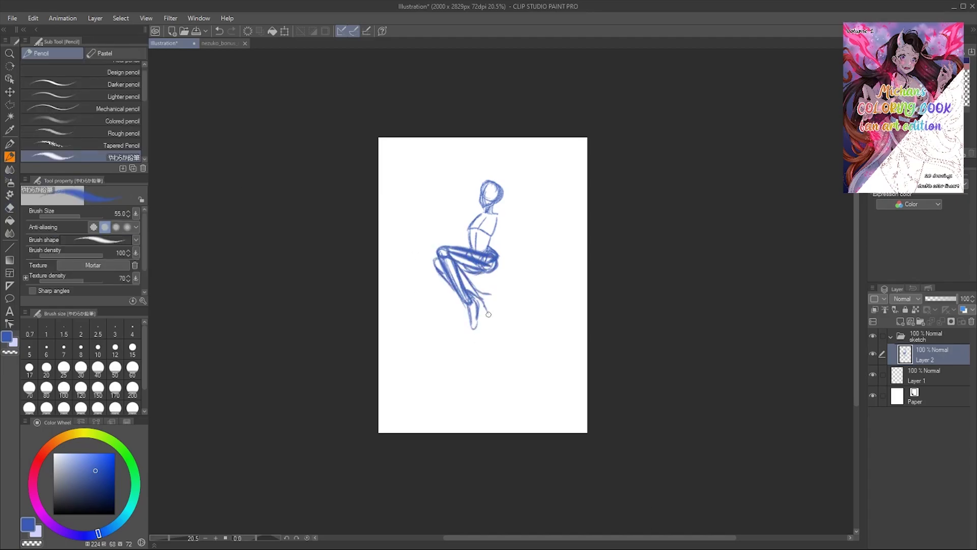
- Sketch the figure's raised arm with an open hand scaled to 92%, and the other arm gripping a long handle
left_click_drag(532, 197, 513, 203)
key("h")
key("h")
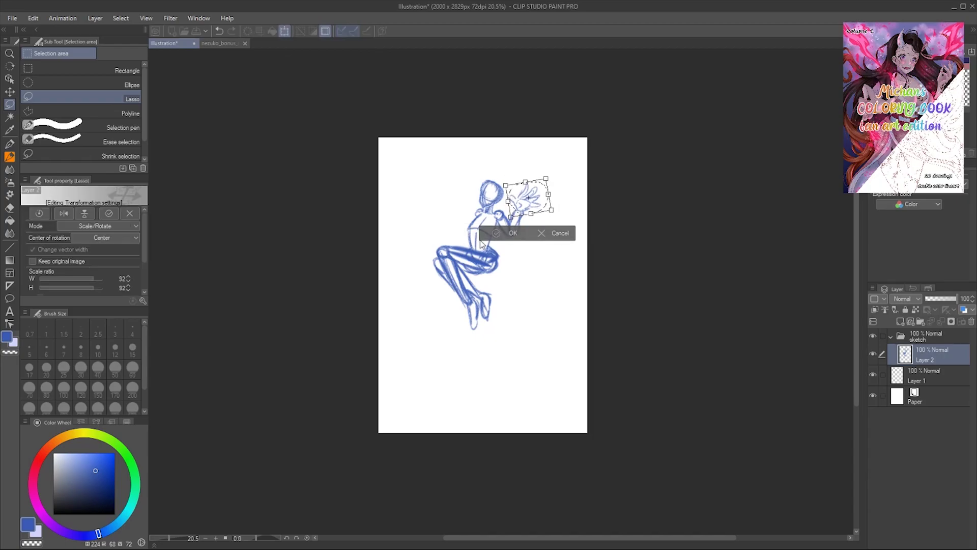
key("h")
left_click_drag(549, 225, 515, 193)
key("h")
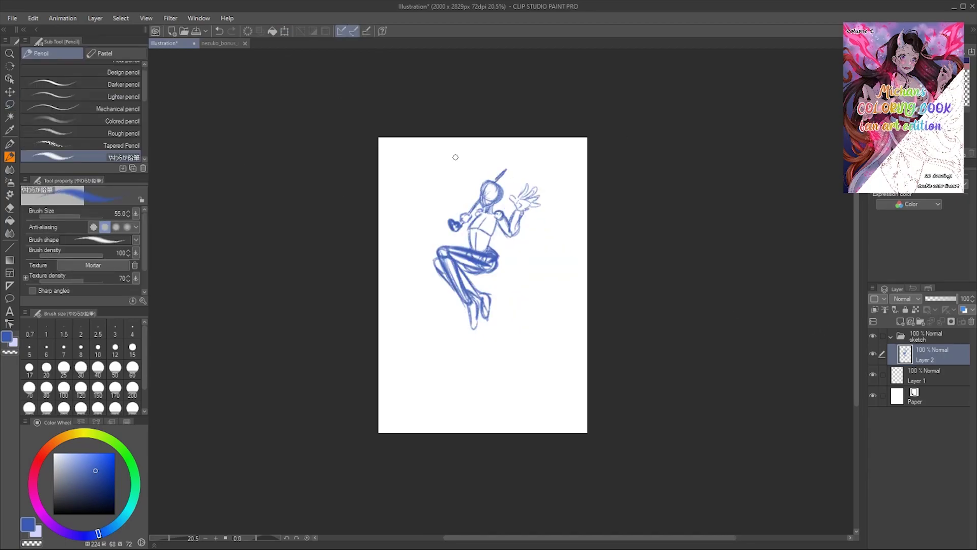
- Sketch a large round parasol with ribs and a scalloped edge behind the figure, with a flower near its centre
left_click_drag(533, 159, 509, 258)
left_click_drag(474, 139, 447, 197)
left_click_drag(499, 139, 527, 257)
left_click_drag(487, 134, 481, 162)
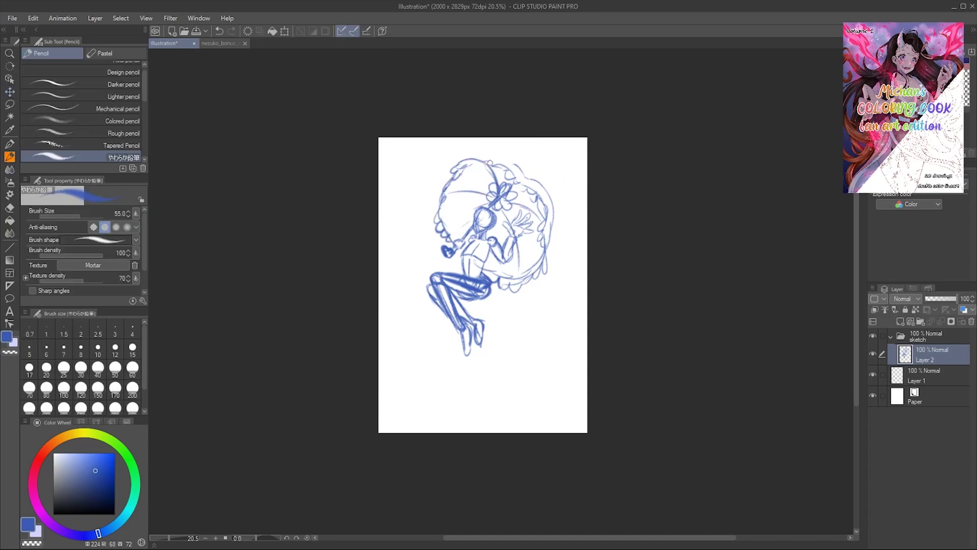
- Sketch a wide flowing skirt around the legs, spreading to both sides with a wavy hem
left_click_drag(478, 306, 550, 313)
left_click_drag(443, 253, 448, 317)
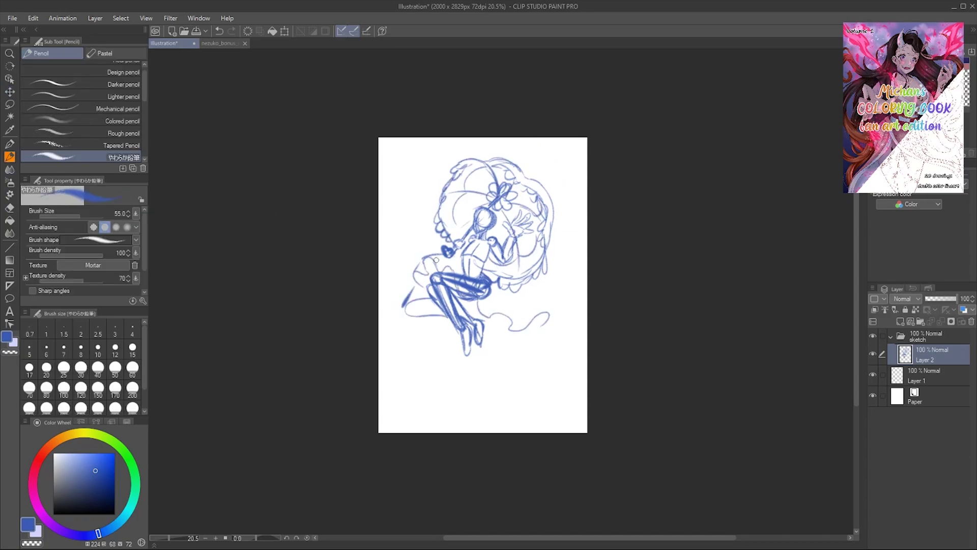
left_click_drag(509, 297, 563, 318)
left_click_drag(412, 259, 441, 280)
left_click_drag(402, 321, 456, 323)
left_click_drag(478, 335, 504, 344)
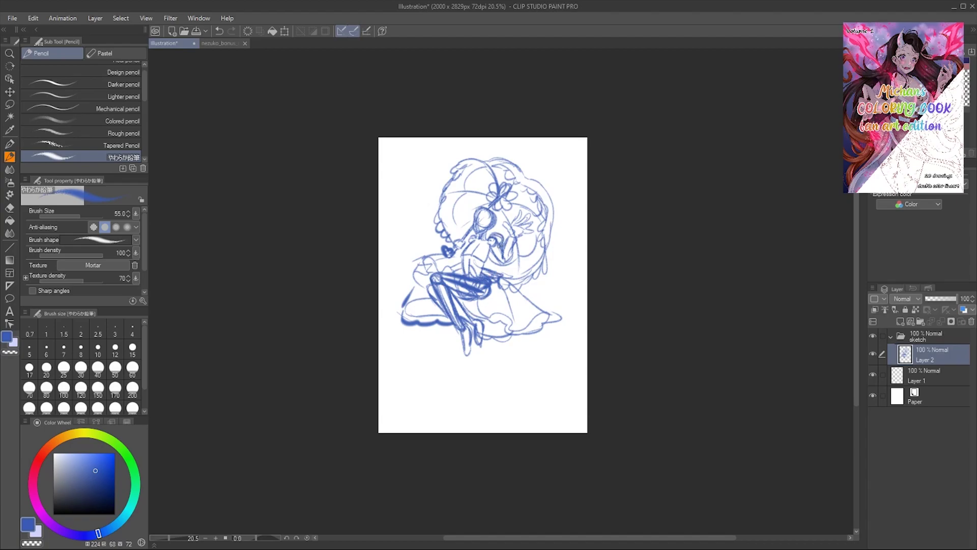
- Add loose hair, puffed sleeve and ruffle lines around the figure's head, shoulders and parasol
left_click_drag(495, 212, 509, 233)
left_click_drag(511, 230, 558, 263)
left_click_drag(508, 214, 549, 277)
left_click_drag(453, 216, 471, 239)
- Transform the whole figure sketch so it is larger and tilted within the page
key("ctrl+t")
left_click_drag(453, 358, 474, 387)
key("Return")
- Sketch a round smiling character with a star in the page's upper-left corner, and scale it down with a transform
mouse_move(388, 179)
left_mouse_down()
mouse_move(383, 212)
mouse_move(379, 188)
left_mouse_up()
mouse_move(379, 212)
left_mouse_down()
mouse_move(391, 235)
mouse_move(410, 216)
left_mouse_up()
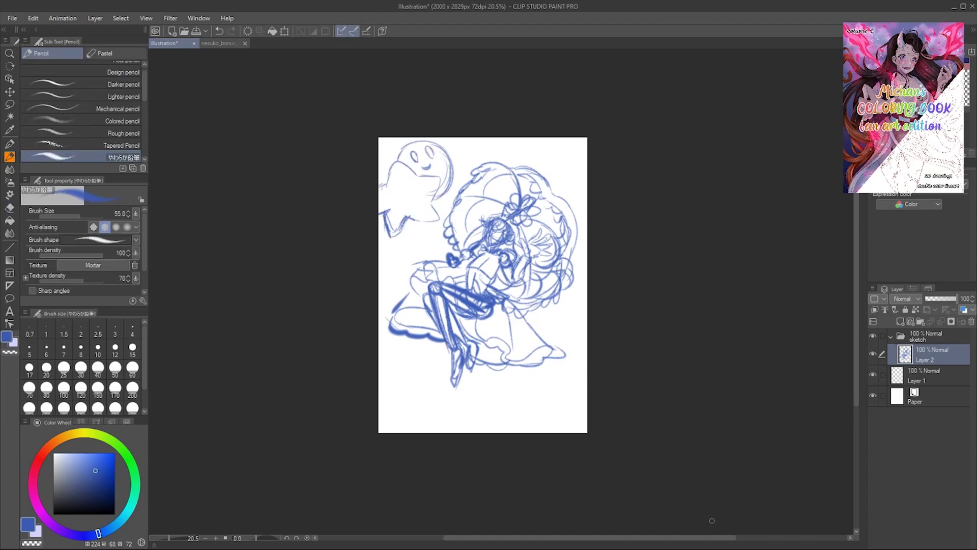
left_click(9, 104)
left_click_drag(386, 147, 438, 239)
key("ctrl+t")
mouse_move(423, 198)
left_mouse_down()
mouse_move(540, 402)
mouse_move(408, 183)
left_mouse_up()
key("Return")
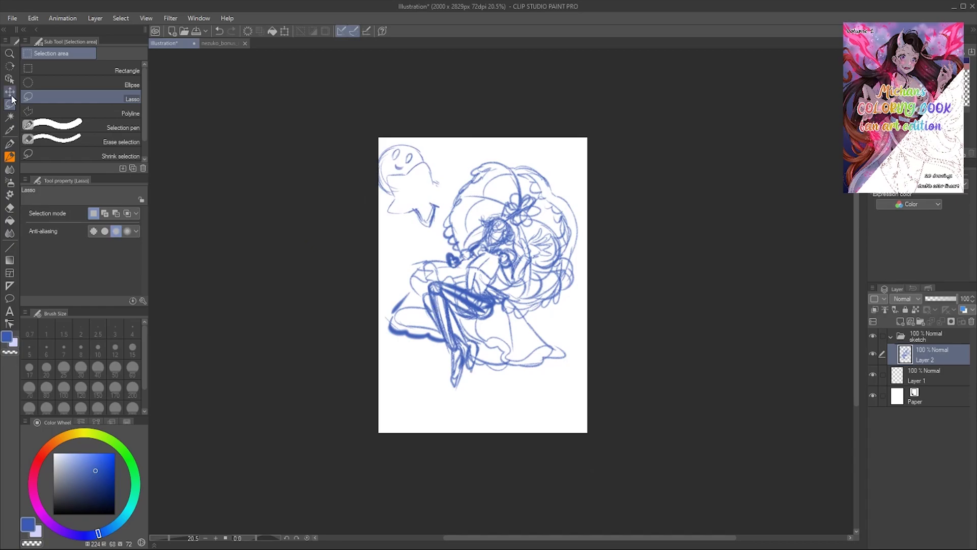
- Shift the main figure upward, and move the round star character to the lower-right corner of the page
left_click(521, 451)
left_click_drag(593, 153, 585, 136)
key("Return")
left_click_drag(380, 145, 382, 153)
key("ctrl+t")
left_click_drag(407, 188, 531, 374)
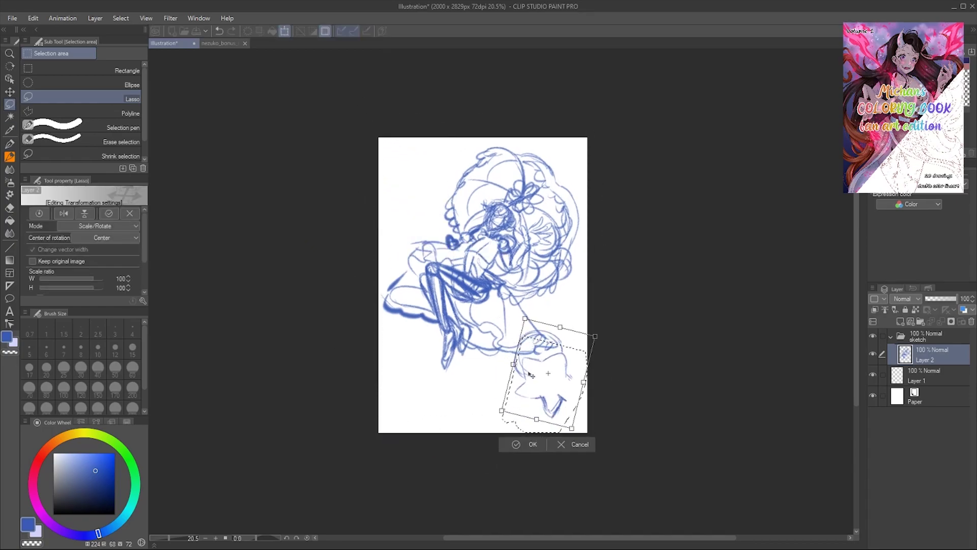
key("Return")
- Complete the round character with a raised arm, body curves and a full star outline
key("p")
scroll(235, 135, "up", 5)
left_click_drag(606, 367, 634, 400)
left_click_drag(550, 384, 580, 430)
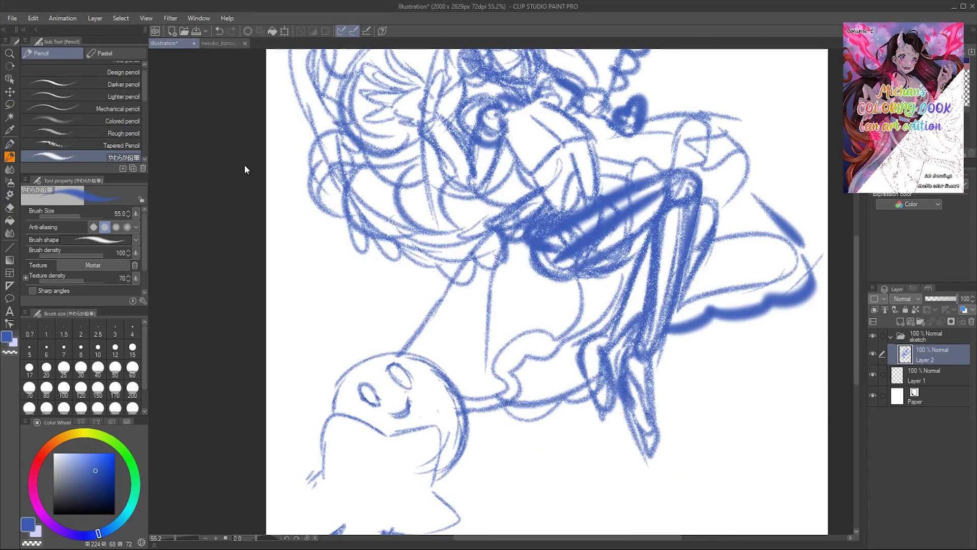
scroll(256, 197, "down", 3)
scroll(260, 169, "down", 2)
key("h")
key("h")
key("h")
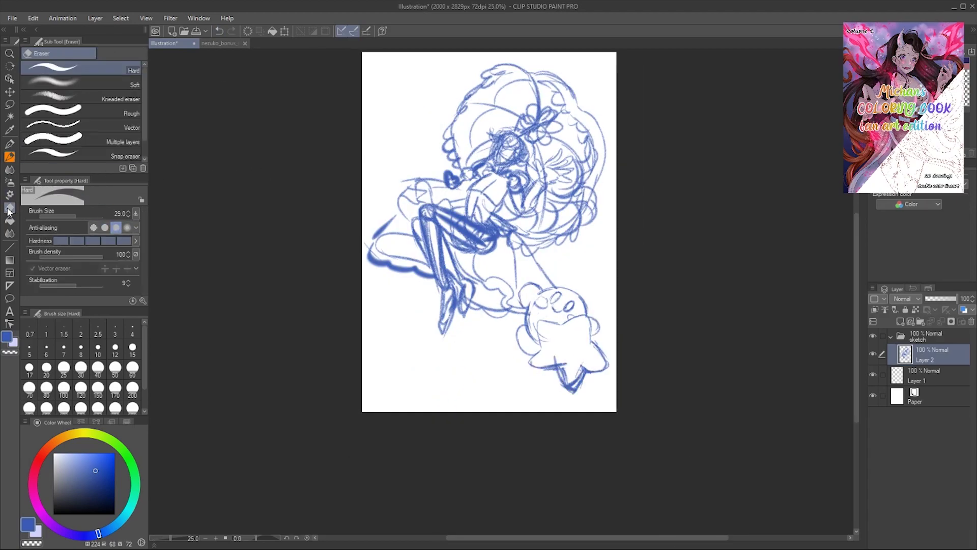
- Clean up the lower point of the character's star with the eraser and check it in the mirrored view
scroll(676, 497, "down", 1)
key("h")
scroll(678, 281, "up", 1)
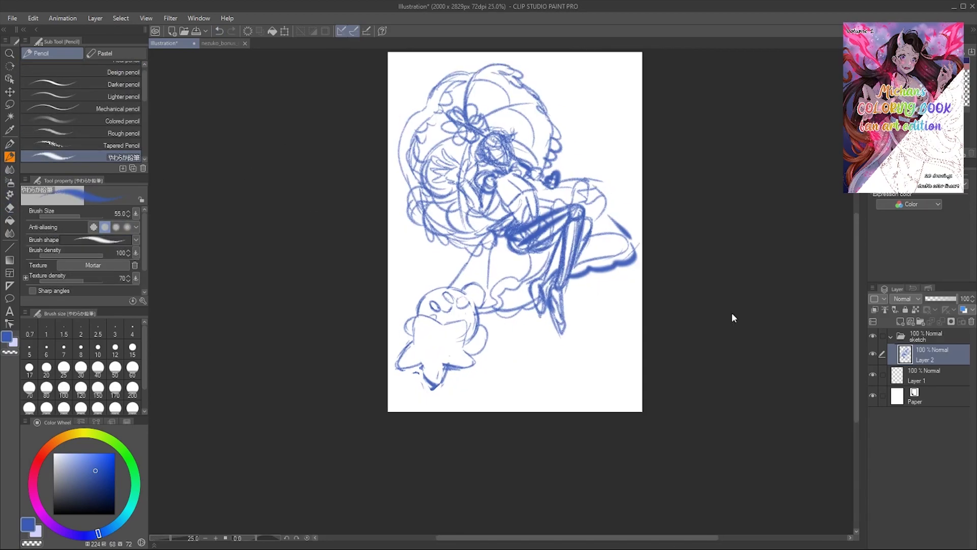
key("h")
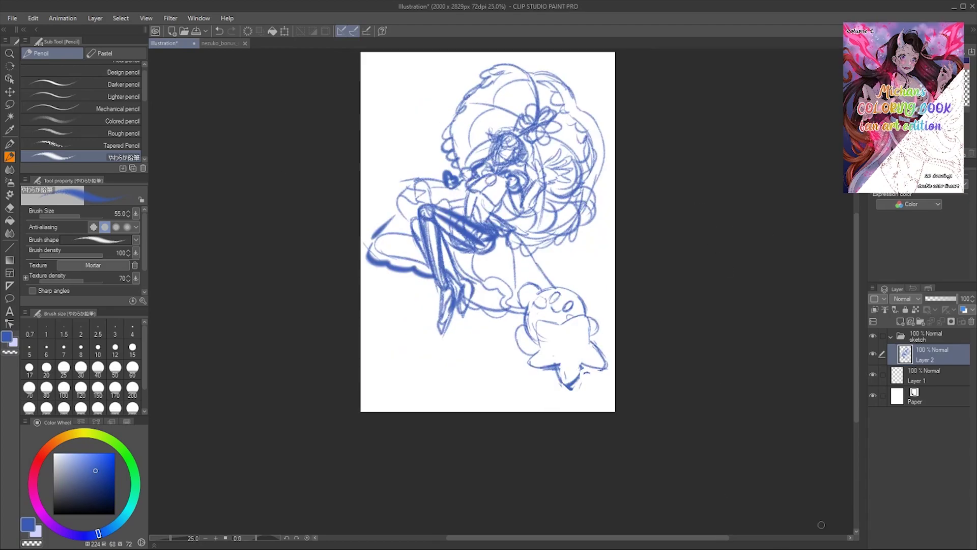
- Add a new layer above Layer 2 in the sketch folder
key("ctrl+shift+n")
mouse_move(390, 97)
left_mouse_down()
mouse_move(422, 115)
mouse_move(458, 69)
mouse_move(468, 79)
left_mouse_up()
key("h")
key("h")
left_click_drag(375, 118, 377, 69)
left_click_drag(458, 76, 465, 56)
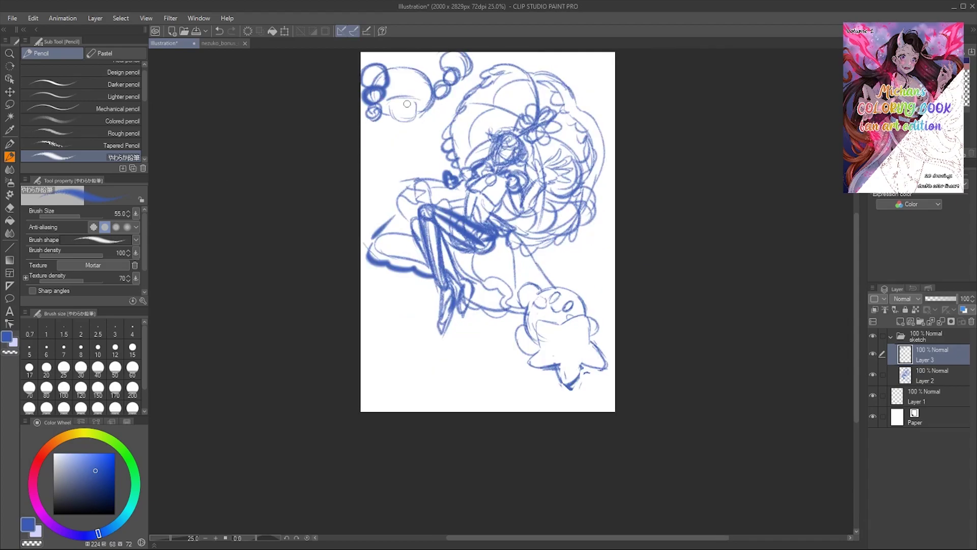
mouse_move(412, 75)
left_mouse_down()
mouse_move(394, 84)
mouse_move(413, 98)
left_mouse_up()
key("ctrl+z")
key("ctrl+z")
key("ctrl+z")
key("ctrl+z")
key("ctrl+z")
key("ctrl+z")
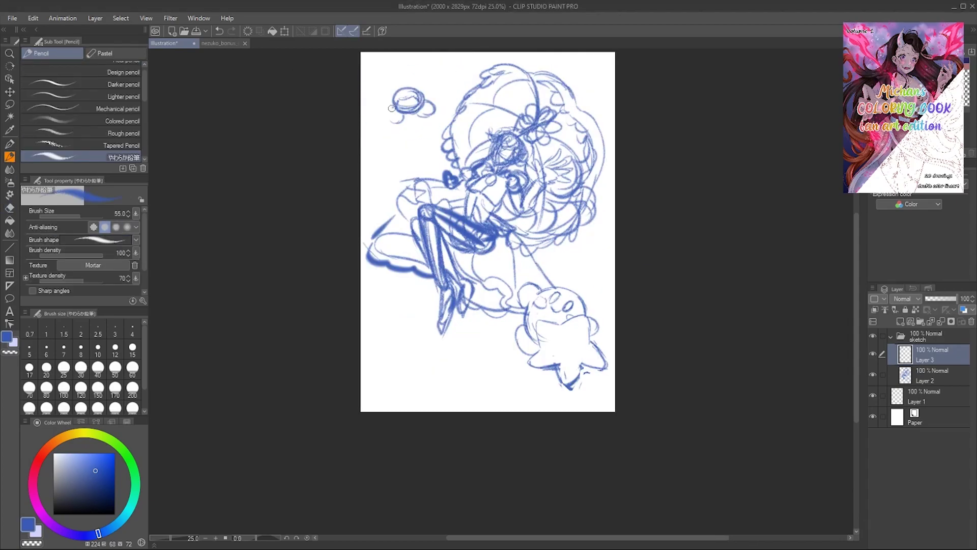
- Sketch a smiling mushroom-capped character with beaded braids in the page's upper-left corner
mouse_move(396, 57)
left_mouse_down()
mouse_move(427, 88)
mouse_move(455, 97)
left_mouse_up()
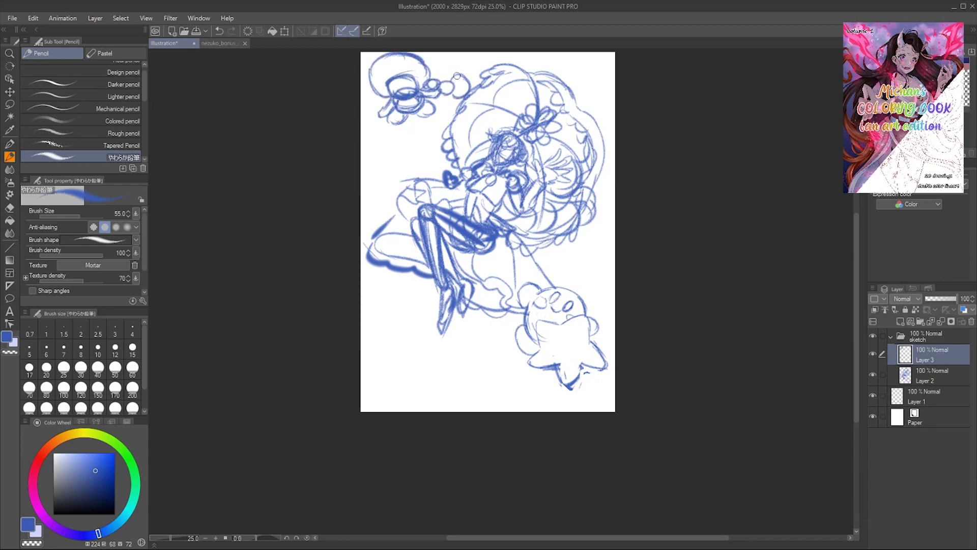
key("ctrl+z")
key("e")
key("p")
key("ctrl+y")
key("e")
key("ctrl+z")
key("p")
key("ctrl+y")
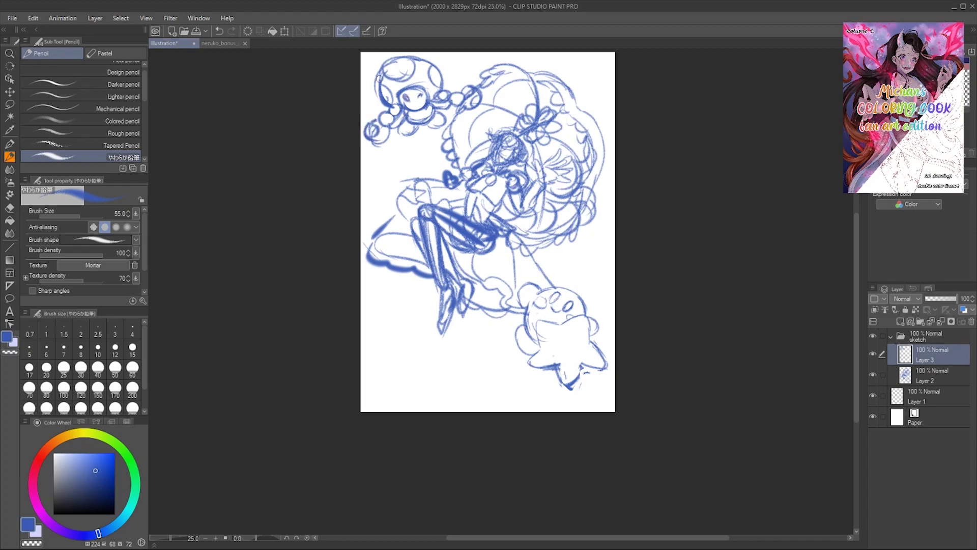
- Merge the mushroom character's layer into Layer 2 and shift the combined sketch slightly down the page
key("ctrl+e")
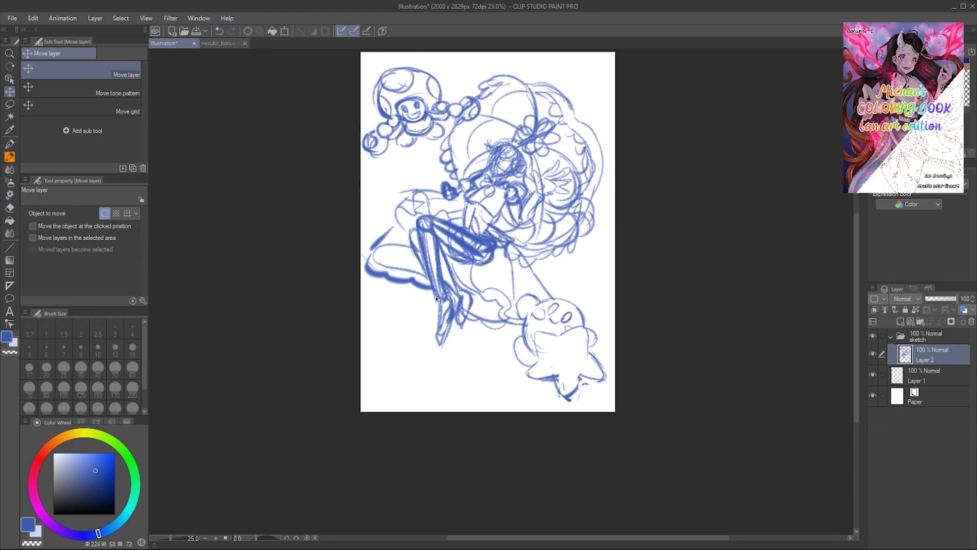
key("m")
left_click_drag(392, 293, 402, 296)
key("ctrl+t")
key("Escape")
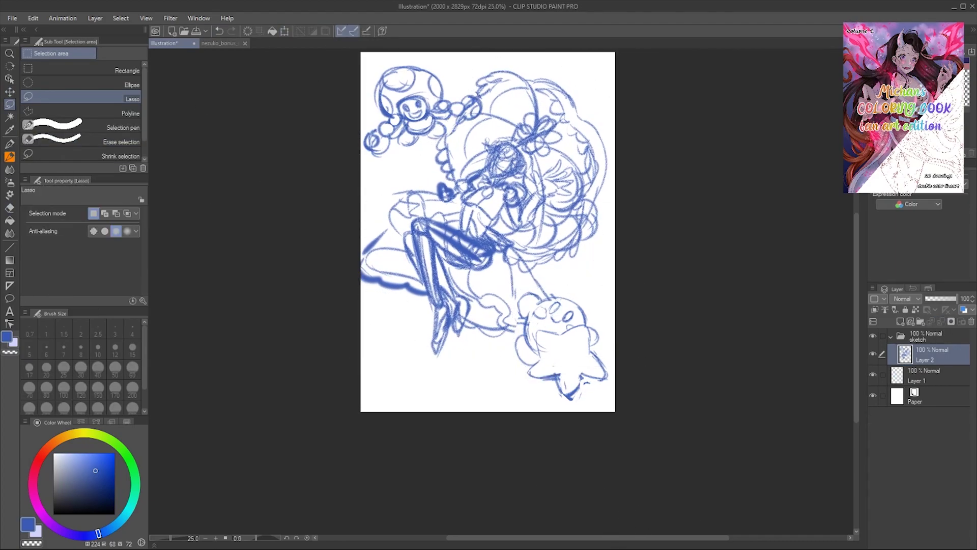
key("ctrl+d")
key("p")
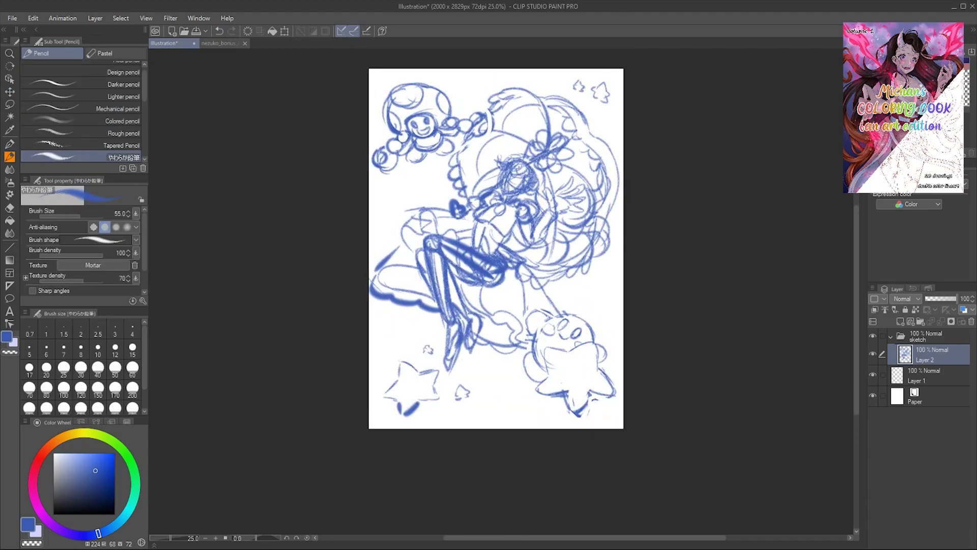
- On a new layer over the rough sketch faded to 33% opacity, draw the clean head outline with the pencil at size 34
key("ctrl+shift+n")
scroll(693, 256, "up", 4)
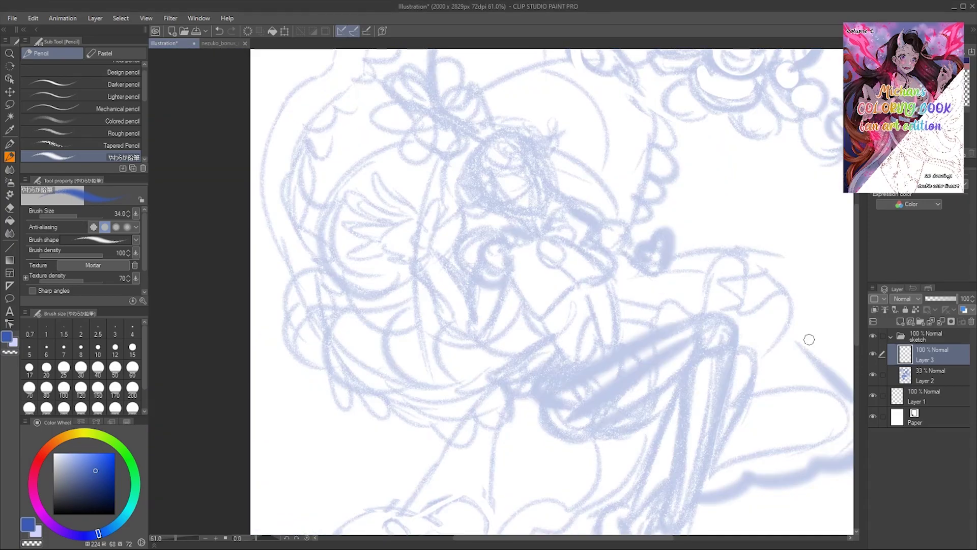
mouse_move(532, 127)
left_mouse_down()
mouse_move(479, 189)
mouse_move(529, 123)
mouse_move(525, 212)
left_mouse_up()
key("h")
key("h")
key("ctrl+plus")
left_click_drag(565, 145, 559, 183)
left_click(219, 33)
left_click_drag(563, 127, 556, 189)
mouse_move(553, 97)
left_mouse_down()
mouse_move(565, 181)
mouse_move(520, 168)
mouse_move(462, 169)
left_mouse_up()
key("h")
- Erase the stray line inside the face and draw the eyes, eyebrow, nose and mouth
key("e")
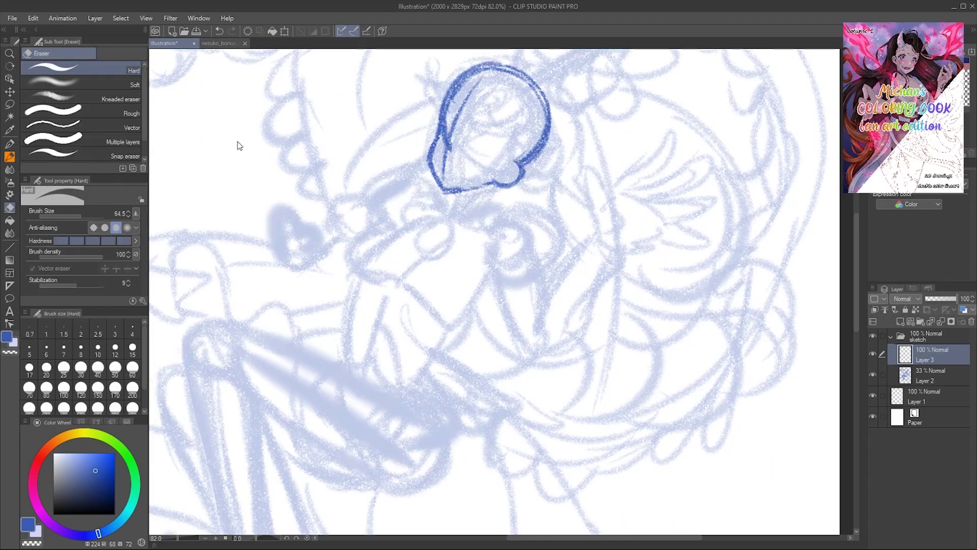
left_click_drag(450, 107, 445, 155)
key("p")
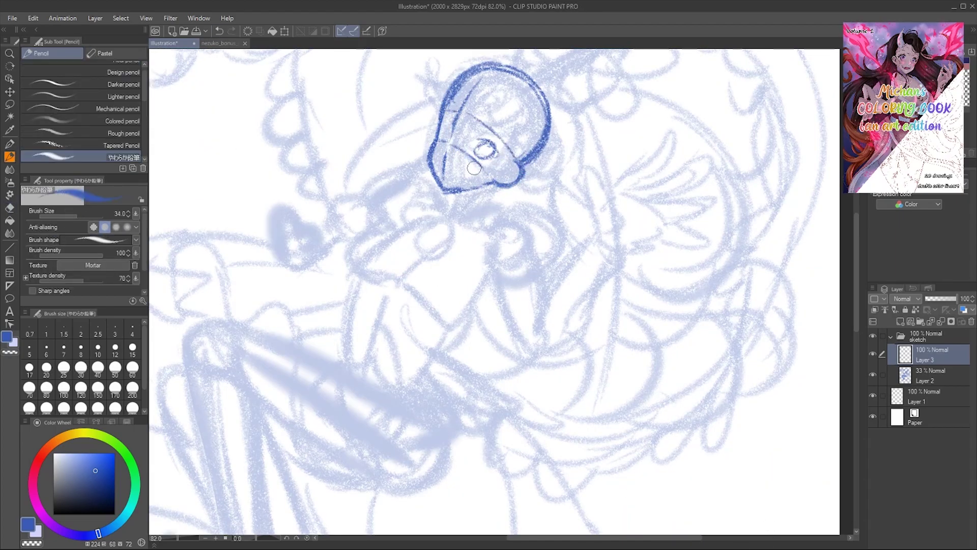
key("h")
key("h")
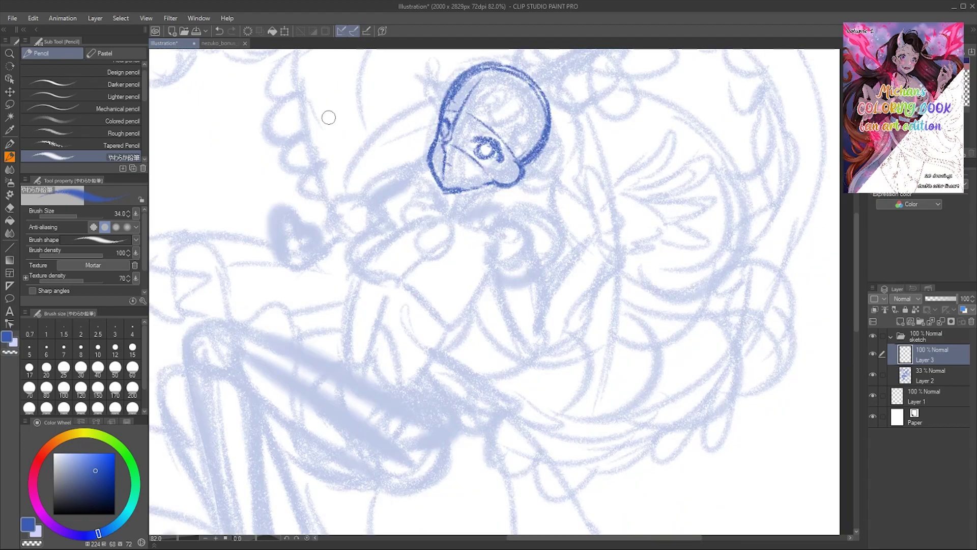
key("h")
scroll(255, 163, "down", 2)
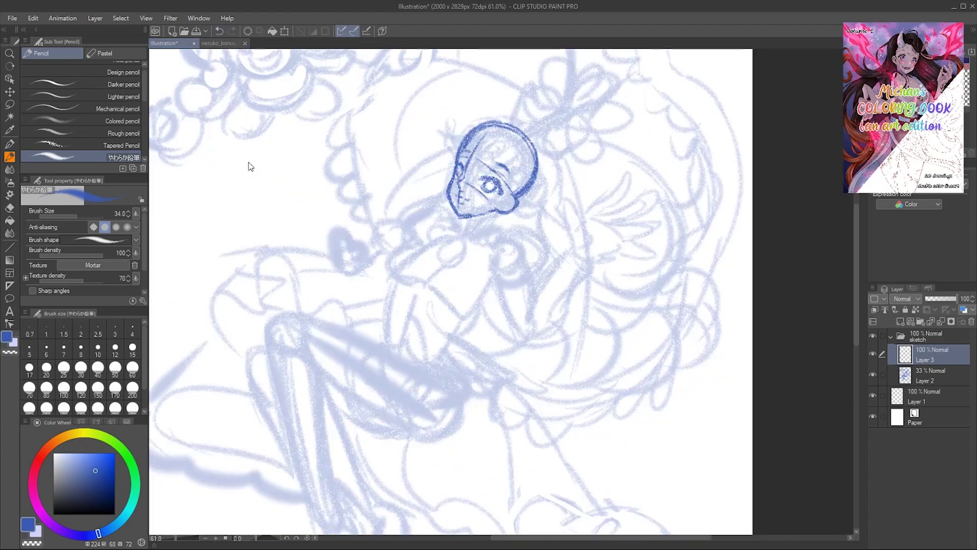
- Draw the clean neck, shoulder, chest and waist contours below the head
scroll(222, 102, "up", 1)
left_click_drag(550, 201, 585, 224)
key("h")
key("h")
left_click_drag(511, 282, 504, 346)
key("h")
scroll(228, 161, "down", 1)
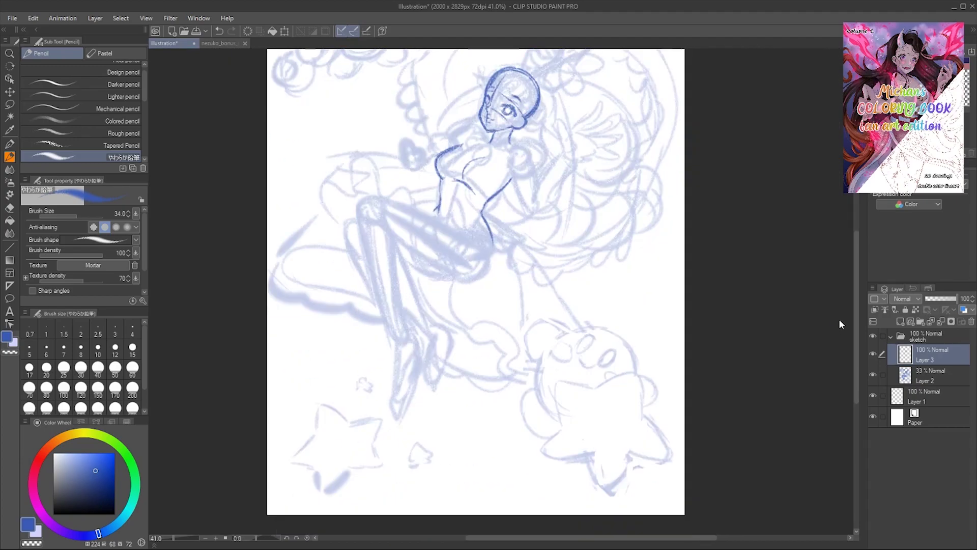
- Draw the clean hips, bent legs and both pointed feet over the rough sketch
scroll(364, 249, "up", 1)
mouse_move(384, 211)
left_mouse_down()
mouse_move(394, 333)
mouse_move(412, 387)
mouse_move(392, 407)
left_mouse_up()
key("h")
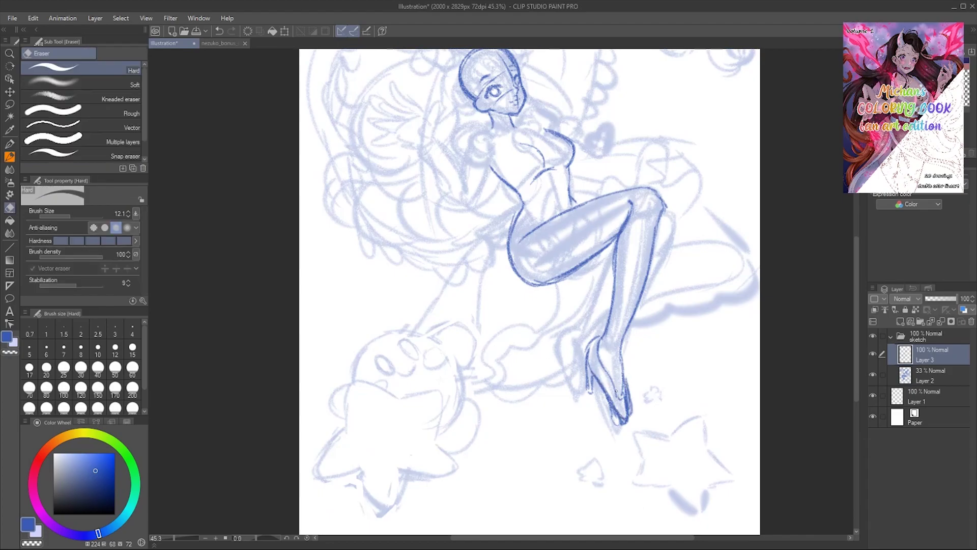
key("h")
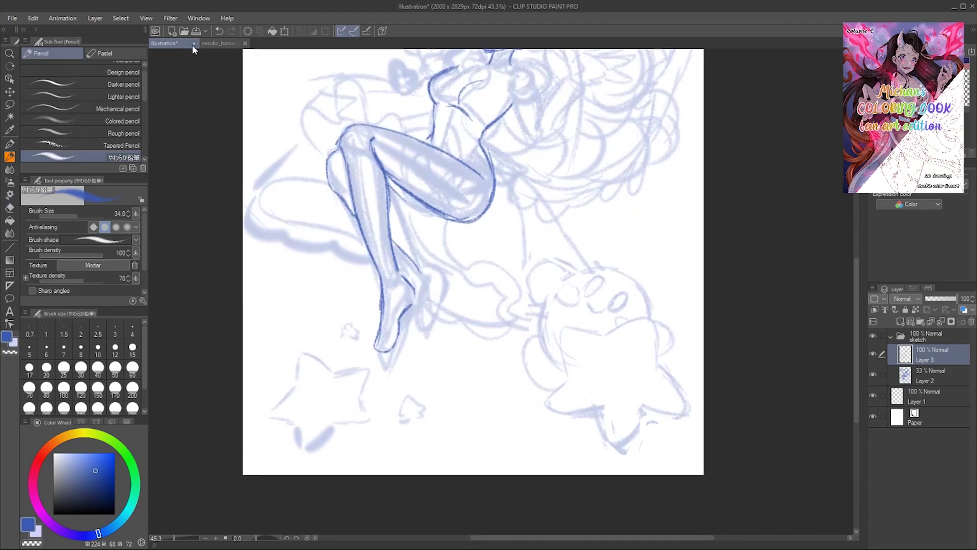
mouse_move(432, 275)
left_mouse_down()
mouse_move(394, 244)
mouse_move(448, 285)
mouse_move(453, 318)
left_mouse_up()
mouse_move(422, 279)
left_mouse_down()
mouse_move(413, 331)
mouse_move(440, 331)
left_mouse_up()
- Draw the shoulder, raised arm and open hand cleanly, adjusting the hand with a transform
key("ctrl+0")
key("h")
left_click_drag(510, 255, 496, 241)
key("h")
mouse_move(527, 209)
left_mouse_down()
mouse_move(503, 216)
mouse_move(522, 250)
left_mouse_up()
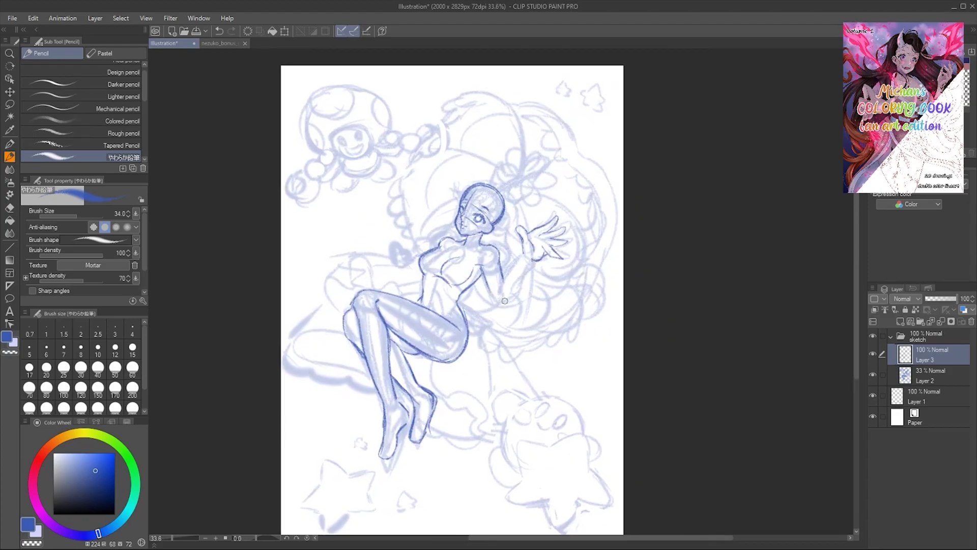
key("ctrl+t")
key("Return")
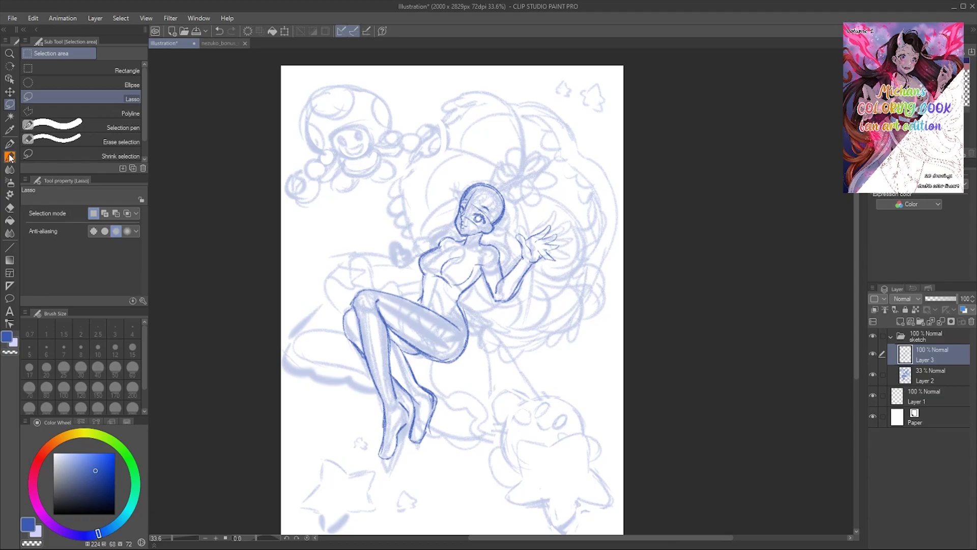
- Draw the other hand gripping the parasol handle, with a heart at its lower end and a flower at its upper end
key("h")
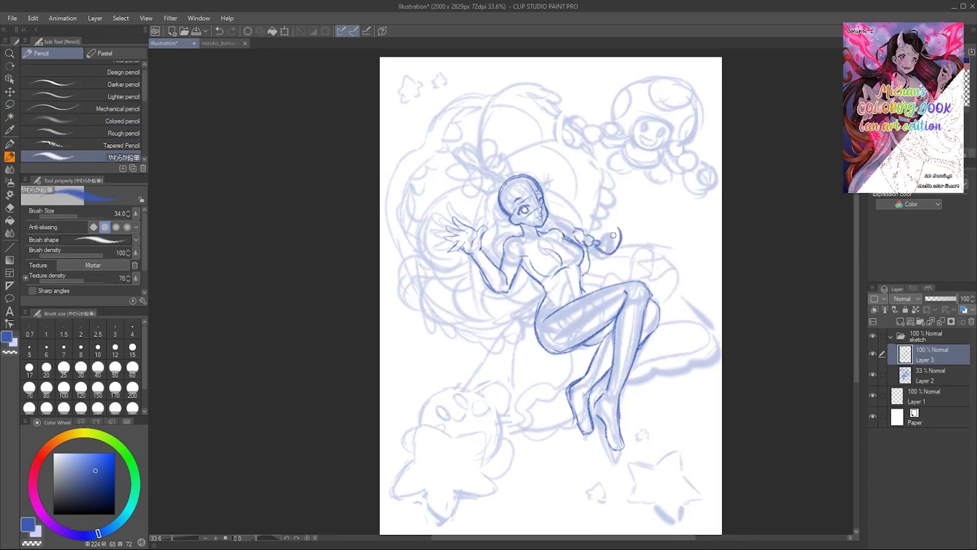
key("h")
key("ctrl+minus")
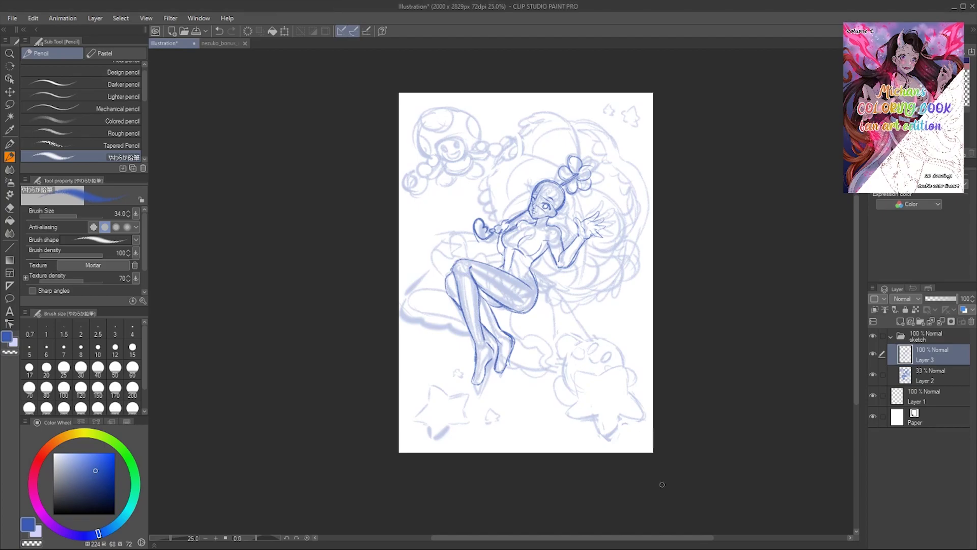
- On a new layer above the body sketch faded to 70% opacity, draw the skirt's wavy hem with the pencil at size 12.1
left_click_drag(956, 298, 945, 301)
key("ctrl+shift+n")
scroll(490, 339, "up", 5)
mouse_move(362, 243)
left_mouse_down()
mouse_move(379, 202)
mouse_move(560, 350)
mouse_move(514, 335)
left_mouse_up()
key("h")
key("h")
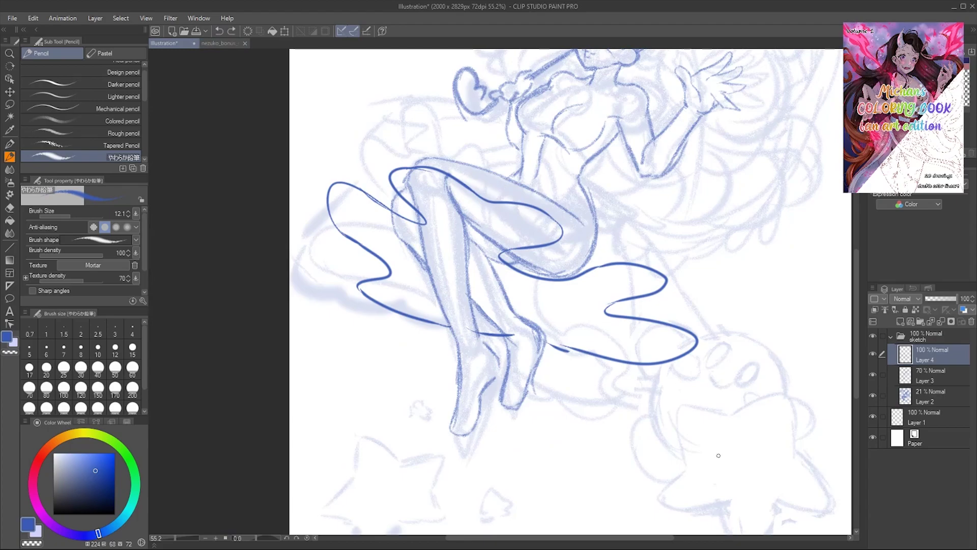
- Draw a gathered oval sash around the waist and connect the skirt's side folds to its wavy hem
left_click_drag(540, 165, 616, 219)
left_click(219, 30)
mouse_move(560, 171)
left_mouse_down()
mouse_move(618, 221)
mouse_move(614, 202)
left_mouse_up()
left_click(218, 31)
key("h")
key("h")
key("h")
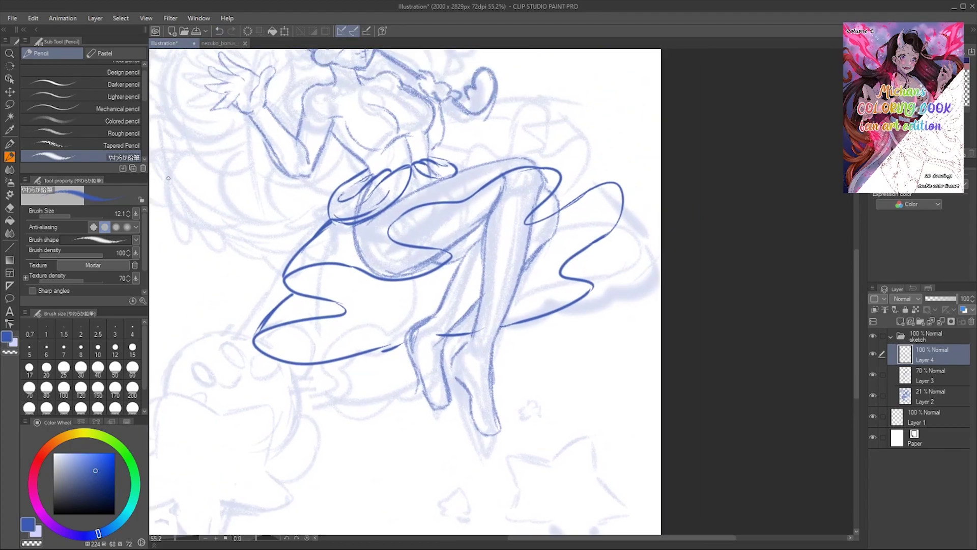
- Refine the skirt's upper panel and fold lines, and add scalloped trim along the panel's hem
key("minus")
key("minus")
key("e")
key("p")
mouse_move(506, 152)
left_mouse_down()
mouse_move(494, 145)
mouse_move(570, 183)
mouse_move(524, 233)
left_mouse_up()
key("h")
key("h")
left_click_drag(573, 252, 565, 306)
left_click_drag(369, 185, 356, 229)
key("ctrl+0")
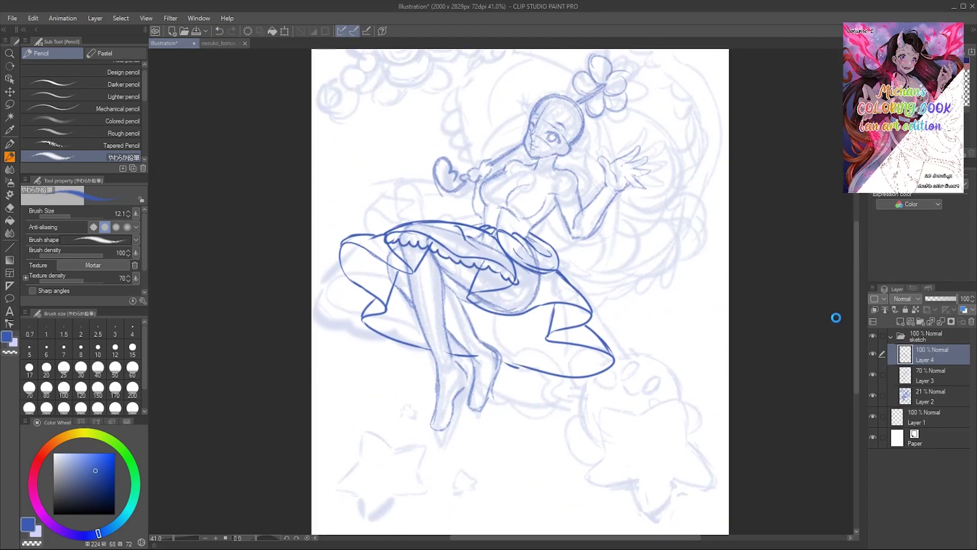
- Add scalloped lace trim and inner border lines along the remaining skirt hems and folds
left_click_drag(468, 295, 590, 311)
left_click_drag(548, 337, 570, 351)
left_click_drag(499, 366, 616, 361)
mouse_move(415, 246)
left_mouse_down()
mouse_move(387, 270)
mouse_move(337, 278)
left_mouse_up()
left_click_drag(339, 279, 439, 354)
left_click_drag(453, 356, 474, 361)
left_click_drag(411, 223, 509, 265)
left_click_drag(502, 306, 586, 293)
left_click_drag(560, 336, 614, 355)
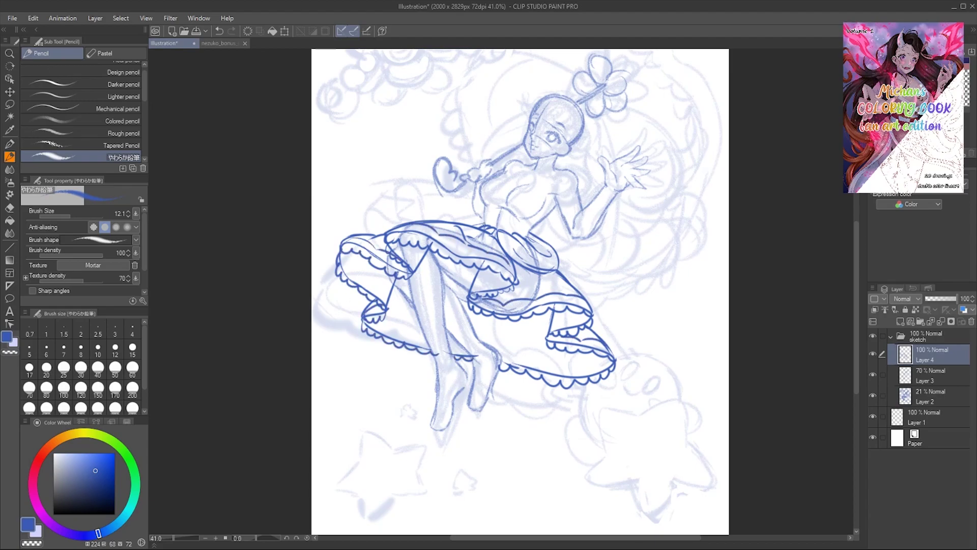
- Draw the dress bodice with a ruffled collar, an oval brooch, puffed sleeves and the waist contour
scroll(447, 175, "up", 5)
mouse_move(447, 174)
left_mouse_down()
mouse_move(509, 203)
mouse_move(615, 222)
mouse_move(560, 153)
left_mouse_up()
mouse_move(529, 120)
left_mouse_down()
mouse_move(553, 168)
mouse_move(233, 105)
mouse_move(320, 186)
left_mouse_up()
key("e")
key("p")
key("e")
key("p")
left_click_drag(481, 153, 560, 148)
mouse_move(542, 168)
left_mouse_down()
mouse_move(570, 159)
mouse_move(534, 275)
left_mouse_up()
left_click_drag(537, 224, 555, 285)
key("ctrl+alt+0")
key("h")
left_click_drag(565, 199, 631, 190)
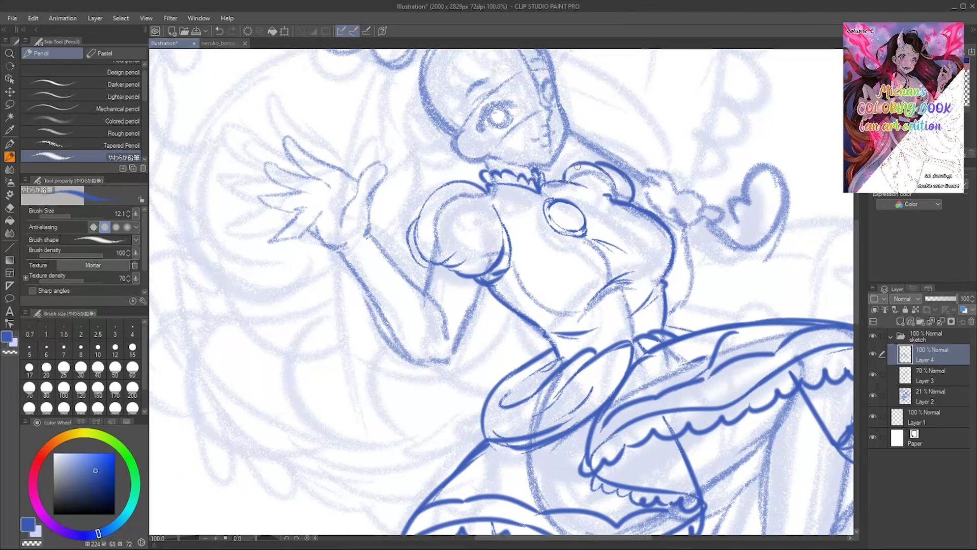
- Fade the body sketch layer to 48% opacity and outline both legs beneath the skirt
scroll(598, 444, "down", 5)
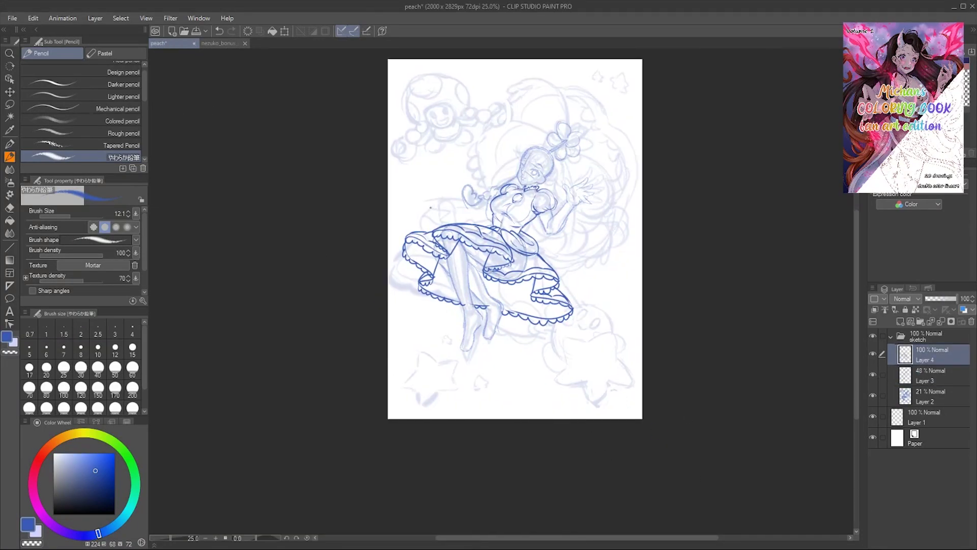
scroll(534, 296, "up", 4)
left_click_drag(418, 202, 434, 326)
key("h")
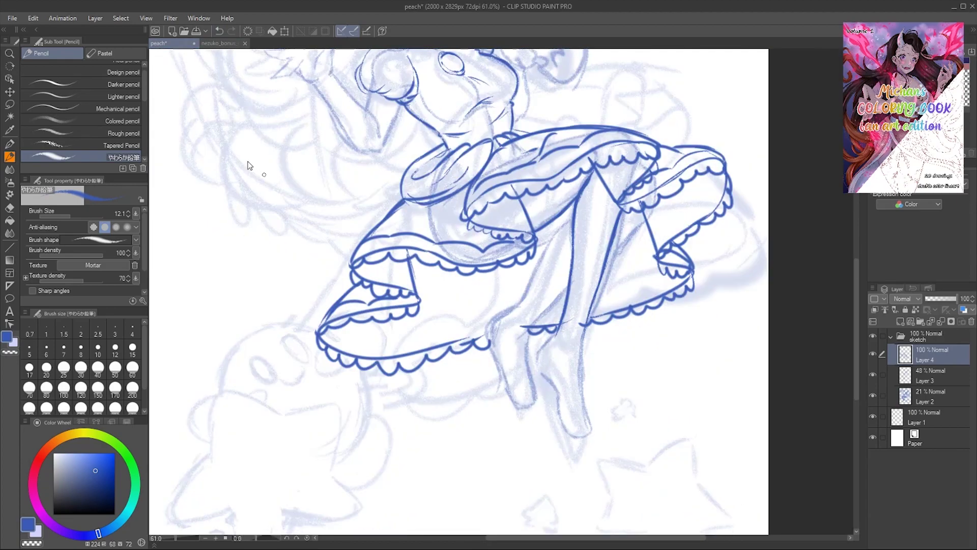
key("h")
key("h")
left_click_drag(634, 176, 594, 154)
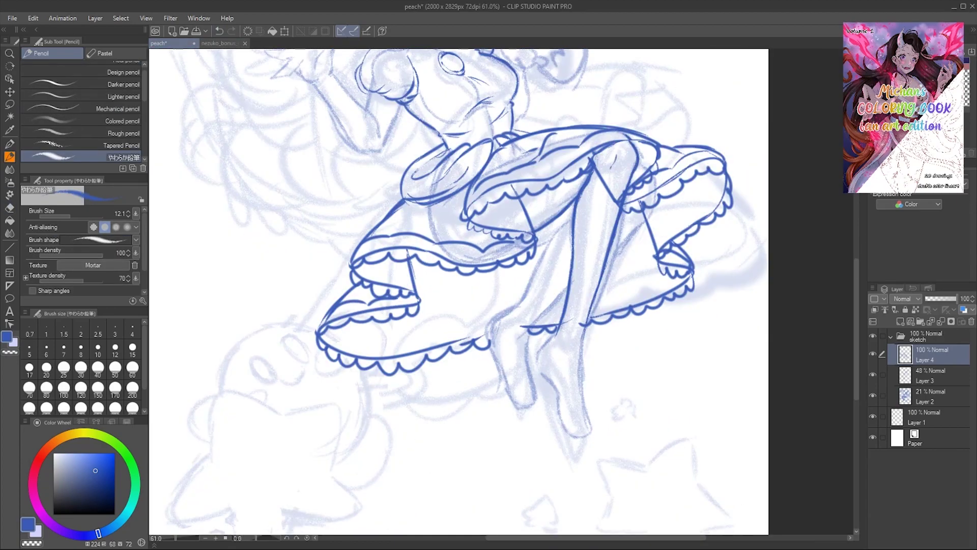
key("h")
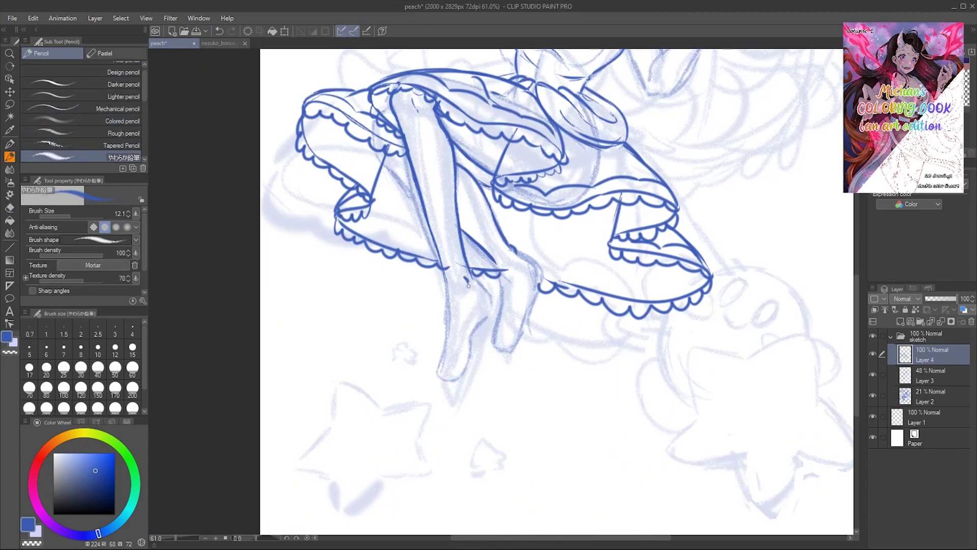
- Outline the front foot from the ankle down to the pointed toe
key("h")
left_click_drag(555, 275, 563, 357)
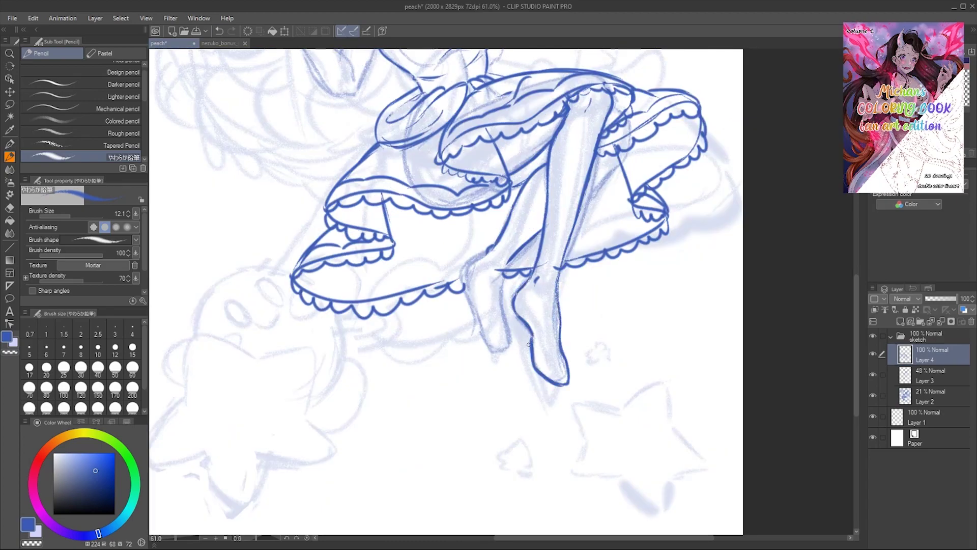
key("h")
left_click_drag(489, 279, 459, 376)
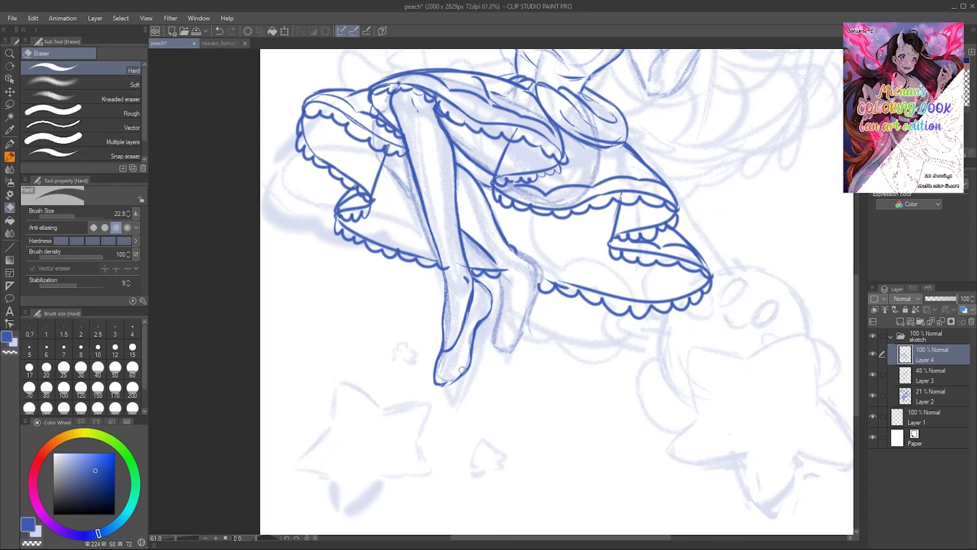
- Outline the rear foot and draw the shoe openings on both feet
key("h")
left_click_drag(583, 226, 585, 297)
key("h")
left_click_drag(450, 204, 440, 254)
key("h")
left_click_drag(540, 267, 570, 331)
left_click_drag(560, 285, 570, 325)
- Add slender high heels to the shoes and touch up their lines
key("h")
left_click_drag(509, 203, 484, 282)
left_click_drag(514, 223, 529, 262)
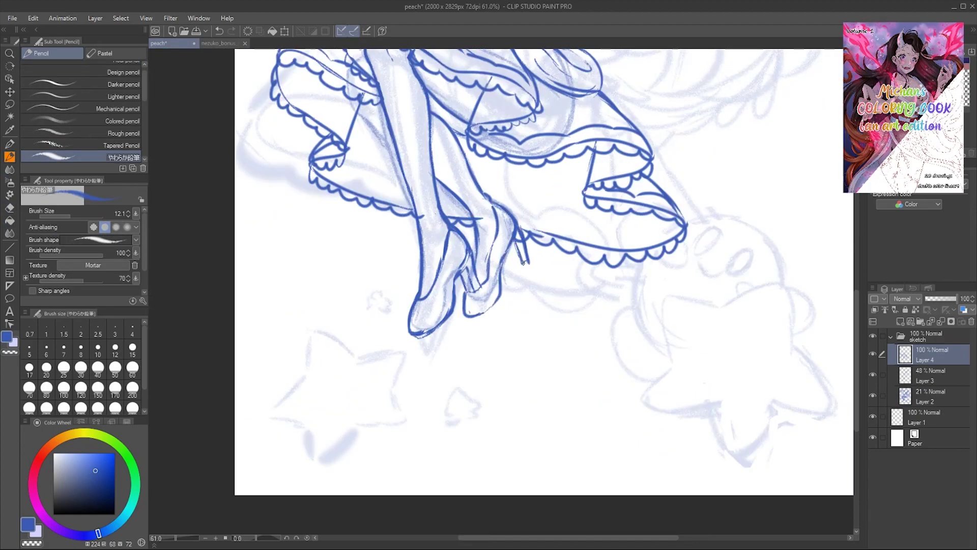
scroll(515, 223, "down", 3)
key("e")
key("p")
key("h")
key("e")
key("ctrl+z")
key("p")
key("h")
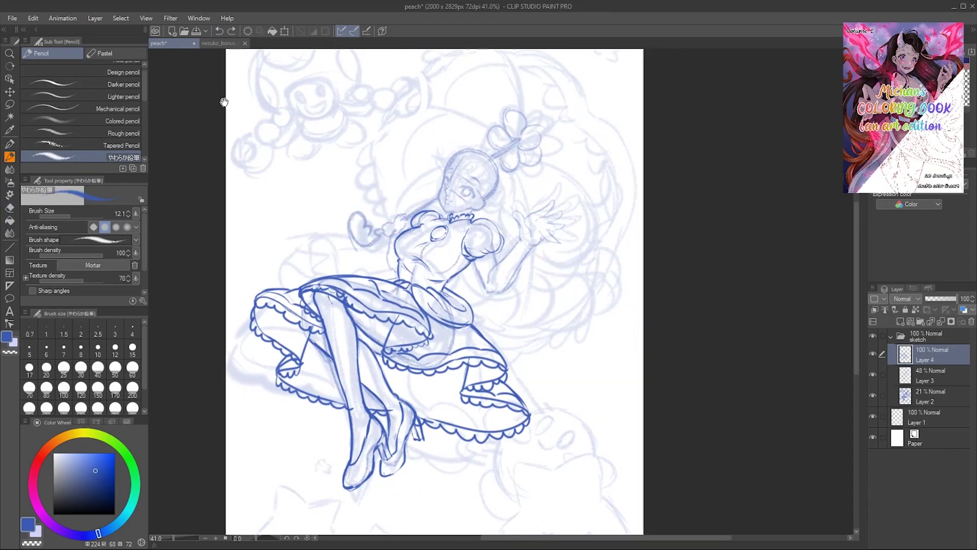
- Draw the raised forearm with its glove cuff at the elbow, and the hand's palm and thumb
scroll(441, 213, "up", 5)
left_click_drag(504, 201, 446, 259)
key("h")
left_click_drag(404, 158, 441, 213)
key("h")
scroll(441, 213, "right", 3)
left_click_drag(465, 252, 439, 168)
left_click_drag(522, 239, 475, 273)
left_click_drag(560, 224, 491, 244)
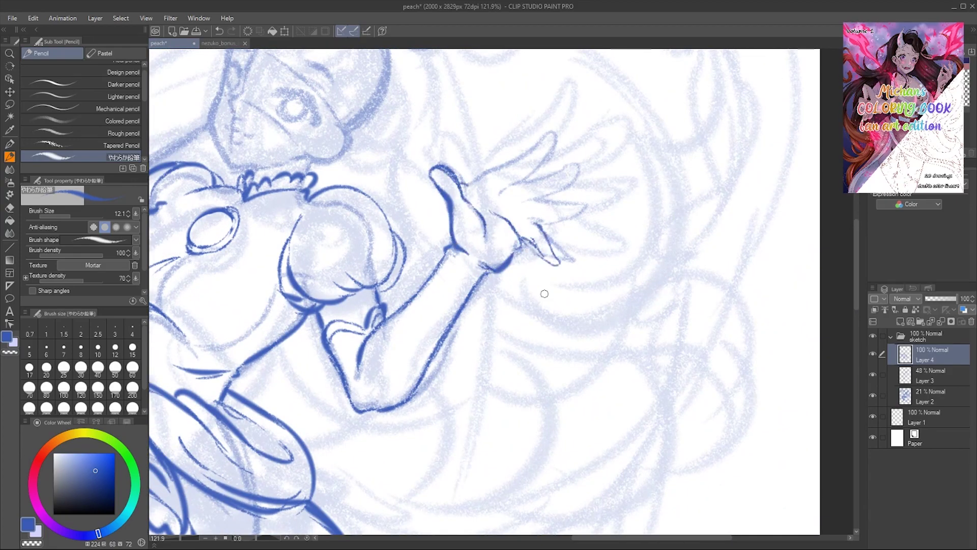
- Draw the spread fingers of the raised hand
key("minus")
key("minus")
left_click_drag(466, 137, 433, 199)
left_click_drag(504, 143, 458, 204)
scroll(250, 168, "down", 5)
scroll(488, 167, "up", 8)
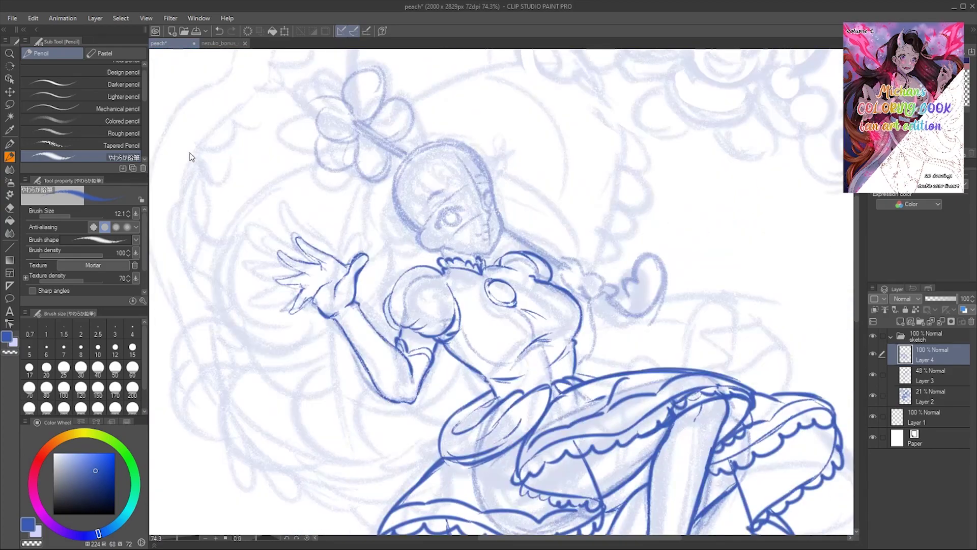
- Outline the head and ear, hide the faded body sketch layer, and transform the lassoed head outline
scroll(488, 167, "up", 6)
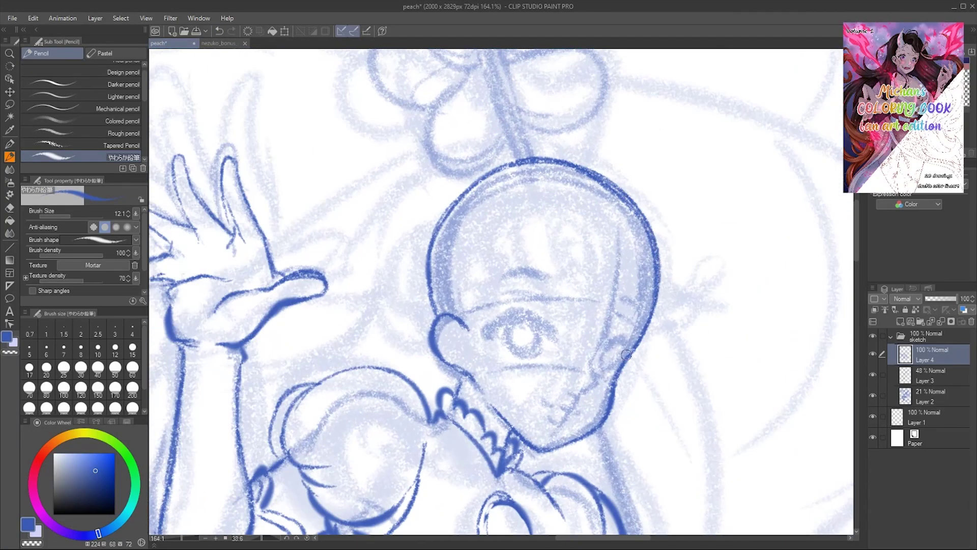
scroll(626, 355, "down", 6)
key("m")
scroll(404, 365, "up", 4)
left_click_drag(432, 148, 397, 254)
key("ctrl+t")
scroll(650, 480, "down", 4)
scroll(220, 114, "up", 3)
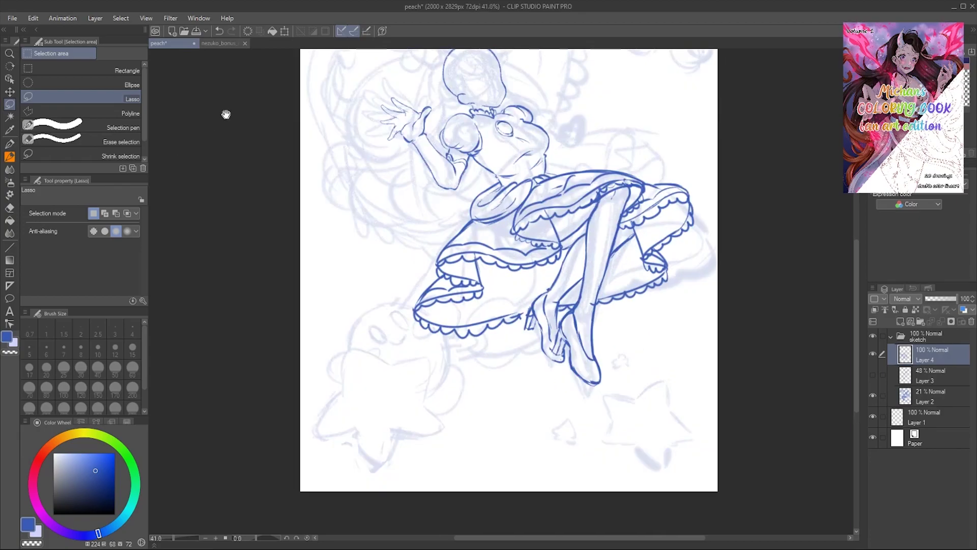
key("Return")
- Draw a round earring below the ear and strengthen the glove cuff at the elbow
key("p")
scroll(162, 159, "up", 2)
key("h")
scroll(227, 120, "down", 3)
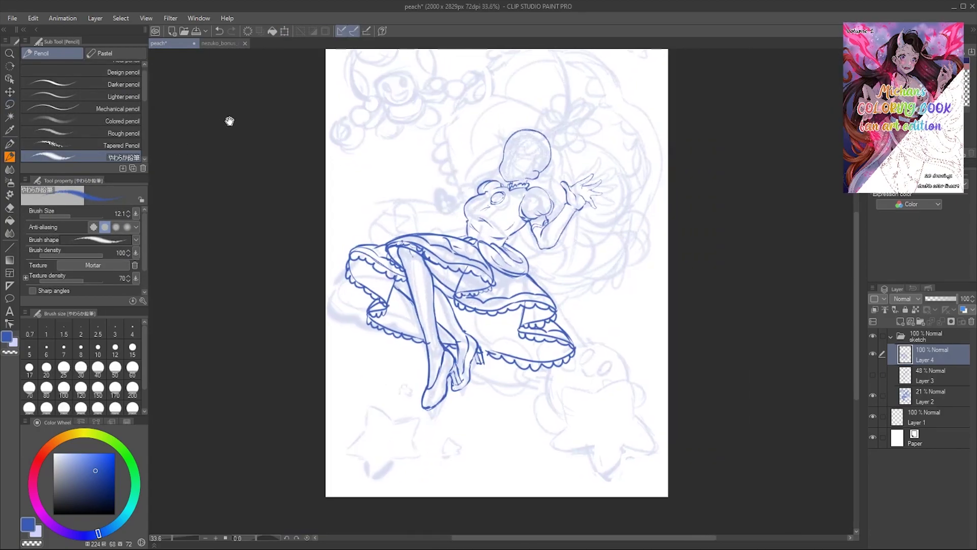
scroll(488, 161, "up", 3)
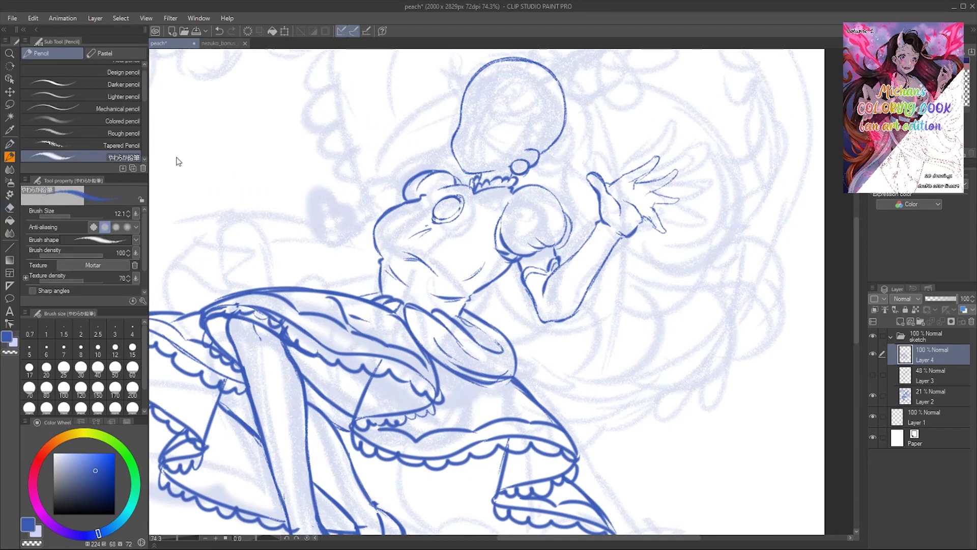
scroll(168, 159, "down", 3)
key("h")
key("h")
scroll(687, 537, "up", 3)
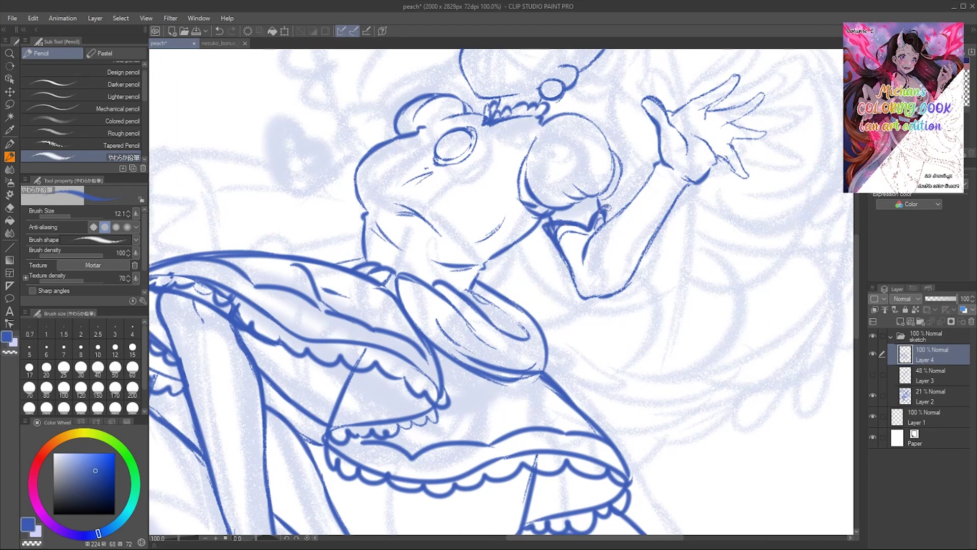
- Undo the last stroke and rework the lines inside the gathered sash at the waist
scroll(755, 544, "down", 4)
scroll(478, 234, "up", 3)
scroll(478, 235, "down", 3)
key("h")
scroll(450, 133, "up", 4)
scroll(179, 158, "down", 4)
key("h")
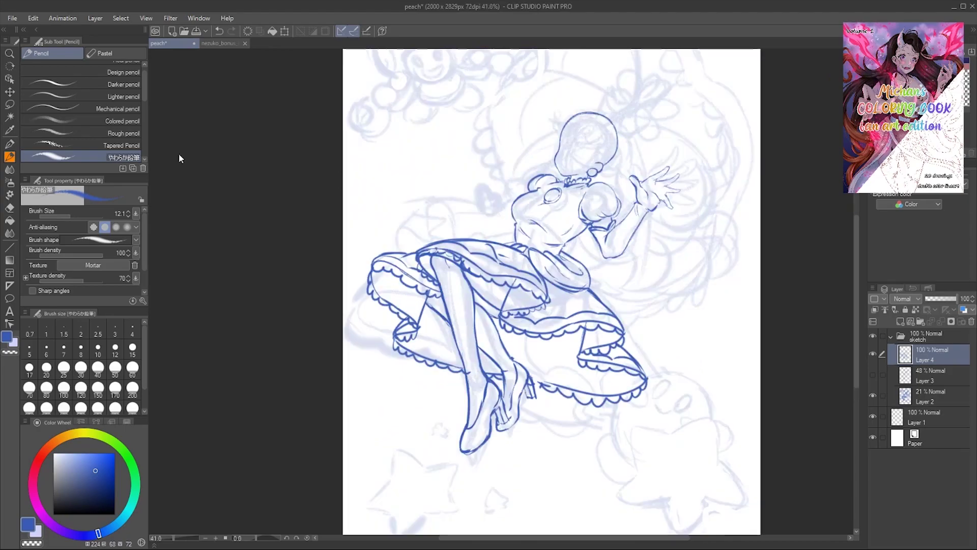
key("ctrl+z")
left_click_drag(550, 248, 578, 278)
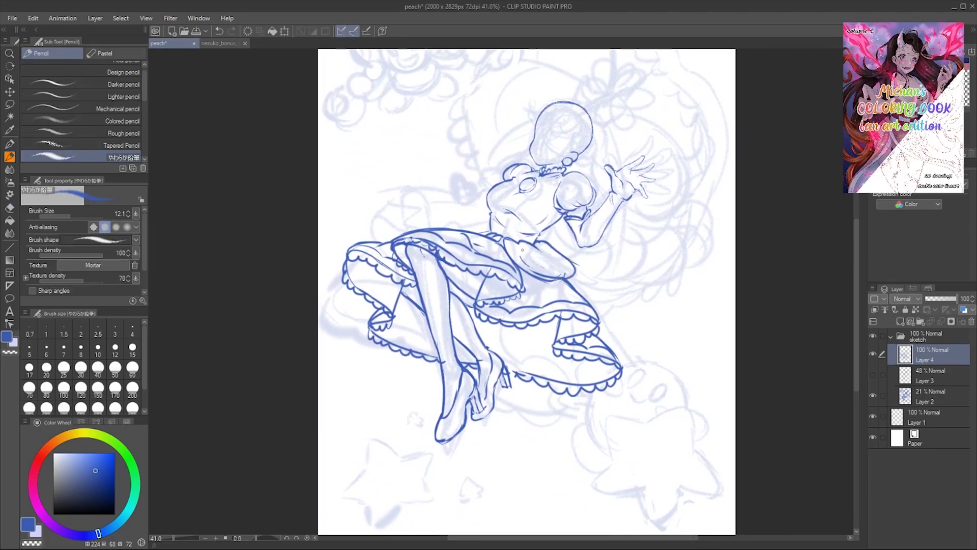
scroll(214, 120, "down", 3)
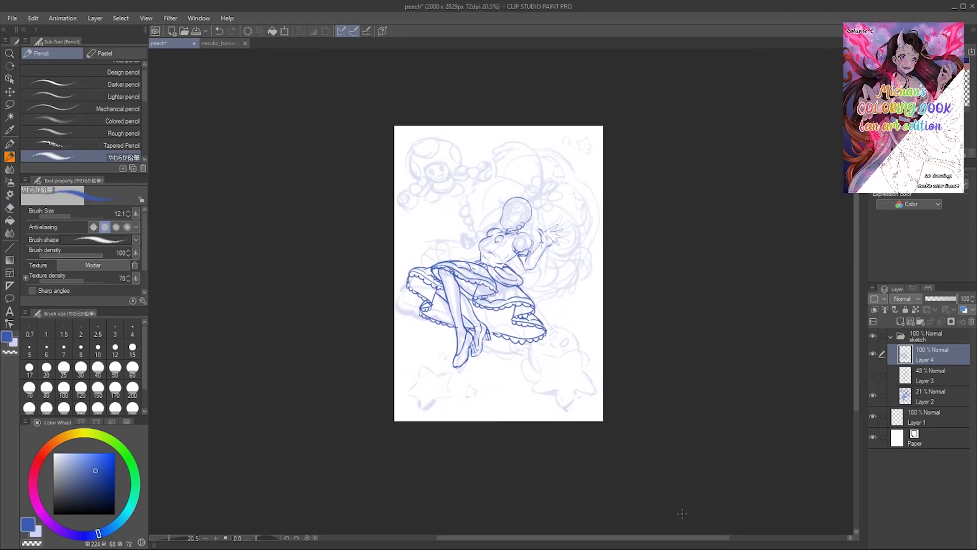
- Outline the round character's body and raised hand beside the skirt's lower hem
scroll(520, 249, "up", 5)
scroll(521, 249, "down", 5)
scroll(570, 415, "up", 3)
mouse_move(502, 168)
left_mouse_down()
mouse_move(597, 220)
mouse_move(511, 274)
mouse_move(549, 204)
left_mouse_up()
key("h")
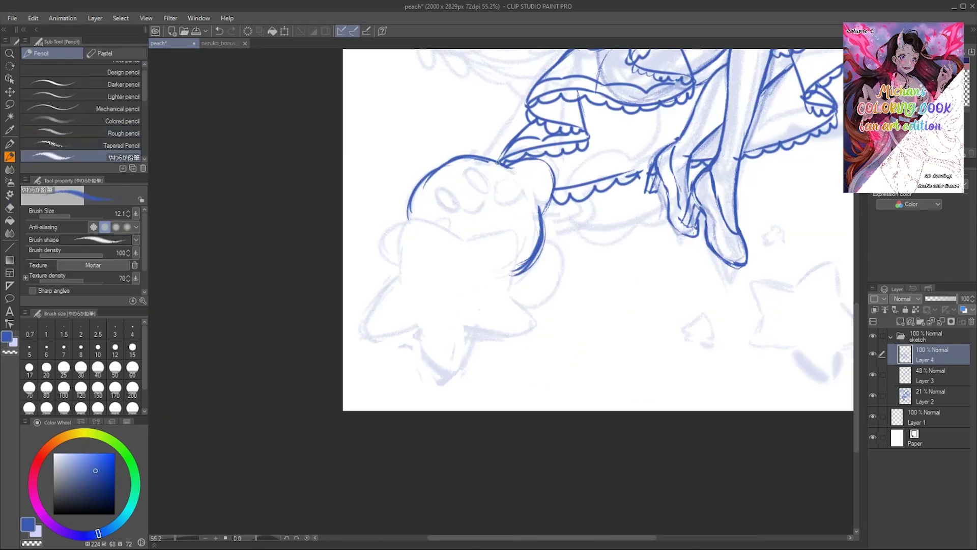
- Add the round character's facial features and the foot sticking out behind the star
left_click_drag(463, 202, 481, 202)
left_click_drag(509, 178, 508, 179)
left_click_drag(438, 219, 455, 232)
left_click_drag(547, 234, 520, 283)
- Outline the large five-pointed star in front of the round character
left_click_drag(407, 222, 517, 232)
left_click_drag(517, 240, 552, 329)
left_click_drag(404, 223, 418, 339)
left_click_drag(417, 339, 432, 360)
scroll(221, 102, "down", 3)
- Draw the mushroom character's rounded face outline, open mouth and first eye
scroll(841, 320, "up", 4)
scroll(387, 153, "up", 3)
left_click_drag(415, 170, 484, 168)
left_click_drag(549, 214, 540, 285)
left_click_drag(560, 244, 552, 278)
scroll(489, 214, "up", 2)
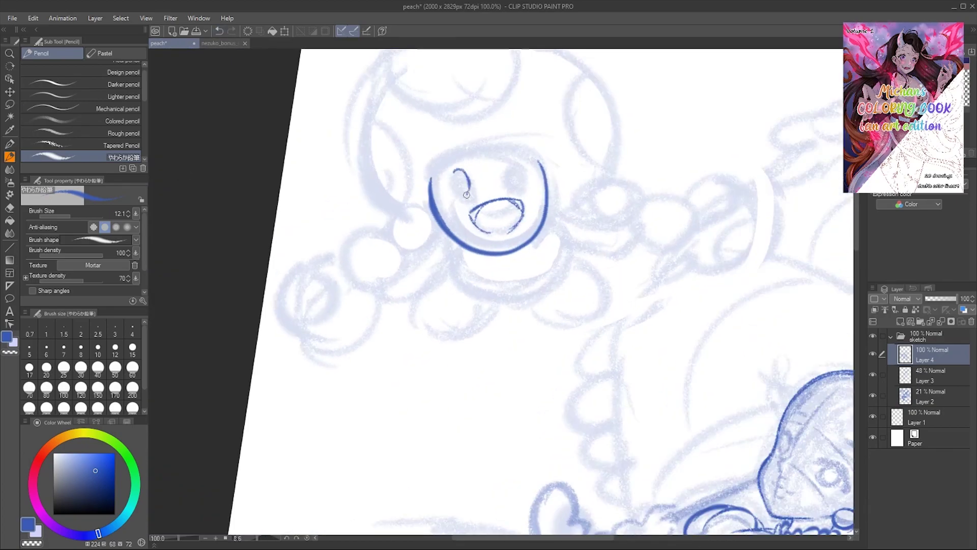
- Finish the mushroom character's winking eyes and draw its small body, feet and outstretched arm
left_click_drag(486, 257, 524, 250)
left_click_drag(547, 219, 560, 280)
left_click_drag(456, 245, 542, 295)
mouse_move(549, 219)
left_mouse_down()
mouse_move(563, 275)
mouse_move(542, 300)
left_mouse_up()
left_click_drag(501, 301, 451, 305)
left_click_drag(548, 216, 627, 235)
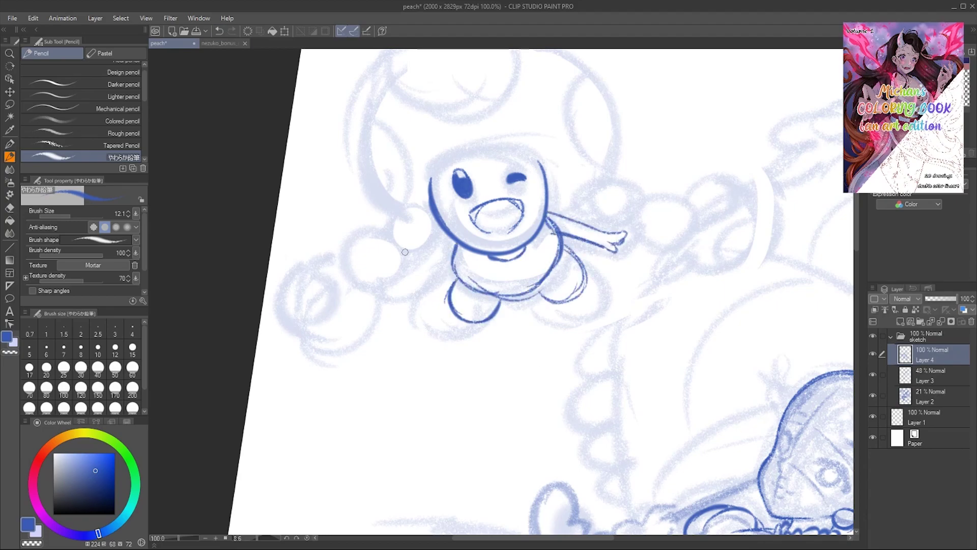
- Outline the mushroom character's large rounded cap and clean up its edge
scroll(628, 350, "down", 2)
mouse_move(459, 79)
left_mouse_down()
mouse_move(545, 131)
mouse_move(305, 168)
left_mouse_up()
scroll(521, 176, "down", 3)
key("e")
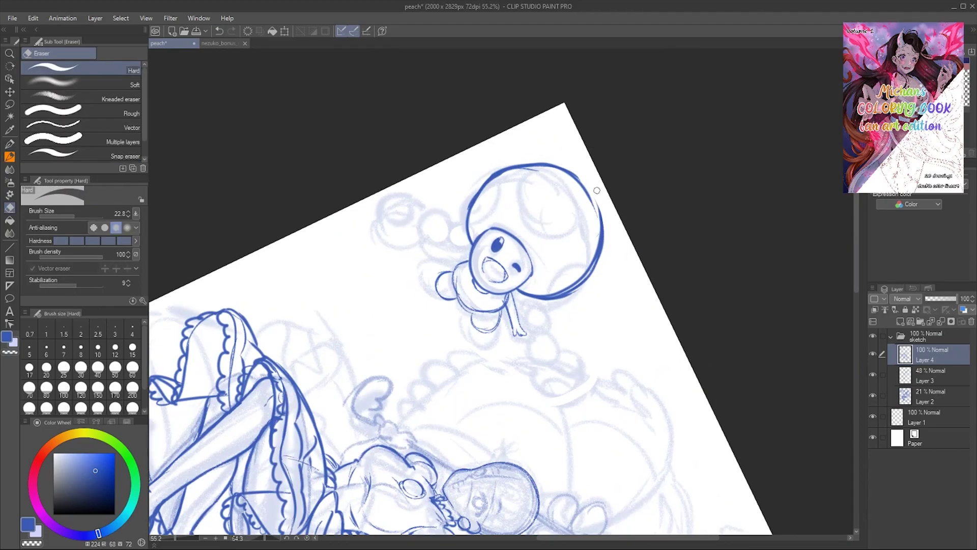
key("p")
- Reset the canvas rotation, then draw the spots on the mushroom cap and one ball-shaped pigtail
key("ctrl+@")
left_click_drag(414, 229, 481, 174)
left_click_drag(422, 243, 397, 290)
left_click_drag(524, 195, 506, 248)
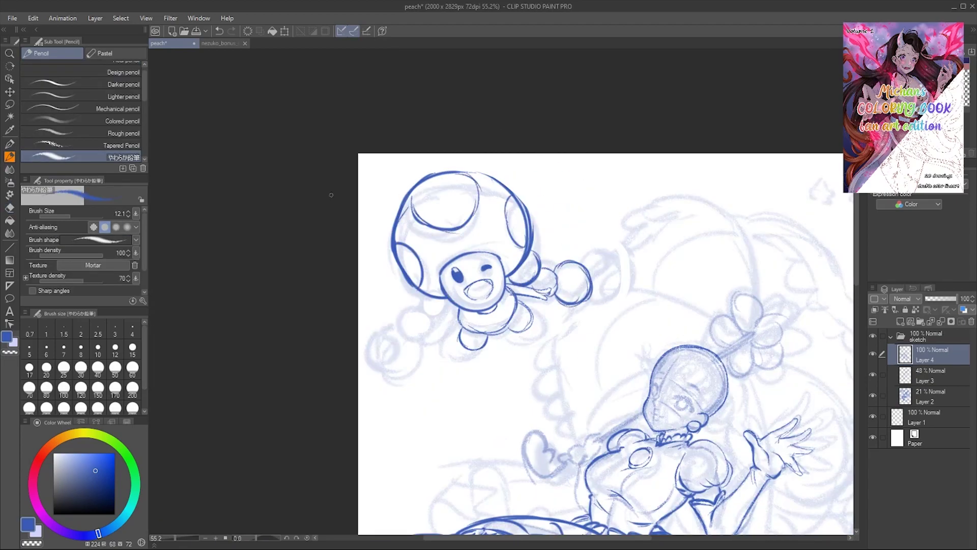
- Draw the mushroom character's other pigtail with its spotted tip and save the file
key("h")
scroll(396, 297, "up", 2)
left_click_drag(618, 338, 643, 375)
left_click_drag(386, 257, 417, 300)
key("h")
scroll(174, 157, "down", 5)
key("ctrl+@")
key("ctrl+s")
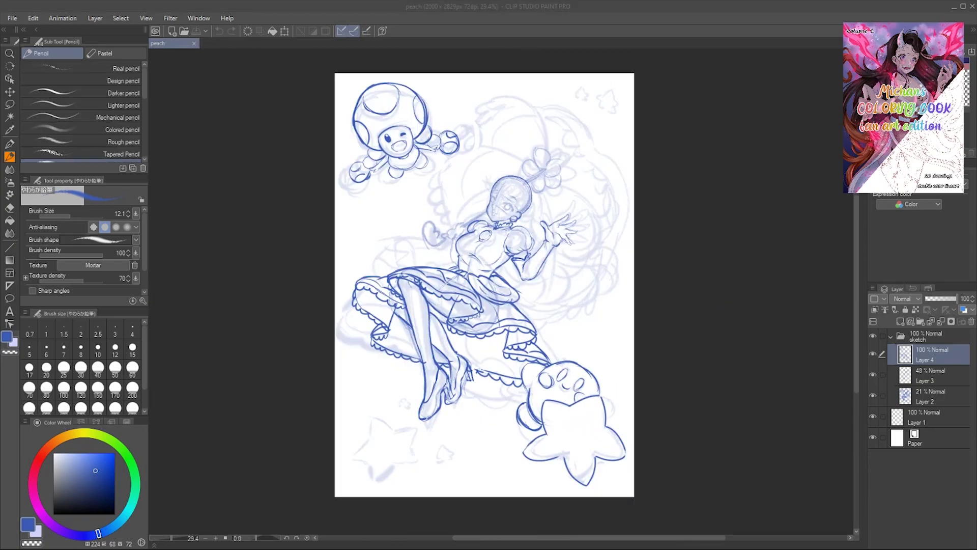
- Draw a curved guideline across the woman's head for the face
scroll(509, 198, "up", 6)
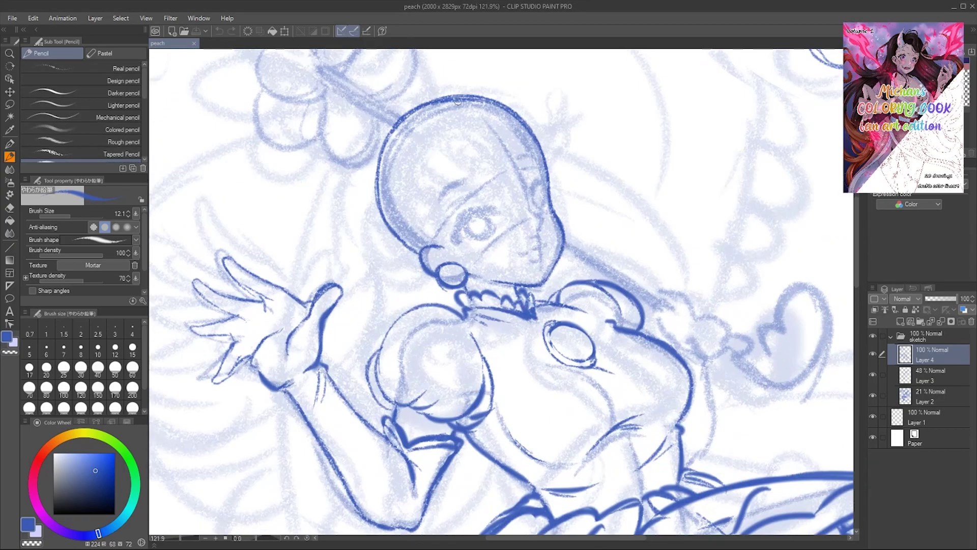
left_click_drag(529, 109, 478, 198)
scroll(199, 149, "down", 5)
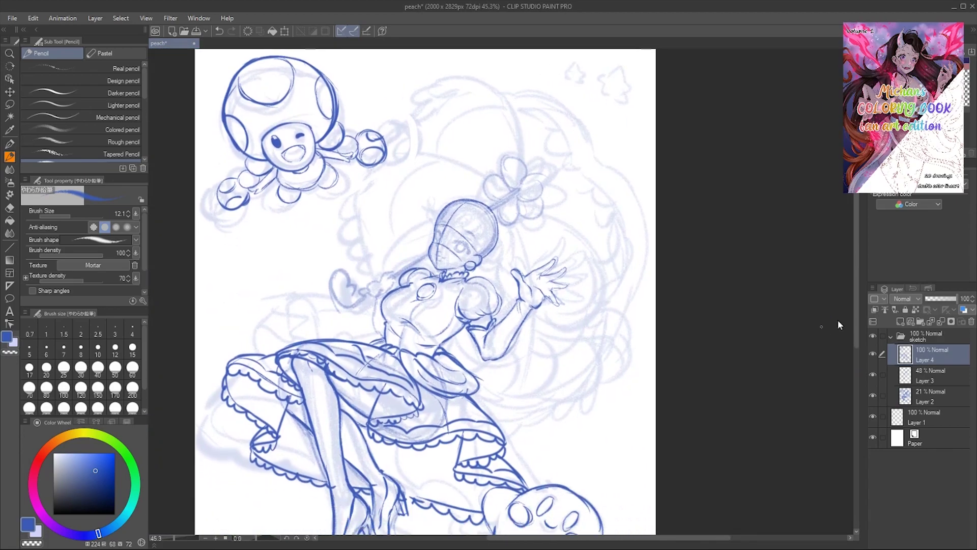
- Erase the high-heeled shoes and redraw the outline of the front foot
scroll(776, 323, "down", 5)
key("h")
left_click_drag(585, 323, 564, 337)
key("h")
left_click_drag(424, 311, 439, 298)
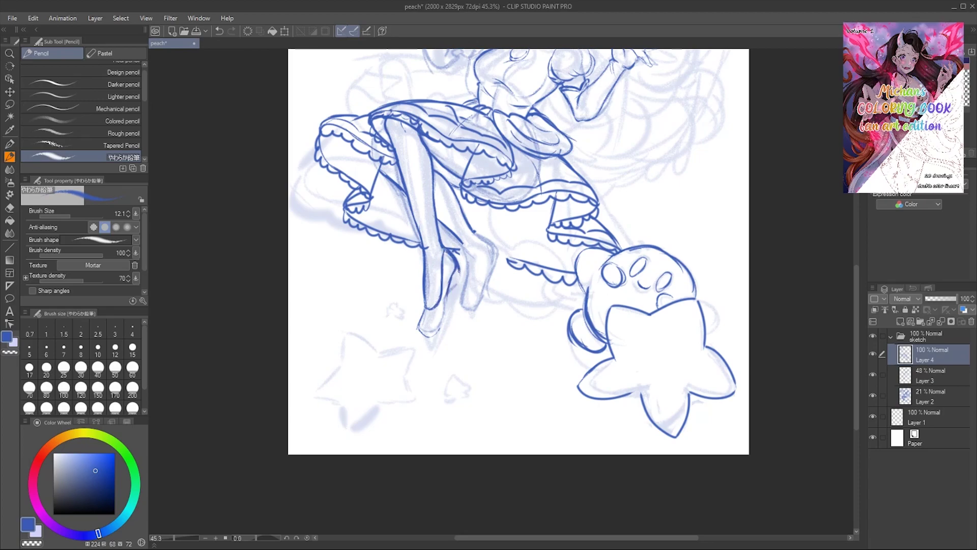
key("h")
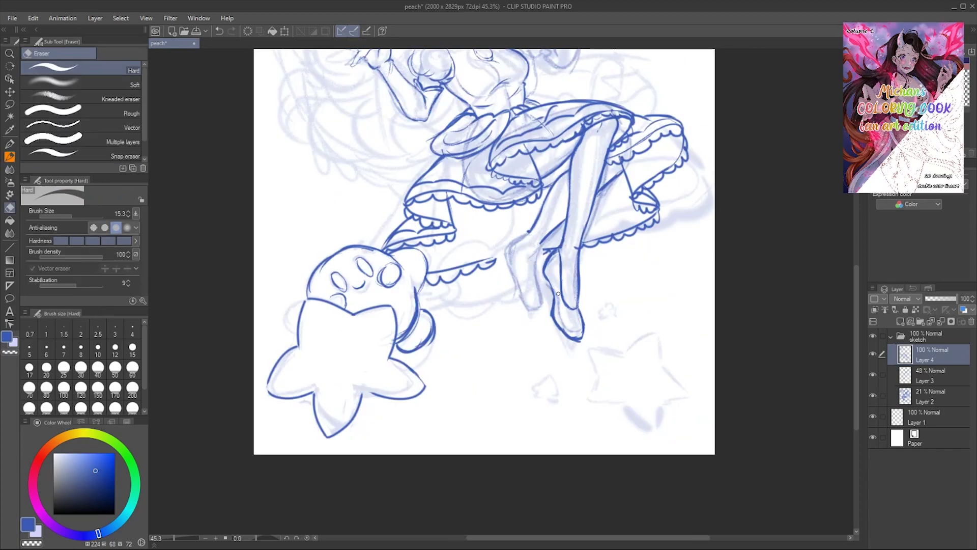
- Draw a high-heeled shoe on the front foot with a slim heel and pointed toe
key("h")
left_click_drag(442, 246, 457, 299)
left_click_drag(454, 264, 460, 274)
key("h")
left_click_drag(586, 295, 579, 340)
- Duplicate the finished high-heeled shoe and fit the copy onto the woman's back foot
key("h")
key("ctrl+plus")
key("l")
left_click_drag(404, 253, 402, 260)
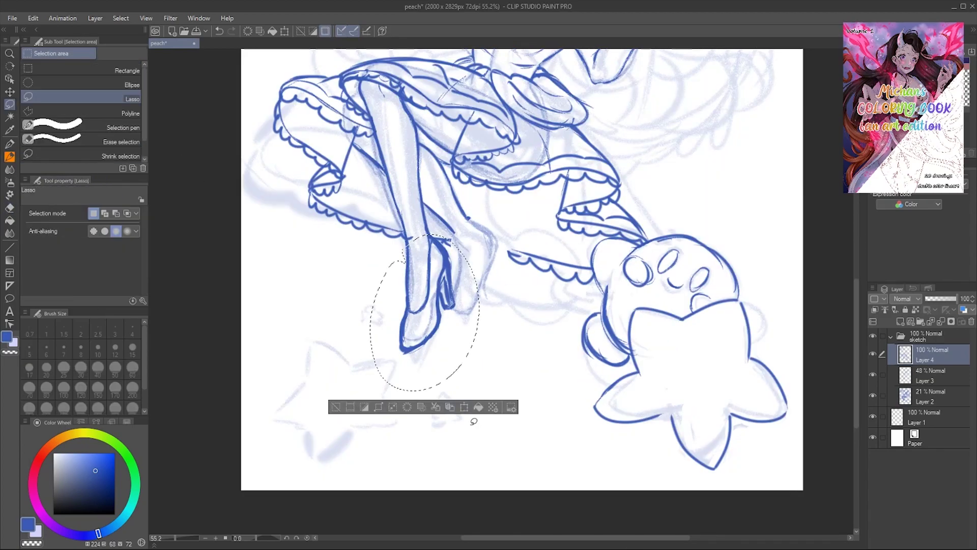
key("ctrl+c")
key("ctrl+v")
key("ctrl+t")
key("Return")
key("ctrl+minus")
key("ctrl+minus")
key("p")
key("h")
key("ctrl+plus")
key("ctrl+plus")
key("ctrl+plus")
key("ctrl+minus")
key("ctrl+minus")
key("ctrl+minus")
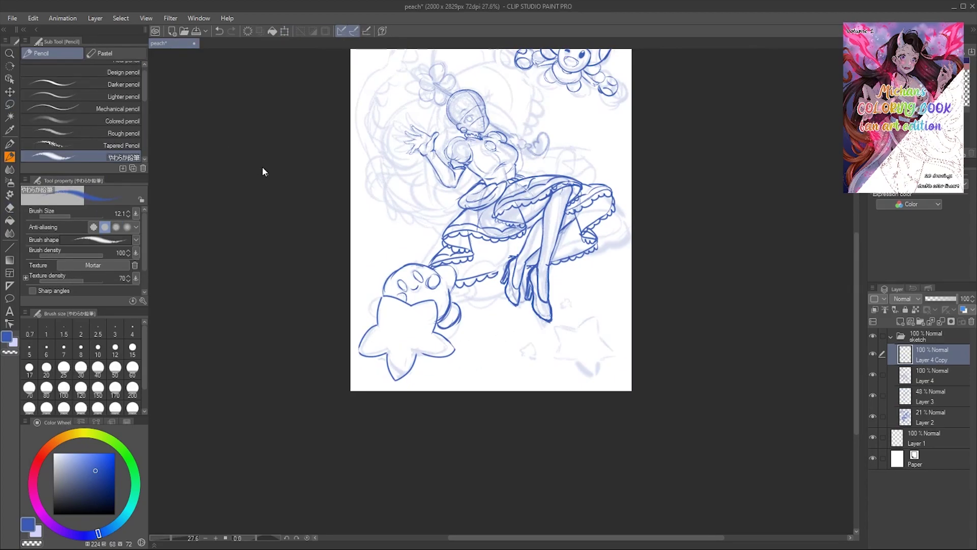
key("h")
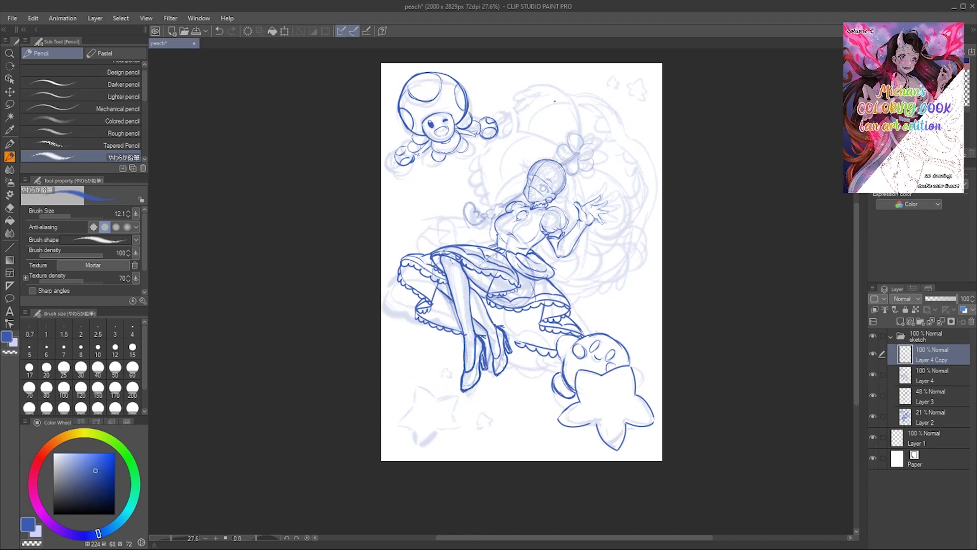
- Draw a large ellipse guide for the parasol around the woman's upper body, set its layer to 65% opacity and add another layer
left_click(10, 248)
left_click_drag(486, 99, 639, 275)
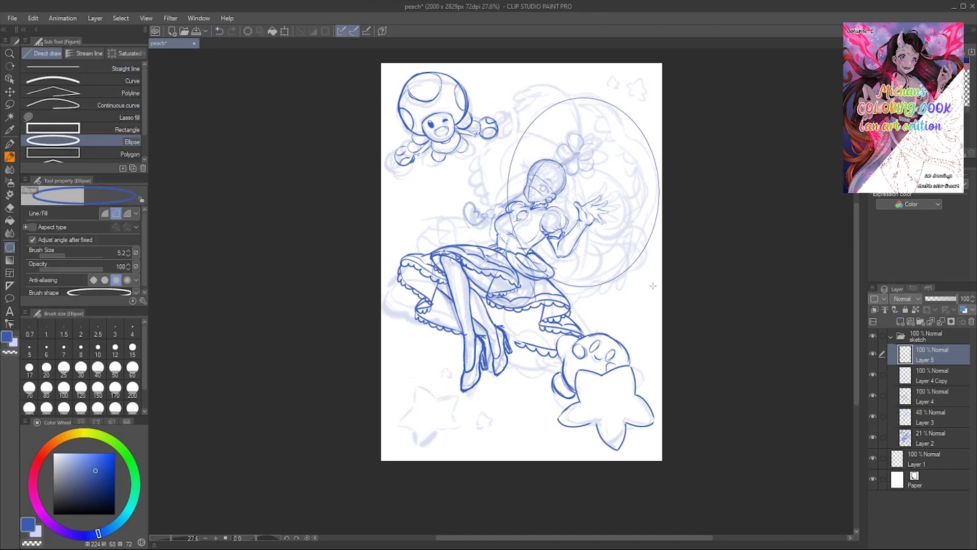
key("p")
key("ctrl+shift+n")
left_click(73, 217)
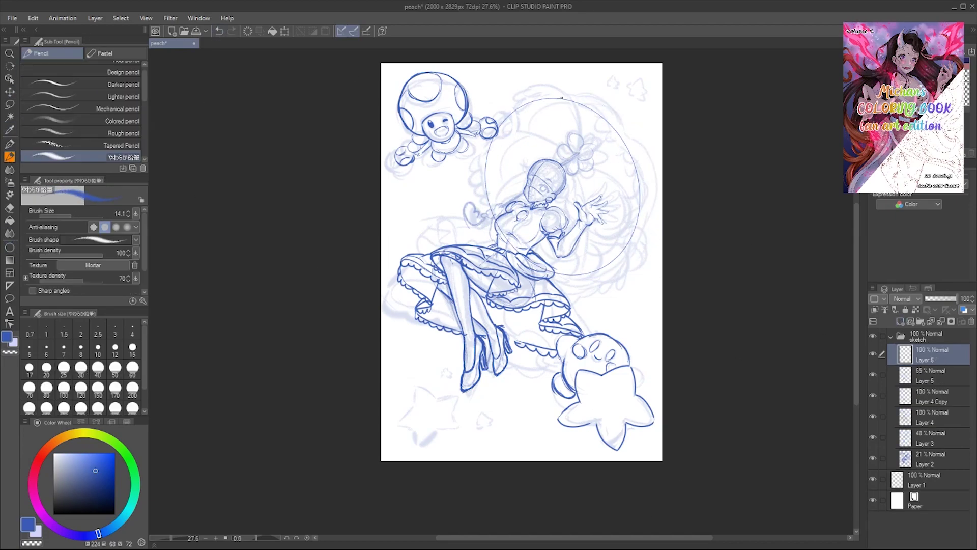
- Draw the parasol canopy with a scalloped rim and curved ribs along the ellipse, and hide the guide layer
key("h")
left_click(873, 374)
key("h")
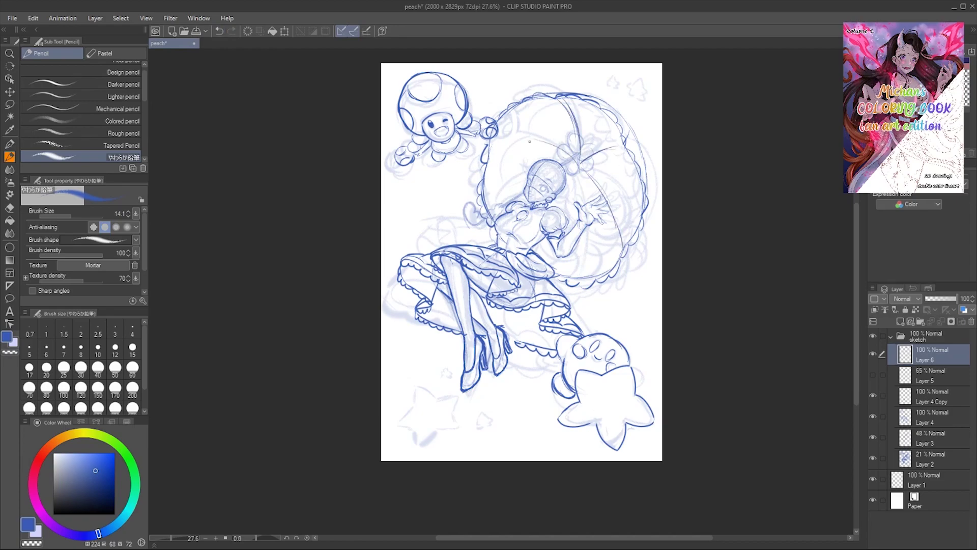
- Transform the parasol canopy so it sits slightly higher behind the woman
key("k")
key("ctrl+t")
key("Return")
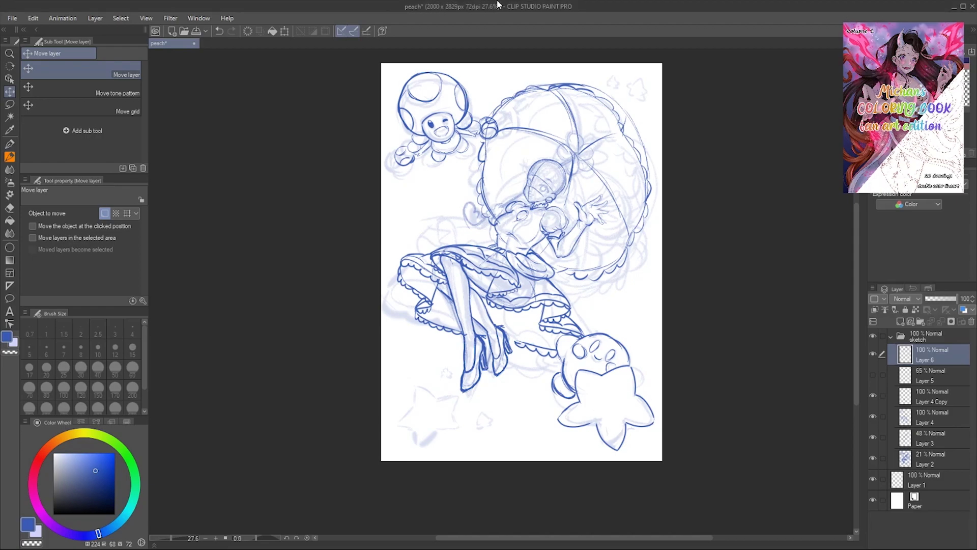
- Draw the parasol's shaft behind the woman, ending in a large curled handle
key("p")
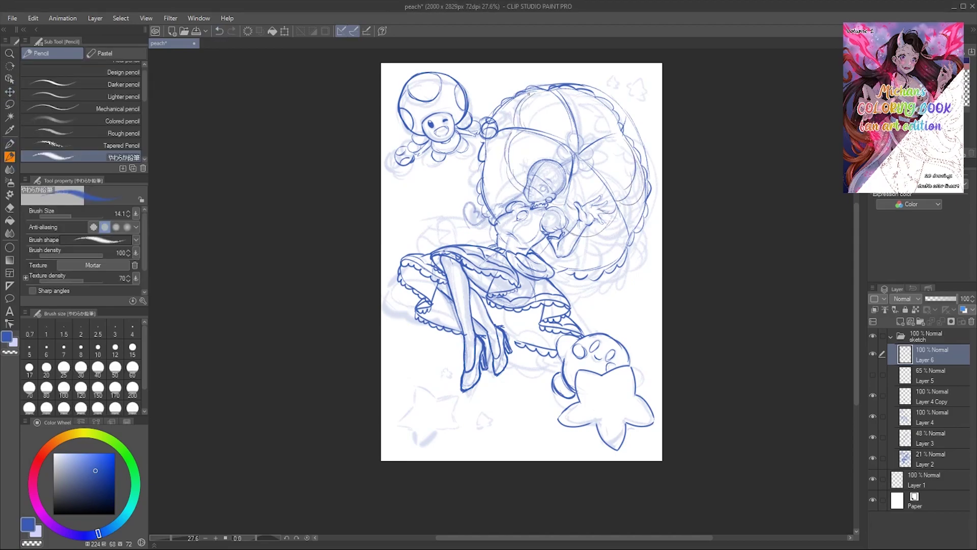
key("h")
key("h")
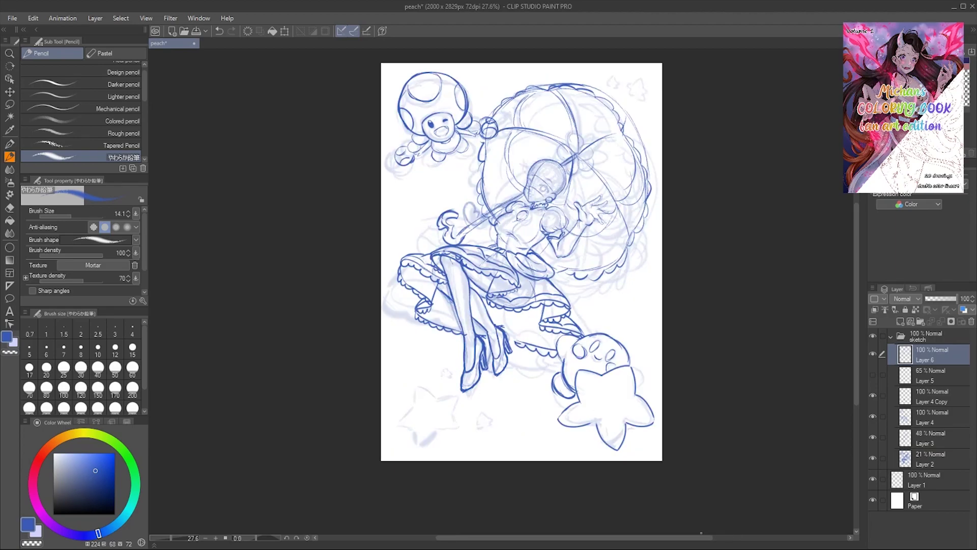
key("h")
key("h")
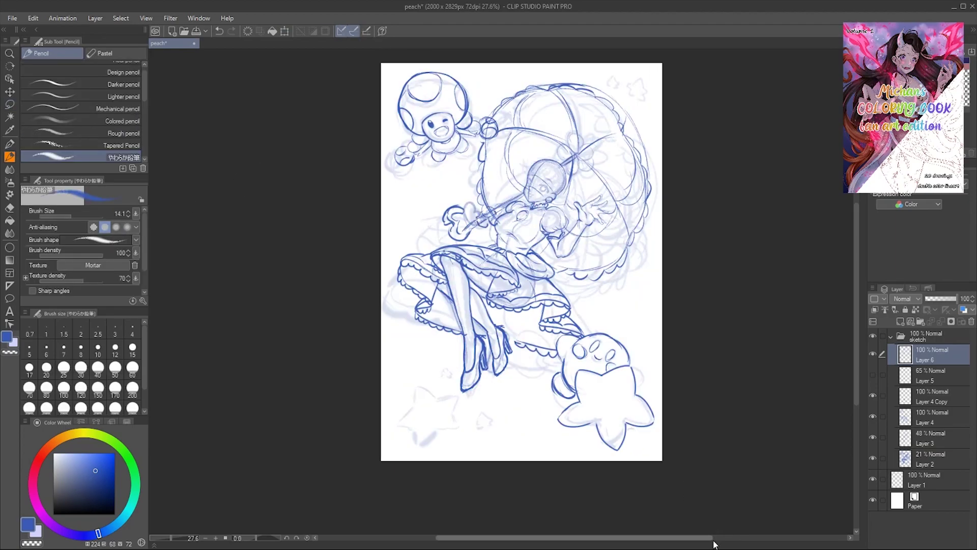
- Hide Layer 2, set Layer 3 to 24% and the merged Layer 4 to 63% opacity, and add a new layer on top
left_click(873, 457)
left_click(931, 438)
left_click_drag(941, 299, 933, 299)
left_click(931, 375)
left_click(939, 321)
left_click(939, 320)
- Draw the thick upper lash line of the woman's near eye with a brush size of 8.1 and trim its edges
scroll(551, 174, "up", 5)
scroll(497, 197, "up", 5)
key("h")
key("bracketleft")
key("h")
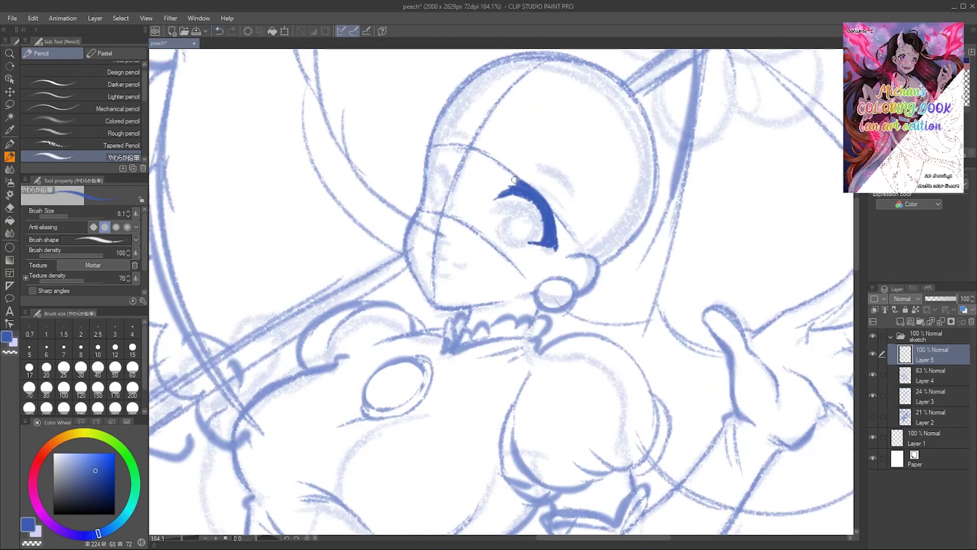
scroll(506, 179, "up", 3)
key("e")
scroll(505, 168, "up", 3)
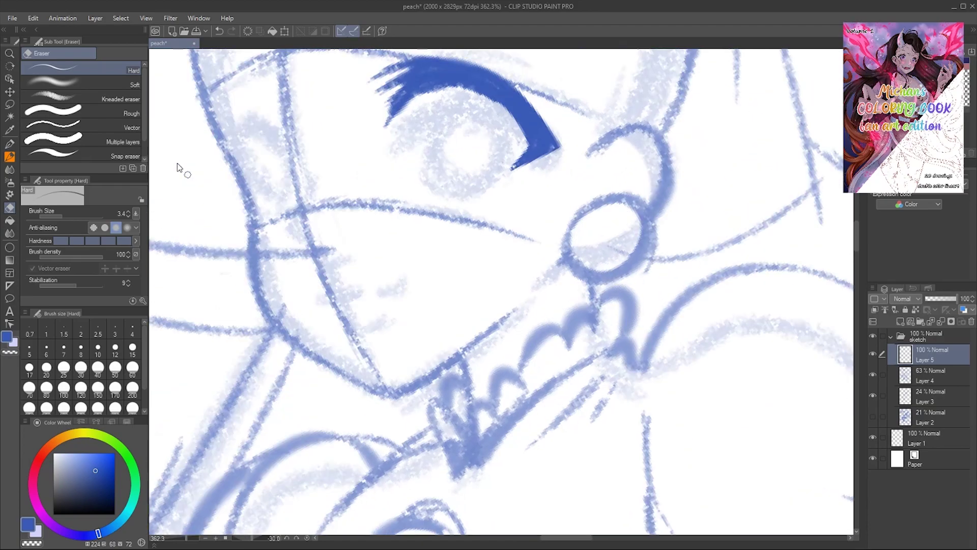
- Outline the near eye's iris under the lash line and fill in its pupil
scroll(174, 170, "down", 3)
key("p")
mouse_move(497, 197)
left_mouse_down()
mouse_move(533, 227)
mouse_move(565, 219)
left_mouse_up()
key("e")
key("p")
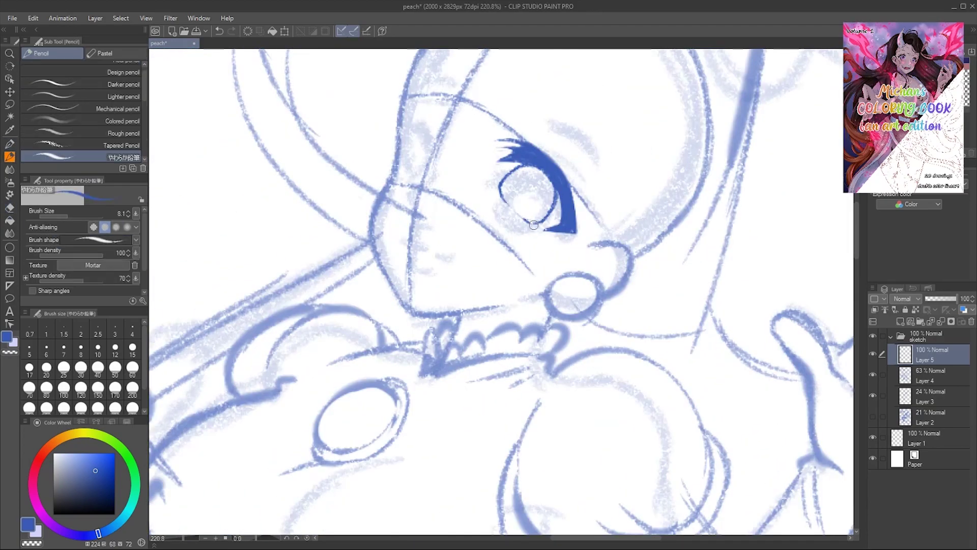
left_click_drag(535, 153, 571, 227)
key("minus")
key("minus")
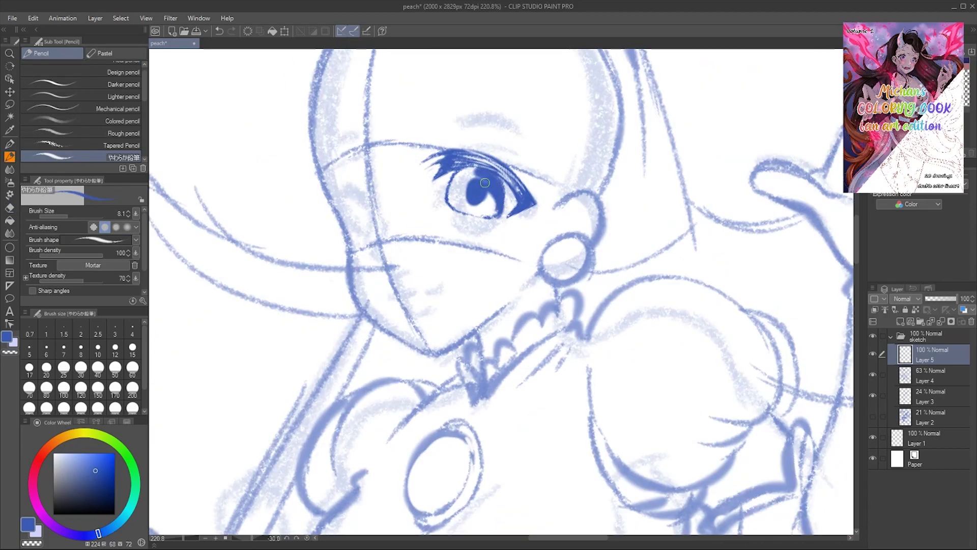
- Shade the near eye's iris around its highlights and add the eyebrow and eyelashes
left_click_drag(477, 170, 460, 201)
key("e")
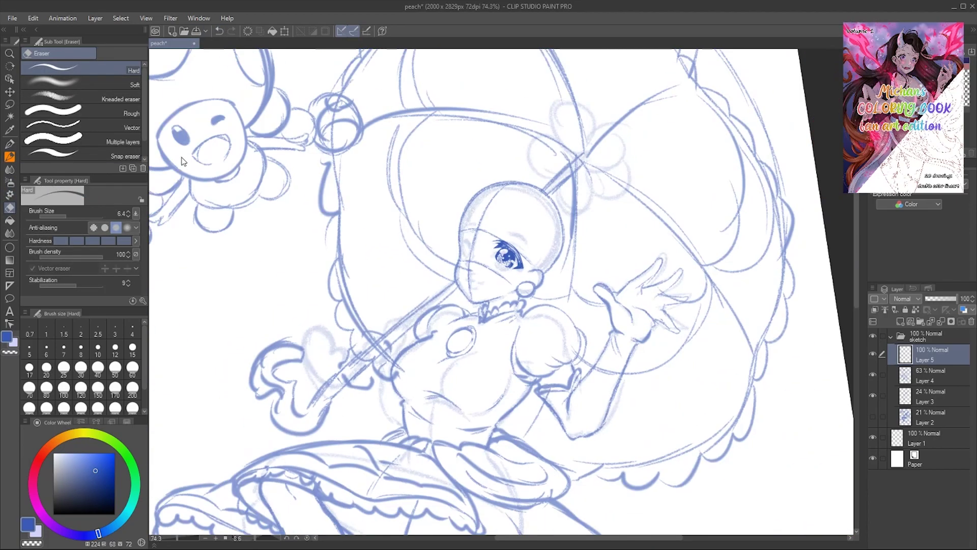
scroll(511, 213, "up", 3)
key("p")
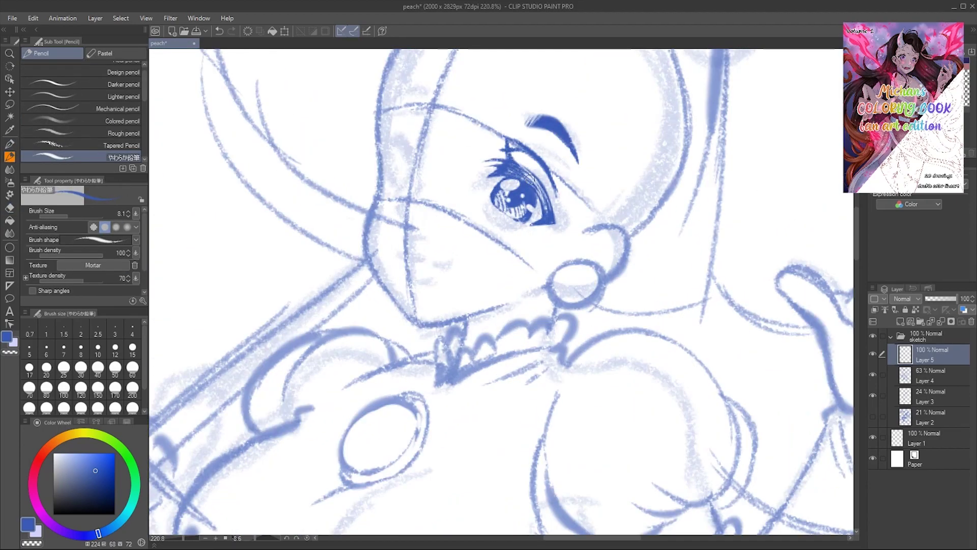
left_click_drag(529, 150, 525, 186)
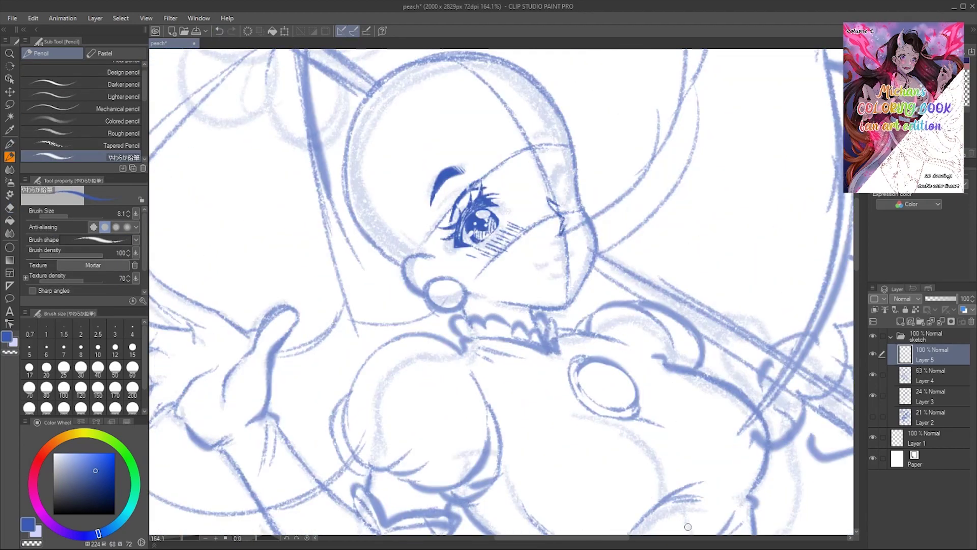
- Draw the nose, the smiling mouth, and the far eye with its eyebrow, lashes and blush hatching
left_click_drag(410, 241, 436, 255)
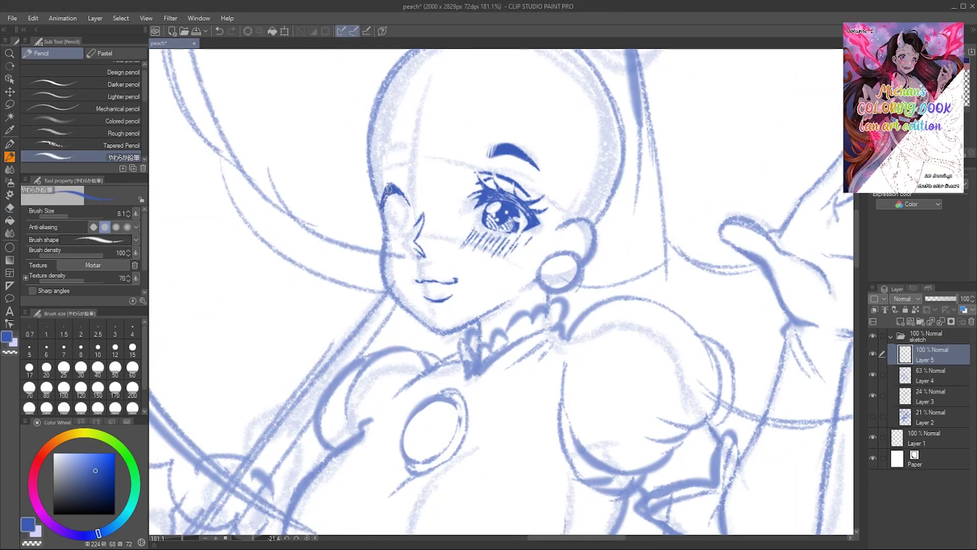
left_click_drag(396, 189, 407, 204)
key("h")
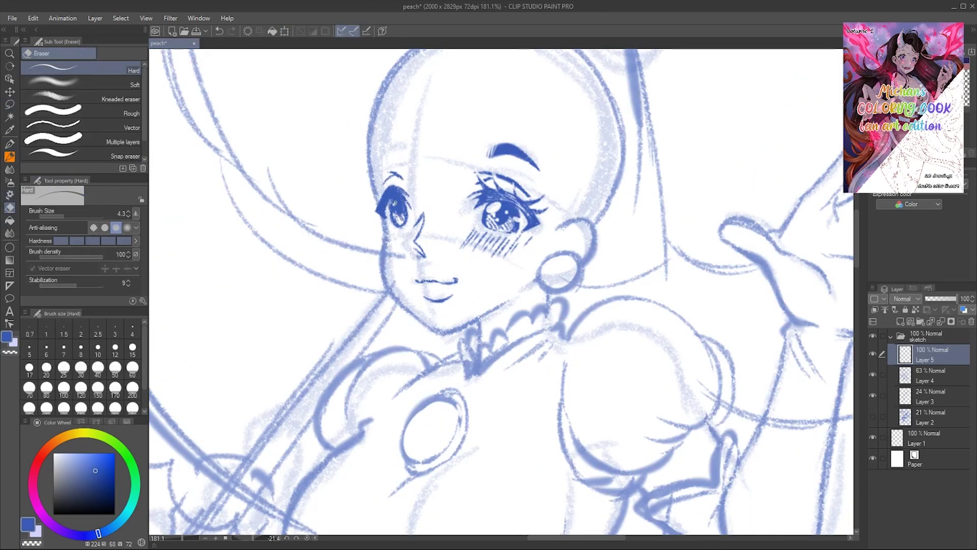
key("h")
left_click_drag(598, 149, 621, 153)
scroll(626, 155, "down", 3)
key("h")
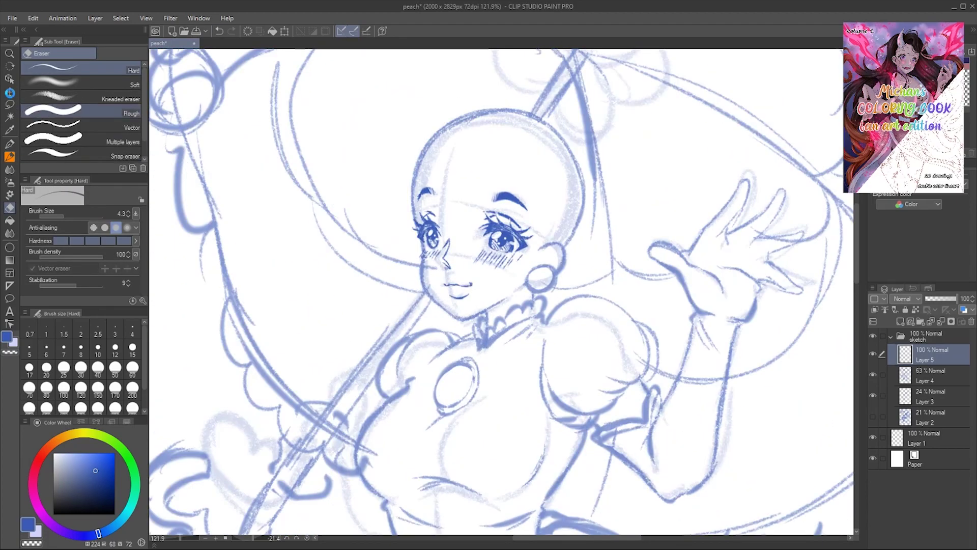
- Hide Layer 3 and scale the facial features to 97% to fit the woman's head
key("ctrl+t")
key("Return")
key("ctrl+0")
scroll(179, 155, "up", 5)
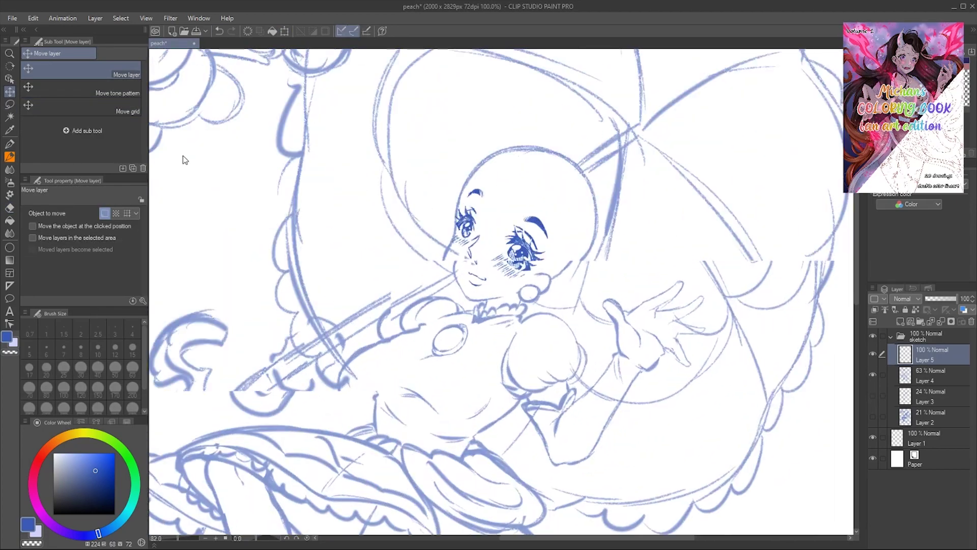
left_click(916, 376)
key("e")
key("h")
key("ctrl+z")
key("ctrl+z")
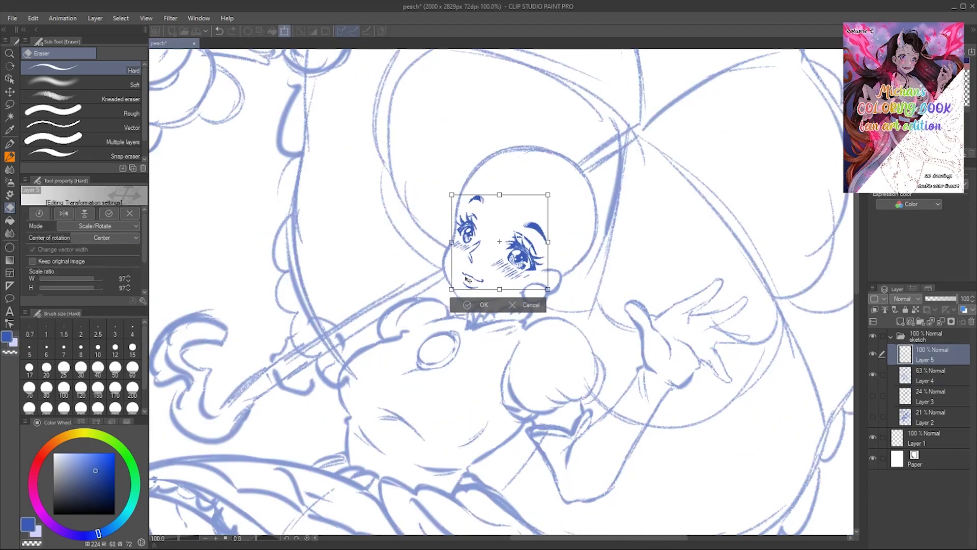
- Select the far eye with its eyebrow and adjust its placement on the face
key("h")
scroll(182, 155, "down", 3)
key("ctrl+y")
key("ctrl+y")
scroll(182, 155, "up", 3)
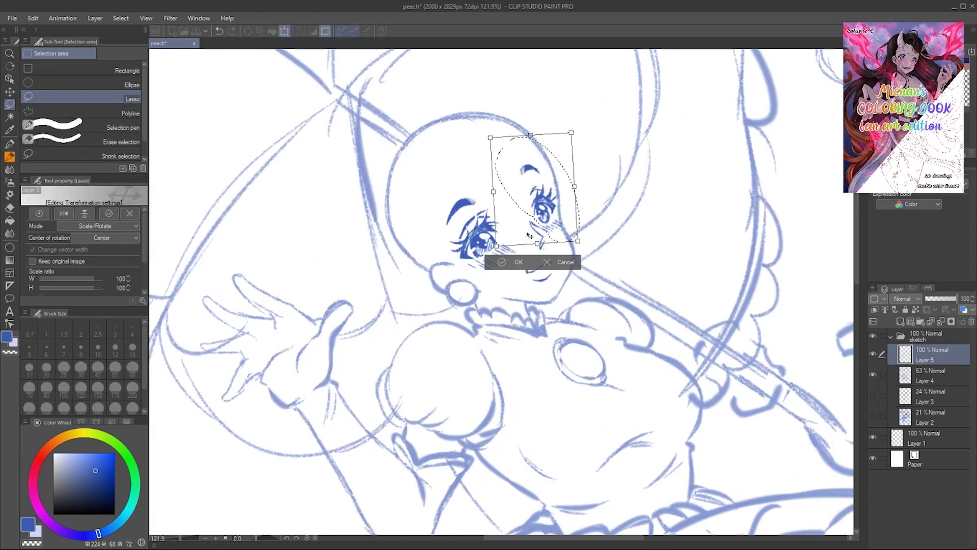
- Lower Layer 4 to 25% opacity and draw the contour of the forehead, cheek, chin and neck
key("p")
scroll(678, 509, "up", 3)
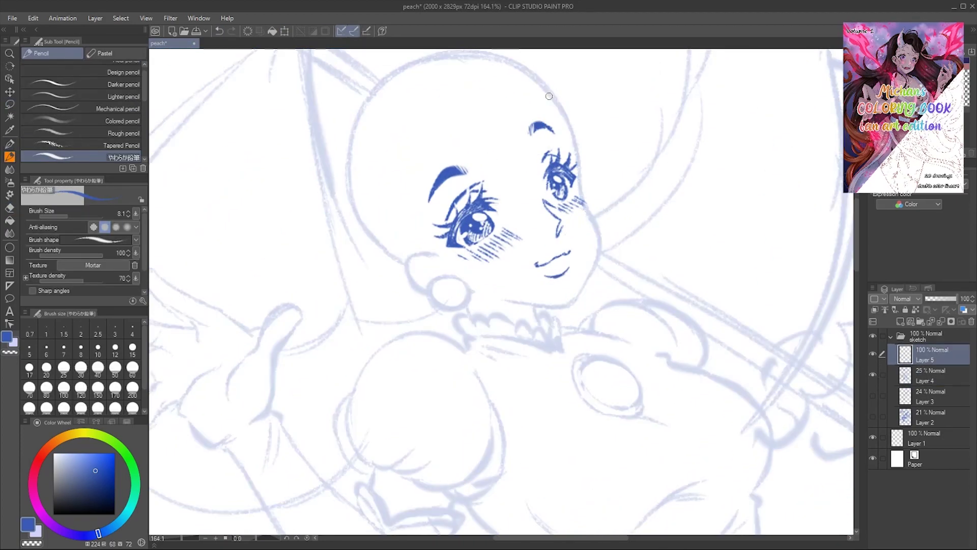
key("minus")
key("minus")
- Select the near eye with its eyebrow and shift it slightly to balance it against the far eye
key("m")
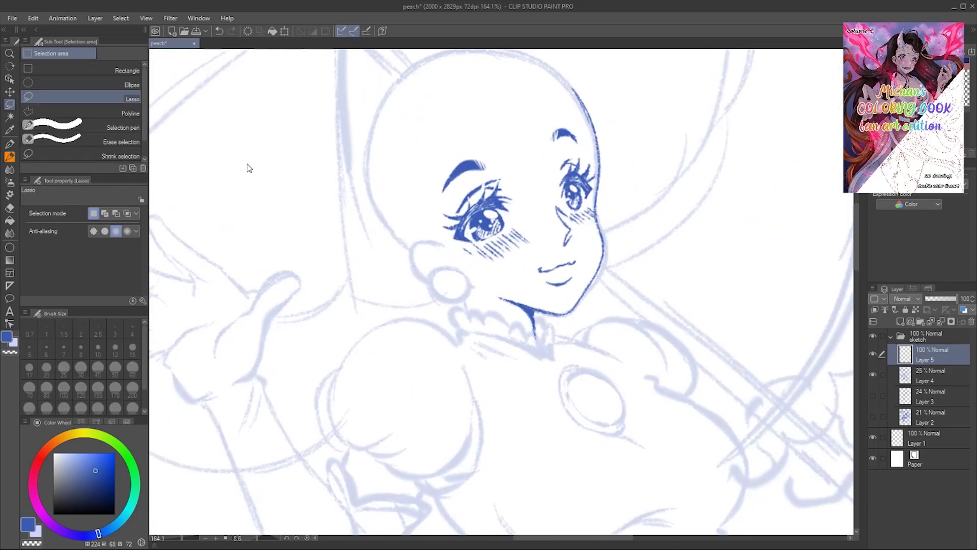
key("h")
left_click_drag(529, 133, 479, 238)
key("ctrl+t")
key("Return")
scroll(181, 160, "down", 3)
key("h")
scroll(181, 159, "up", 3)
- Erase and redraw the line of the far cheek to clean up the face contour
key("e")
scroll(183, 158, "up", 3)
key("alt+bracketright")
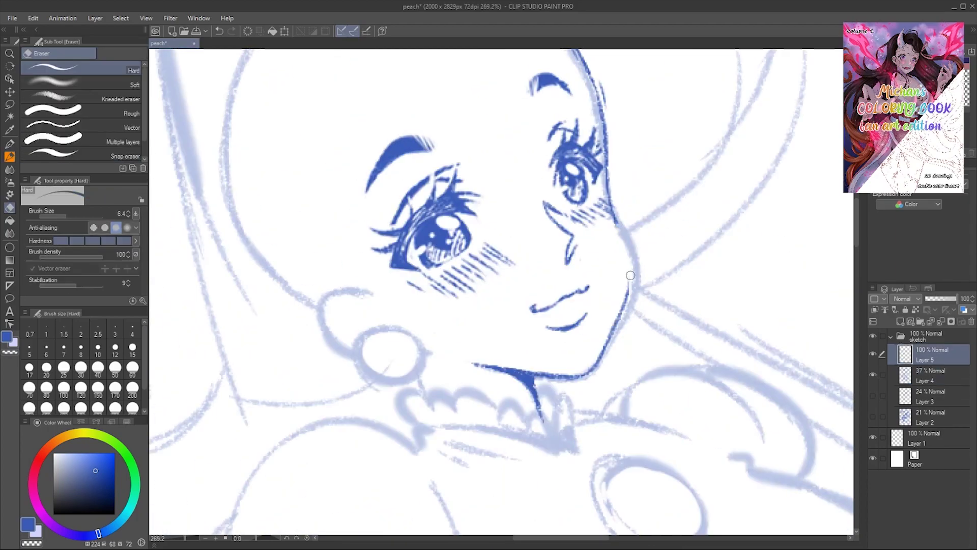
key("p")
scroll(183, 157, "down", 3)
scroll(184, 158, "up", 4)
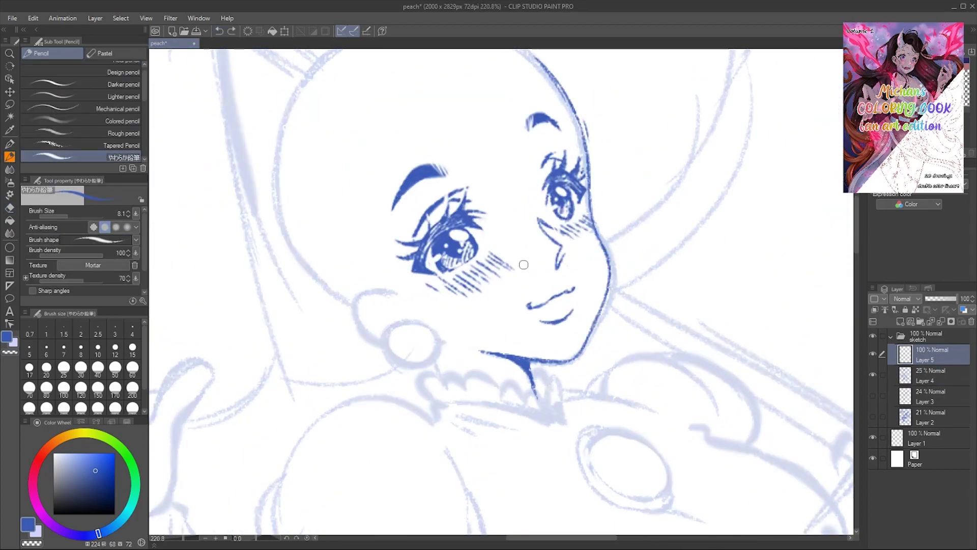
- Draw the woman's fringe and the top outline of her hair on a new layer
key("ctrl+shift+n")
left_click_drag(535, 58, 584, 149)
scroll(176, 180, "down", 3)
scroll(175, 180, "up", 3)
left_click_drag(407, 214, 443, 240)
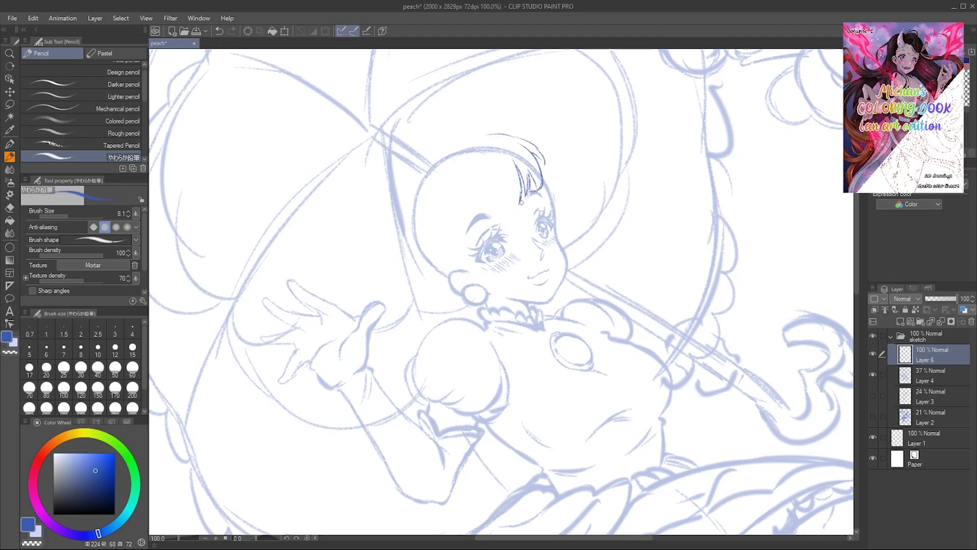
left_click_drag(512, 207, 443, 171)
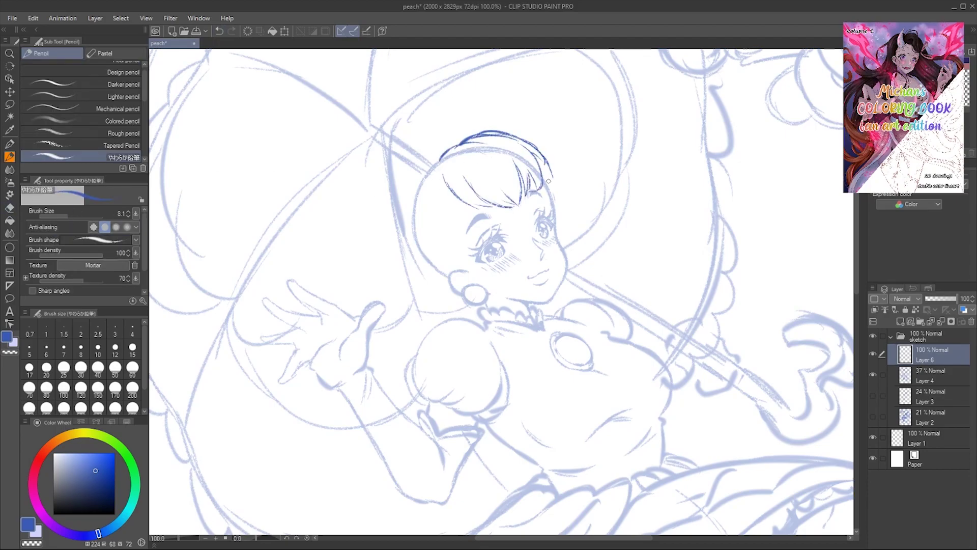
key("h")
left_click_drag(557, 177, 537, 211)
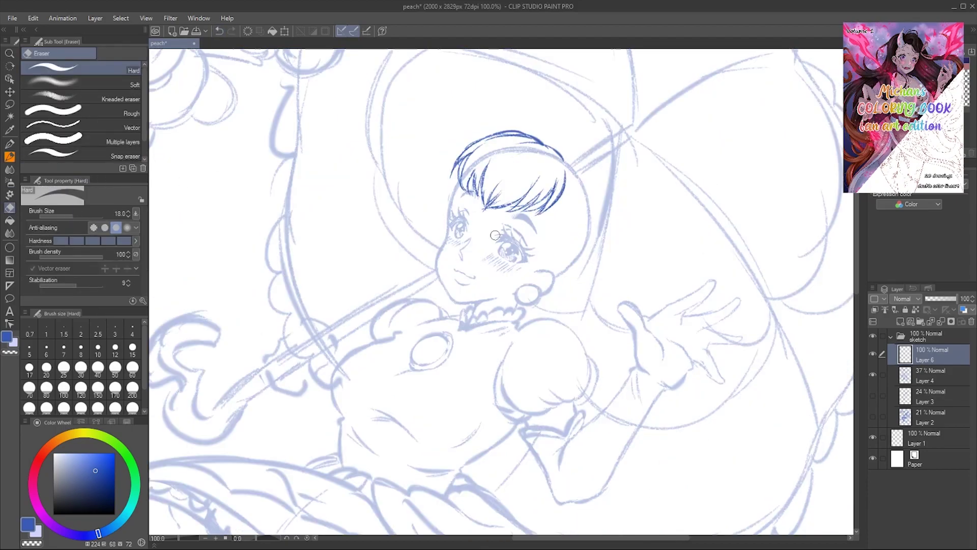
- Draw the side locks framing the face and the outward-flicking hair tips beside the near ear
key("h")
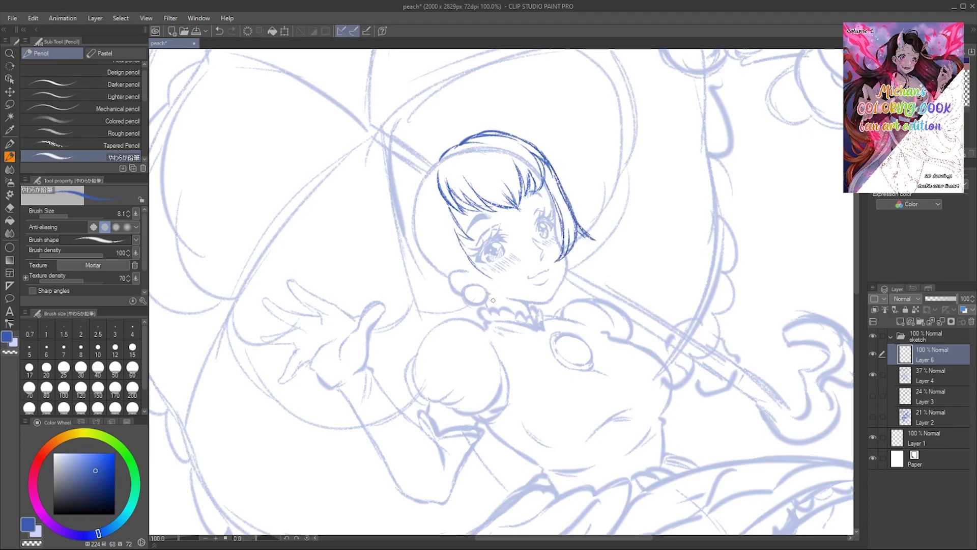
key("h")
key("h")
key("h")
left_click_drag(575, 201, 622, 264)
left_click_drag(593, 170, 619, 249)
left_click_drag(560, 150, 591, 170)
key("h")
- Reinforce the top hairline, add a curled strand on the far side, and tidy the near-side hair flicks
left_click_drag(471, 122, 545, 152)
key("h")
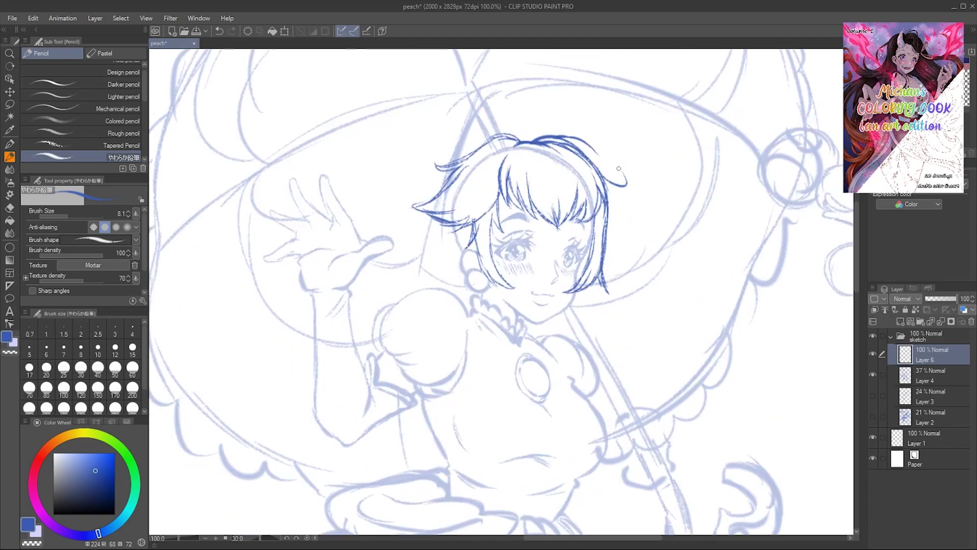
left_click_drag(605, 163, 619, 185)
key("h")
left_click_drag(548, 229, 605, 262)
key("e")
left_click_drag(585, 211, 550, 257)
key("p")
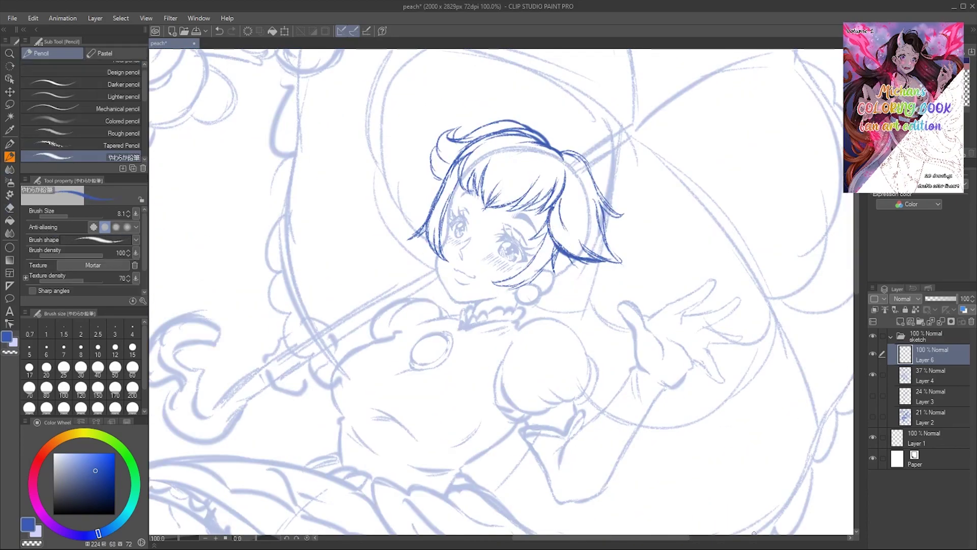
- Draw a small pointed crown with round jewels on top of the woman's hair
key("asciicircum")
key("asciicircum")
key("ctrl+minus")
mouse_move(529, 164)
left_mouse_down()
mouse_move(590, 178)
mouse_move(576, 203)
left_mouse_up()
key("ctrl+plus")
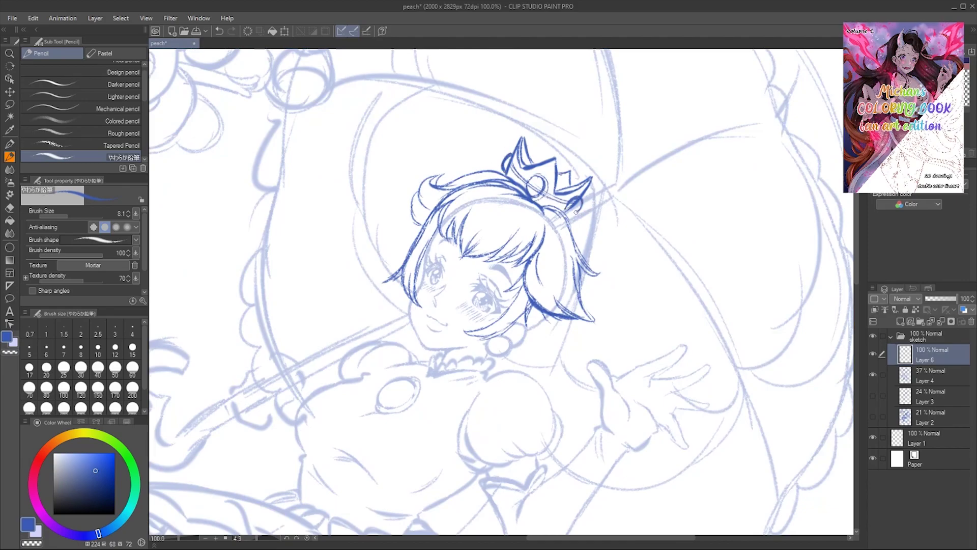
key("ctrl+minus")
key("ctrl+minus")
key("h")
key("ctrl+plus")
key("ctrl+plus")
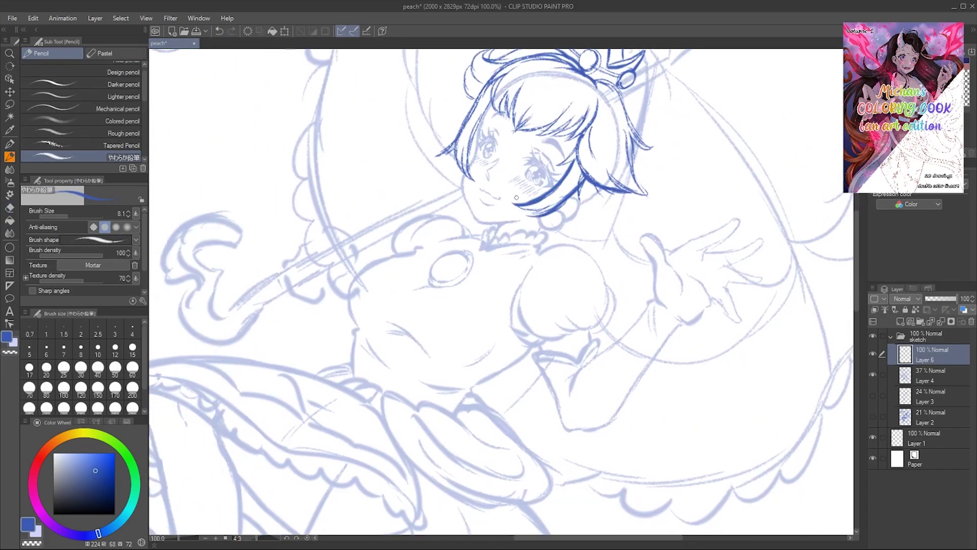
- Thicken the near-side lock sweeping under the woman's cheek, clean up its edges, and undo the last stray stroke
left_click_drag(532, 106, 570, 140)
left_click_drag(509, 84, 548, 152)
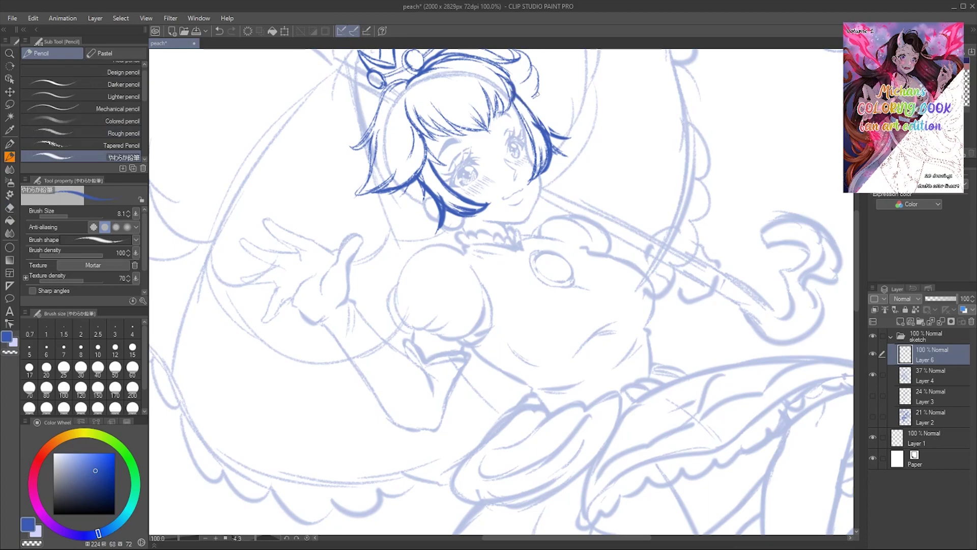
key("ctrl+minus")
key("e")
key("h")
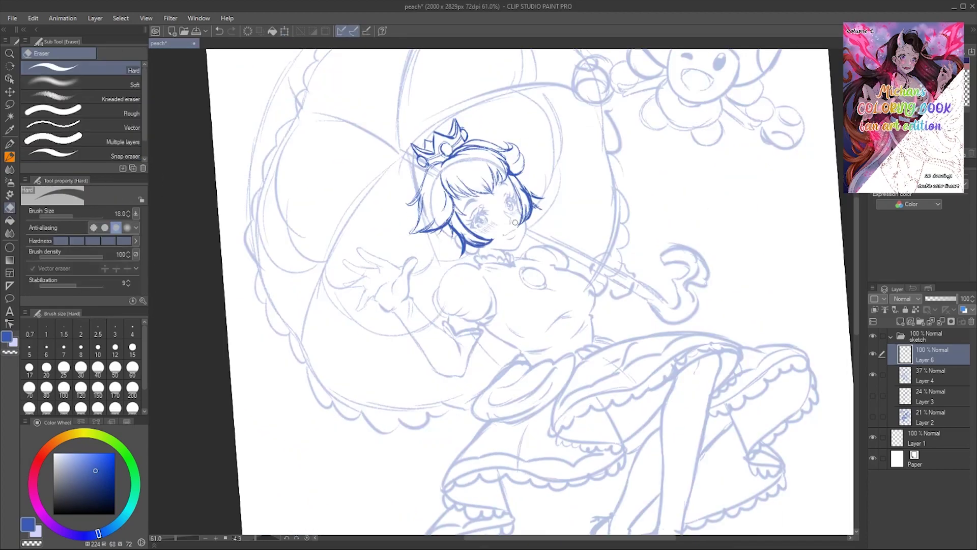
key("ctrl+plus")
key("ctrl+plus")
key("ctrl+plus")
key("p")
key("ctrl+minus")
key("ctrl+minus")
left_click(219, 32)
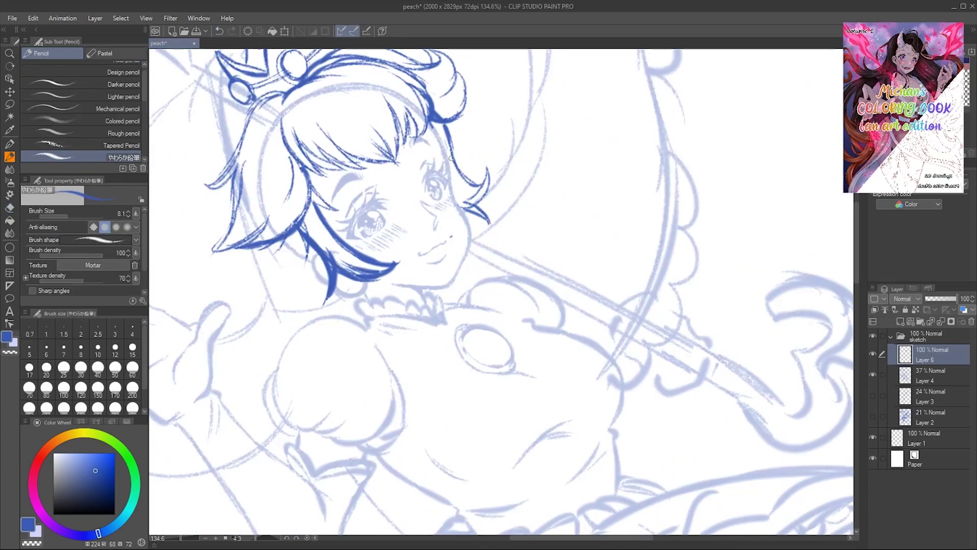
key("h")
key("ctrl+minus")
key("h")
key("e")
key("p")
key("h")
key("ctrl+minus")
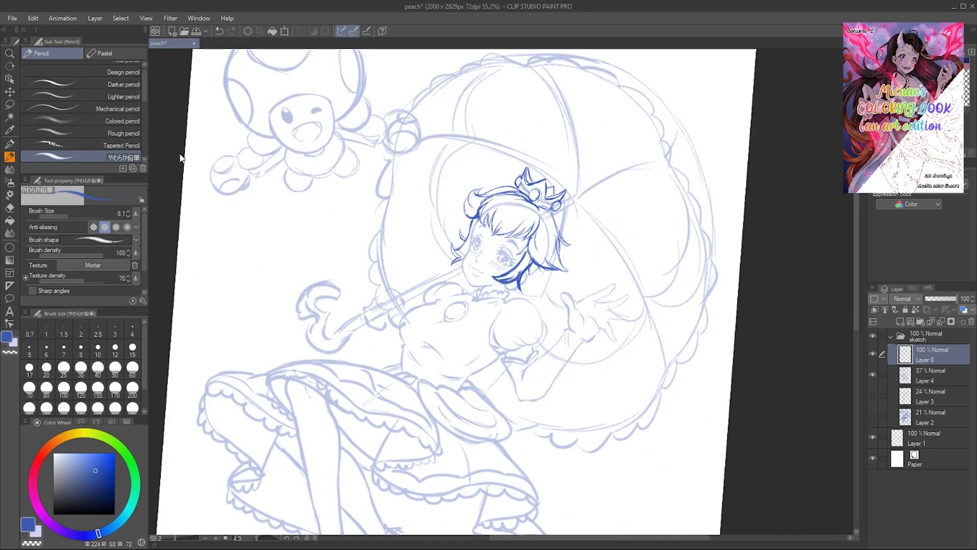
- Rough in long flowing hair behind the raised arm with pointed tips, plus loose strands streaming out on the far side
key("ctrl+plus")
left_click_drag(626, 367, 603, 382)
left_click_drag(625, 326, 591, 389)
left_click_drag(577, 312, 550, 393)
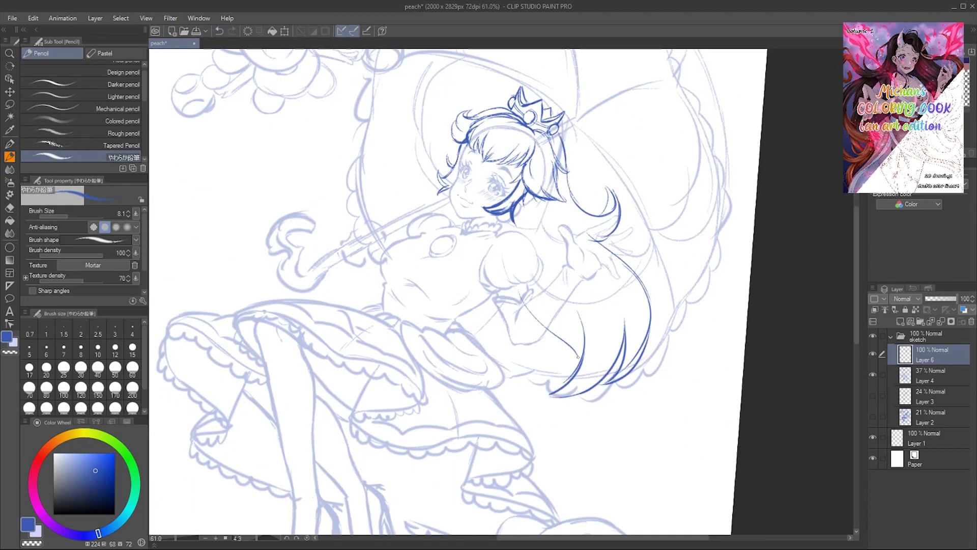
key("h")
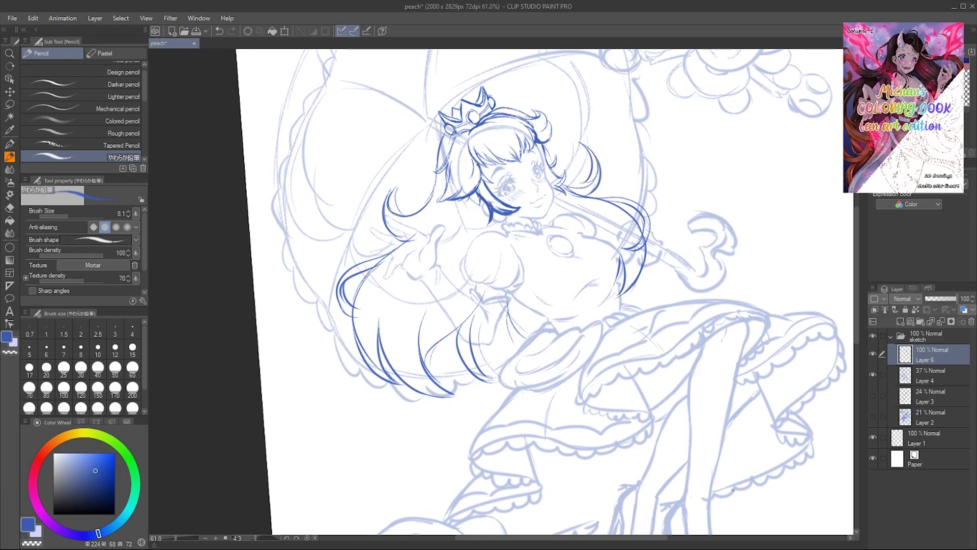
key("h")
scroll(502, 290, "down", 2)
left_click_drag(519, 229, 532, 206)
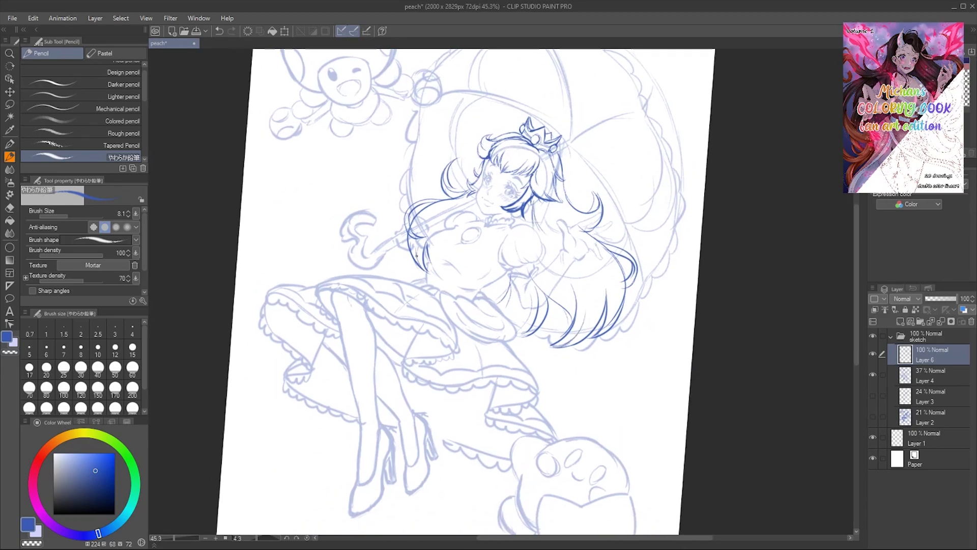
- Scale the rough hair layer up to 103 percent and lower its opacity to 35 percent
key("h")
key("ctrl+t")
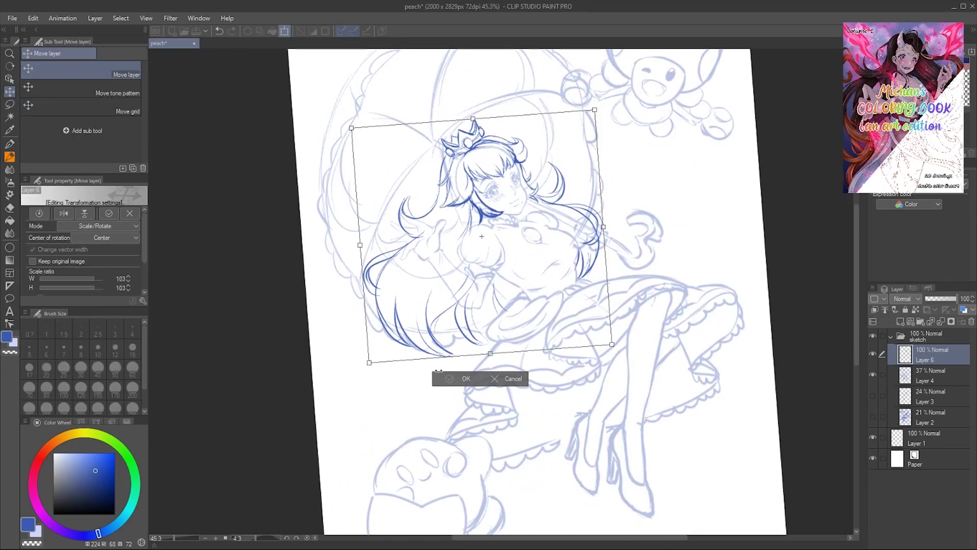
key("Return")
key("h")
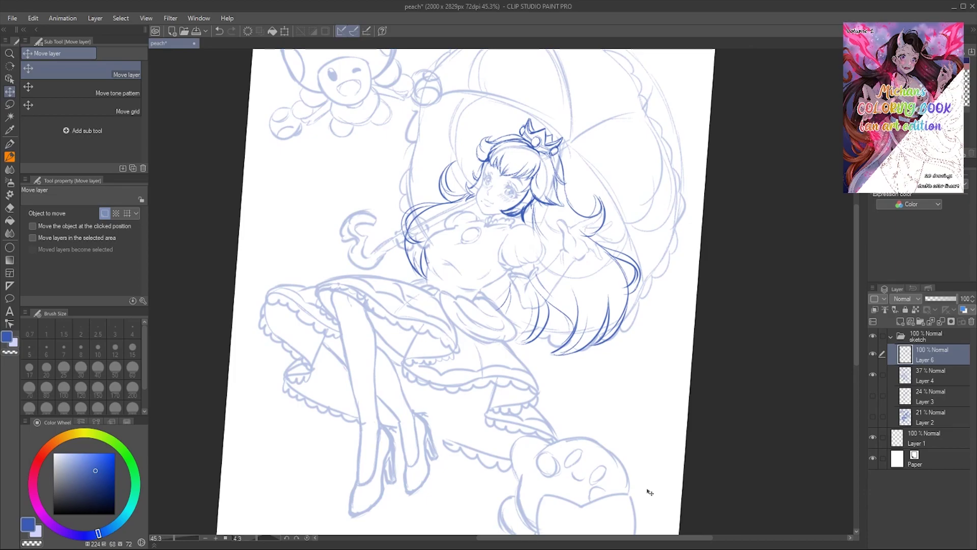
left_click(936, 298)
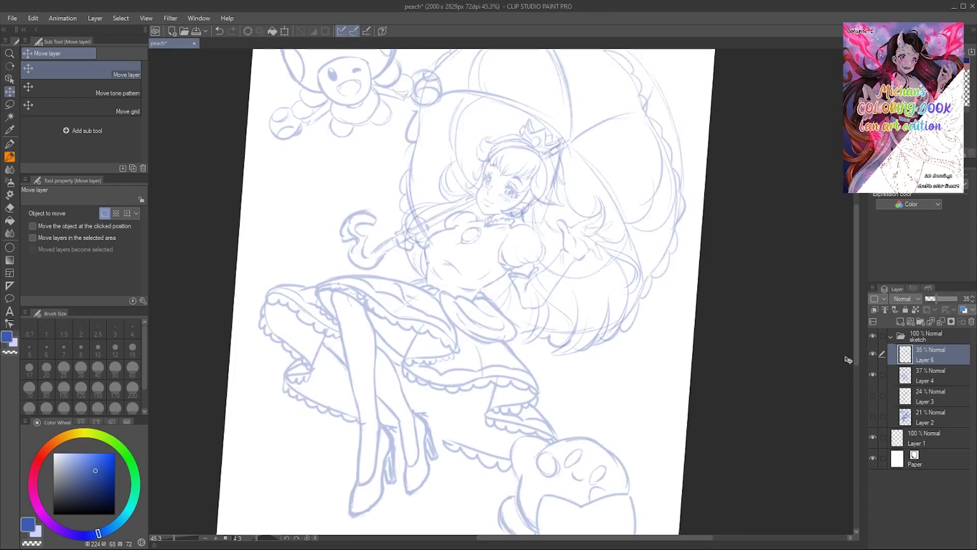
- On a new layer, draw the refined fringe coming to a point on the forehead and the top hairline under the crown
key("ctrl+shift+n")
key("p")
scroll(225, 87, "up", 6)
left_click_drag(225, 87, 306, 153)
left_click_drag(458, 136, 634, 195)
left_click_drag(615, 201, 555, 275)
left_click_drag(448, 194, 507, 266)
key("h")
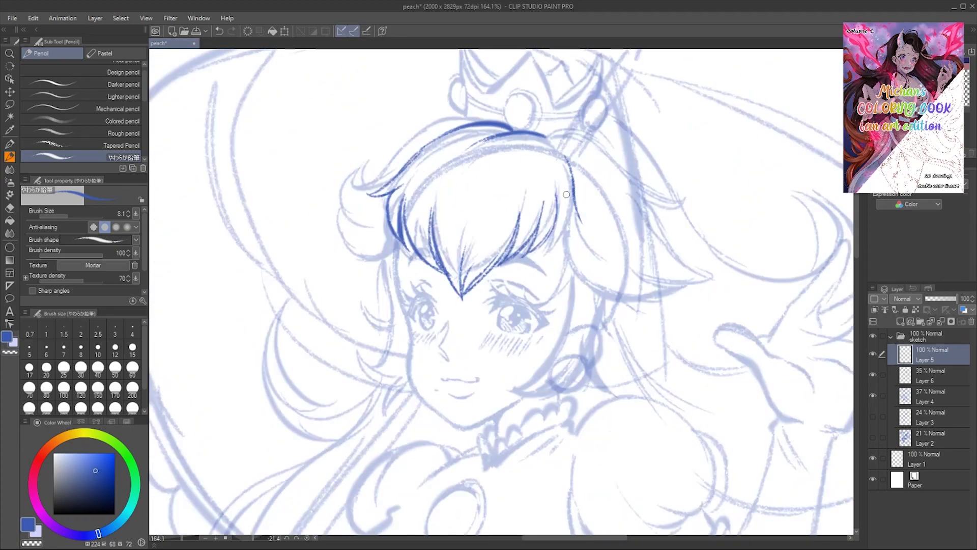
- Draw the near-side hair sweeping back from the hairline into outward-flicking pointed tips
left_click_drag(751, 516, 626, 506)
left_click_drag(438, 224, 517, 313)
mouse_move(506, 285)
left_mouse_down()
mouse_move(589, 267)
mouse_move(492, 283)
left_mouse_up()
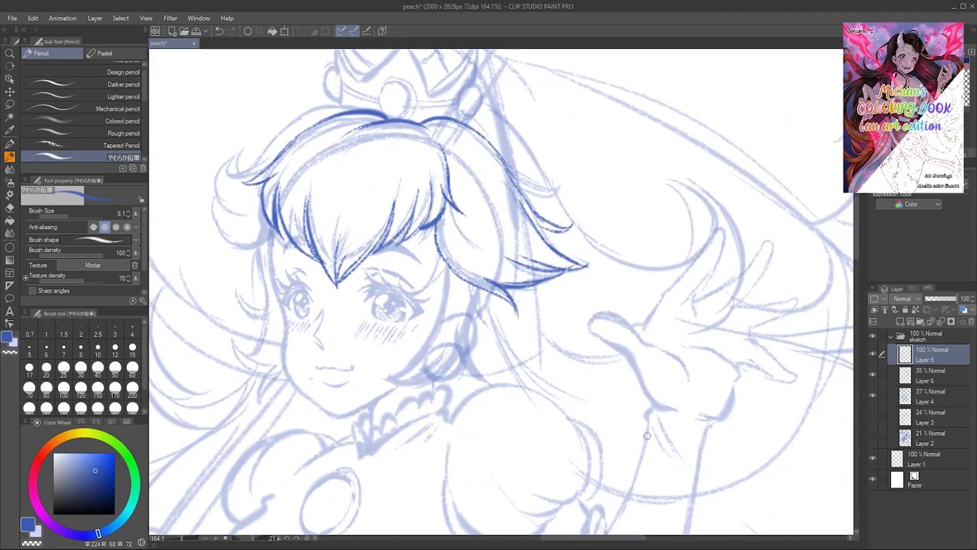
key("h")
left_click(220, 32)
scroll(183, 158, "down", 3)
- Draw the wavy side locks hanging beside the near ear and framing the cheek
key("h")
key("h")
scroll(509, 117, "up", 4)
left_click_drag(509, 117, 530, 305)
left_click_drag(574, 252, 564, 286)
left_click_drag(529, 117, 535, 301)
left_click_drag(601, 153, 570, 260)
scroll(203, 154, "down", 2)
key("h")
- Draw the far-side curl and hanging lock, erase excess lines beside the face, and undo the last stroke
left_click_drag(621, 204, 605, 328)
key("h")
left_click_drag(445, 275, 399, 303)
left_click_drag(625, 238, 602, 295)
key("e")
left_click_drag(407, 260, 415, 290)
key("p")
key("h")
key("h")
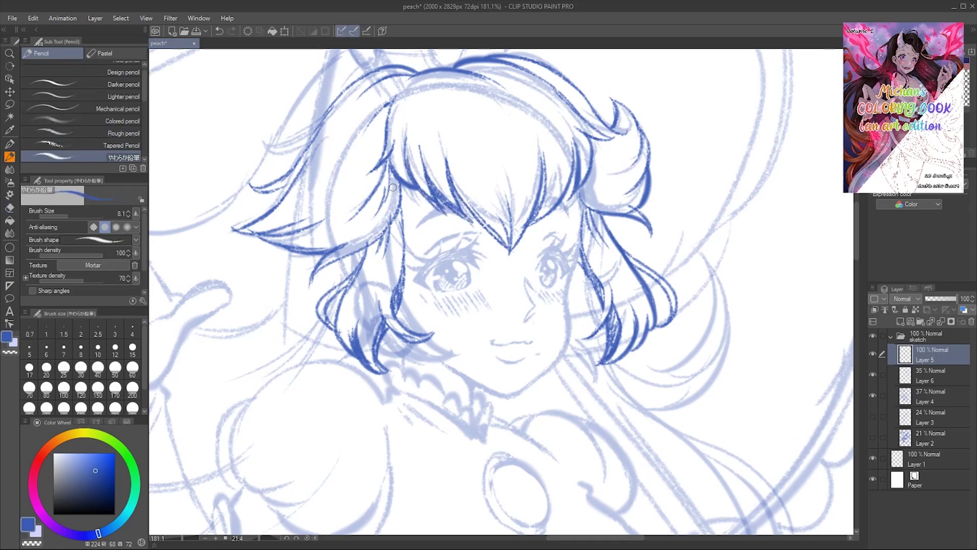
key("ctrl+z")
key("ctrl+0")
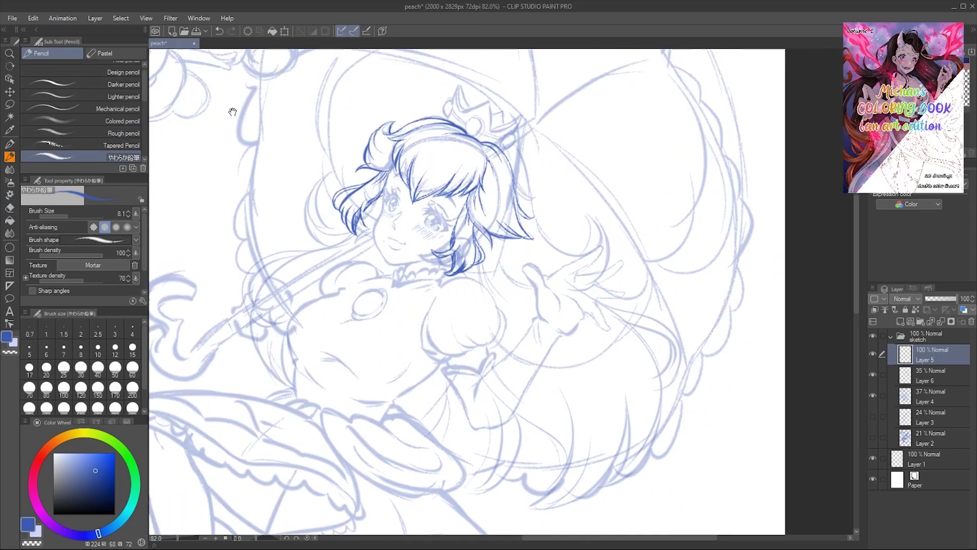
- Draw the long hair flowing behind the raised hand, curving down into a cluster of pointed ends
left_click_drag(536, 250, 536, 132)
left_click_drag(539, 229, 580, 410)
left_click_drag(224, 132, 204, 100)
key("h")
left_click_drag(476, 196, 458, 323)
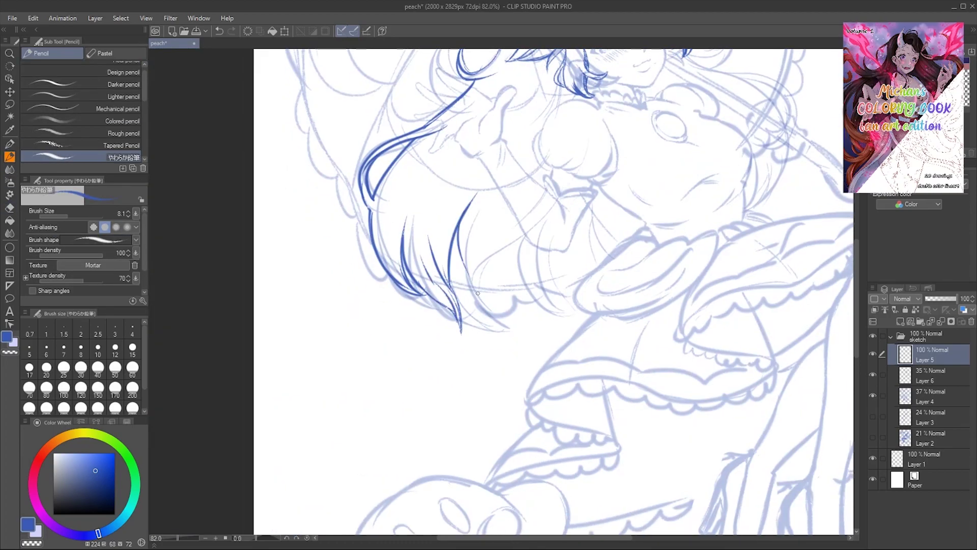
key("h")
left_click_drag(412, 221, 458, 290)
left_click_drag(415, 255, 461, 295)
- Fill in the remaining long strands below the raised arm and along the far side of the torso
key("ctrl+minus")
key("ctrl+minus")
left_click_drag(476, 165, 442, 260)
key("h")
left_click_drag(534, 153, 559, 261)
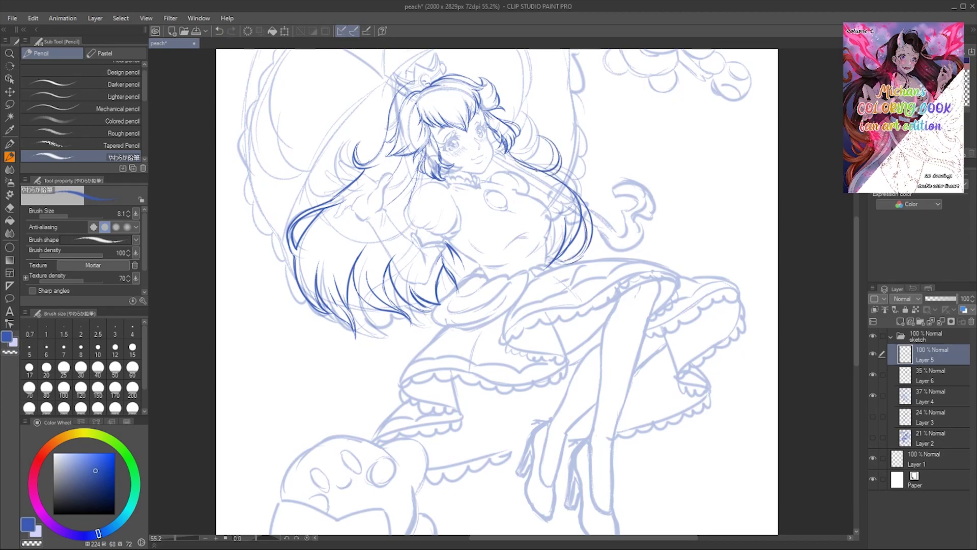
- On a new layer, draw the refined crown with tall points and round jewels along its band
key("ctrl+shift+n")
key("ctrl+plus")
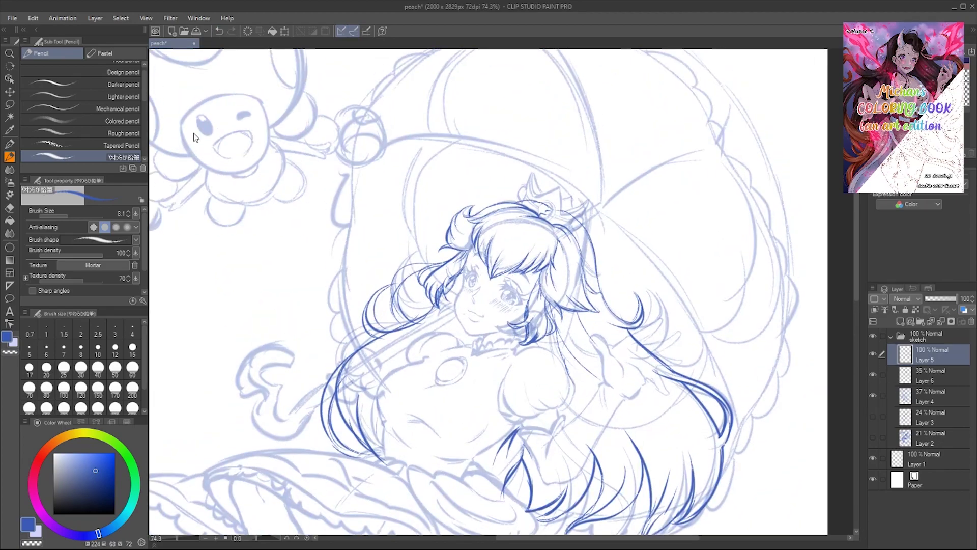
key("ctrl+plus")
key("ctrl+plus")
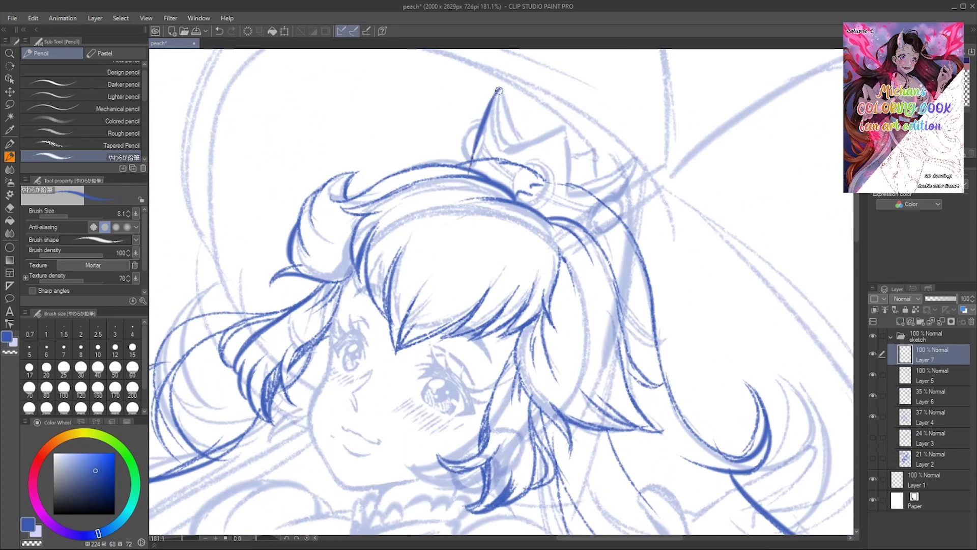
left_click_drag(565, 145, 462, 143)
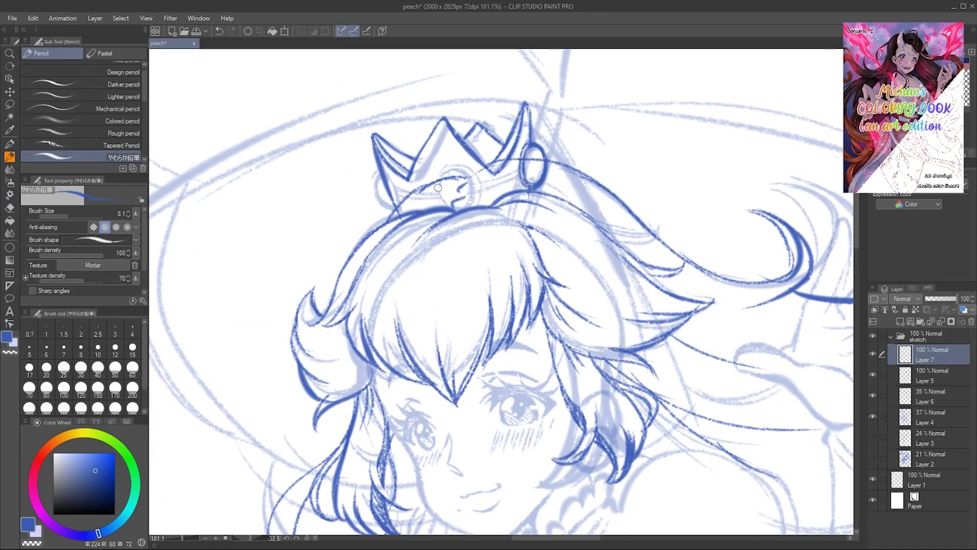
key("ctrl+at")
- Erase the hair lines that overlap the crown on the refined hair layer and hide the rough hair layer
left_click(932, 375)
key("e")
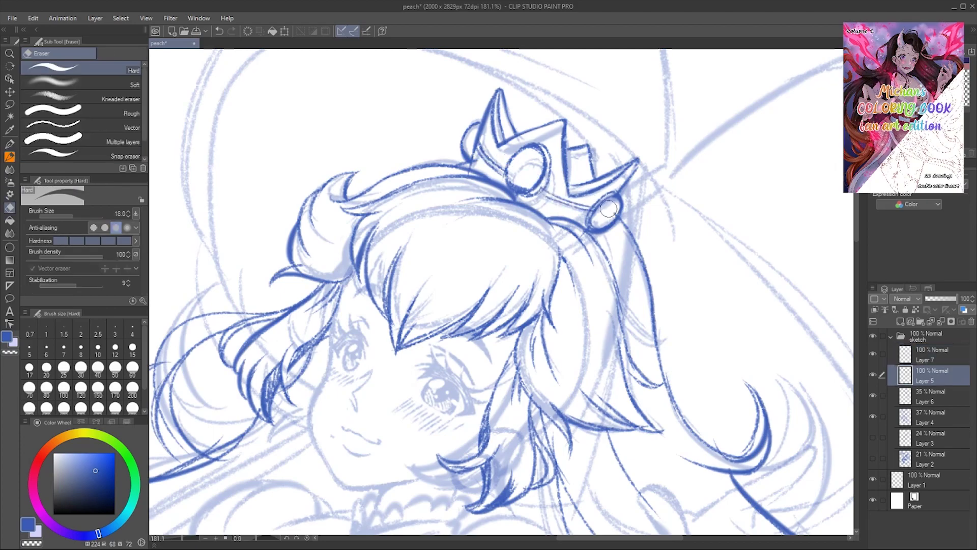
scroll(489, 291, "down", 5)
left_click(873, 396)
key("p")
scroll(643, 336, "up", 2)
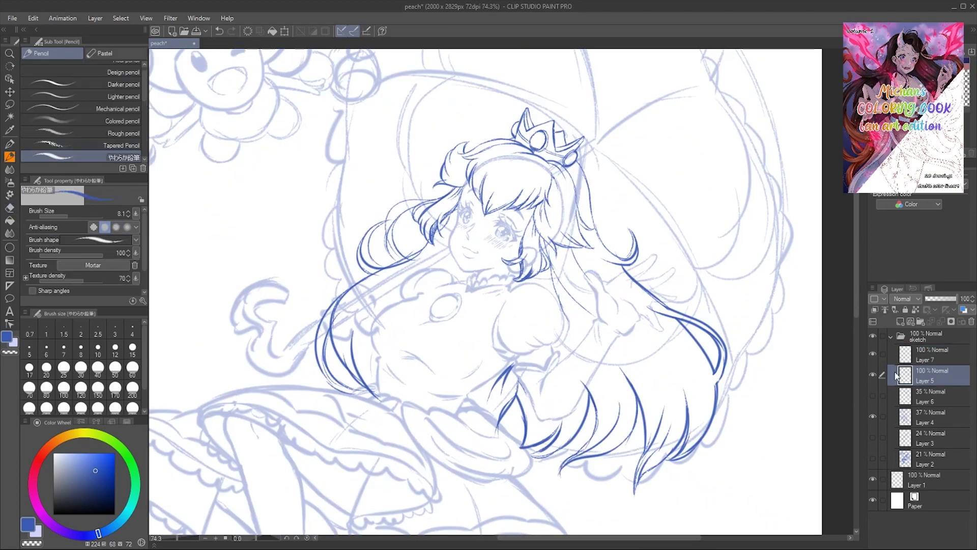
- Erase the far-side long strands and redraw them sweeping farther outward over the parasol handle
scroll(746, 538, "down", 3)
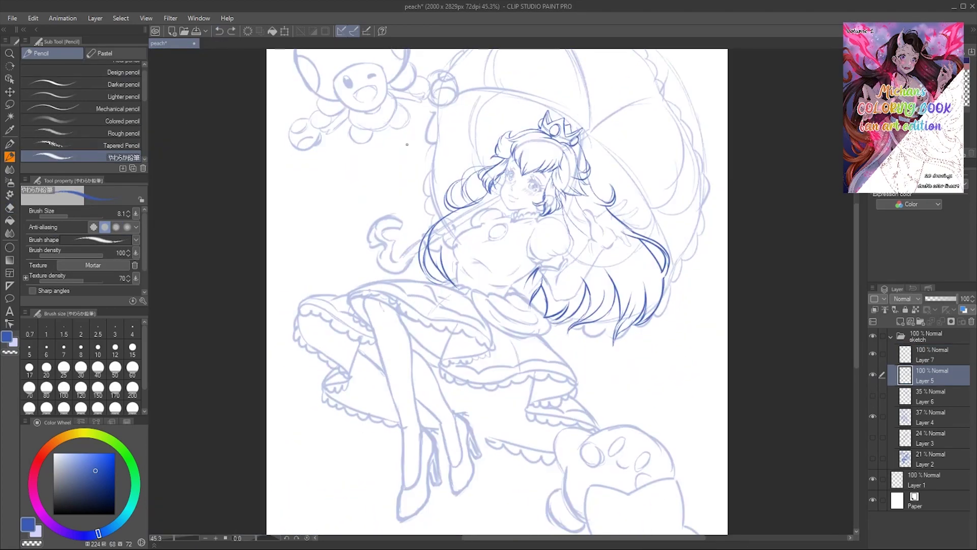
key("h")
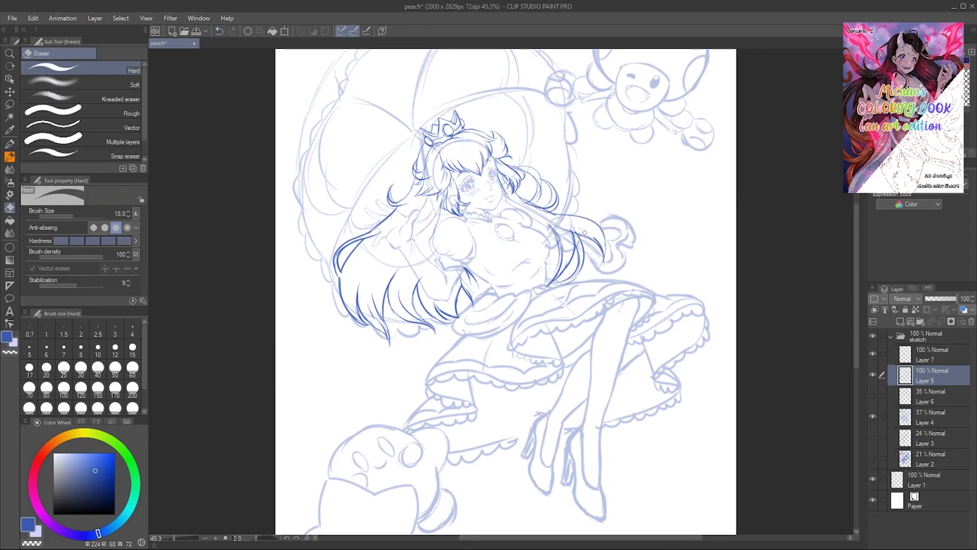
key("minus")
key("minus")
key("h")
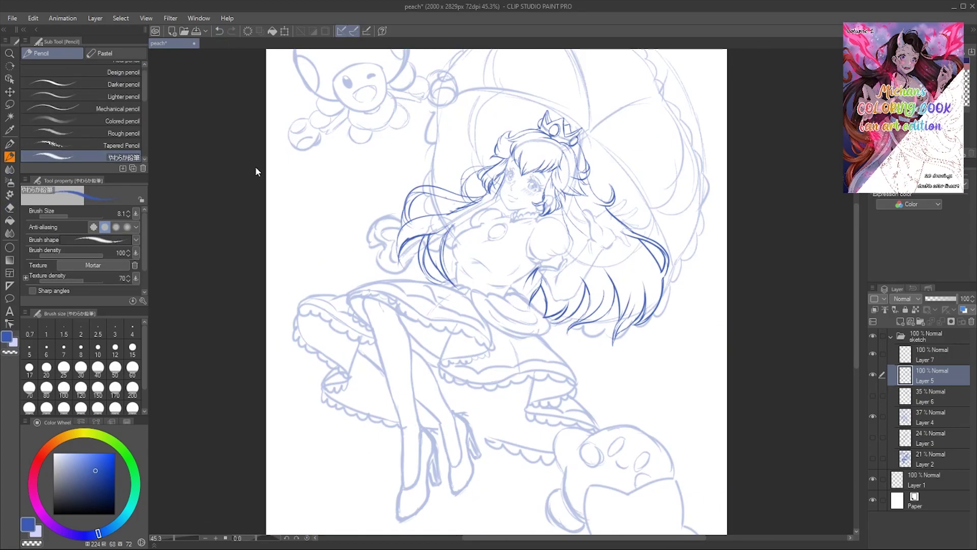
- Raise the body sketch layer to 100 percent opacity and erase its stray lines around the refined hair and arm
scroll(258, 170, "down", 2)
left_click(926, 418)
key("e")
scroll(181, 157, "up", 2)
key("h")
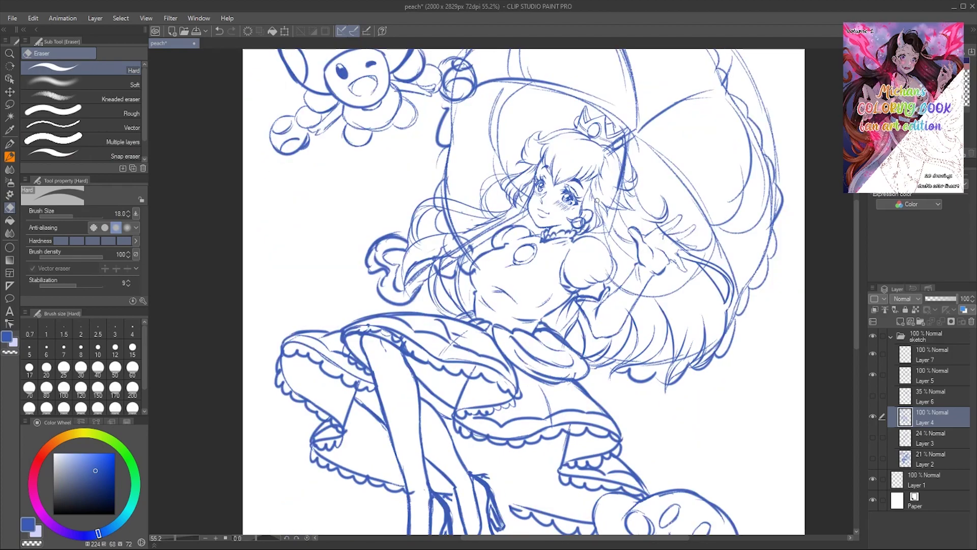
left_click(623, 229, "ctrl+shift")
left_click(562, 182, "ctrl+shift")
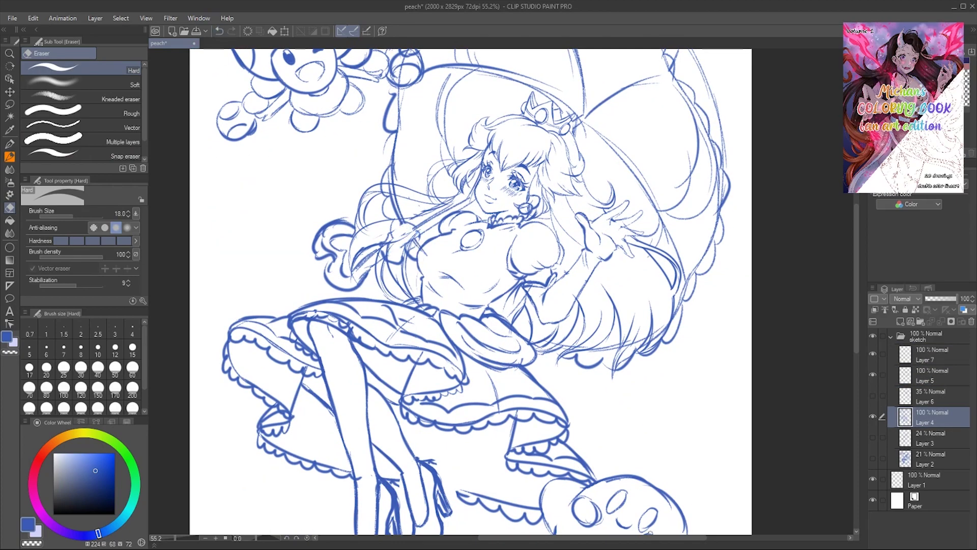
scroll(471, 295, "down", 1)
left_click_drag(565, 341, 633, 362)
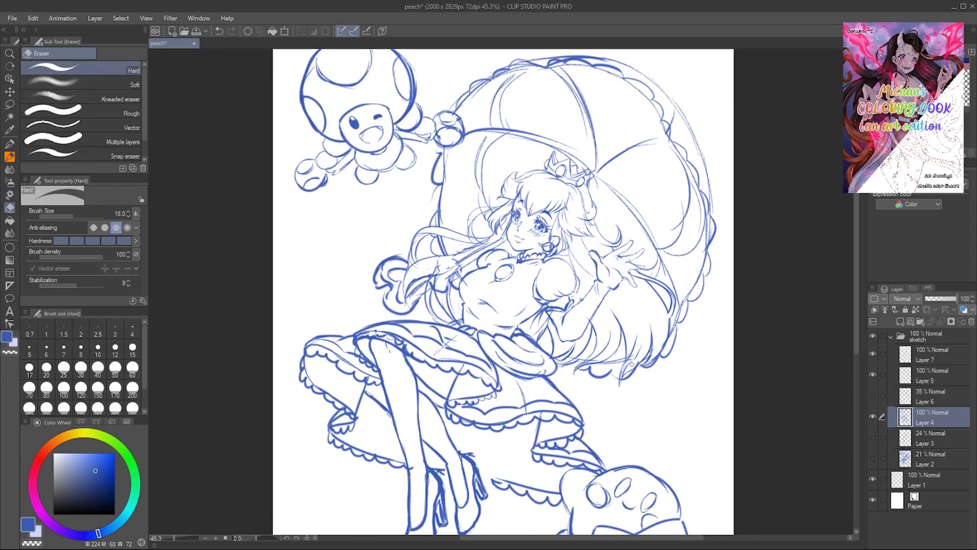
- Lasso part of the woman's body sketch, shift it slightly with a transform, and deselect it
scroll(188, 170, "down", 2)
key("m")
left_click_drag(380, 244, 509, 379)
key("ctrl+t")
left_click_drag(350, 231, 356, 238)
key("Return")
key("ctrl+d")
scroll(496, 328, "up", 3)
key("h")
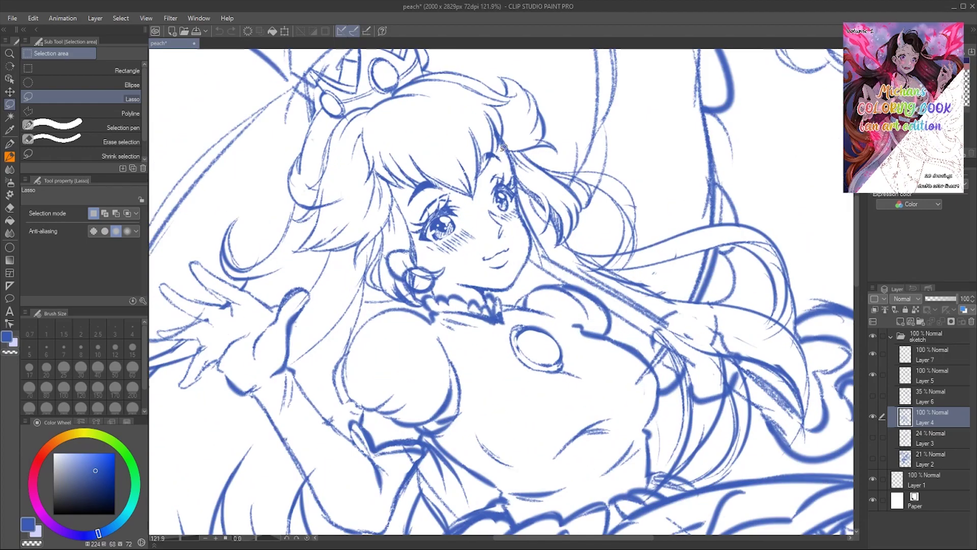
left_click_drag(464, 273, 460, 183)
scroll(461, 184, "down", 2)
key("h")
scroll(679, 511, "down", 1)
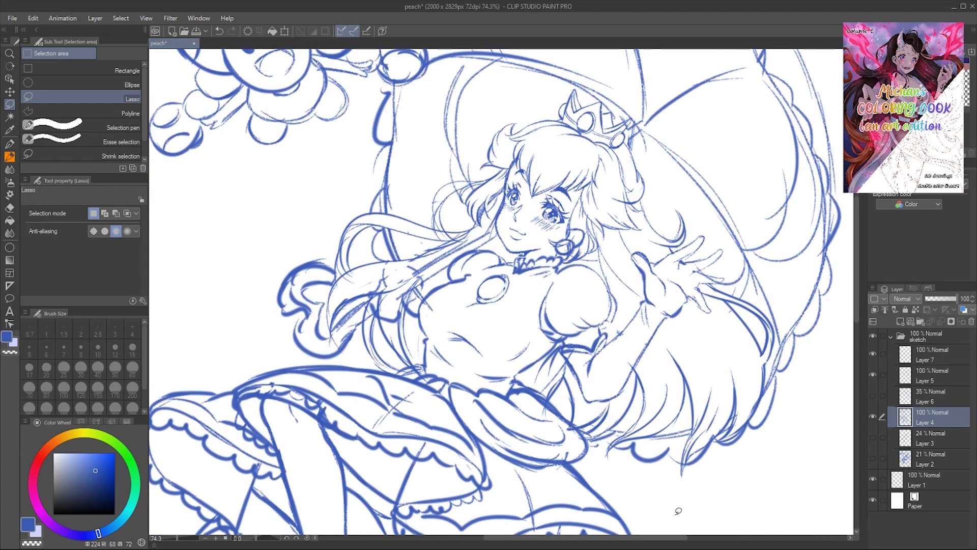
- On a new layer over the body sketch at 46 percent opacity, draw the raised open hand's thumb, palm and fingers
key("ctrl+0")
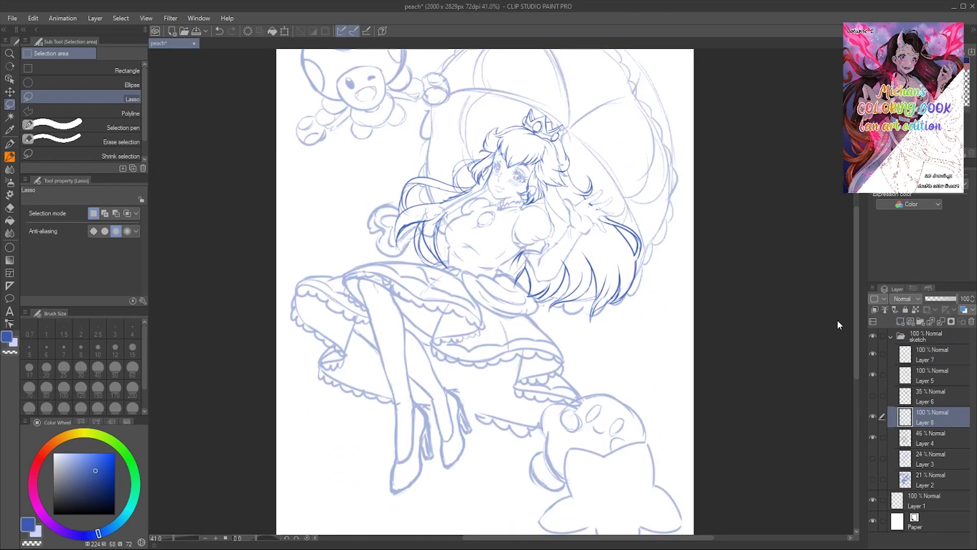
key("p")
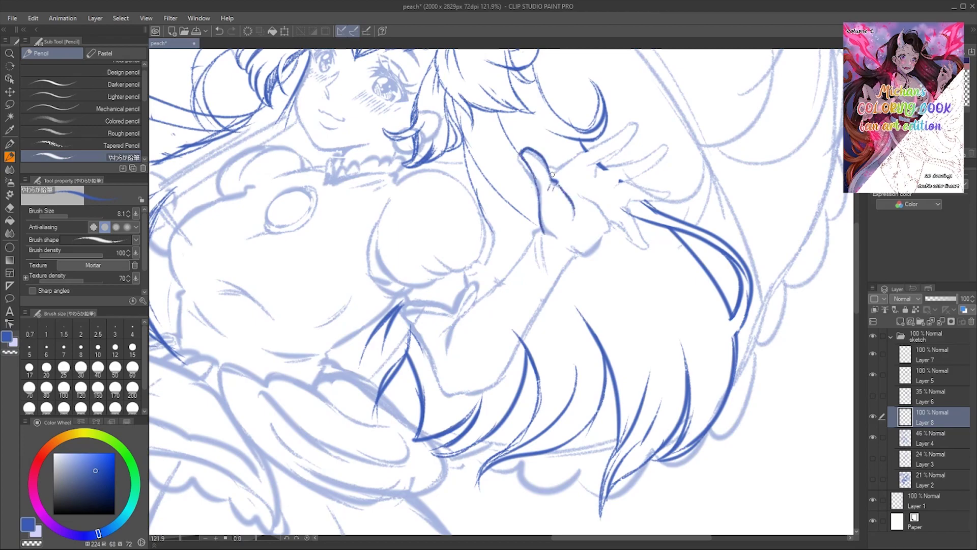
left_click_drag(598, 165, 560, 204)
key("h")
key("h")
left_click_drag(591, 127, 627, 112)
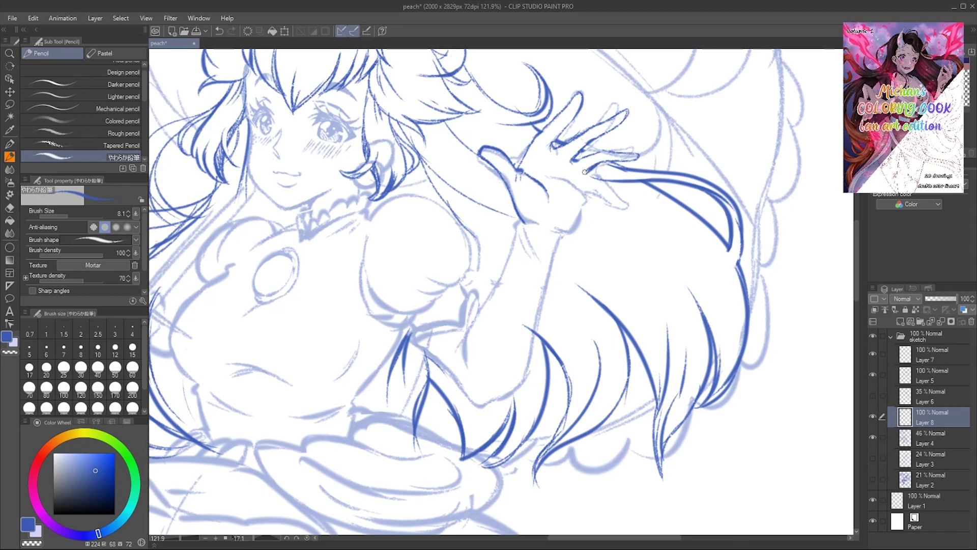
key("e")
left_click_drag(601, 191, 618, 196)
key("p")
key("h")
key("h")
- Lasso and transform the raised hand to adjust its shape, and outline the wrist and forearm down to the elbow
key("m")
left_click_drag(479, 135, 481, 142)
key("ctrl+t")
key("Return")
key("p")
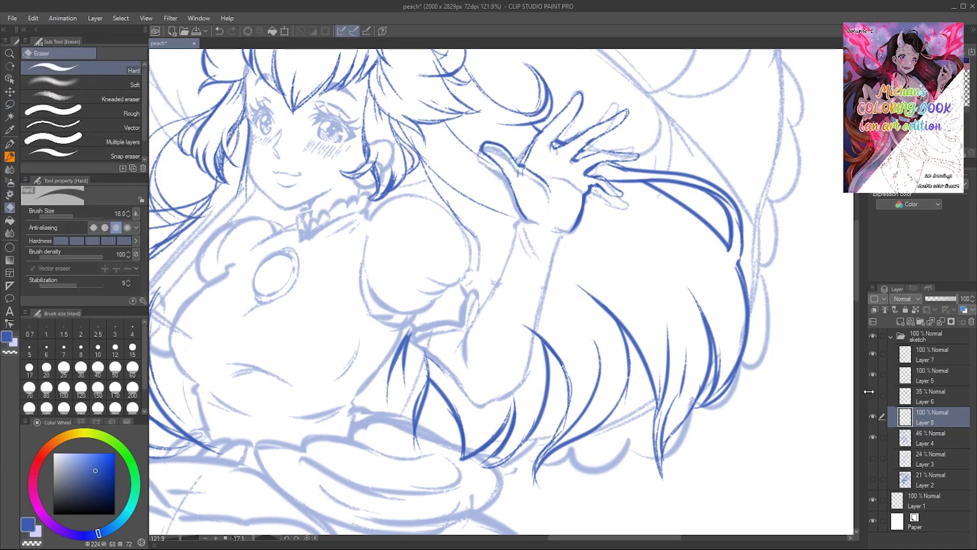
key("h")
key("h")
scroll(180, 152, "down", 3)
key("ctrl+@")
key("h")
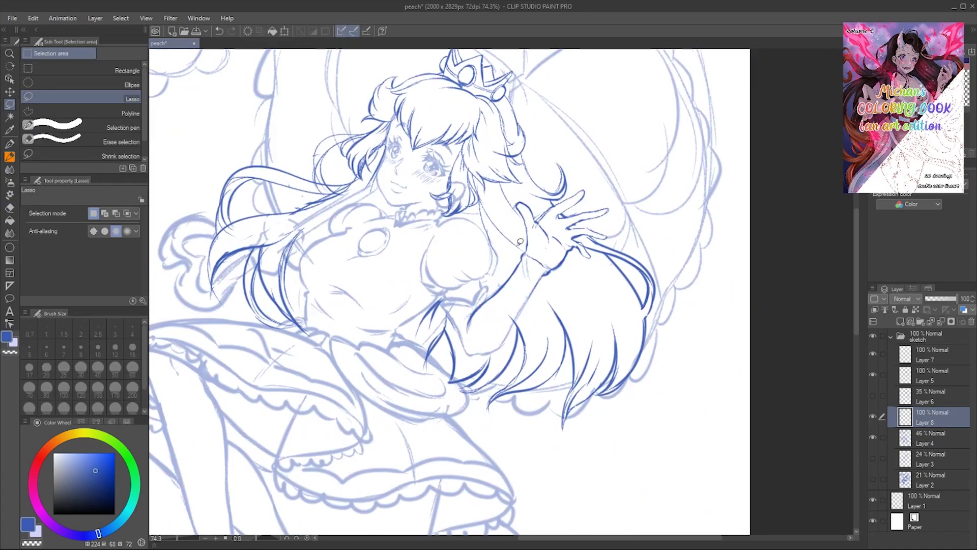
key("h")
scroll(217, 96, "down", 2)
- On a new layer, sketch the gripping hand's outline and knuckles around the parasol shaft
key("ctrl+shift+n")
scroll(218, 96, "up", 5)
left_click_drag(434, 345, 529, 233)
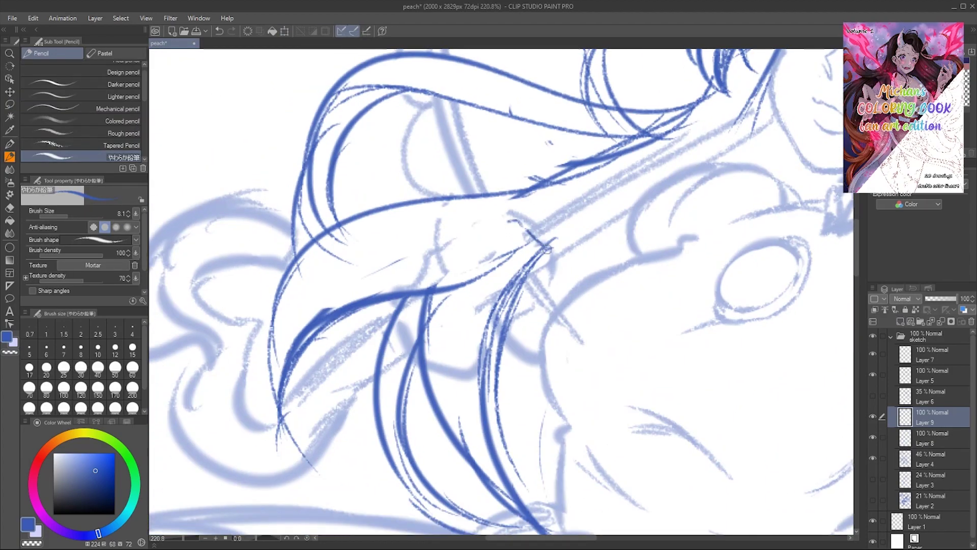
left_click_drag(509, 313, 440, 342)
left_click_drag(524, 226, 565, 262)
left_click_drag(519, 238, 458, 268)
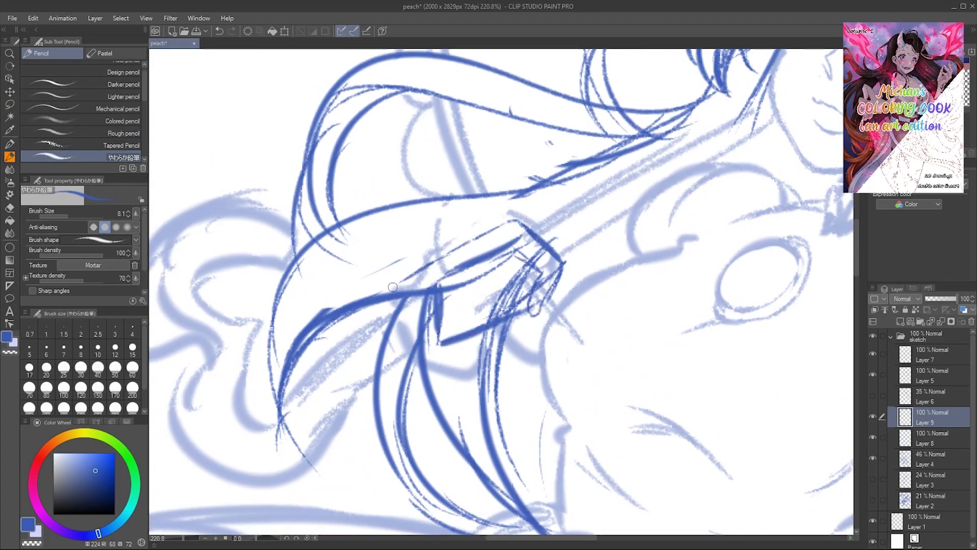
left_click_drag(500, 235, 505, 241)
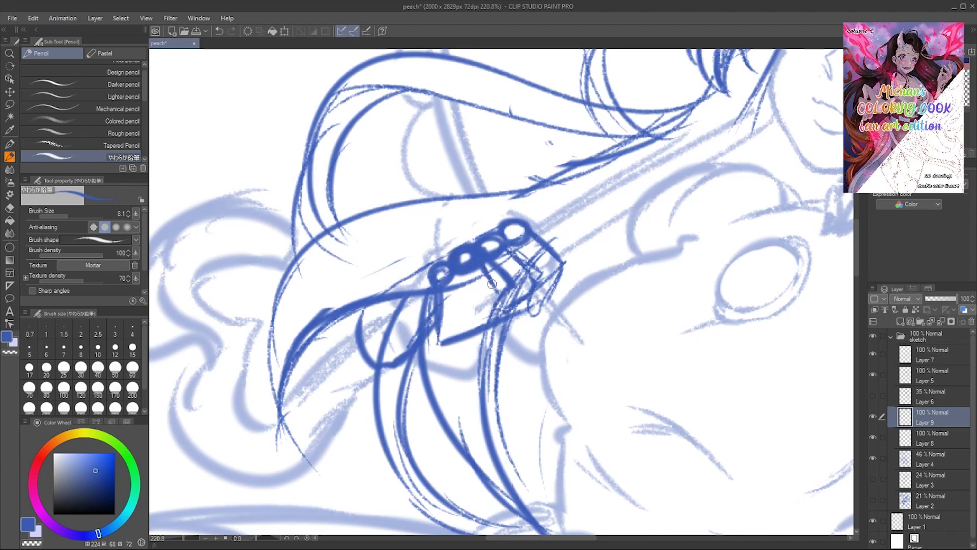
- Refine the fingers and wrist of the hand holding the parasol, and erase the stray strokes around it
key("ctrl+alt+0")
left_click_drag(430, 316, 420, 344)
key("h")
left_click_drag(552, 328, 567, 377)
key("e")
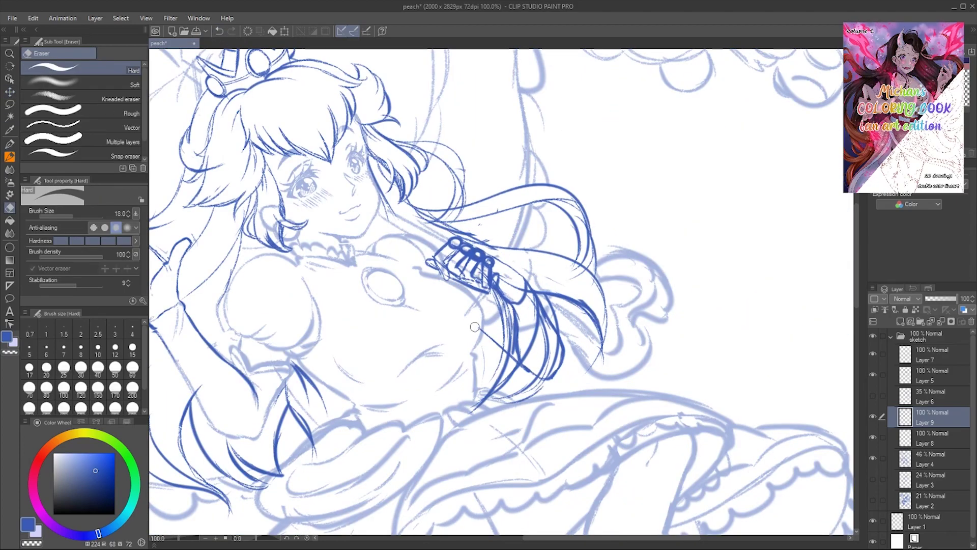
scroll(494, 257, "up", 1)
scroll(466, 236, "down", 2)
key("p")
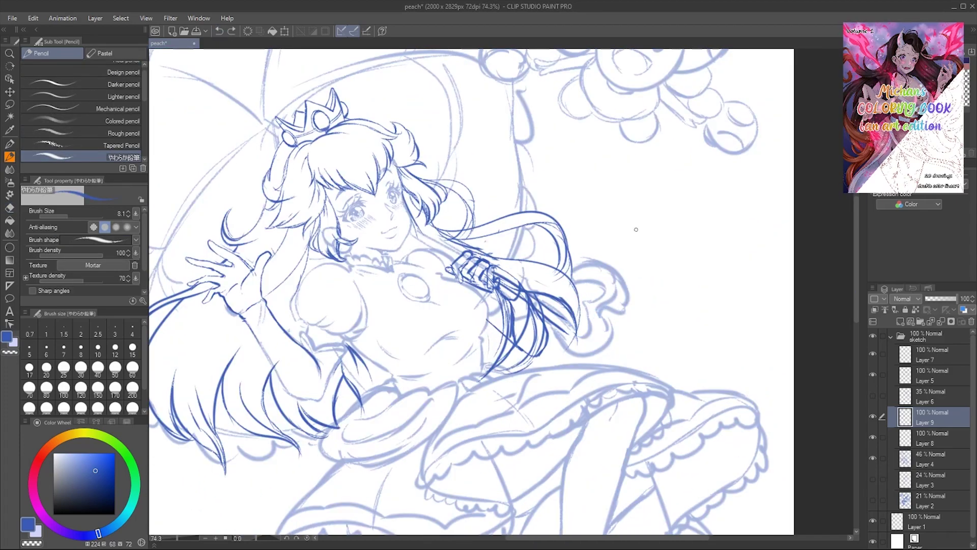
- Draw the parasol's shaft through the gripping hand with a hooked end, and set the body sketch layer to 100 percent opacity
left_click_drag(576, 305, 570, 342)
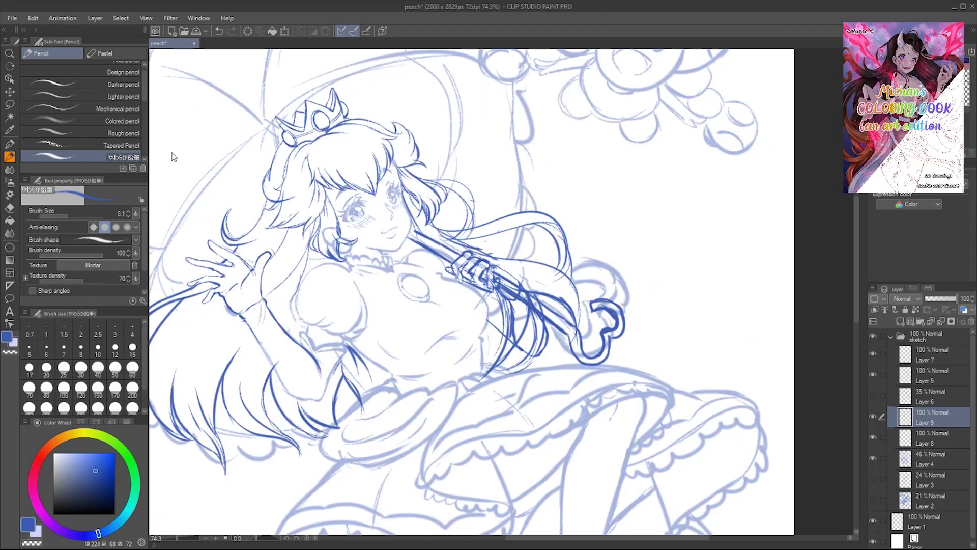
key("h")
scroll(746, 204, "down", 3)
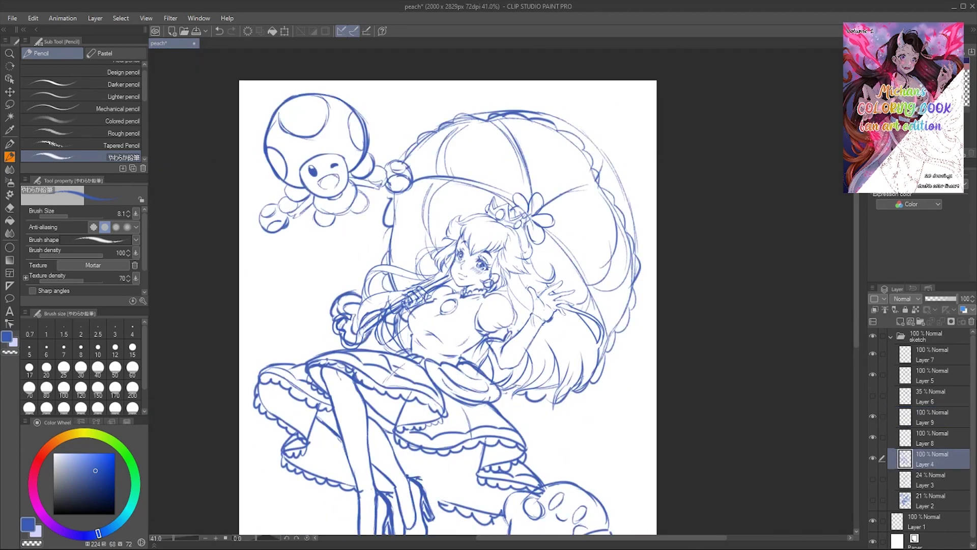
- Erase the old ruffled handle end and overlapping lines around the gripping hand from the body sketch layer
key("e")
scroll(493, 294, "up", 1)
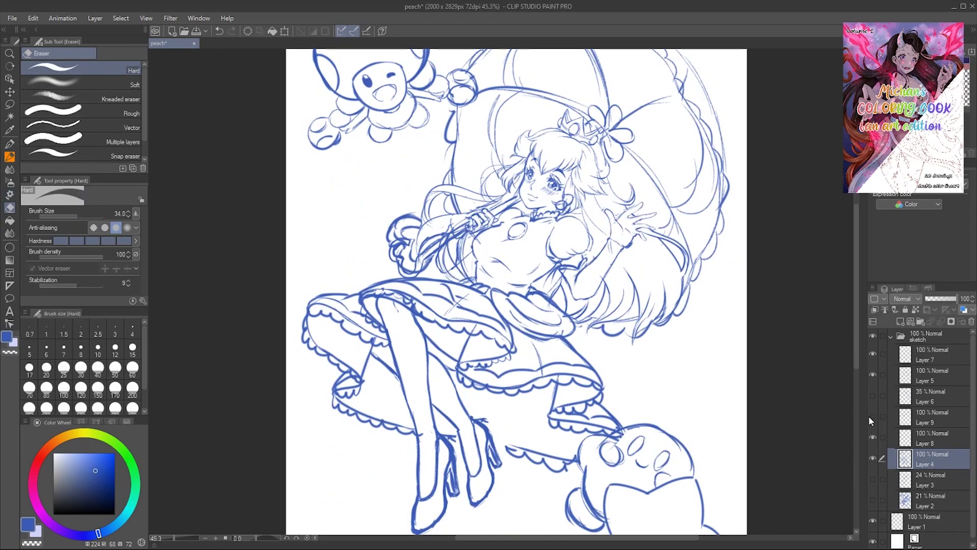
left_click(931, 376)
left_click(931, 417)
left_click(931, 458)
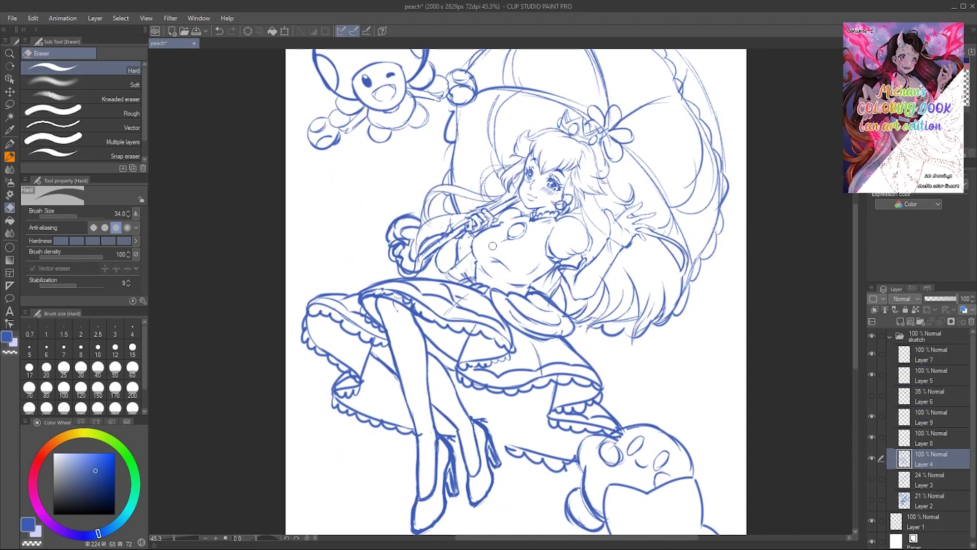
scroll(687, 503, "down", 3)
scroll(503, 267, "up", 3)
scroll(503, 267, "down", 3)
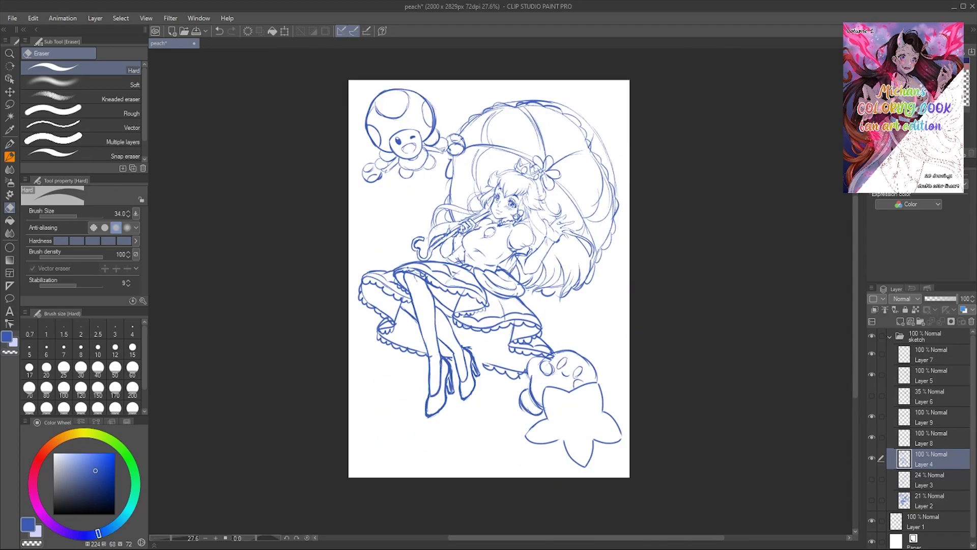
- Merge the refined hand, hair and face sketch layers down into the body sketch layer
key("p")
left_click_drag(503, 333, 201, 120)
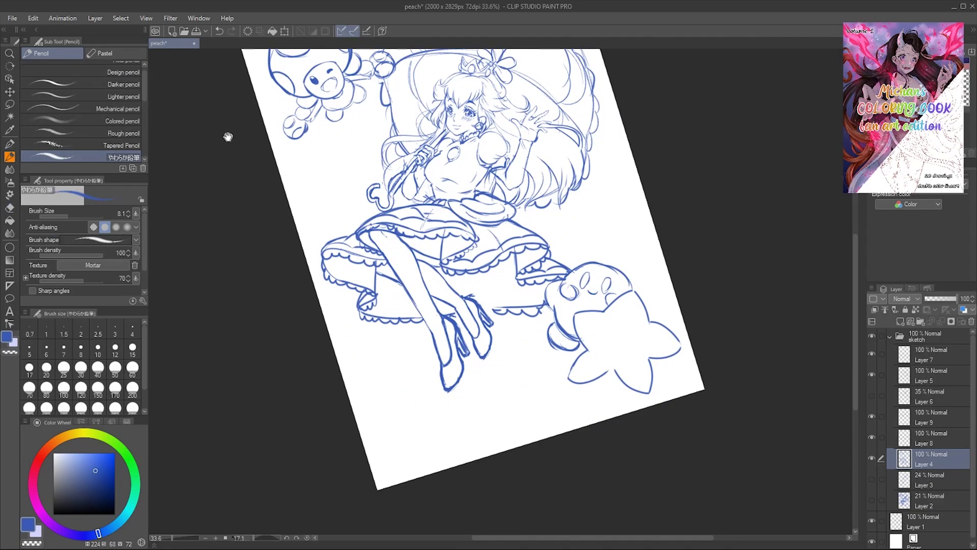
scroll(233, 141, "down", 2)
scroll(232, 141, "up", 2)
left_click(932, 417)
key("ctrl+e")
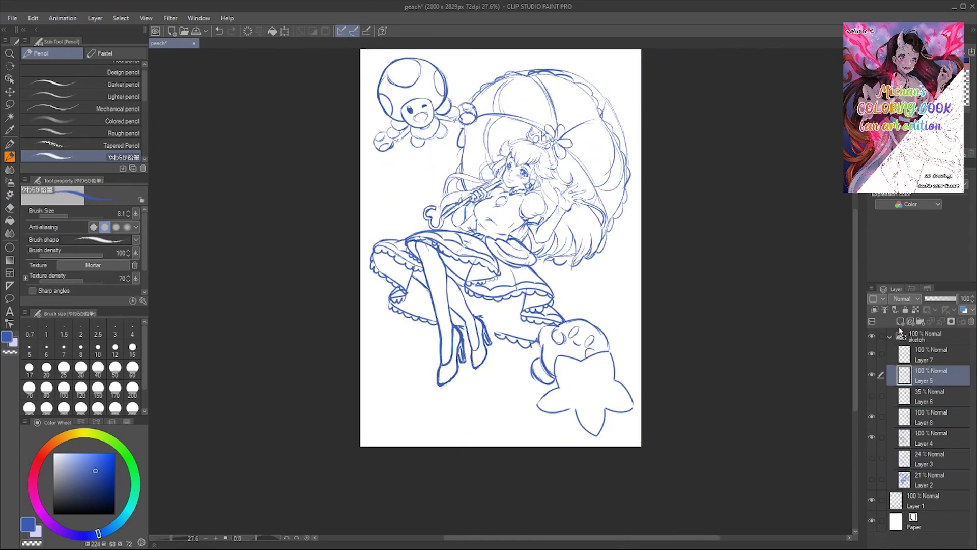
left_click(926, 355)
left_click(927, 396)
key("ctrl+e")
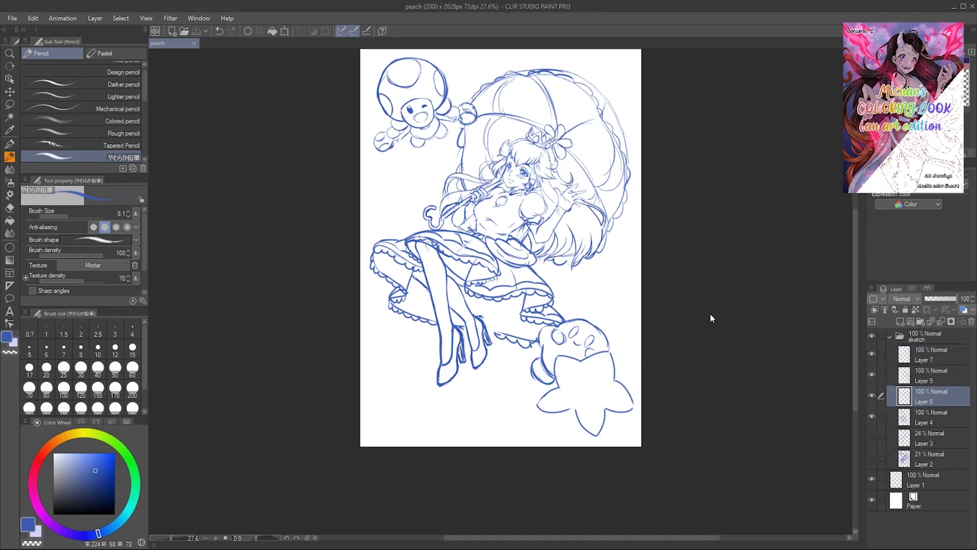
key("ctrl+e")
left_click(896, 353)
key("ctrl+e")
- On a new layer over the body sketch at 36 percent opacity, outline the front leg and its high-heeled shoe
scroll(208, 141, "up", 5)
mouse_move(208, 141)
left_mouse_down()
mouse_move(498, 99)
mouse_move(392, 154)
mouse_move(547, 293)
left_mouse_up()
mouse_move(547, 293)
left_mouse_down()
mouse_move(370, 288)
mouse_move(219, 136)
left_mouse_up()
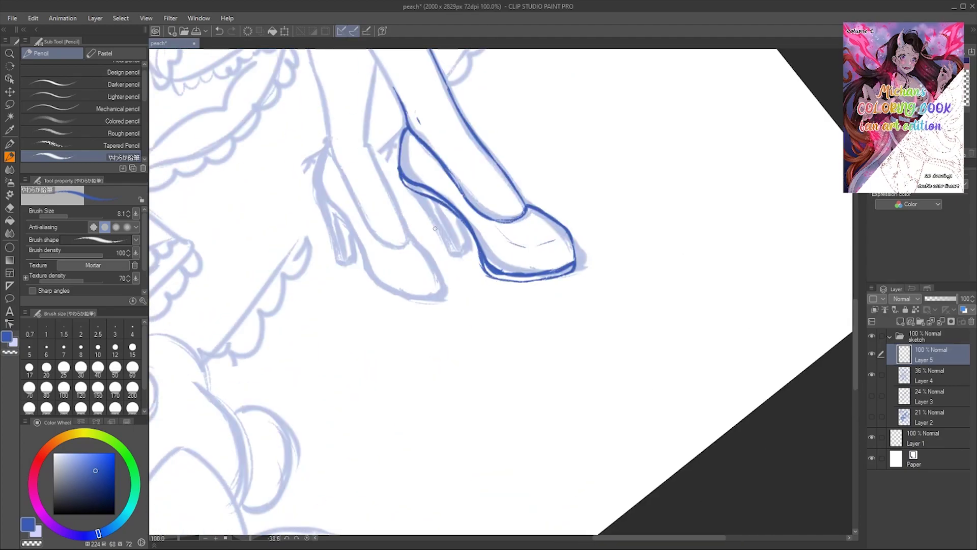
key("ctrl+y")
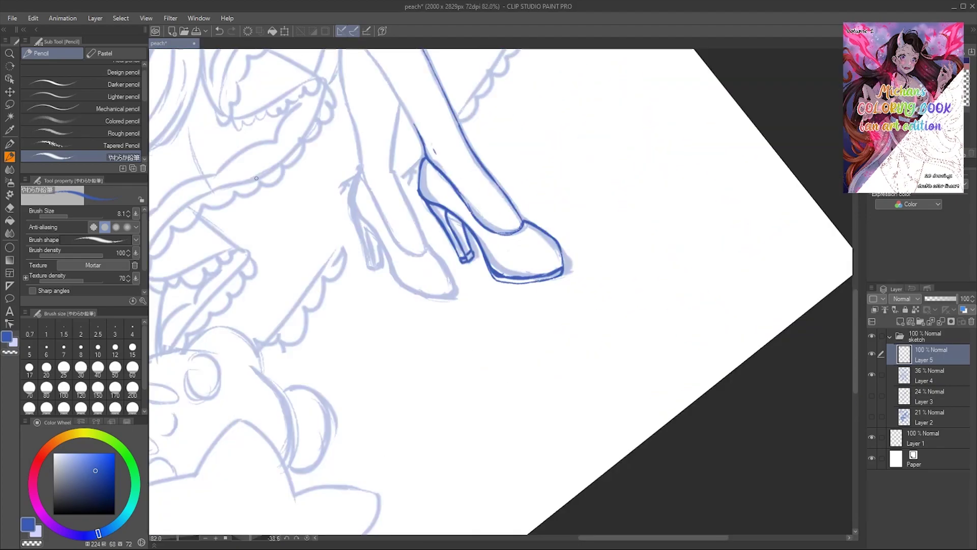
- Lasso the front foot's high-heeled shoe and adjust it with a transform
key("m")
left_click_drag(530, 217, 527, 223)
key("ctrl+t")
left_click(500, 386)
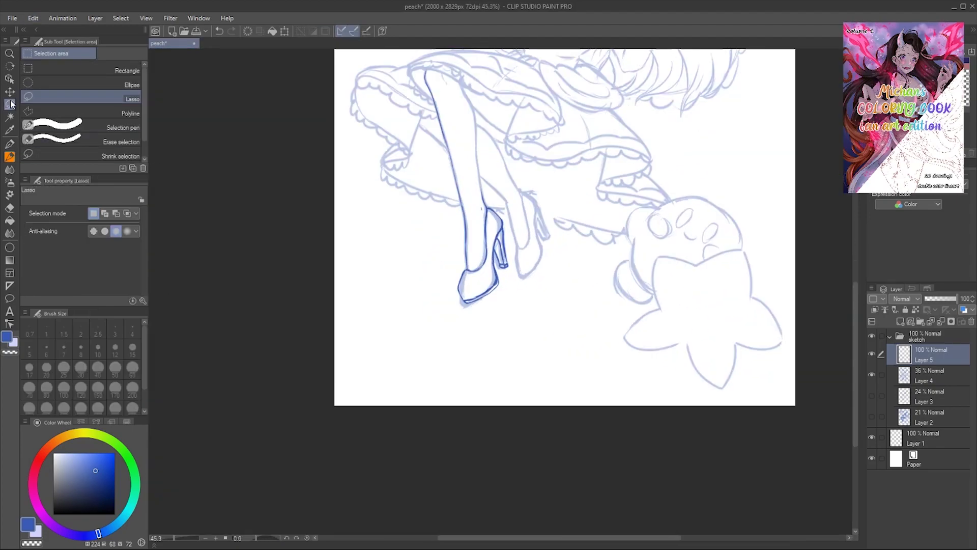
- Duplicate the lassoed front shoe and transform the copy into place as the rear foot's shoe
left_click_drag(509, 224, 504, 229)
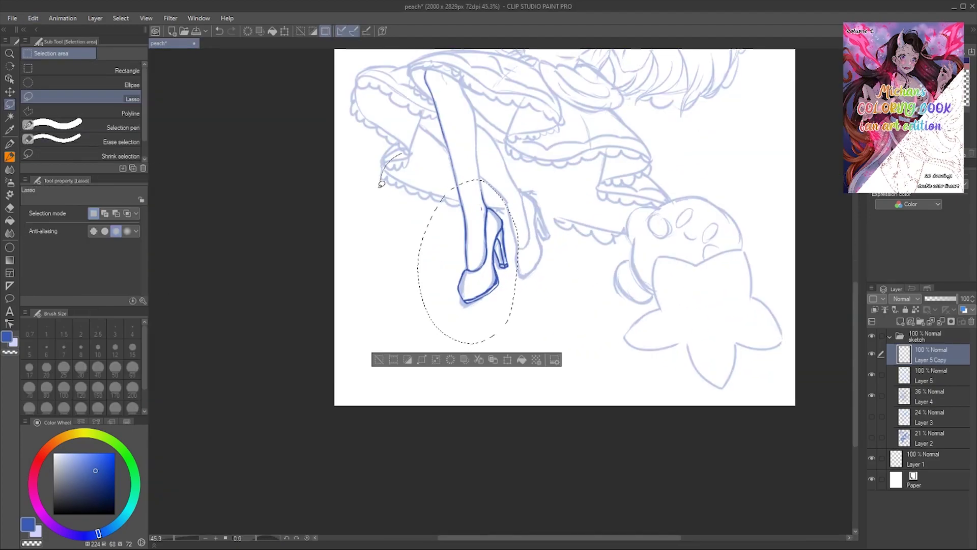
key("ctrl+c")
key("ctrl+v")
key("ctrl+t")
left_click_drag(489, 194, 480, 179)
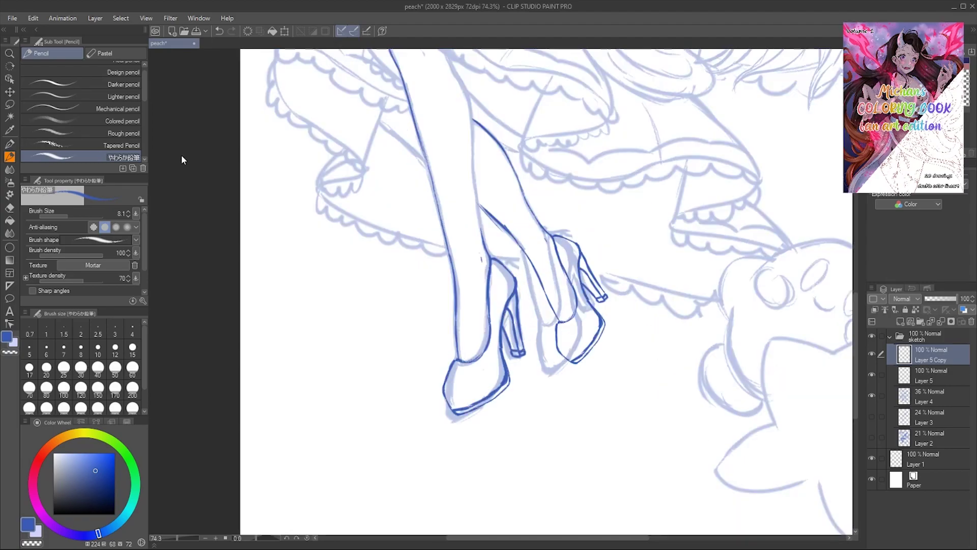
- Erase the old lower-leg and shoe lines from the body sketch layer and set it to 100 percent opacity
left_click(906, 397)
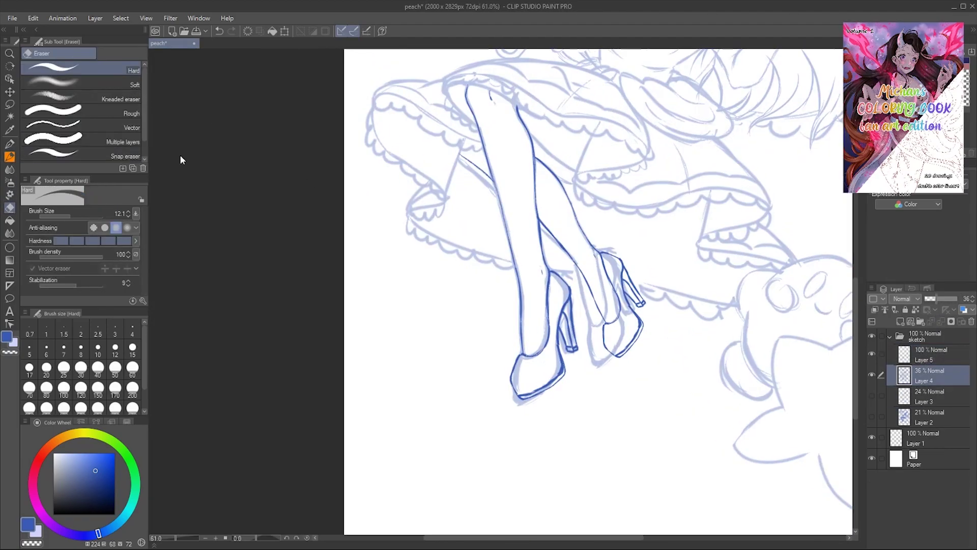
mouse_move(525, 387)
left_mouse_down()
mouse_move(565, 264)
mouse_move(617, 332)
left_mouse_up()
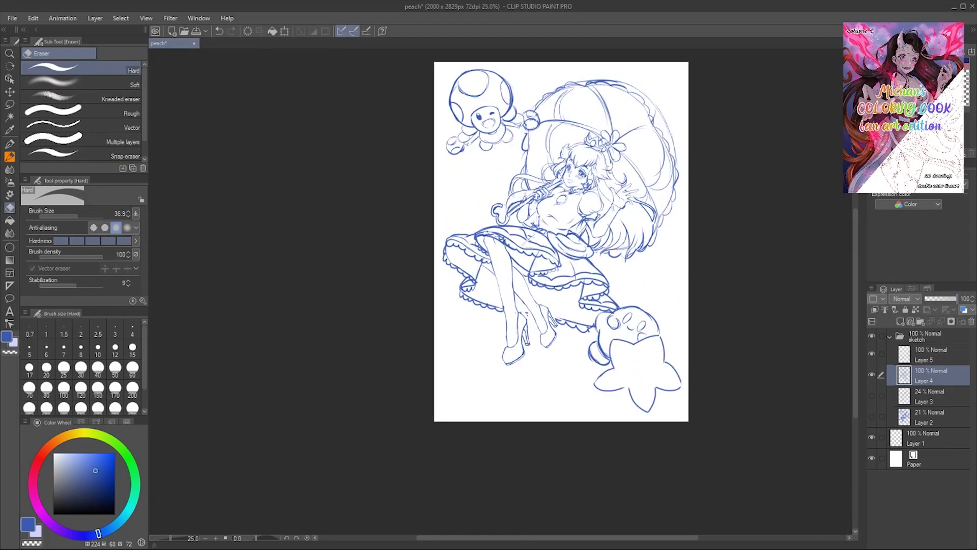
- On a new layer in a lineart folder above the sketch folder at 41 percent opacity, ink the face contour, chin, neck and ear curve
left_click_drag(272, 99, 226, 99)
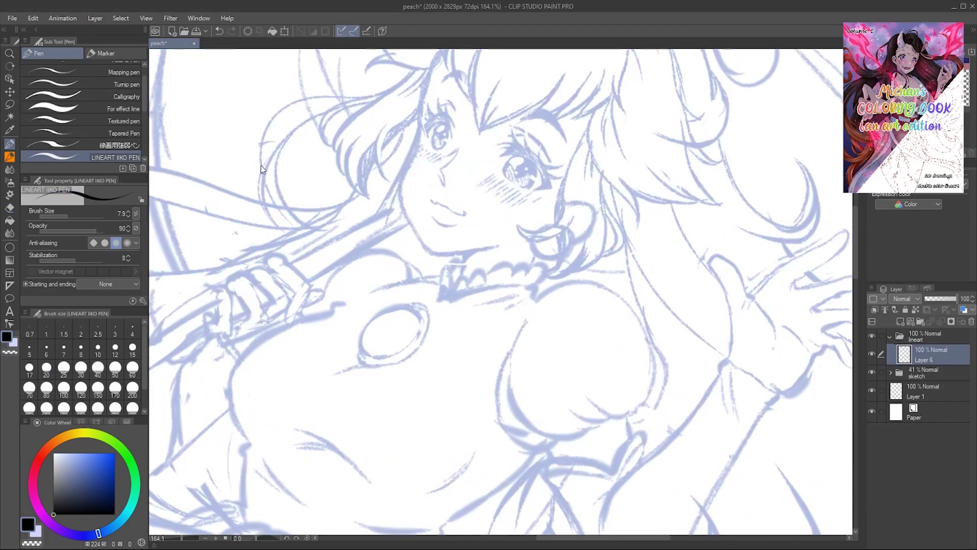
left_click_drag(556, 140, 568, 304)
scroll(525, 238, "up", 3)
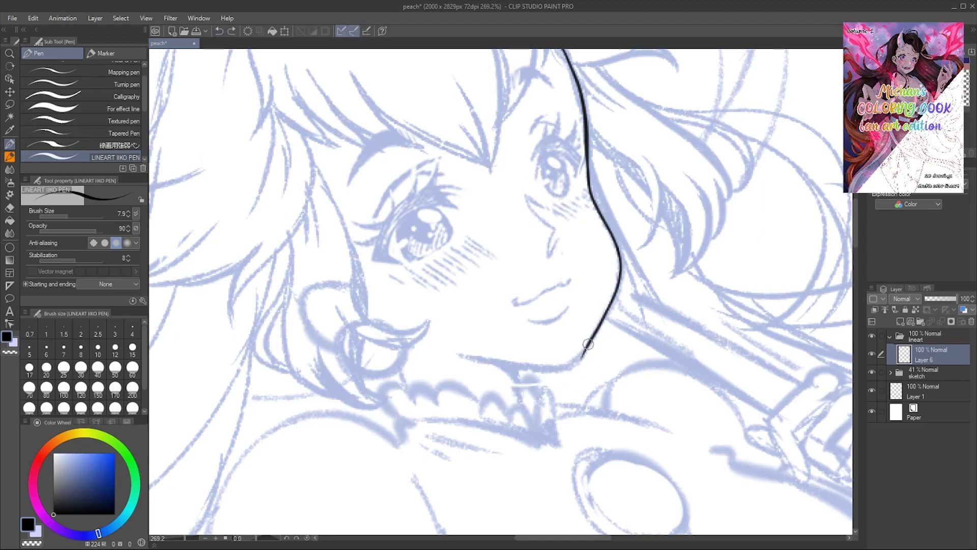
left_click_drag(585, 199, 530, 247)
key("h")
left_click_drag(574, 165, 633, 189)
scroll(213, 173, "down", 5)
key("h")
- Lasso the inked ear curve to rework it, and ink the complete outer contour of the ear
key("m")
left_click_drag(357, 193, 359, 199)
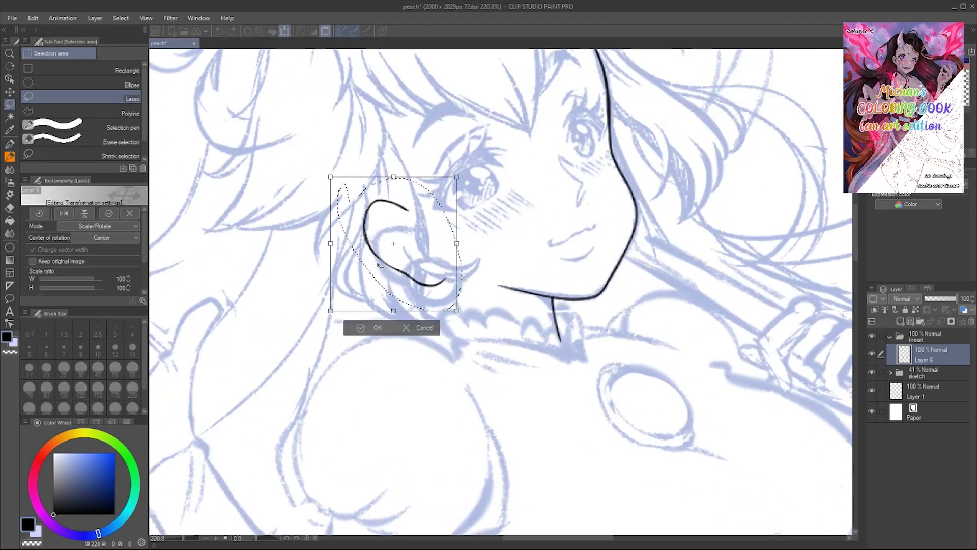
key("Delete")
key("ctrl+d")
scroll(411, 235, "up", 5)
key("p")
left_click_drag(436, 176, 420, 205)
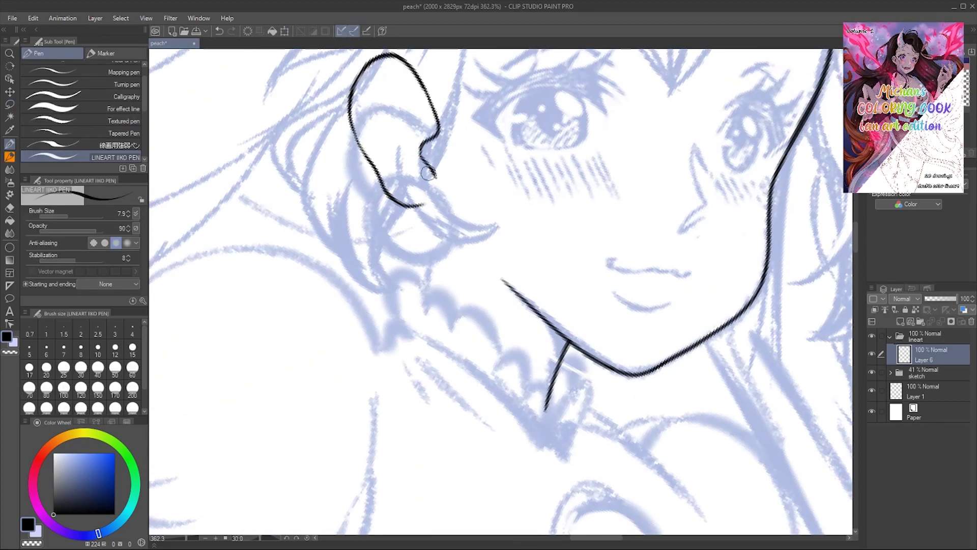
- Ink the ear's inner folds, fill its hollow with black, and clean up the ear lines
key("h")
left_click_drag(569, 130, 578, 161)
key("h")
key("ctrl+z")
key("ctrl+z")
key("ctrl+z")
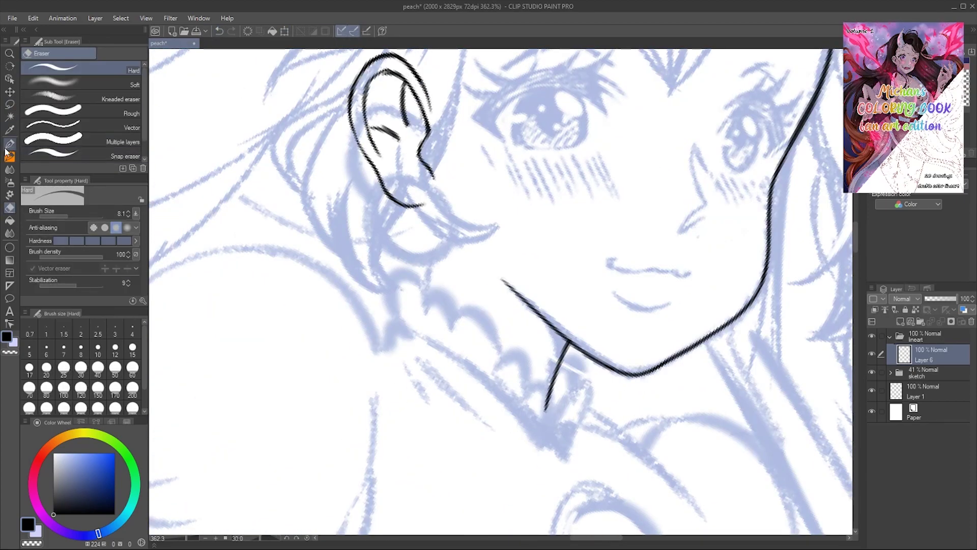
key("h")
left_click_drag(596, 142, 582, 162)
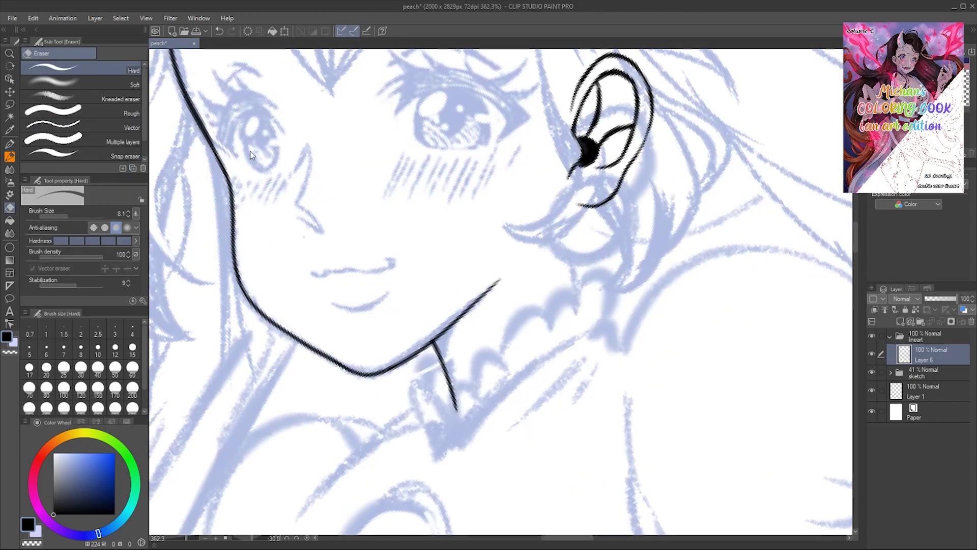
key("h")
key("e")
key("h")
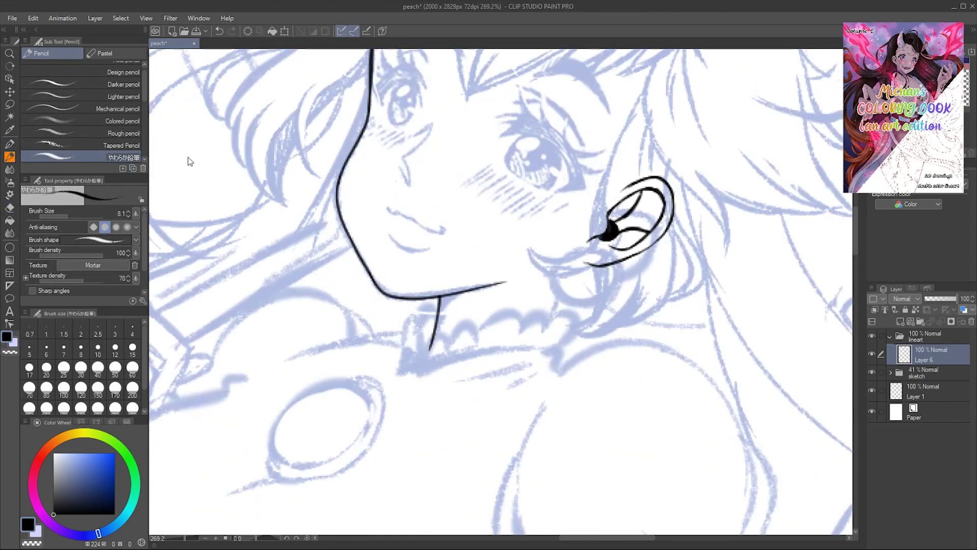
- On a new layer, draw a round earring below the ear, and erase the ear lines inside it on the layer below
key("u")
key("ctrl+shift+n")
left_click_drag(536, 239, 620, 324)
key("k")
key("alt+bracketleft")
key("p")
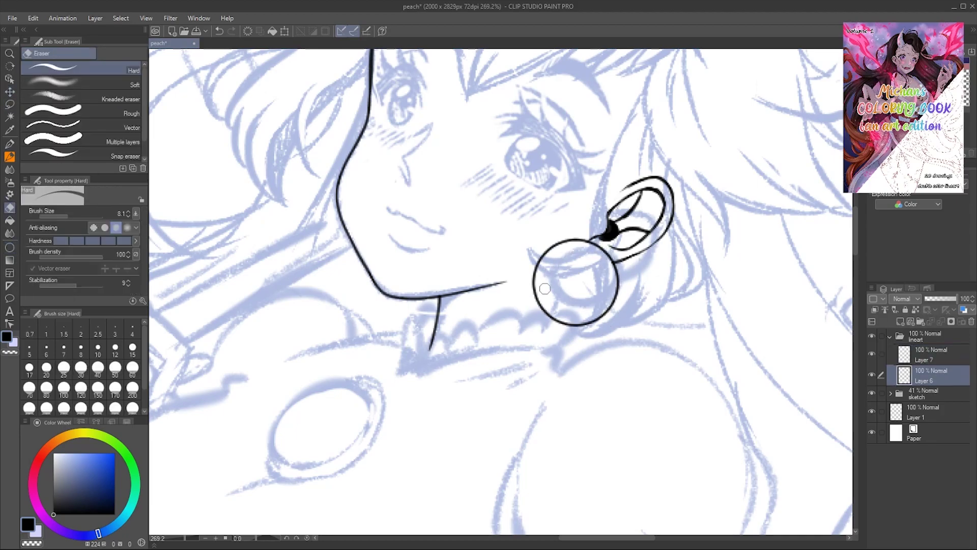
- Ink the nose, the mouth line and the lower lip on the face's lineart layer
key("h")
mouse_move(593, 181)
left_mouse_down()
mouse_move(574, 131)
mouse_move(593, 182)
left_mouse_up()
key("h")
key("h")
key("ctrl+z")
key("e")
key("p")
key("h")
left_click_drag(387, 210, 403, 217)
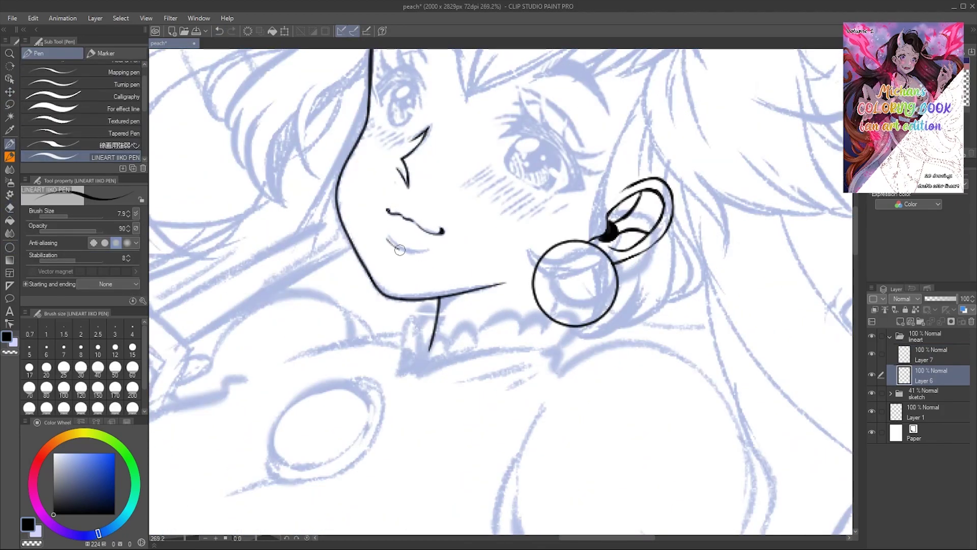
scroll(386, 237, "down", 5)
scroll(191, 162, "up", 5)
- On the earring's layer, ink the outline of the upper lash on the eye nearest the ear
key("alt+bracketright")
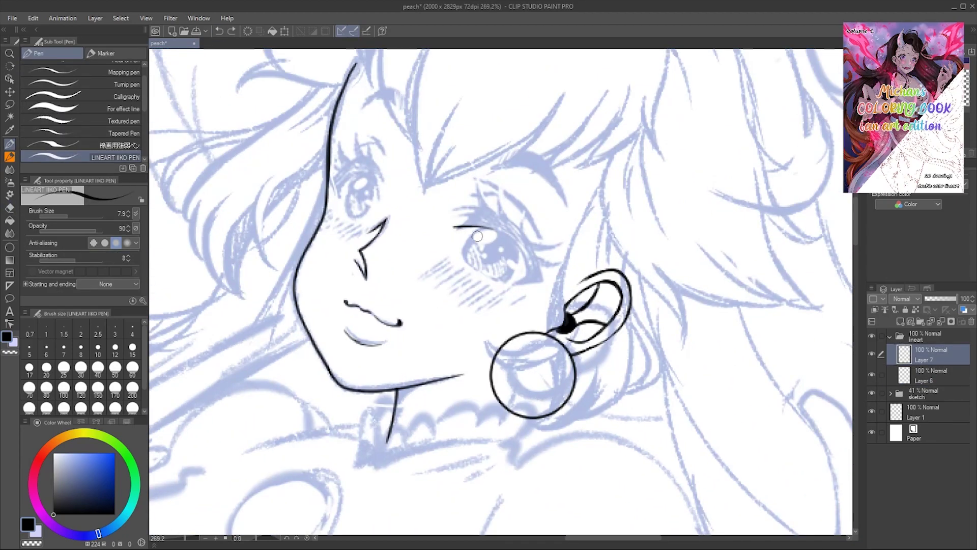
key("asciicircum")
key("asciicircum")
left_click_drag(509, 220, 532, 290)
key("minus")
key("minus")
left_click_drag(509, 252, 532, 282)
key("h")
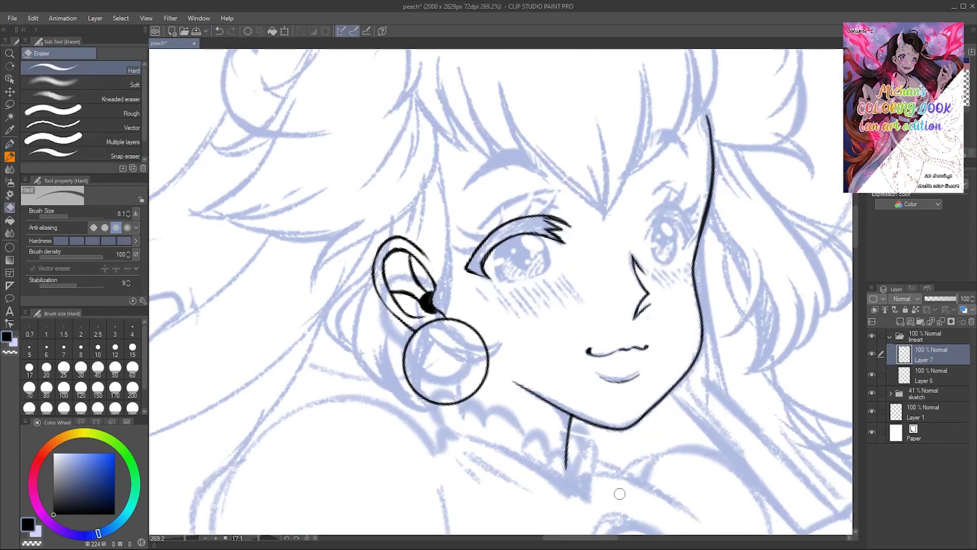
- Fill the upper lash shape solid black and trim its edges and tips with a fine hard eraser
key("h")
scroll(179, 163, "up", 3)
key("h")
key("e")
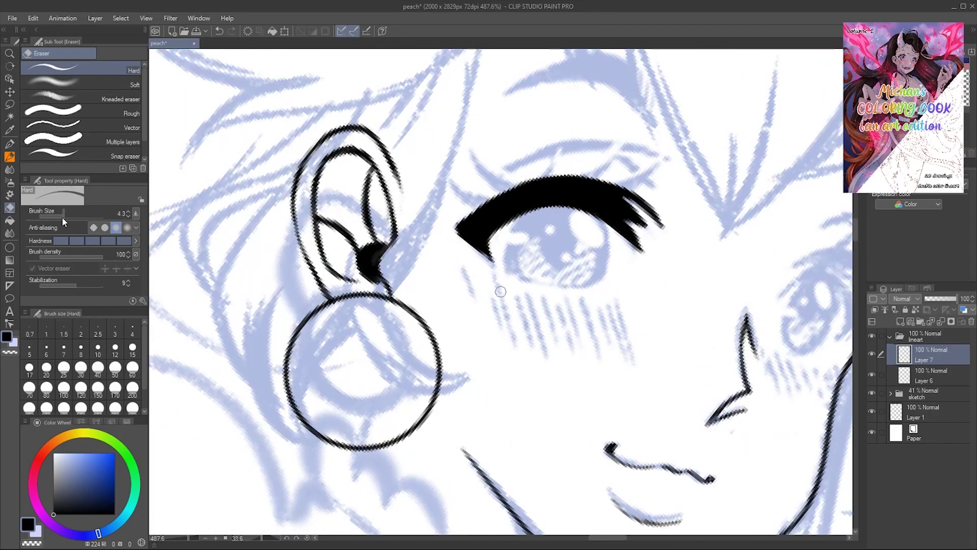
key("h")
key("minus")
key("minus")
key("minus")
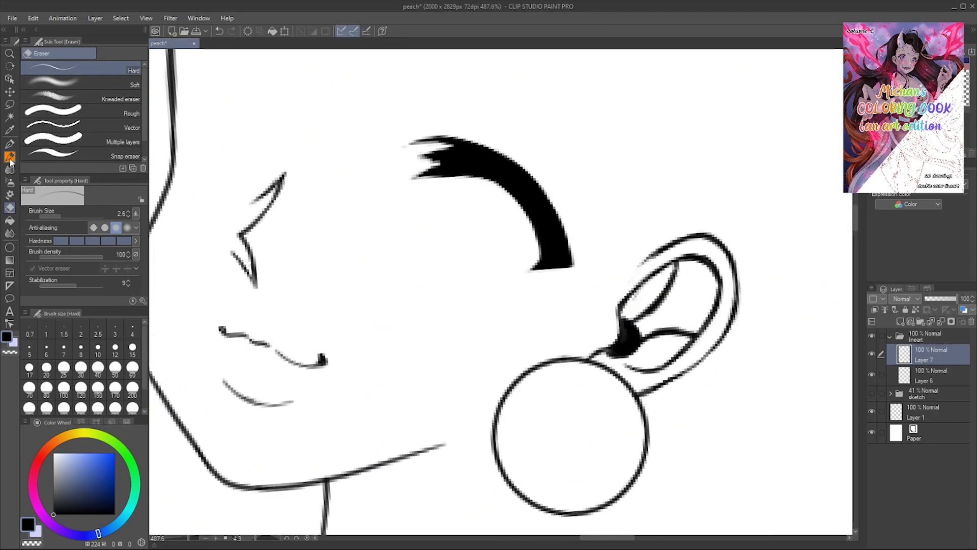
- Ink the iris outline beneath the black upper lash
key("h")
key("h")
key("p")
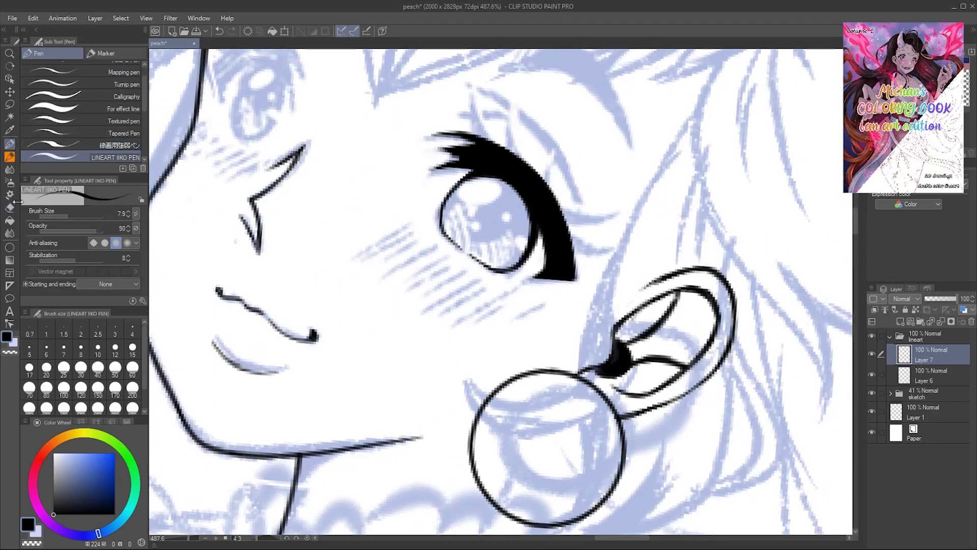
- Etch thin light streaks into the black upper lash of the eye nearest the ear and ink pointed lash spikes along it
left_click_drag(461, 145, 552, 239)
mouse_move(514, 171)
left_mouse_down()
mouse_move(554, 256)
mouse_move(484, 163)
left_mouse_up()
left_click_drag(471, 93, 487, 149)
key("h")
left_click_drag(362, 213, 313, 211)
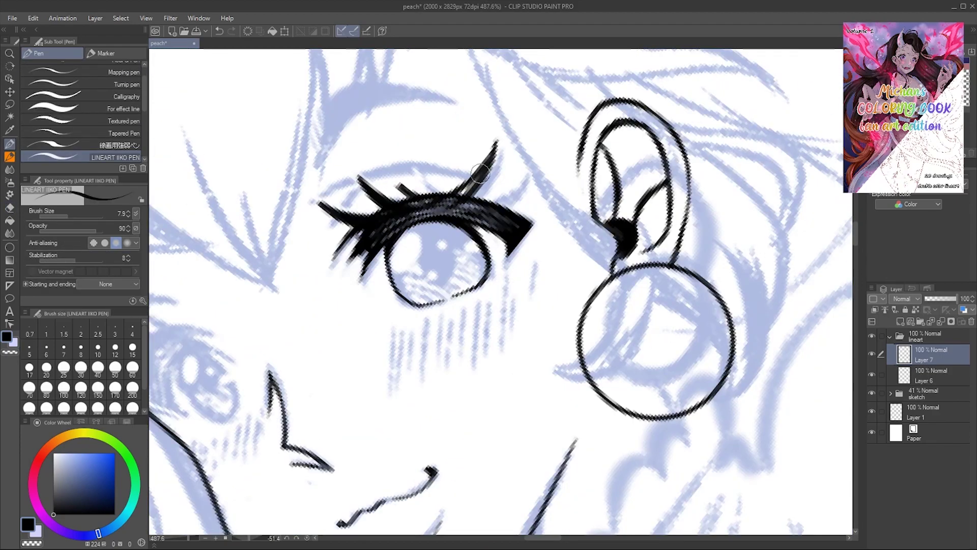
left_click_drag(351, 240, 313, 249)
- Ink the curved eyelid crease above the lashes of the eye nearest the ear
key("h")
key("h")
key("h")
key("ctrl+minus")
key("ctrl+minus")
key("h")
key("h")
key("ctrl+plus")
key("ctrl+plus")
key("ctrl+plus")
- Ink the far eye's upper lash along the sketch and fill it solid black
left_click_drag(515, 253, 527, 290)
key("h")
key("e")
key("p")
mouse_move(476, 267)
left_mouse_down()
mouse_move(486, 243)
mouse_move(545, 254)
left_mouse_up()
- Erase thin highlight streaks out of the far eye's black upper lash with the hard eraser
key("e")
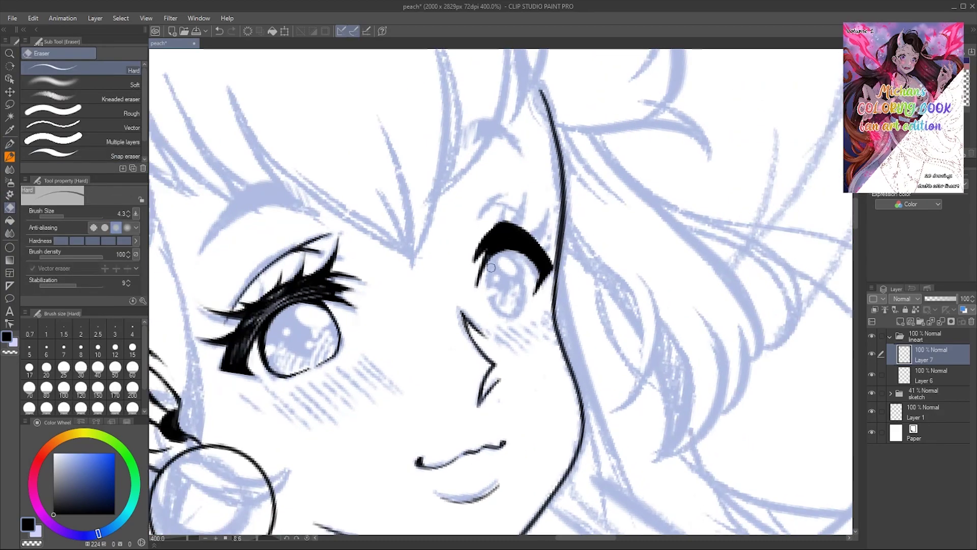
key("h")
left_click_drag(483, 239, 547, 268)
key("h")
left_click(10, 144)
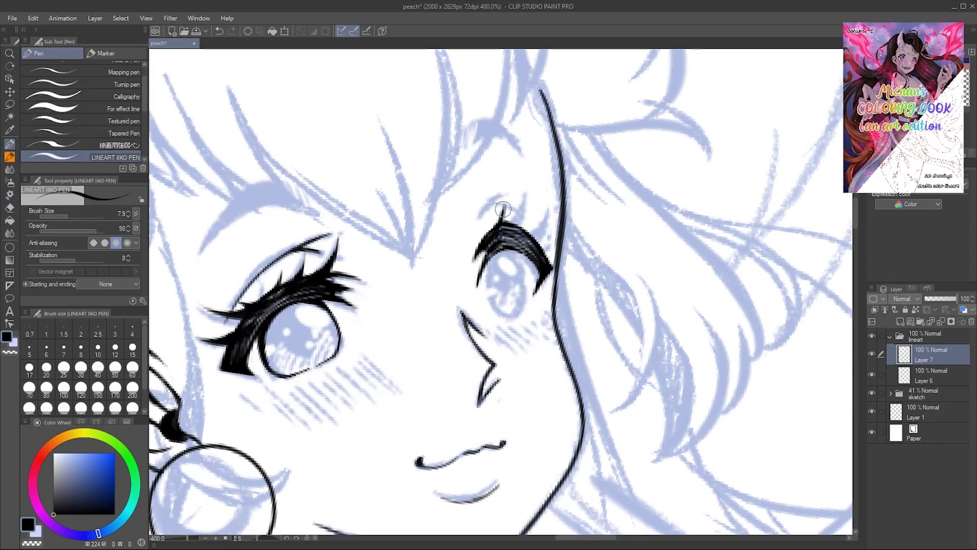
- Ink the pointed lash spikes and the oval iris outline of the far eye
key("h")
key("ctrl+minus")
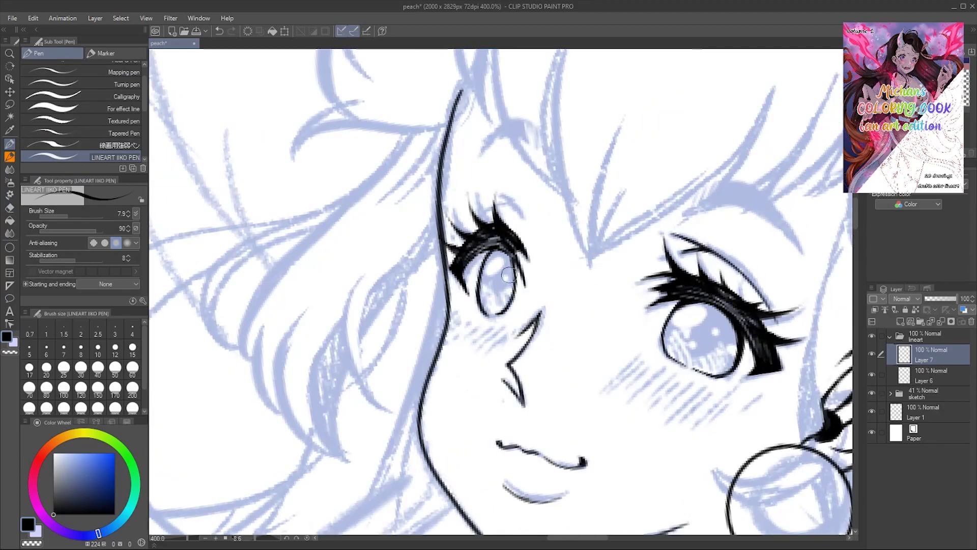
key("ctrl+minus")
key("m")
left_click_drag(472, 281, 476, 283)
- Ink the eyelid crease above the far eye's lashes
key("ctrl+0")
key("h")
scroll(476, 283, "up", 3)
key("ctrl+0")
scroll(509, 229, "up", 3)
key("p")
key("h")
key("h")
- Ink the eyebrow above the eye nearest the ear in solid black and erase fine streaks into its inner end
scroll(476, 283, "up", 2)
left_click(219, 32)
key("h")
key("ctrl+0")
scroll(508, 270, "up", 3)
left_click_drag(574, 325, 508, 270)
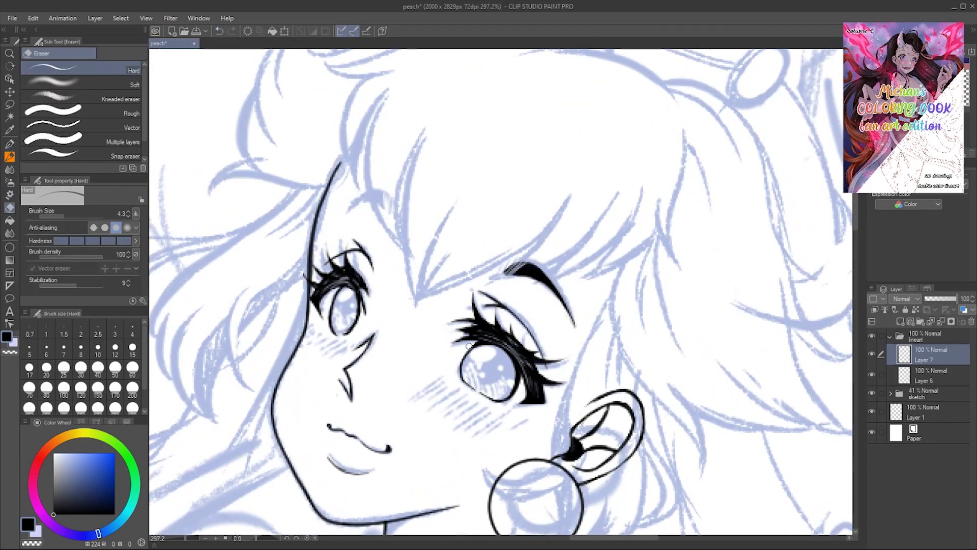
- Ink the far eyebrow in solid black and erase fine streaks into its inner end
key("h")
key("ctrl+0")
scroll(518, 181, "up", 3)
left_click(9, 209)
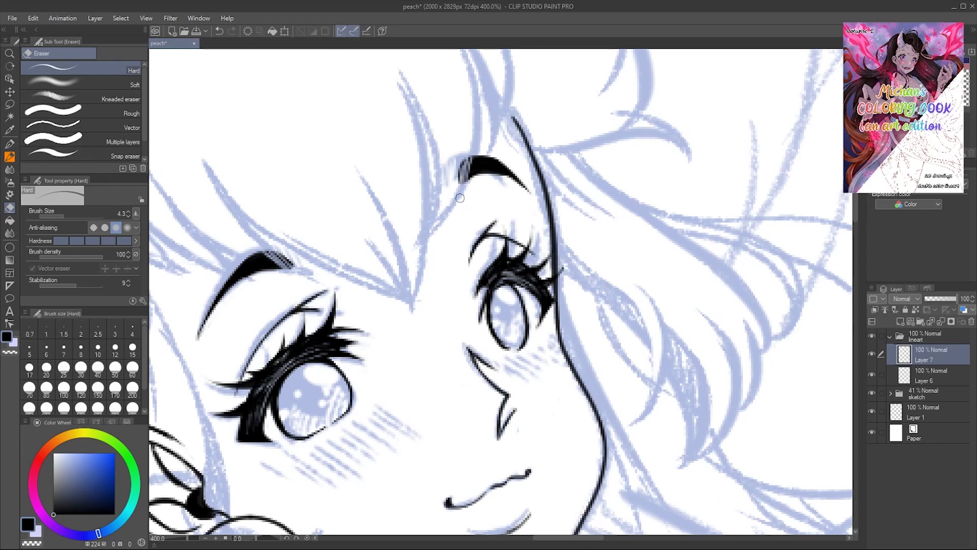
- Hide the sketch folder, lasso the eyebrow nearest the ear, adjust it with a Scale/Rotate transform, and show the sketch again
scroll(509, 254, "down", 3)
left_click(872, 393)
key("h")
scroll(565, 233, "up", 3)
key("m")
left_click_drag(565, 233, 530, 213)
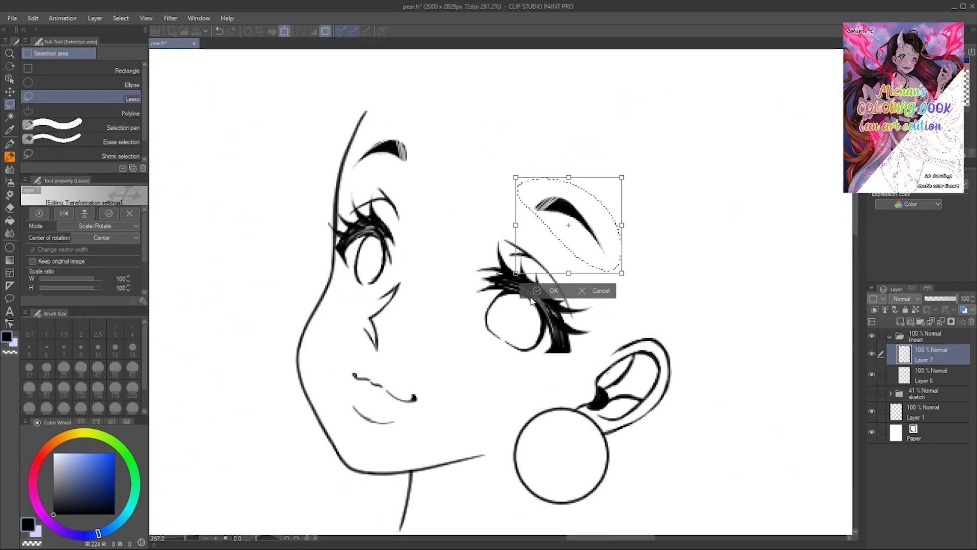
scroll(529, 214, "down", 5)
left_click(872, 393)
key("p")
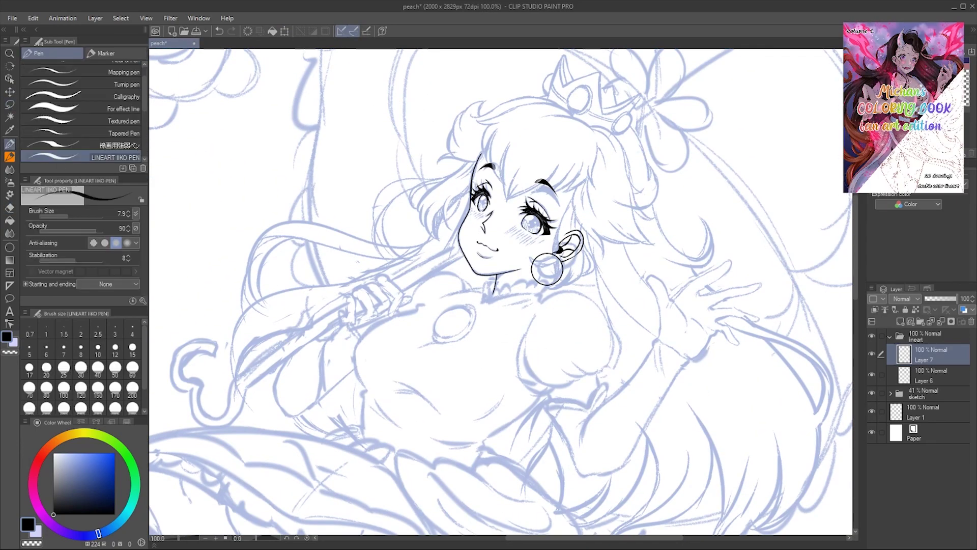
- Ink the lower edge and scalloped ruffle of the collar below the chin on Layer 7
key("h")
scroll(520, 318, "up", 4)
key("h")
key("h")
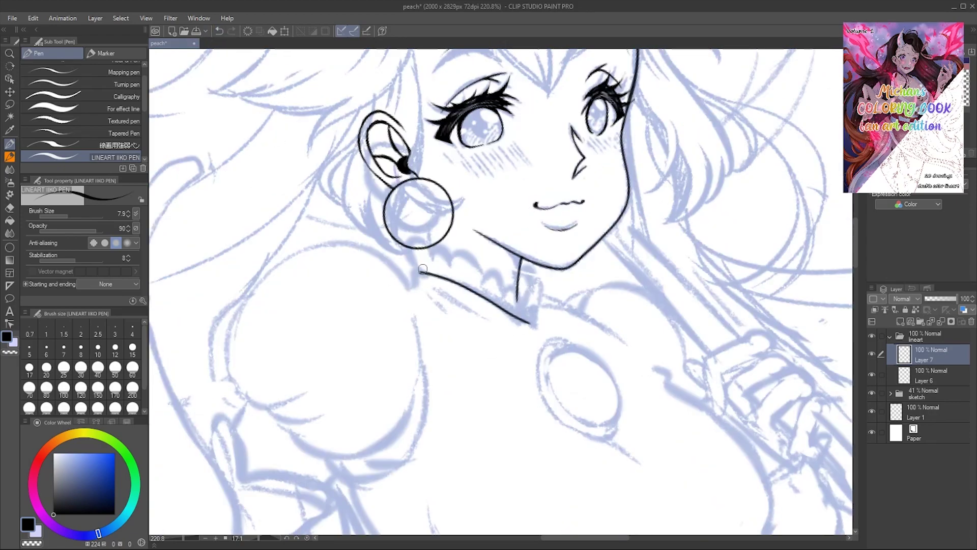
- Add a new layer to the lineart folder and erase the neck line inside the collar ruffle on Layer 6
key("ctrl+shift+n")
key("alt+[")
key("alt+[")
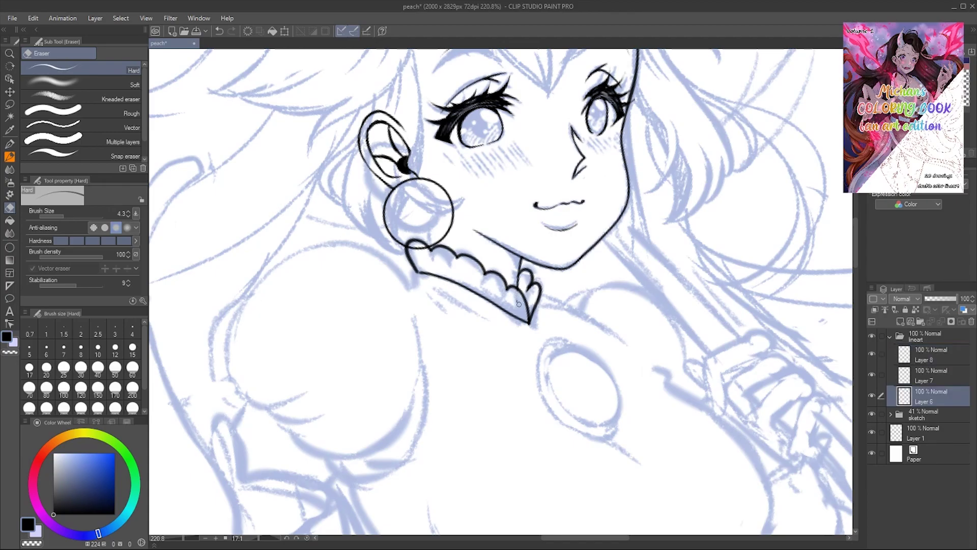
- On Layer 7, ink the small notch at the collar's outer corner and the short fold lines beneath the collar
key("alt+]")
key("ctrl+plus")
scroll(207, 146, "down", 5)
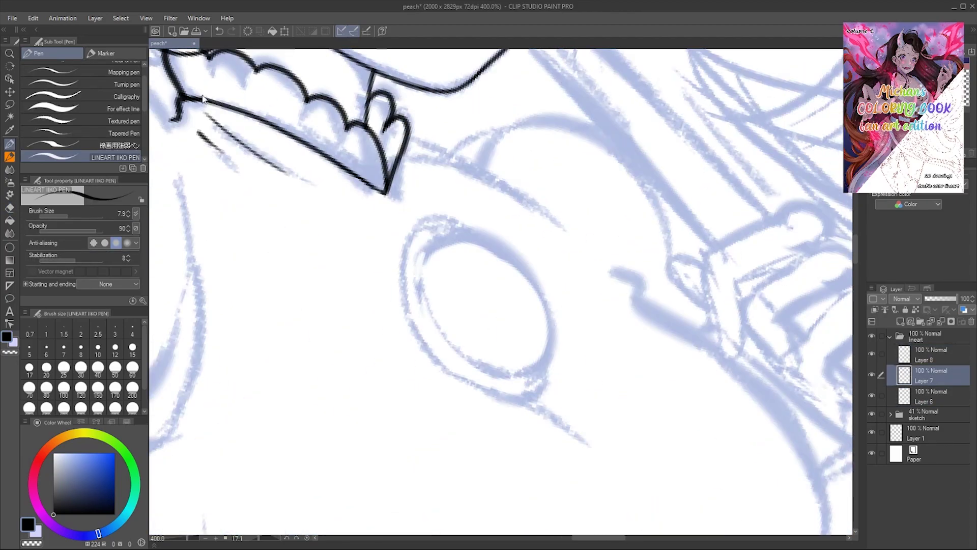
scroll(186, 174, "down", 4)
scroll(338, 328, "up", 4)
key("e")
key("p")
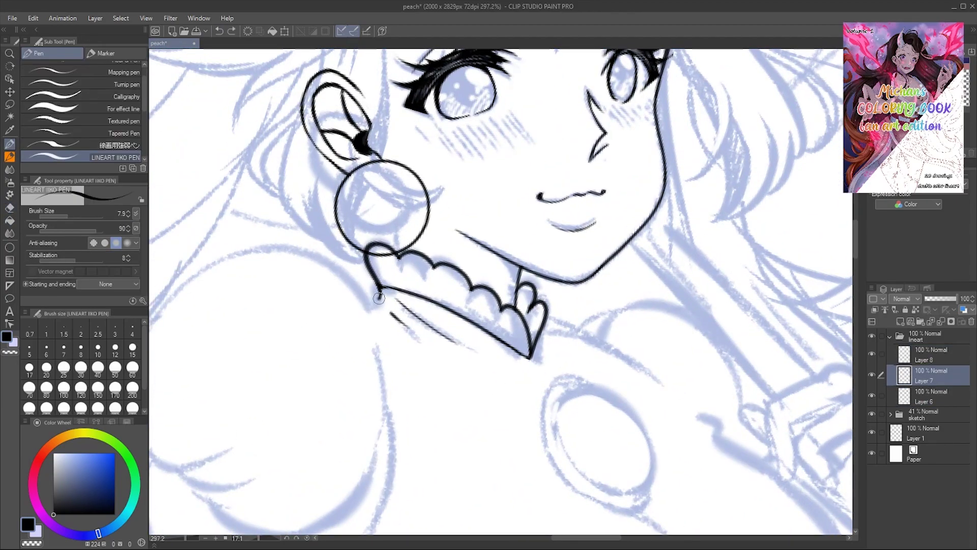
- Ink the shoulder line, the far puff sleeve and the curved bust outline of the dress
left_click_drag(546, 323, 660, 379)
left_click_drag(661, 379, 471, 216)
mouse_move(387, 167)
left_mouse_down()
mouse_move(422, 148)
mouse_move(548, 255)
left_mouse_up()
key("ctrl+z")
scroll(241, 122, "down", 4)
scroll(356, 204, "up", 4)
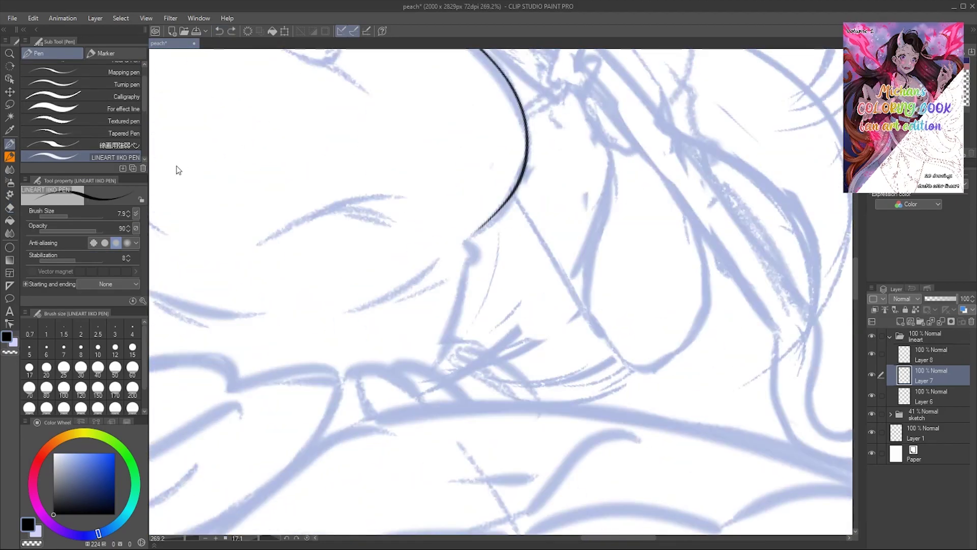
- Ink the notched waist edge and the tapered fold lines on the bodice
left_click_drag(448, 311, 426, 332)
scroll(396, 232, "up", 2)
scroll(395, 231, "down", 5)
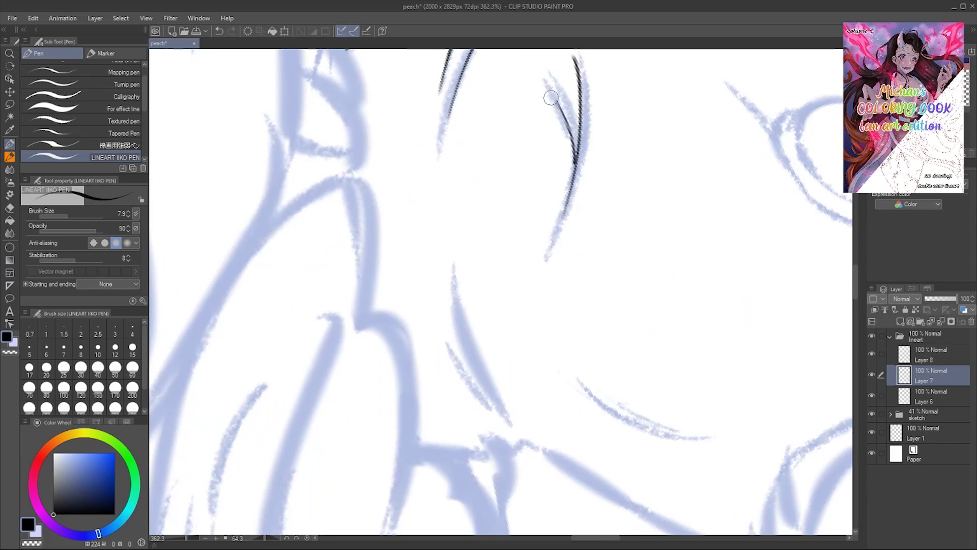
scroll(227, 186, "down", 3)
scroll(185, 160, "up", 5)
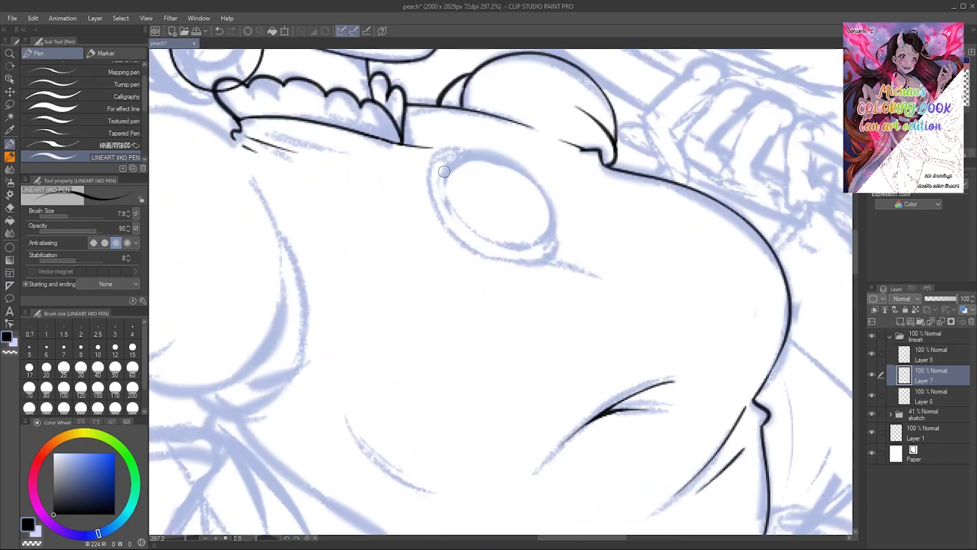
- Ink the chest brooch as an inner oval with an outer rim and a tapered fold line beneath it
key("e")
key("p")
left_click_drag(456, 229, 449, 267)
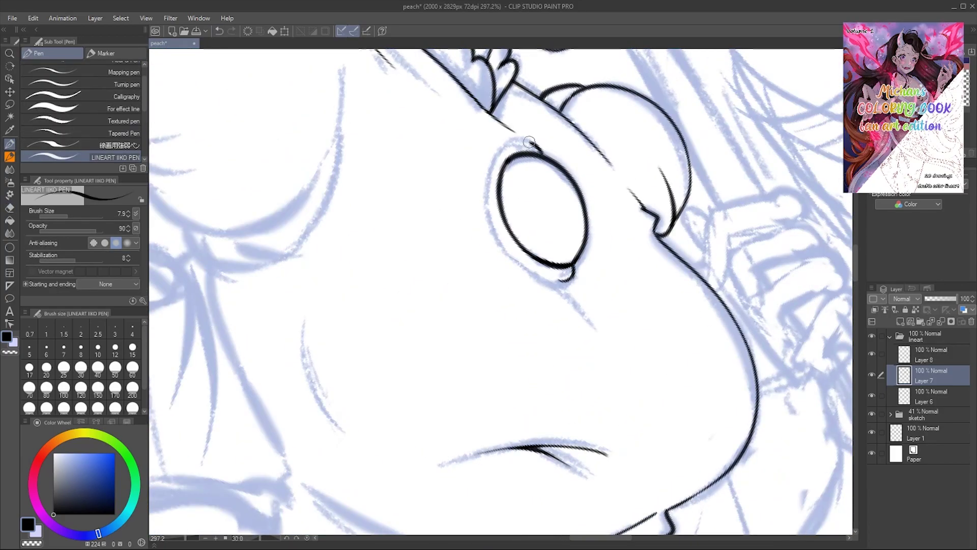
key("e")
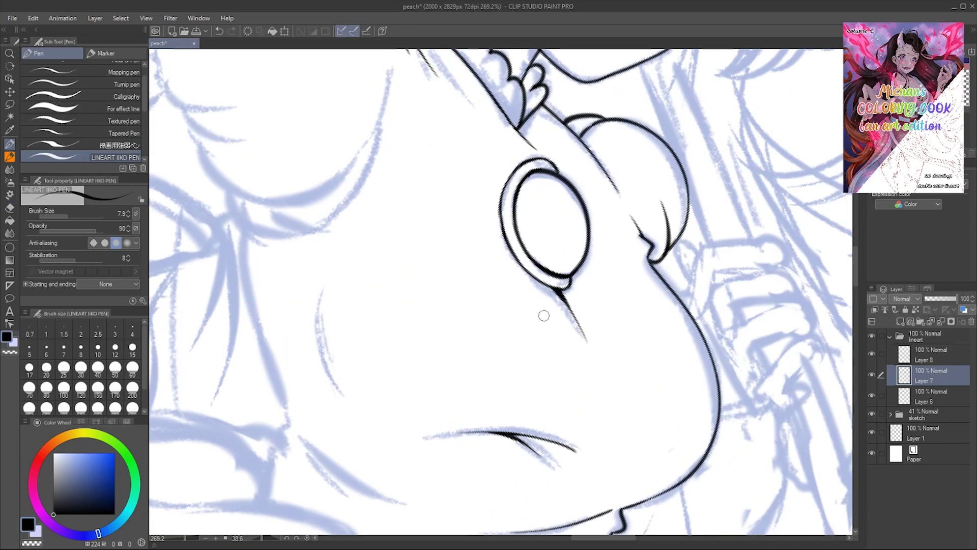
- Ink a solid black shadow wedge on the neck between the chin and the collar
key("p")
mouse_move(535, 200)
left_mouse_down()
mouse_move(458, 305)
mouse_move(560, 432)
mouse_move(672, 546)
left_mouse_up()
key("e")
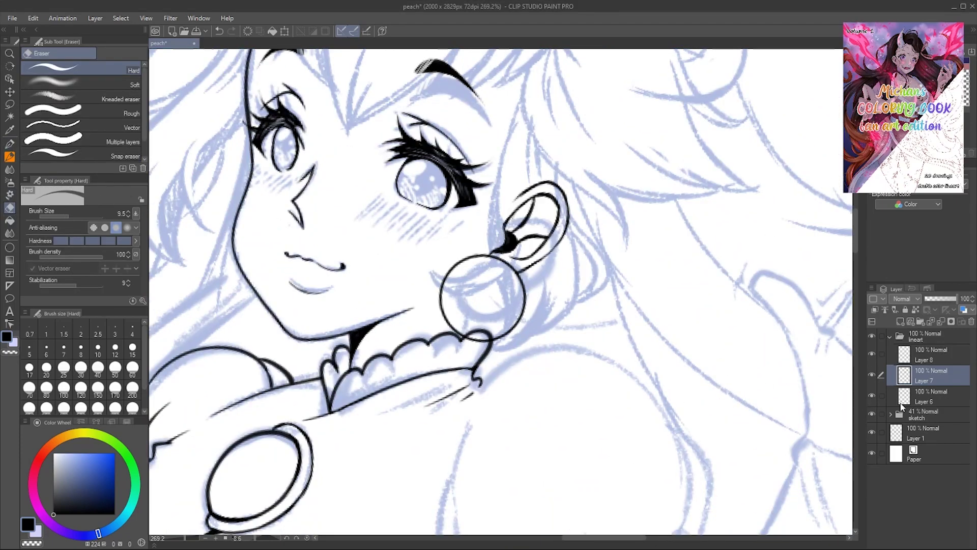
- Select Layer 6 and remove the inner fold lines and black opening of the ear
left_click(896, 404)
key("ctrl+z")
key("ctrl+z")
key("ctrl+z")
key("p")
key("h")
key("ctrl+y")
key("h")
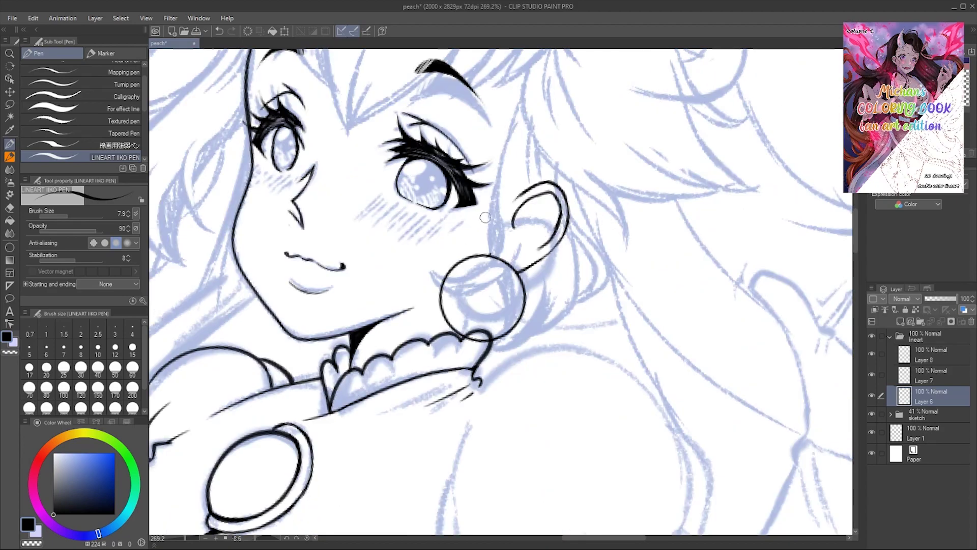
- Re-ink the inner ear folds with a black ear opening and trim them with the hard eraser
key("e")
key("p")
key("h")
mouse_move(485, 237)
left_mouse_down()
mouse_move(499, 235)
mouse_move(484, 210)
left_mouse_up()
key("e")
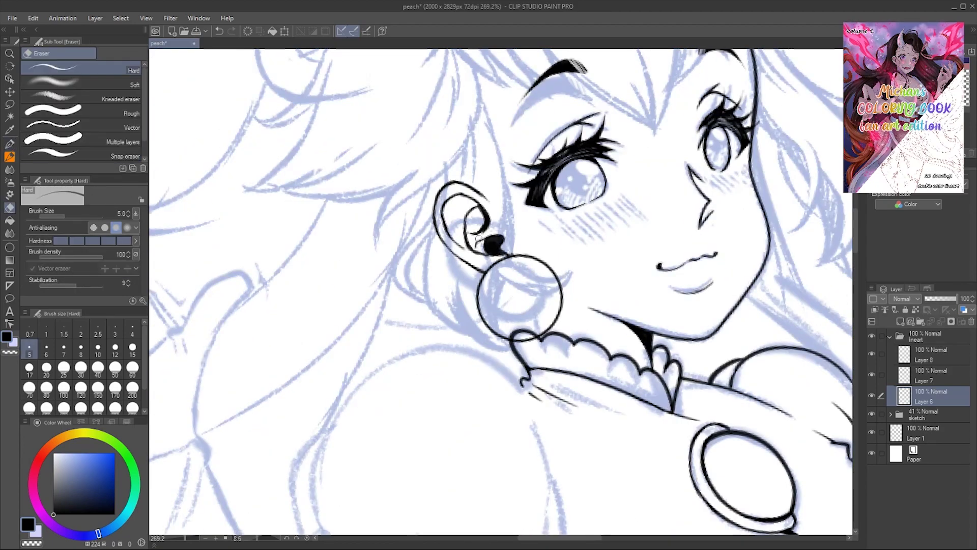
key("p")
key("h")
key("h")
key("ctrl+alt+0")
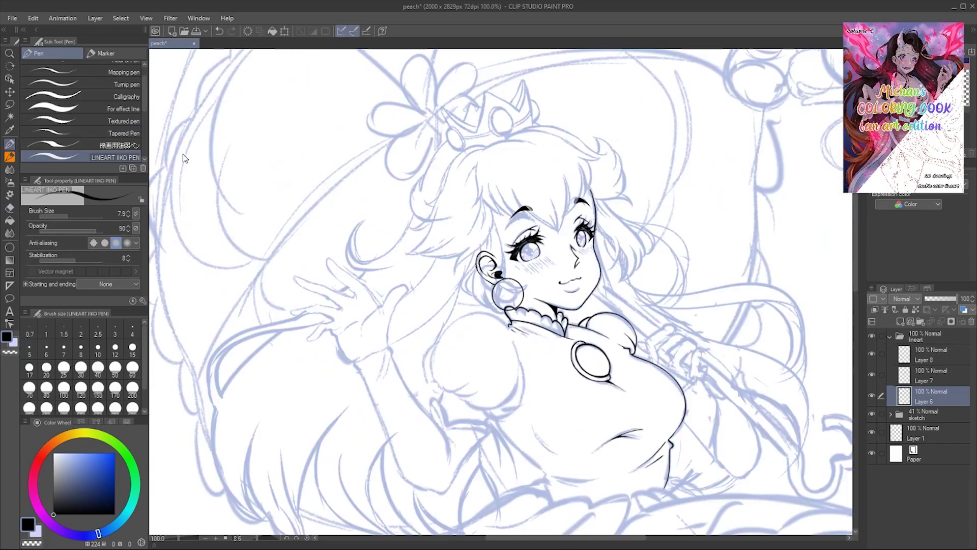
- On Layer 8, ink the large near puff sleeve with its outer fold, lower band and inner crease lines
key("alt+bracketright")
key("alt+bracketright")
mouse_move(221, 103)
left_mouse_down()
mouse_move(185, 163)
mouse_move(572, 448)
mouse_move(192, 87)
mouse_move(357, 255)
mouse_move(509, 204)
left_mouse_up()
left_click_drag(540, 174, 596, 311)
left_click_drag(509, 305, 418, 366)
mouse_move(458, 305)
left_mouse_down()
mouse_move(505, 237)
mouse_move(575, 392)
left_mouse_up()
left_click_drag(575, 392, 541, 332)
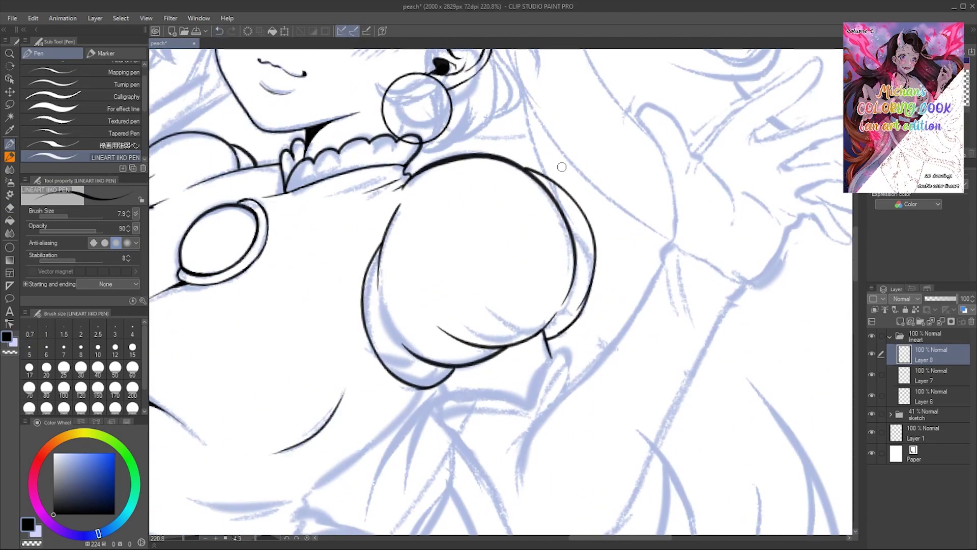
- Trim the line where the near puff sleeve's outer fold meets the puff with the hard eraser
key("minus")
key("h")
key("e")
left_click_drag(554, 159, 573, 193)
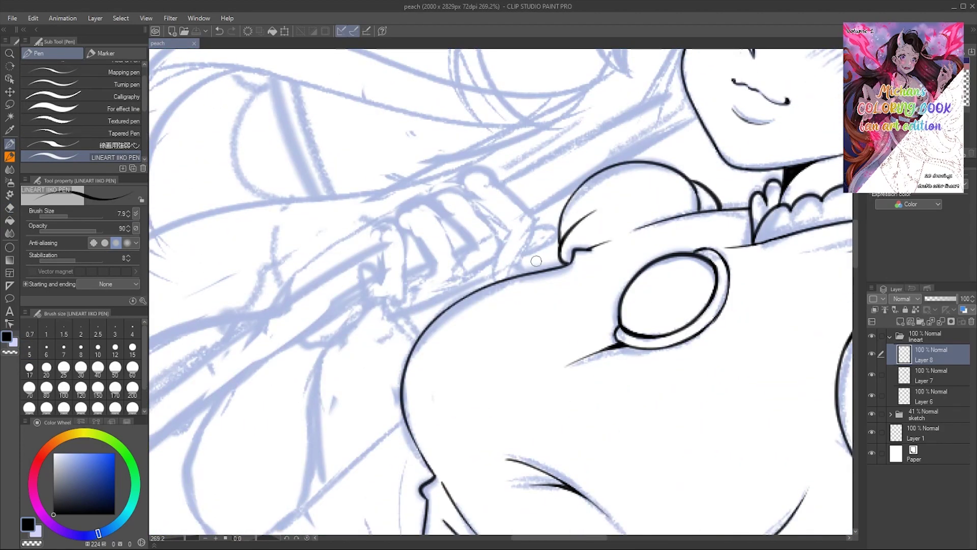
- Ink the index finger and the back of the hand down to the wrist on the fist holding the parasol
left_click_drag(438, 136, 486, 130)
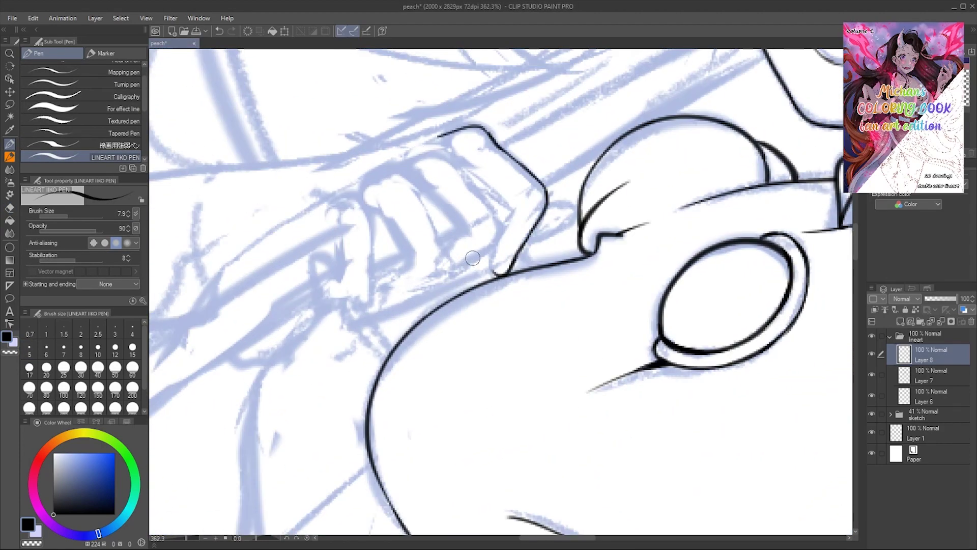
key("h")
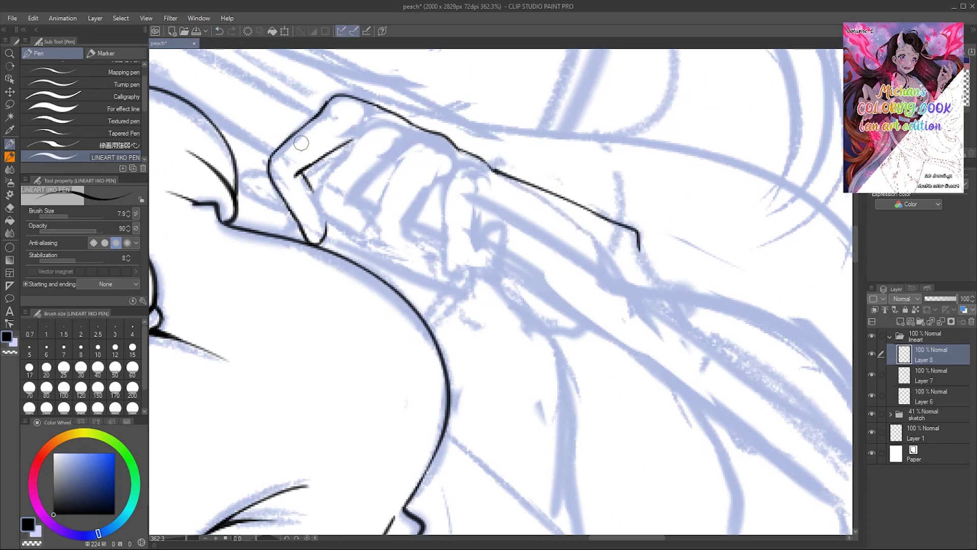
scroll(255, 170, "down", 5)
key("h")
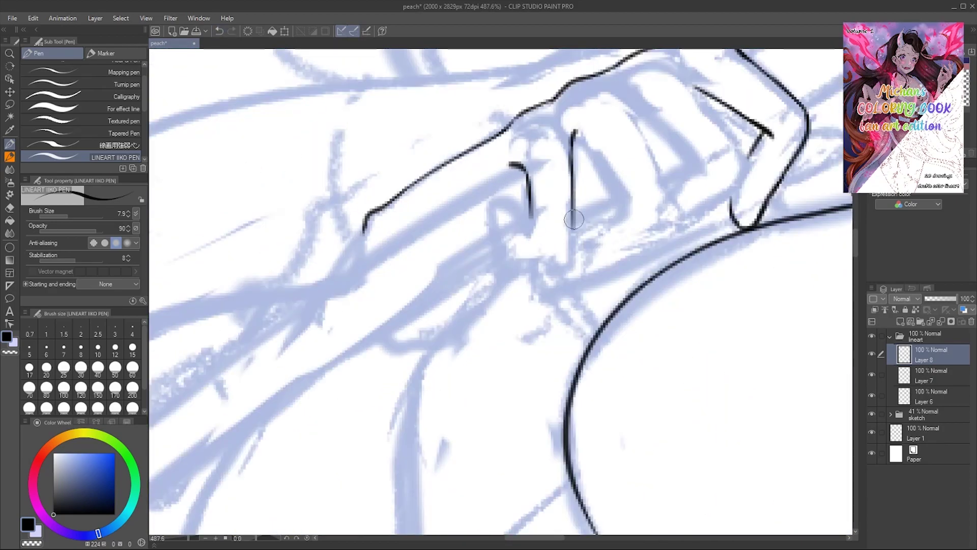
- Ink the curled fingers of the fist gripping the parasol handle, with the gaps between them
left_click_drag(495, 216, 529, 224)
left_click_drag(337, 98, 212, 97)
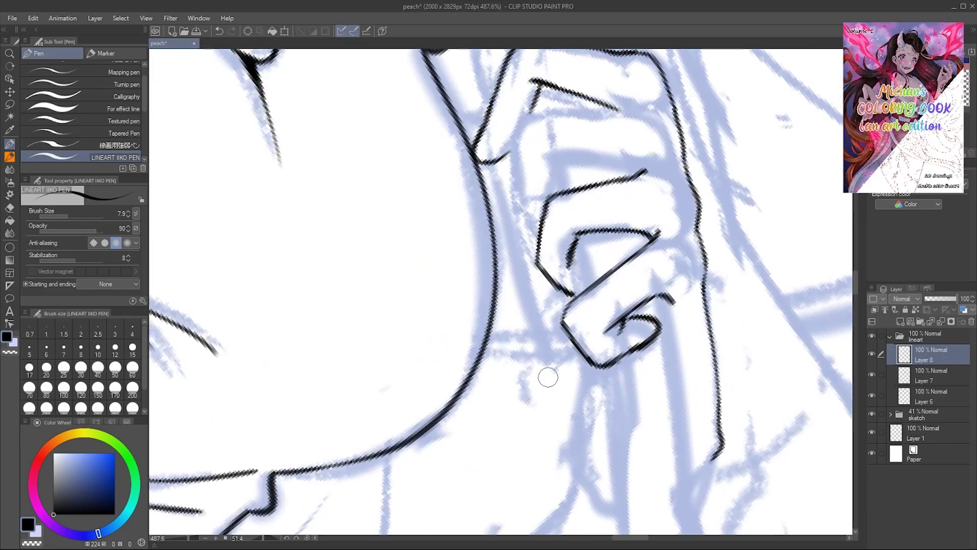
left_click_drag(548, 65, 569, 73)
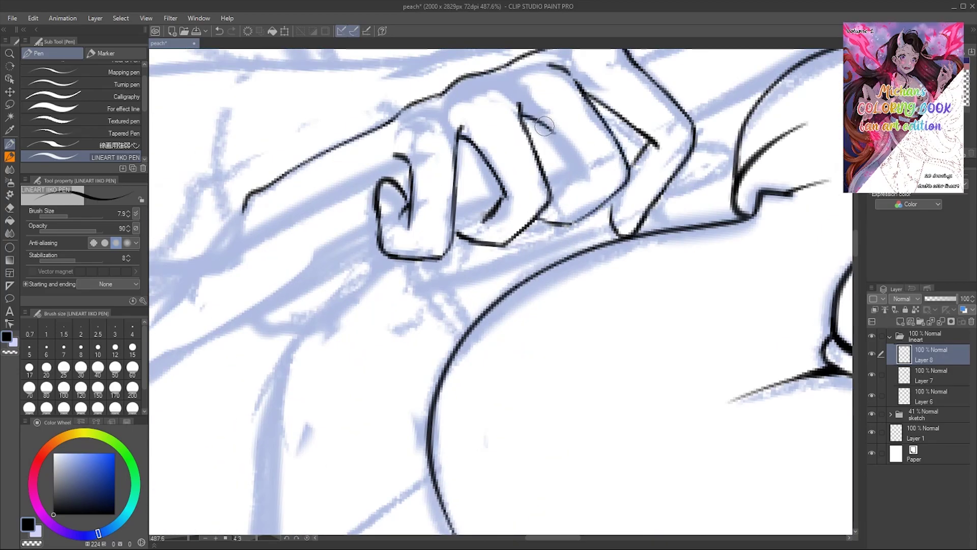
left_click_drag(525, 114, 560, 188)
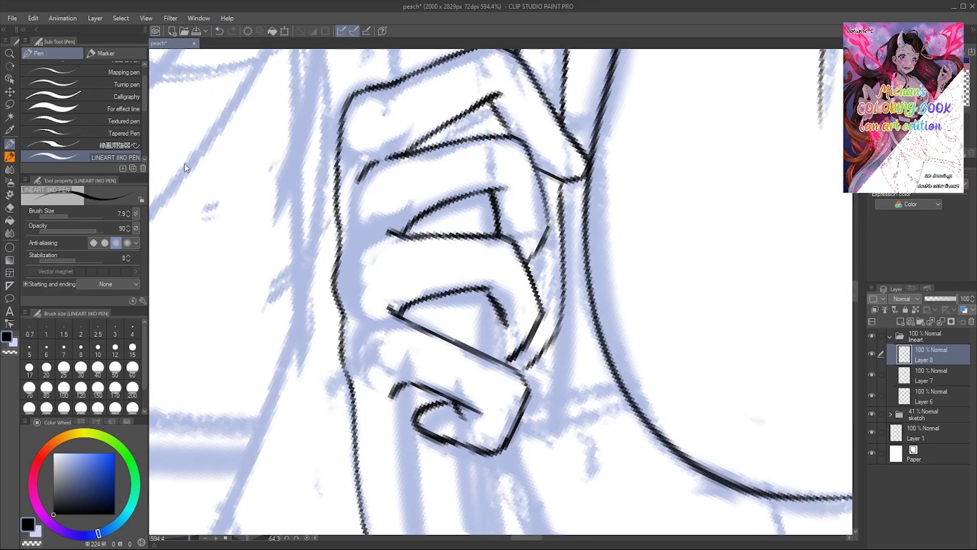
- Trim the finger and knuckle lines of the fist and try a line for the wrist's underside
scroll(192, 173, "down", 4)
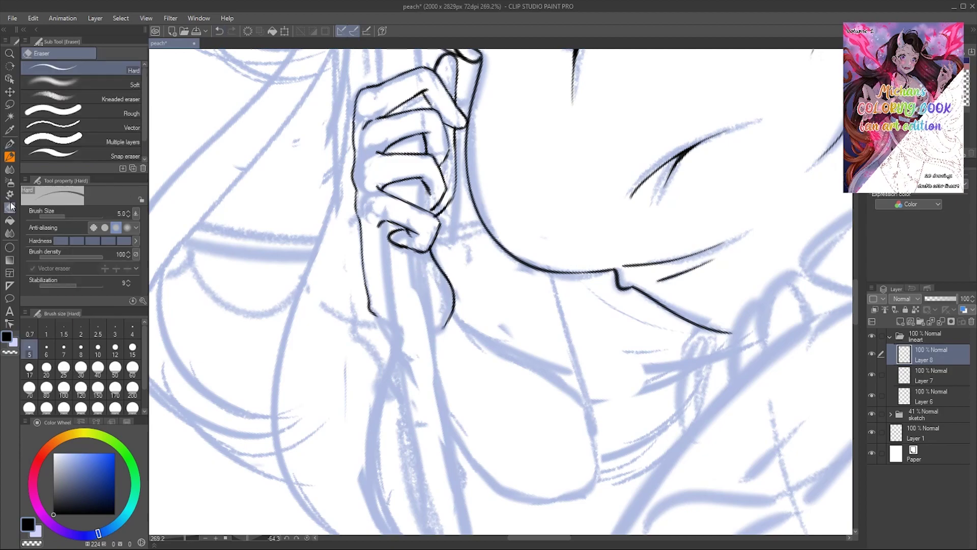
left_click_drag(184, 177, 563, 104)
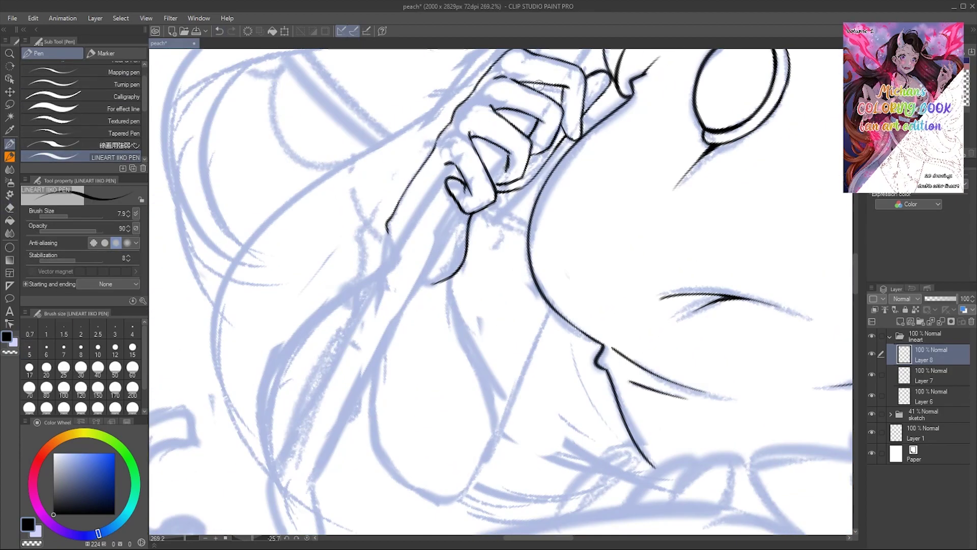
key("h")
key("e")
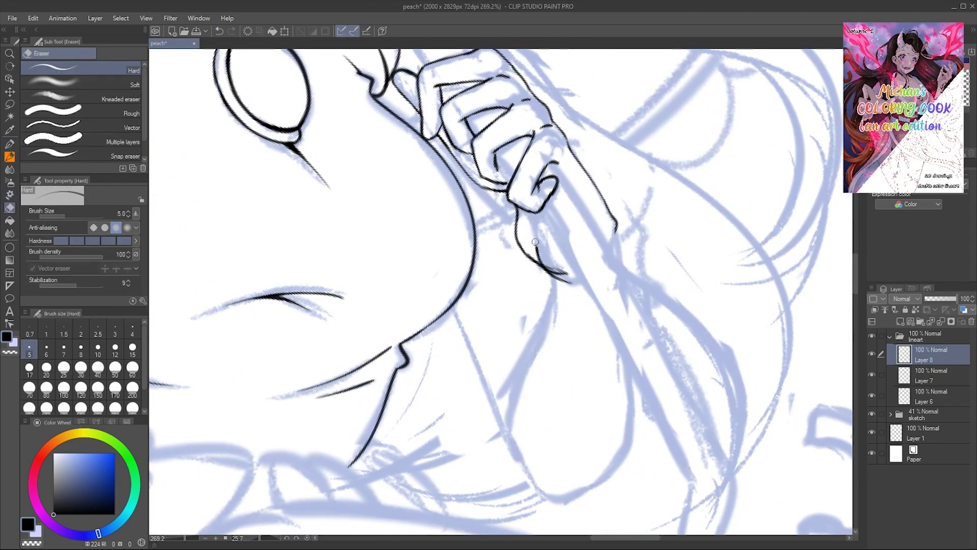
key("h")
key("p")
key("p")
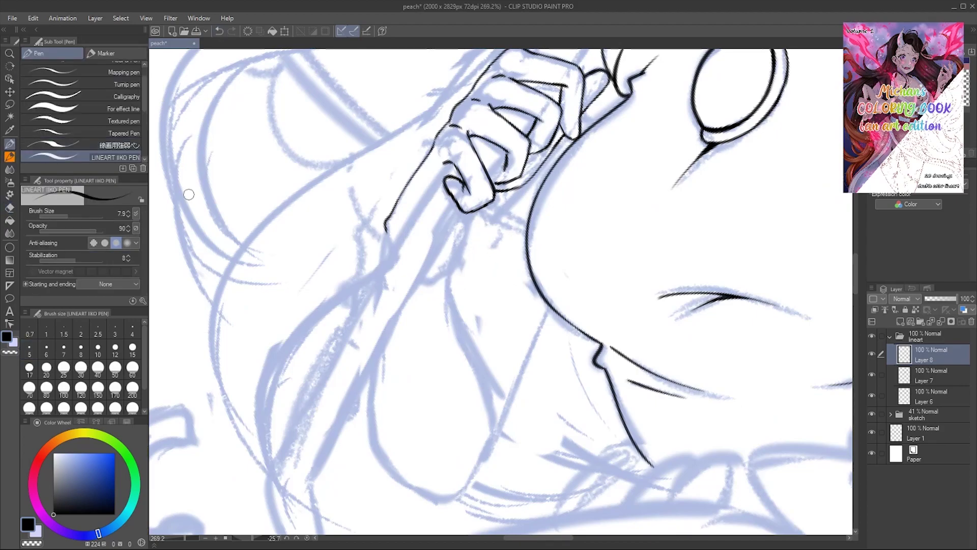
- Ink the underside of the wrist below the fist and the two forearm contour lines leading down to the elbow
key("h")
key("h")
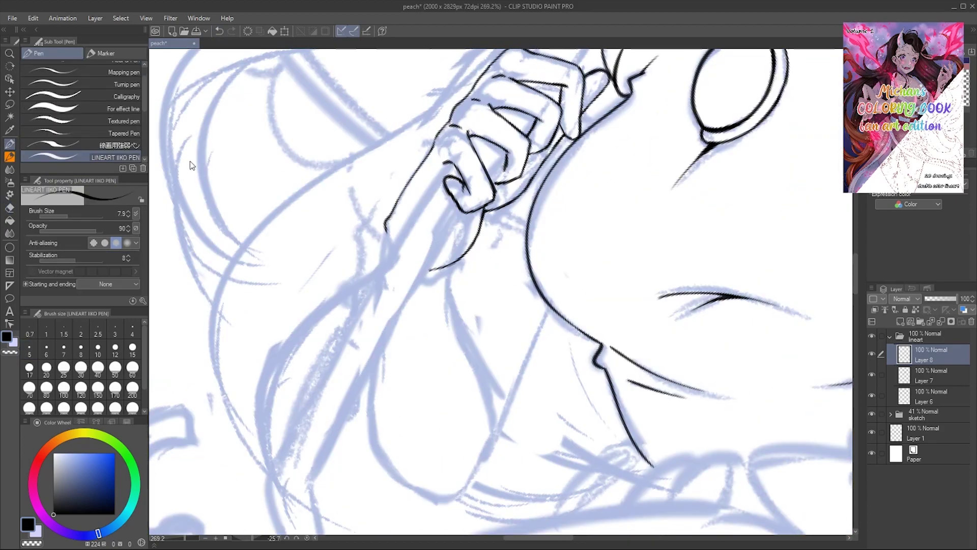
scroll(208, 100, "down", 3)
key("h")
key("h")
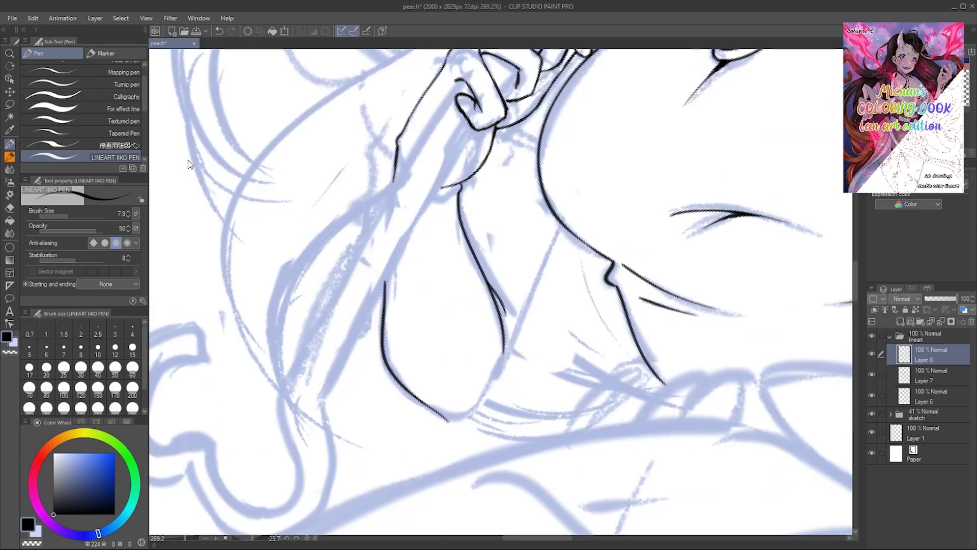
- Lasso the inked fist and wrist and scale them down to 89%
key("h")
scroll(182, 155, "down", 5)
scroll(509, 178, "up", 3)
key("m")
left_click_drag(433, 104, 432, 116)
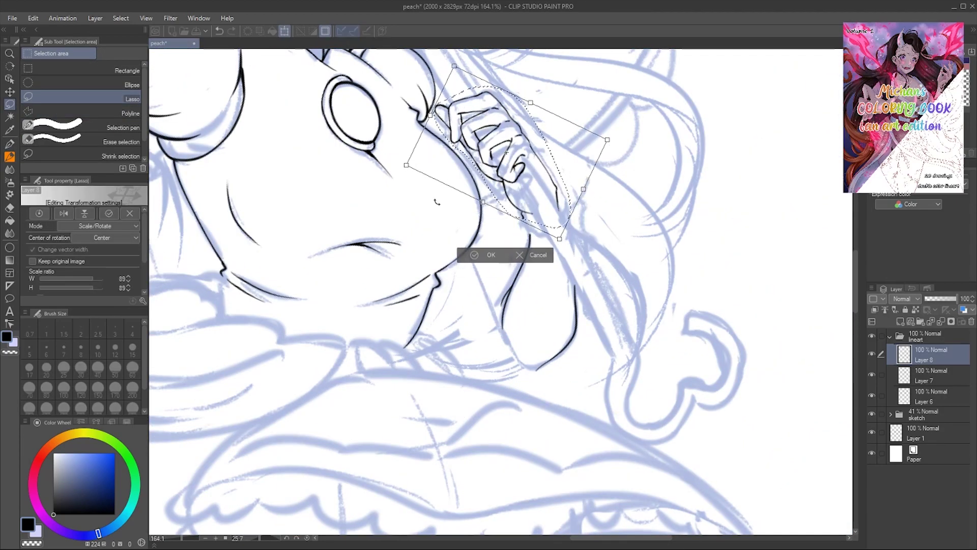
key("Return")
key("p")
- Ink the rounded elbow tip and the straight upper-arm line running from the elbow to the bust
scroll(537, 169, "up", 3)
scroll(254, 108, "down", 5)
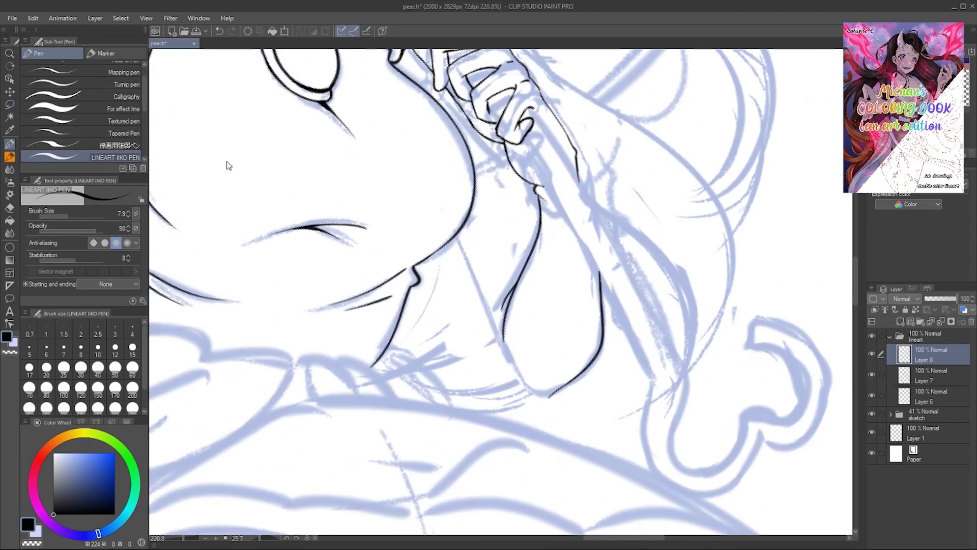
scroll(346, 285, "up", 3)
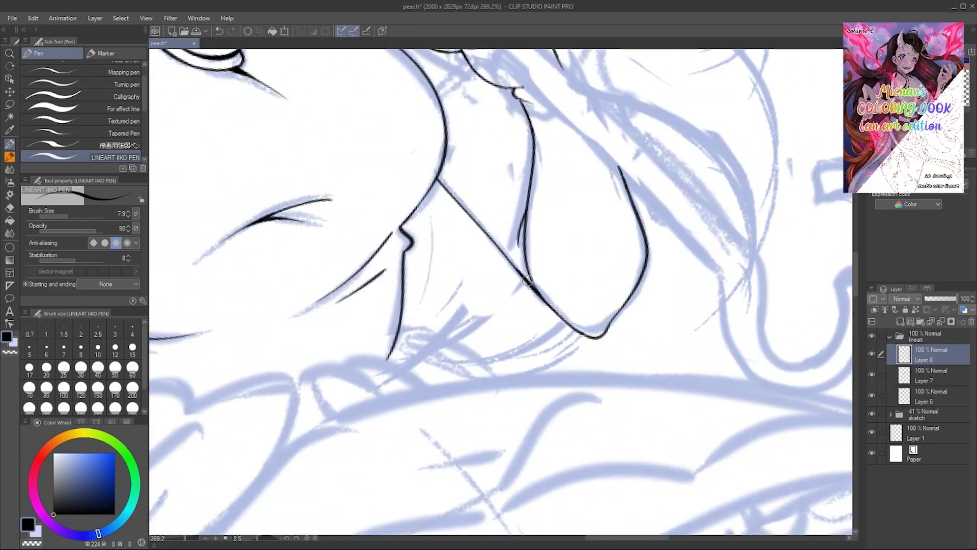
scroll(177, 167, "down", 3)
scroll(392, 170, "up", 3)
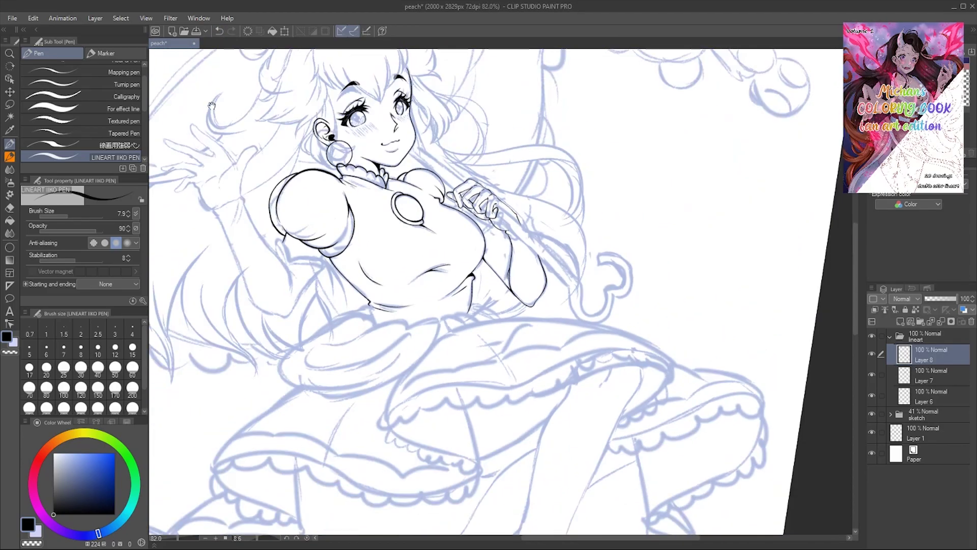
- Thicken the line junctions at the notches on both sides of the waist
scroll(460, 192, "down", 4)
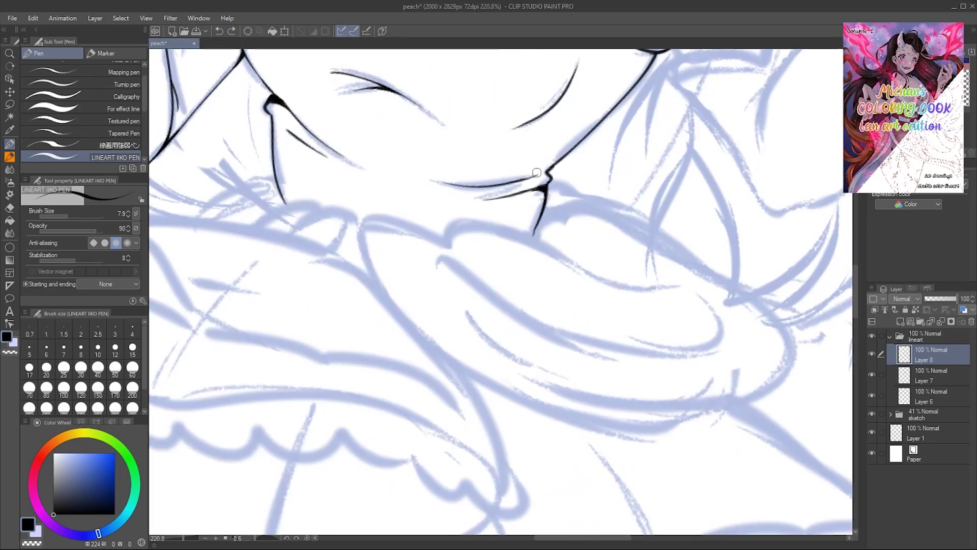
scroll(185, 160, "down", 2)
scroll(187, 160, "up", 5)
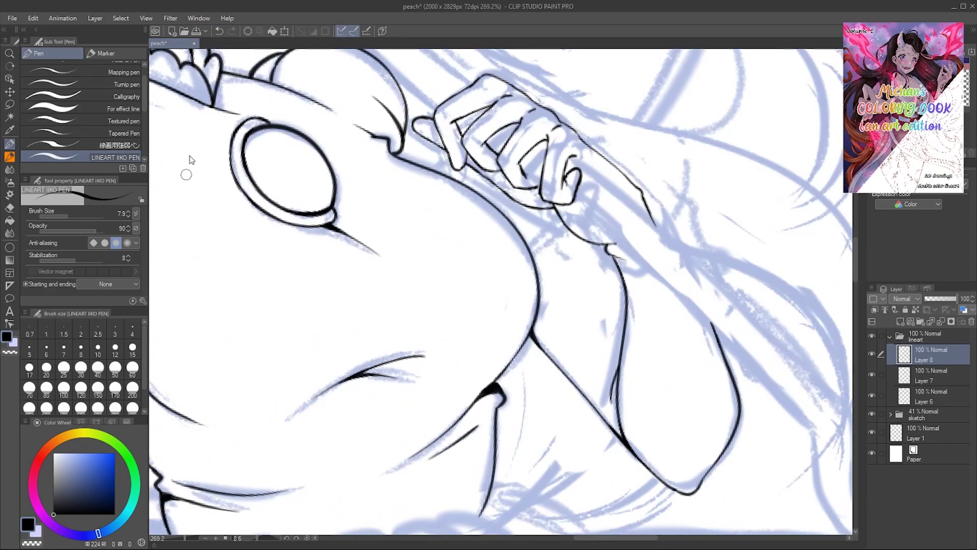
- Ink the pointed glove cuff below the near puff sleeve and the arm line down to the elbow
scroll(173, 163, "down", 3)
scroll(183, 155, "up", 5)
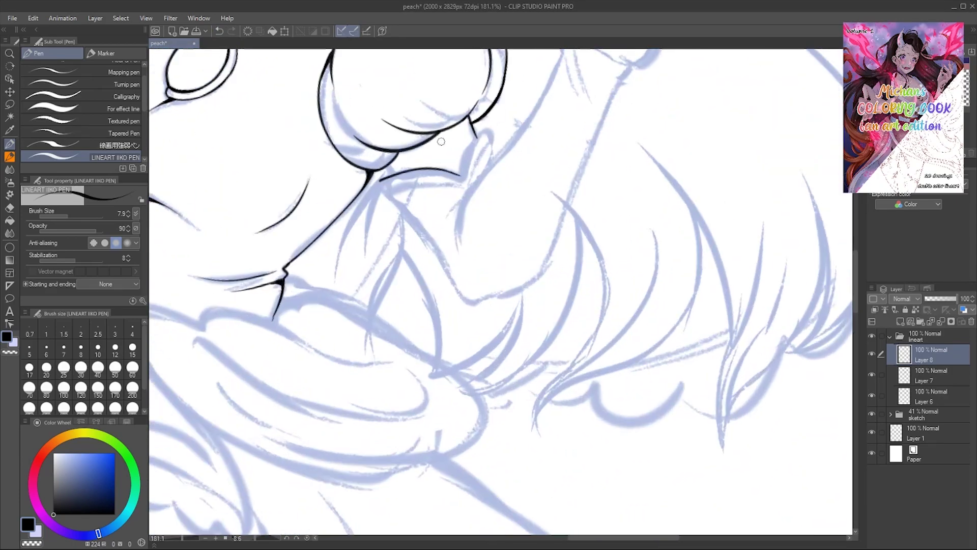
scroll(188, 155, "down", 3)
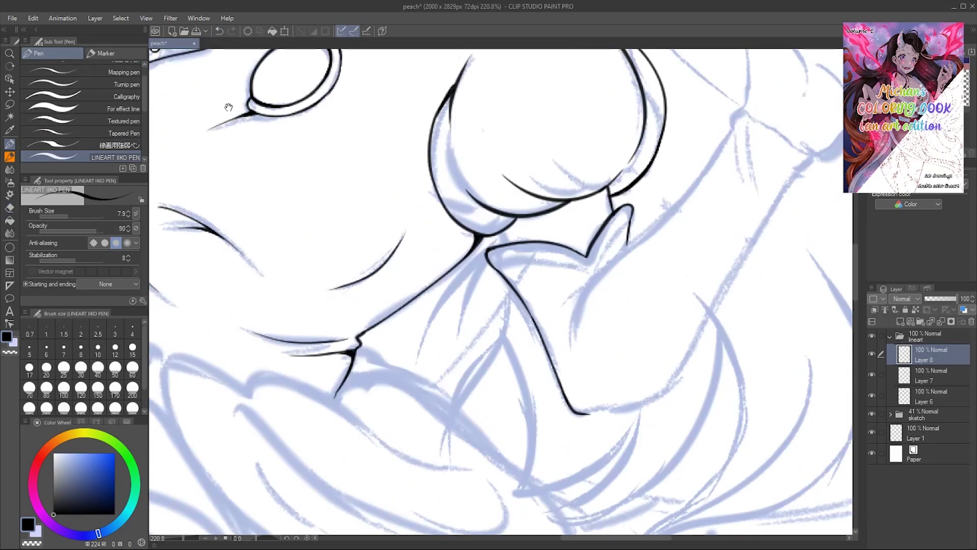
- Ink the raised forearm and the open hand with its thumb, palm creases and four spread fingers
left_click_drag(269, 203, 585, 405)
left_click_drag(464, 89, 508, 233)
key("e")
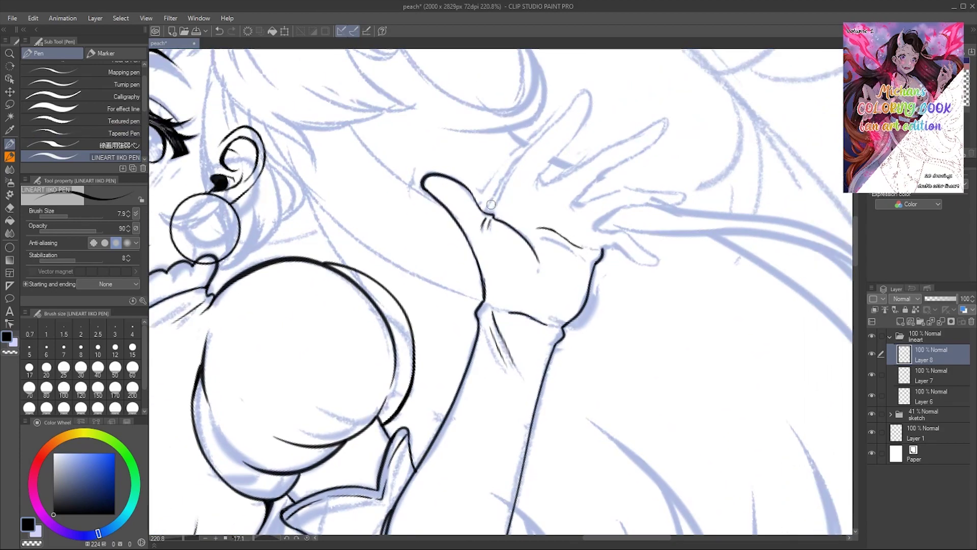
key("h")
left_click_drag(332, 121, 567, 233)
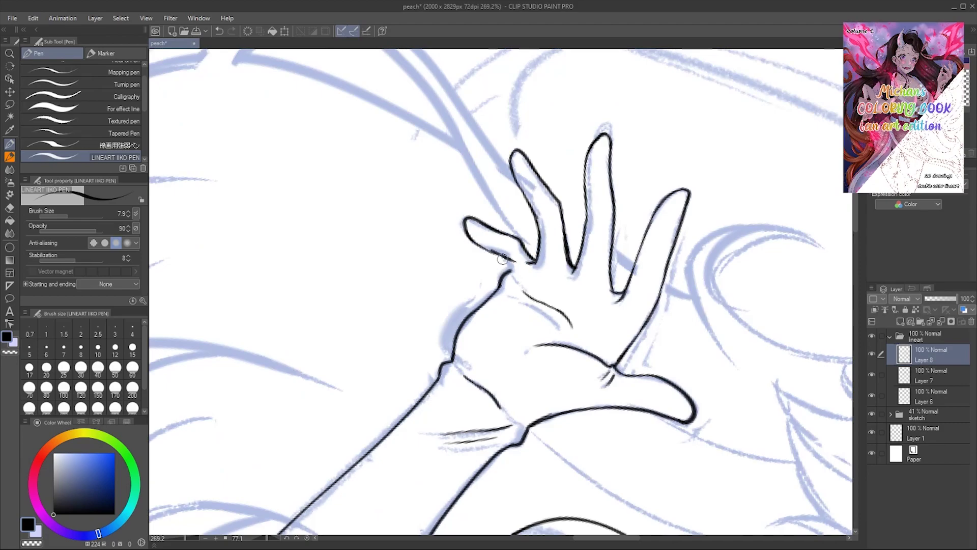
- Ink the overlapping top folds of the draped hip fabric just below the waist with thick strokes
key("ctrl+minus")
key("minus")
key("h")
key("minus")
scroll(185, 158, "down", 3)
scroll(413, 317, "down", 3)
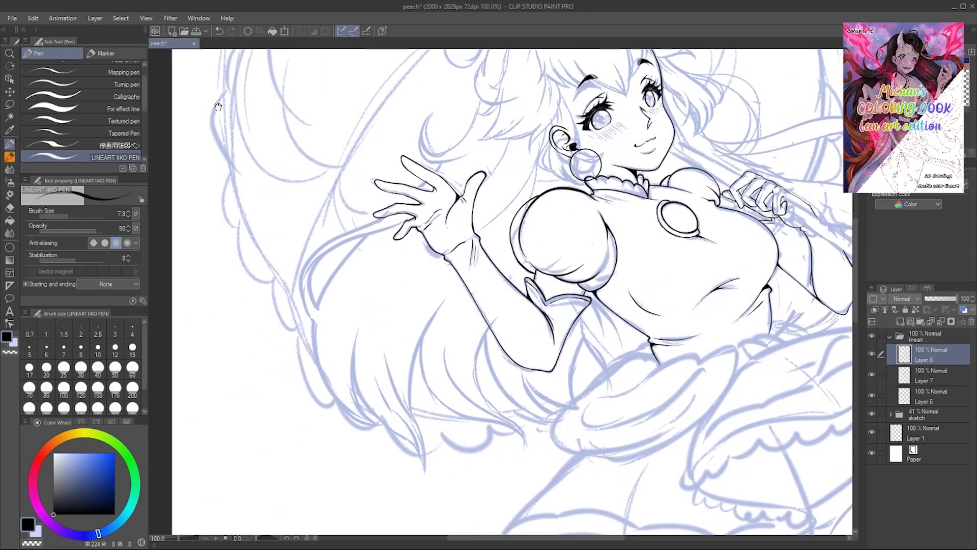
scroll(431, 212, "up", 3)
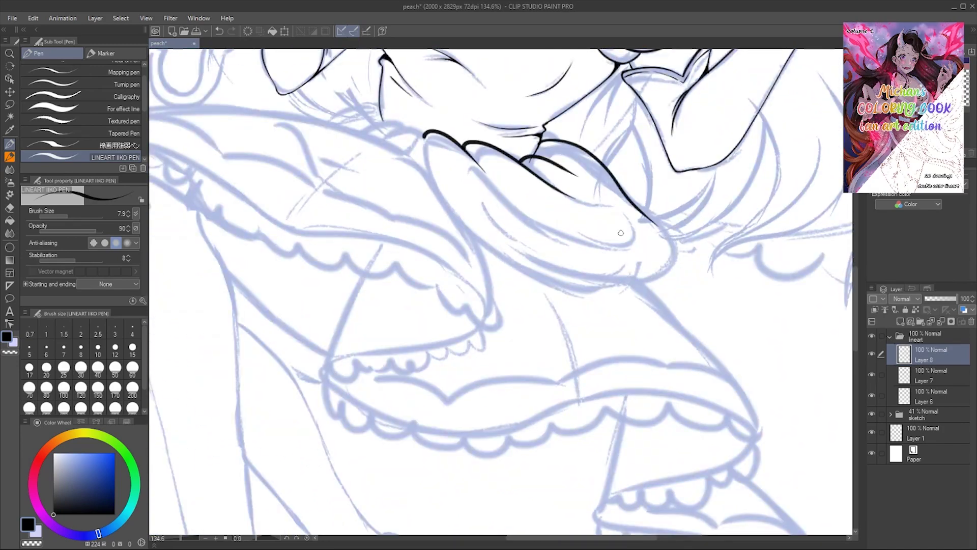
- Ink the outer contour and inner creases of the hip drape, trimming its front corner with the hard eraser
scroll(667, 233, "up", 4)
key("e")
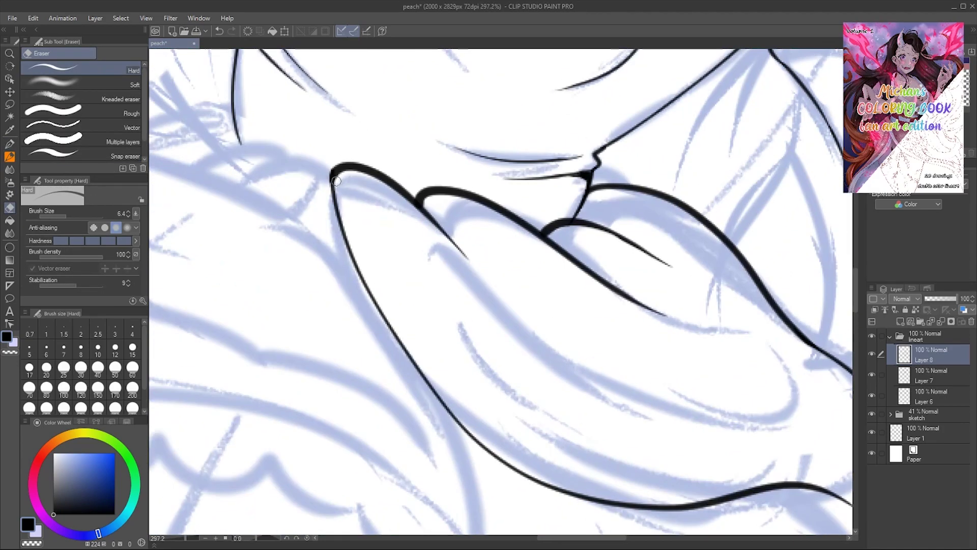
left_click_drag(523, 227, 346, 211)
left_click_drag(313, 295, 564, 226)
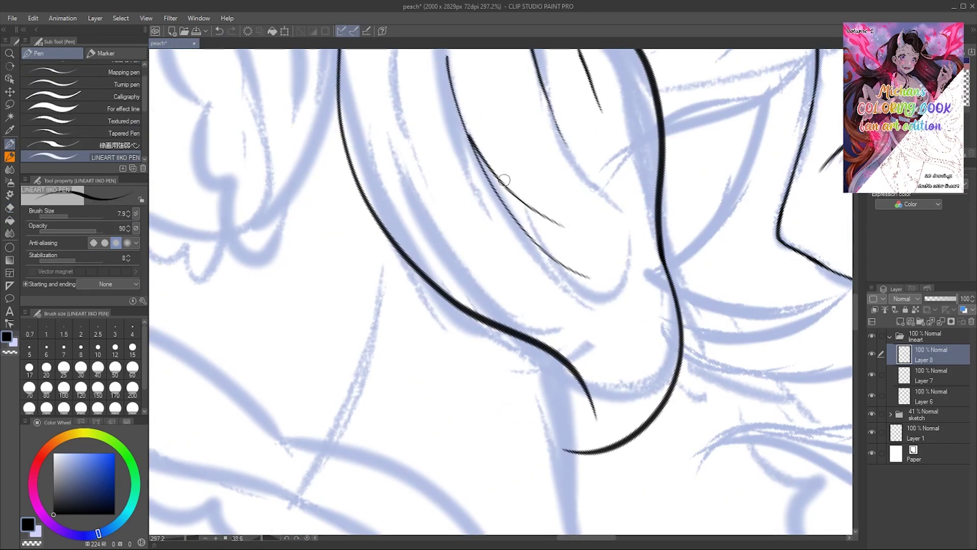
- Ink the small hooked fold at the lower end of the hip drape and trim it with the hard eraser
scroll(240, 153, "down", 5)
key("minus")
key("minus")
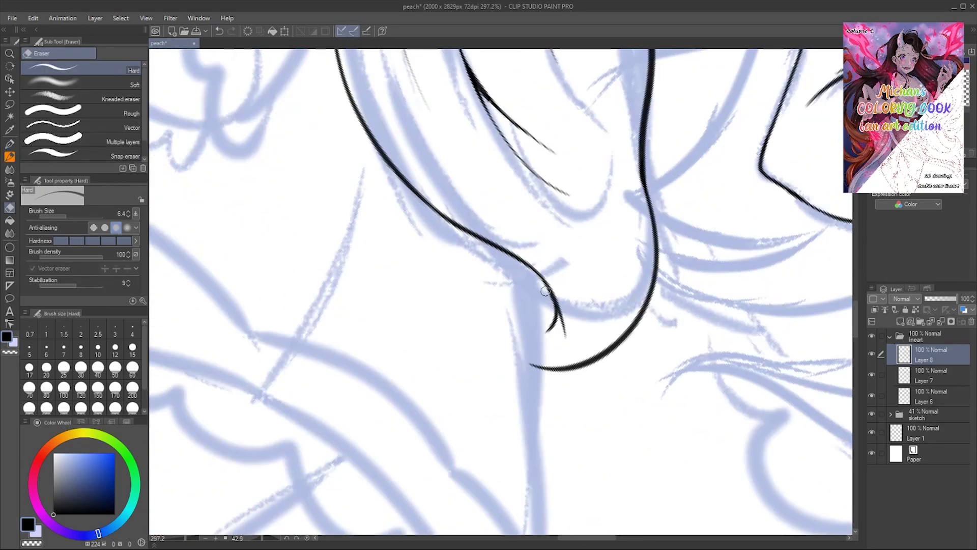
scroll(254, 169, "down", 3)
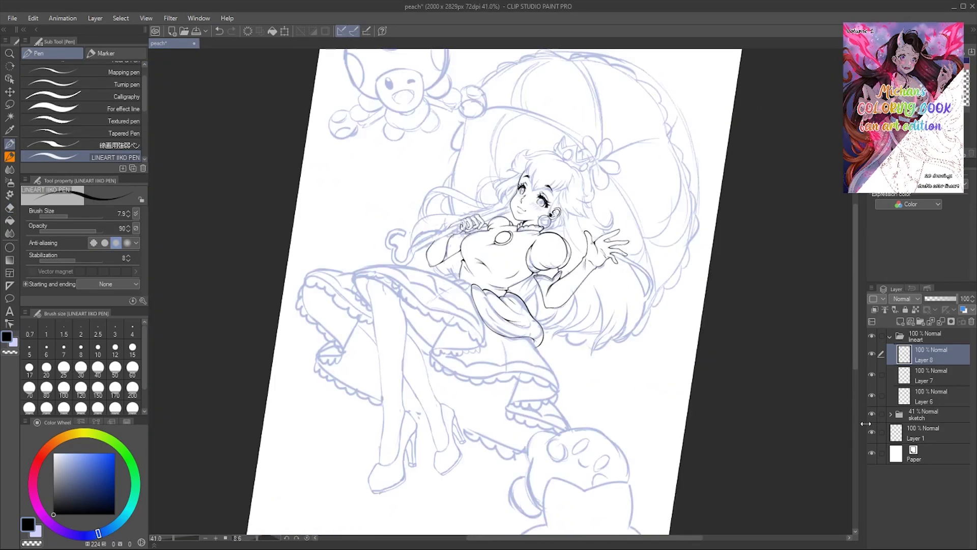
- Check the inked upper body with the sketch folder hidden
left_click(872, 414)
key("ctrl+alt+0")
key("m")
key("Return")
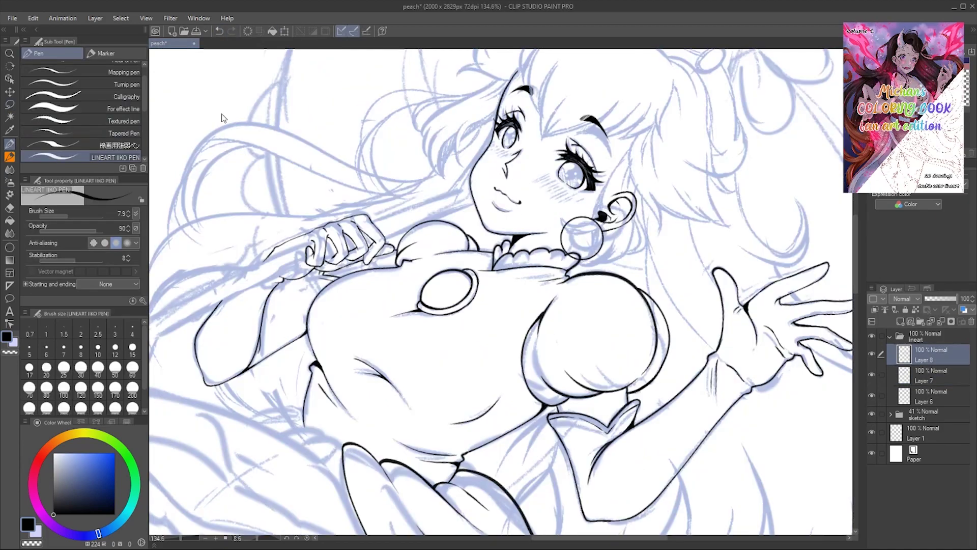
- Ink the gathered fabric folds at the front of the waist and an inner crease at the drape's hip end
scroll(510, 179, "up", 5)
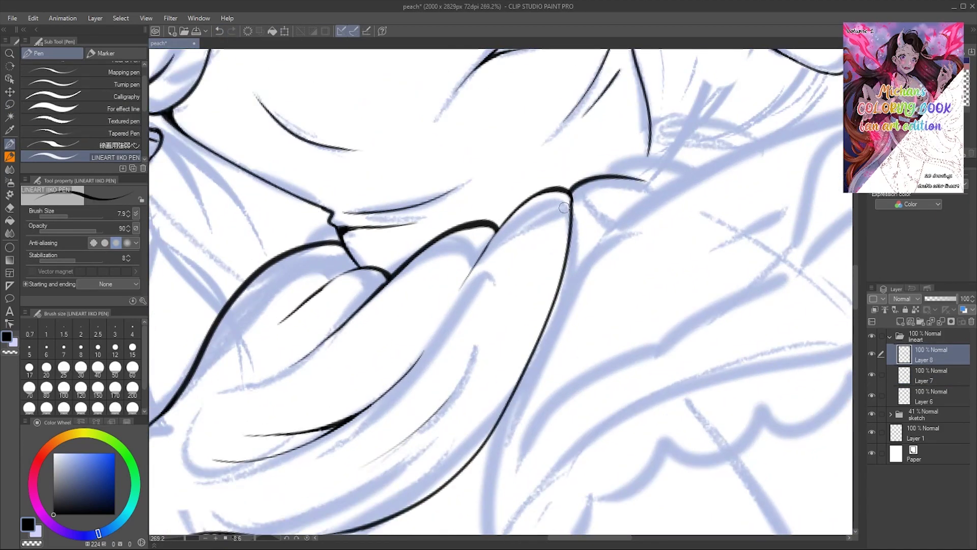
scroll(230, 170, "down", 6)
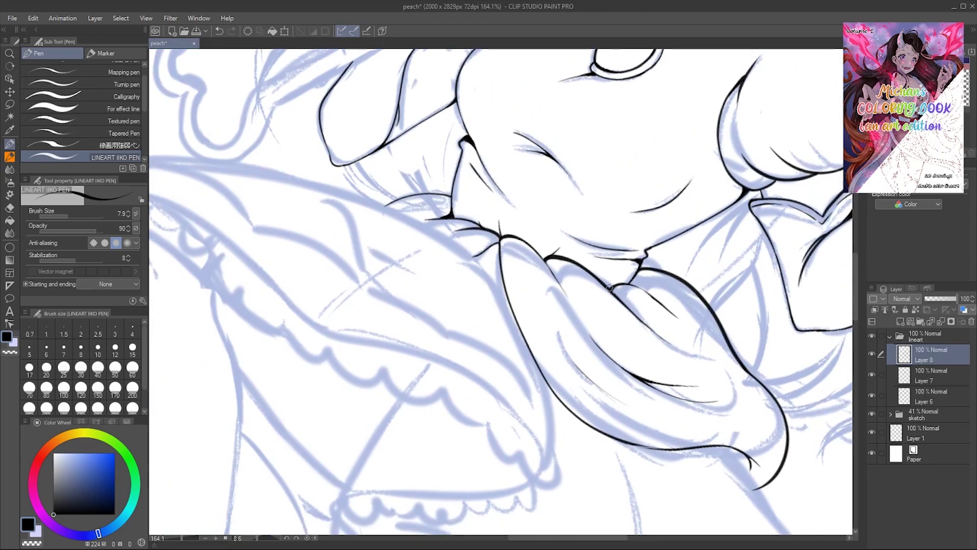
scroll(260, 169, "up", 4)
scroll(259, 170, "down", 5)
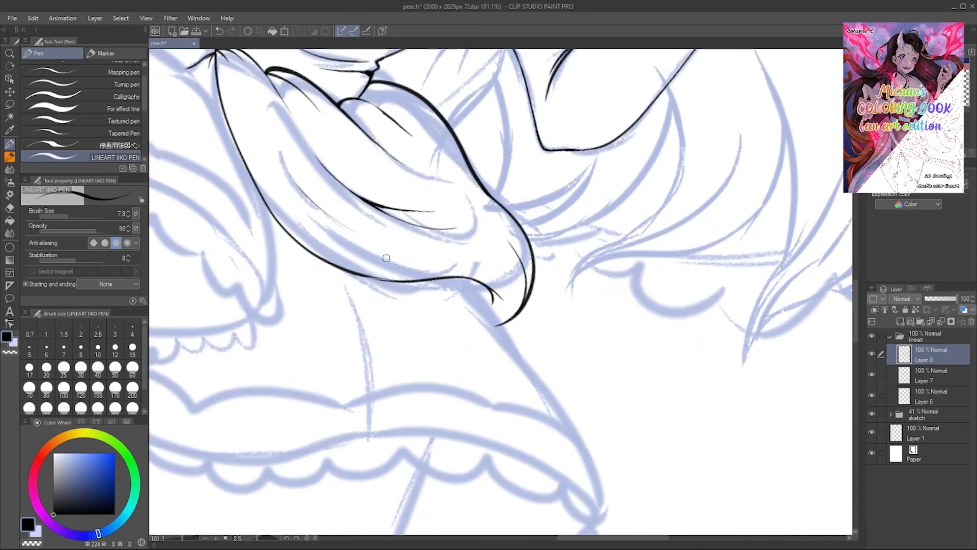
- With the sketch folder hidden, add crease lines to both puff sleeves
scroll(229, 163, "up", 4)
scroll(182, 155, "down", 6)
scroll(501, 290, "up", 5)
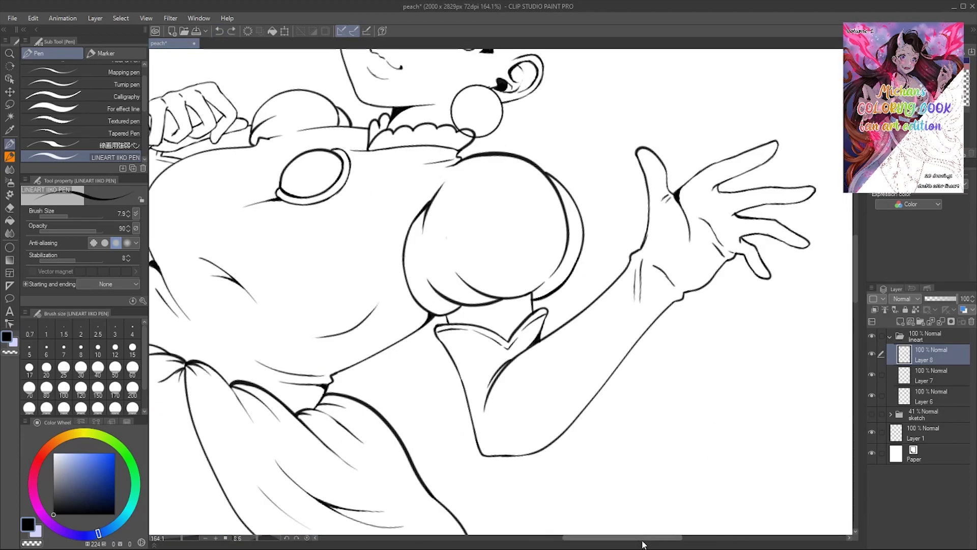
key("h")
key("e")
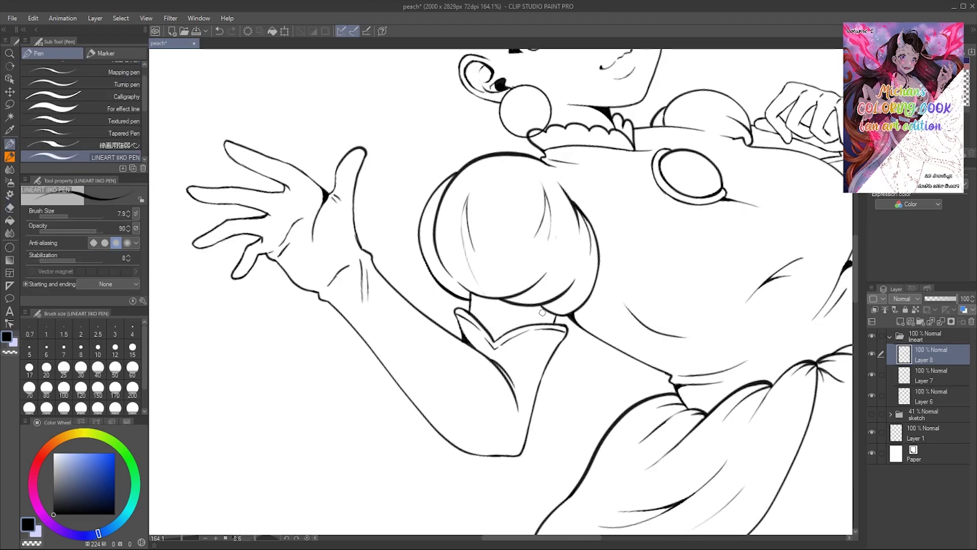
scroll(258, 163, "down", 4)
scroll(644, 236, "up", 6)
key("p")
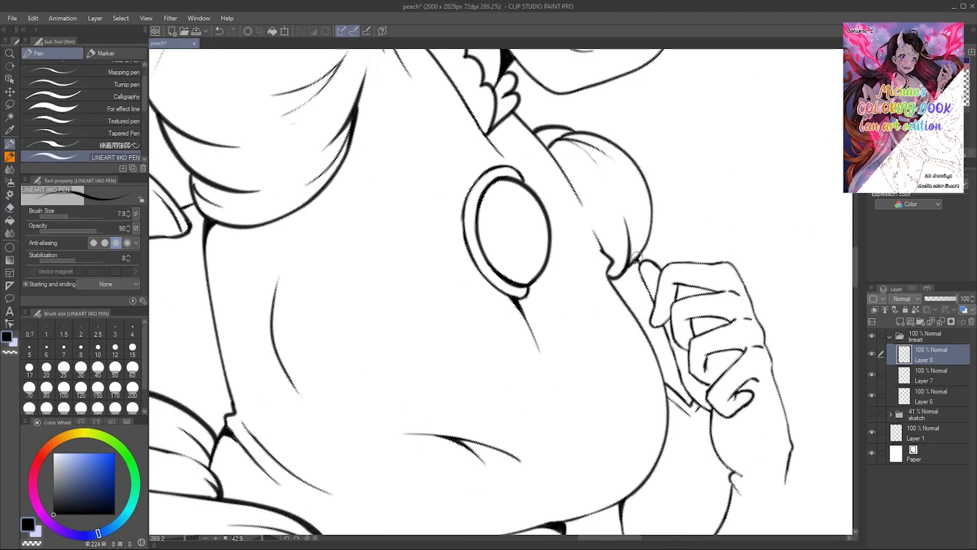
- Save the drawing and add a new layer at the top of the lineart folder
scroll(255, 172, "down", 5)
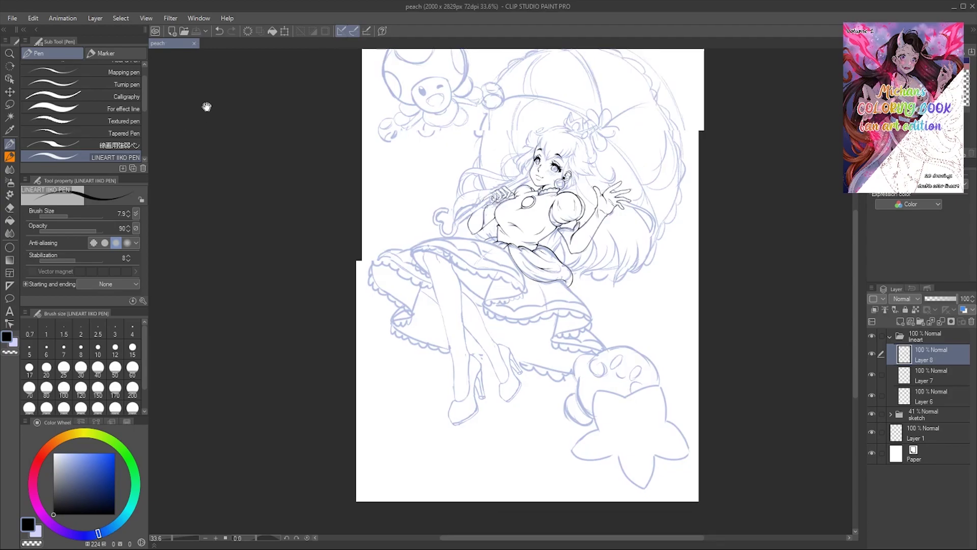
scroll(827, 319, "up", 3)
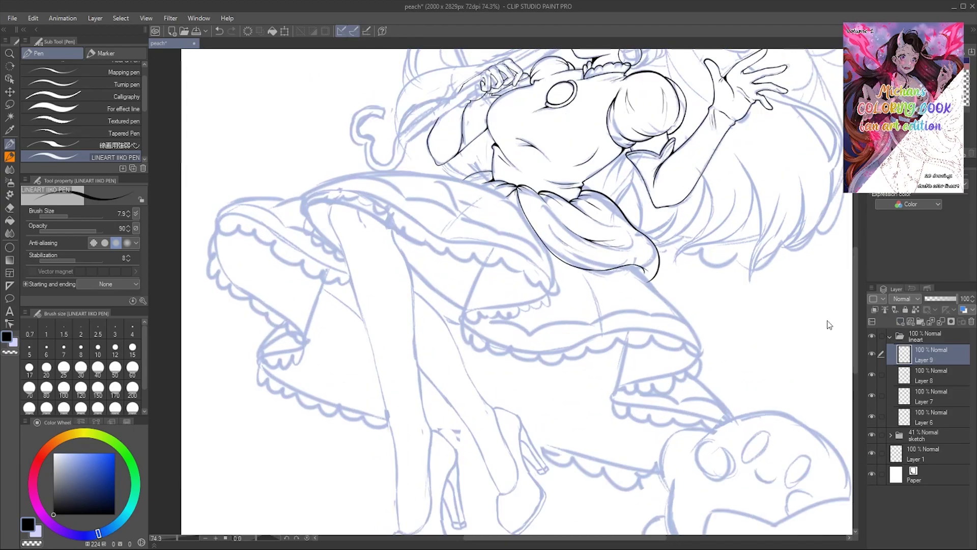
left_click_drag(744, 314, 831, 294)
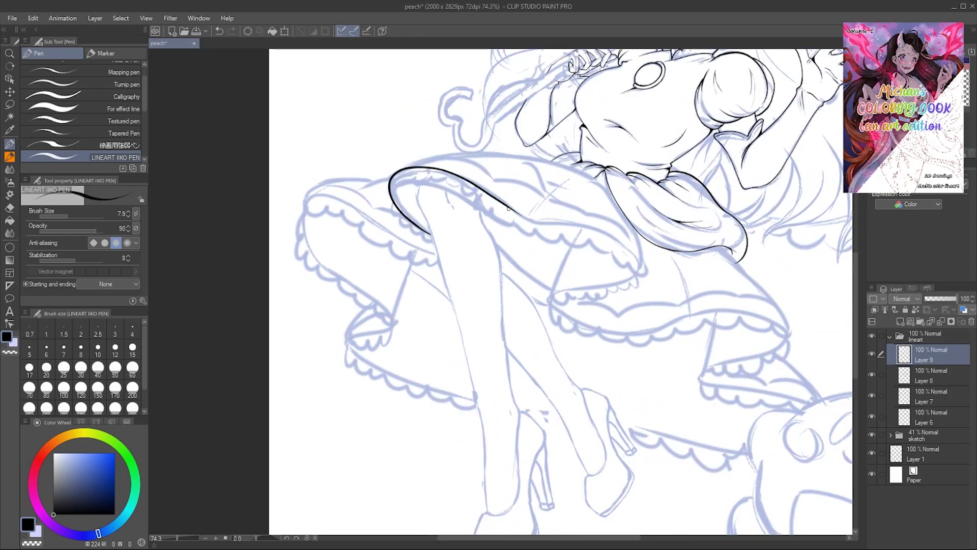
- Ink the long wavy hem of the overskirt from the front thigh through its turned folds at the back
left_click_drag(495, 200, 678, 334)
left_click_drag(678, 335, 545, 277)
mouse_move(654, 282)
left_mouse_down()
mouse_move(562, 310)
mouse_move(524, 230)
left_mouse_up()
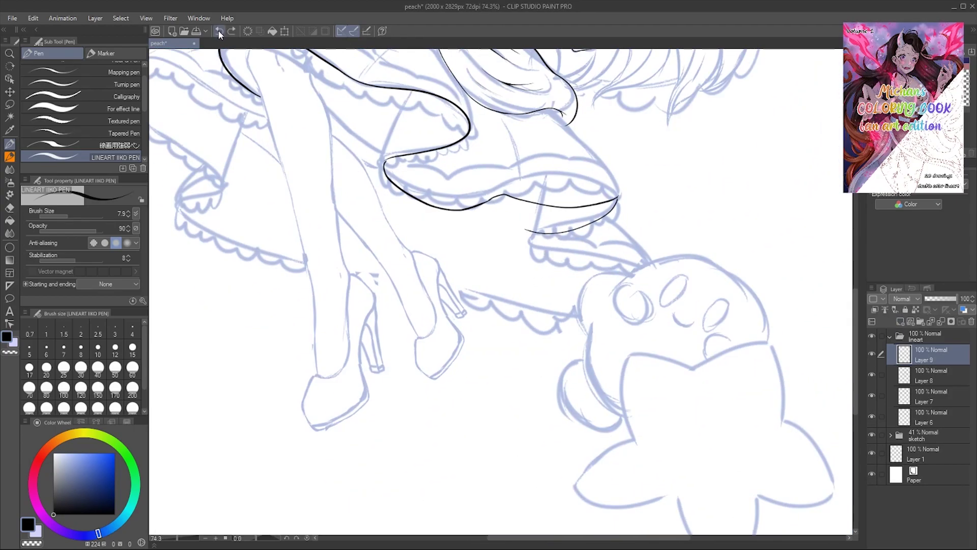
- Ink the back edges of the skirt from the hip drape to the hem and down to the star-riding companion
scroll(430, 97, "up", 5)
left_click_drag(430, 96, 605, 351)
left_click_drag(458, 110, 437, 89)
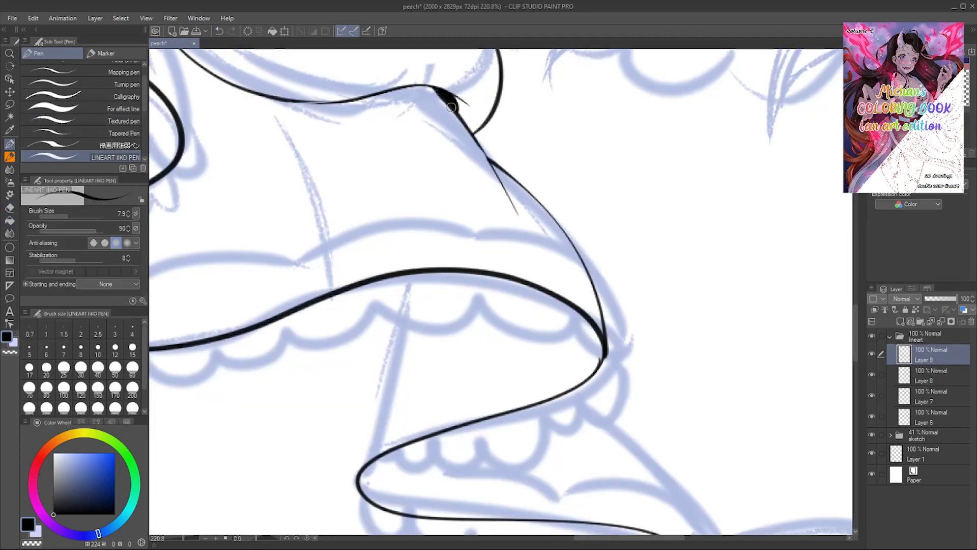
key("p")
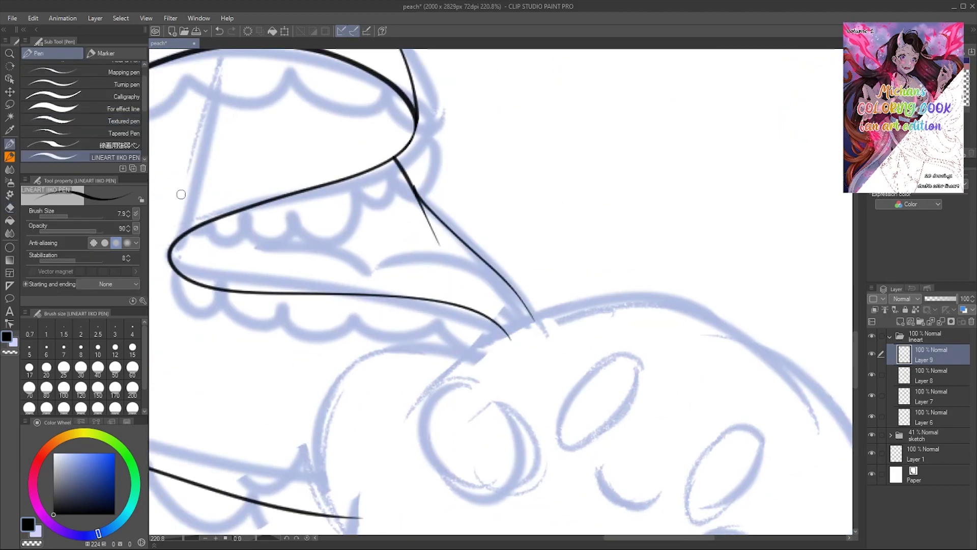
- Ink the skirt's front contour from the waist to the overskirt hem and clean up its line with the hard eraser
scroll(599, 350, "down", 3)
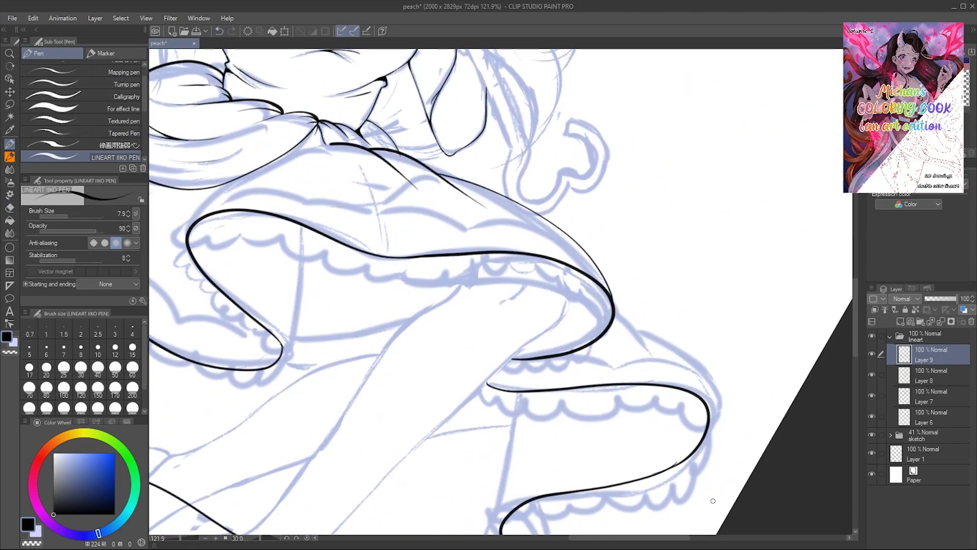
left_click_drag(713, 501, 432, 207)
key("ctrl+z")
key("e")
scroll(581, 329, "up", 5)
scroll(581, 330, "down", 3)
scroll(616, 263, "down", 3)
left_click_drag(179, 152, 262, 166)
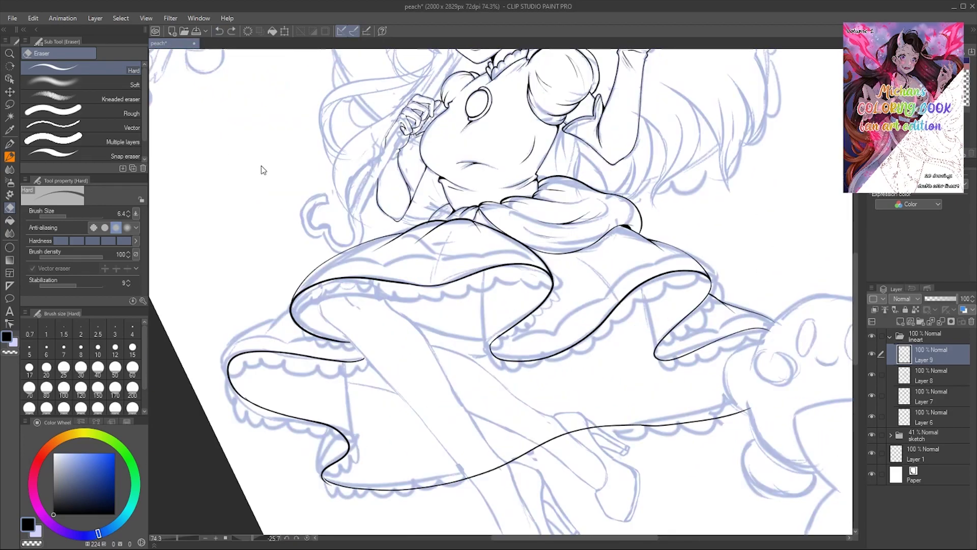
- Ink the inner fold lines from the skirt hem's crests down to its turned corners, trimming their ends with the hard eraser
scroll(467, 114, "up", 4)
mouse_move(466, 114)
left_mouse_down()
mouse_move(414, 205)
mouse_move(305, 127)
left_mouse_up()
key("p")
scroll(256, 113, "down", 5)
scroll(255, 114, "up", 5)
mouse_move(197, 109)
left_mouse_down()
mouse_move(460, 161)
mouse_move(509, 153)
left_mouse_up()
scroll(509, 153, "down", 5)
scroll(532, 149, "up", 5)
key("p")
scroll(529, 140, "down", 5)
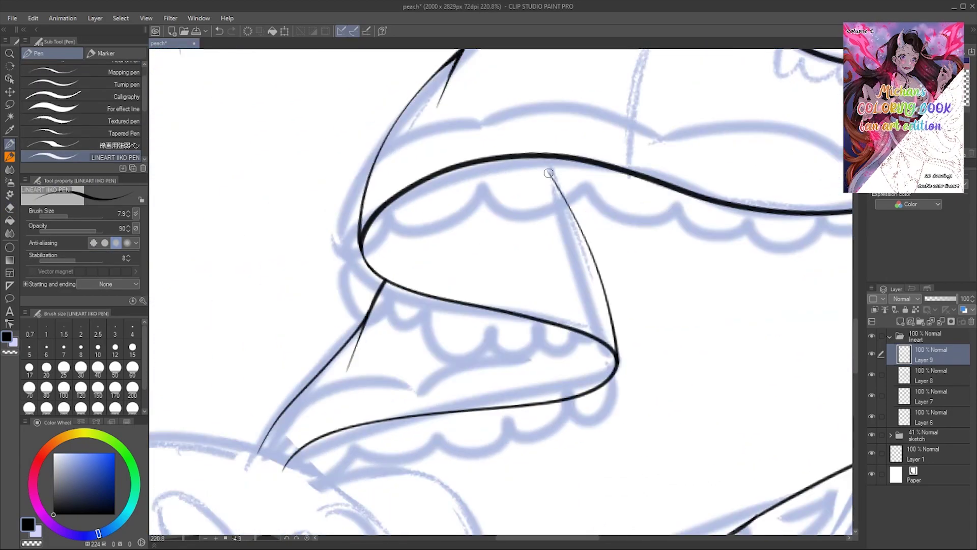
left_click_drag(220, 124, 304, 68)
scroll(304, 67, "up", 5)
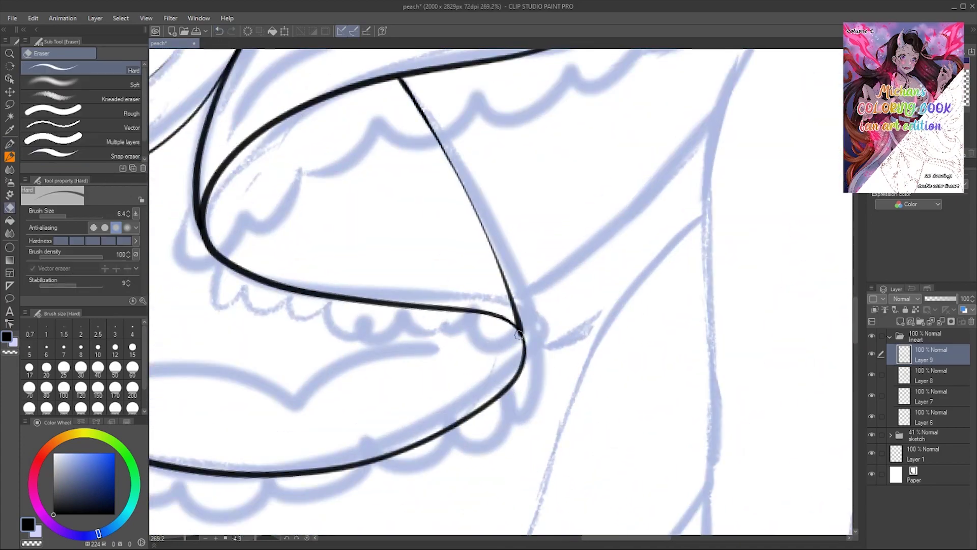
- Trim the fold line ends at the skirt hem's turned corners with the hard eraser and ink the fold line beneath the front crest
scroll(295, 248, "down", 5)
left_click_drag(295, 248, 426, 168)
scroll(426, 168, "up", 5)
scroll(426, 135, "down", 5)
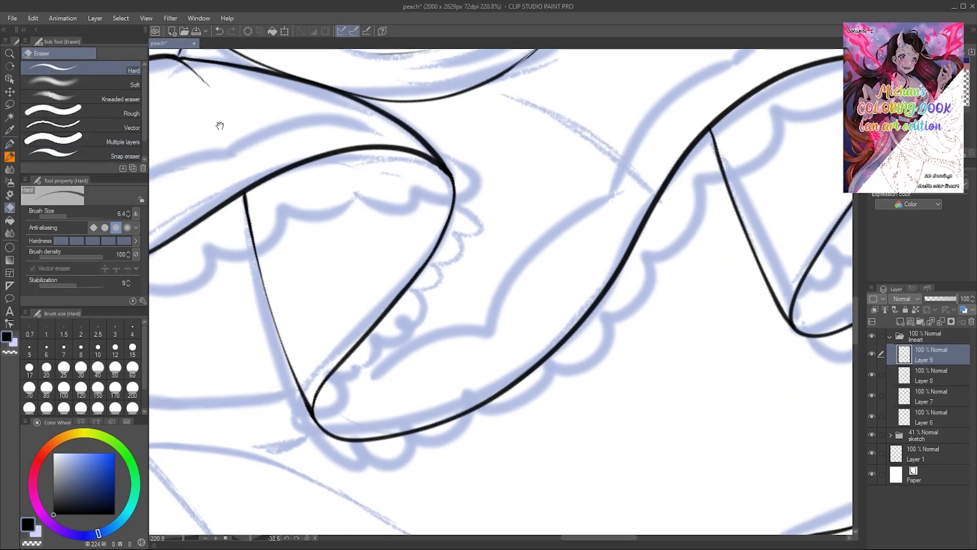
left_click_drag(425, 135, 514, 191)
scroll(514, 191, "up", 4)
scroll(565, 228, "down", 5)
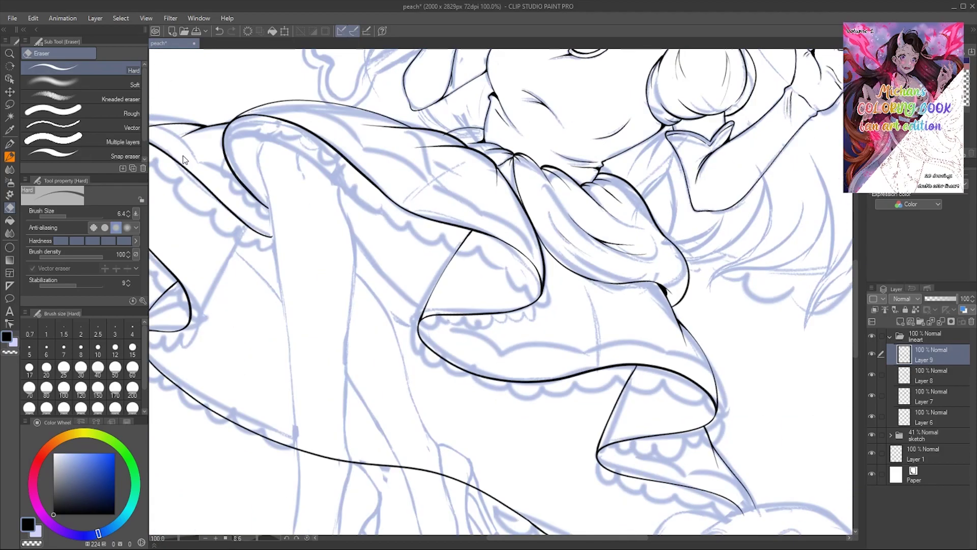
scroll(441, 178, "up", 5)
scroll(654, 337, "down", 5)
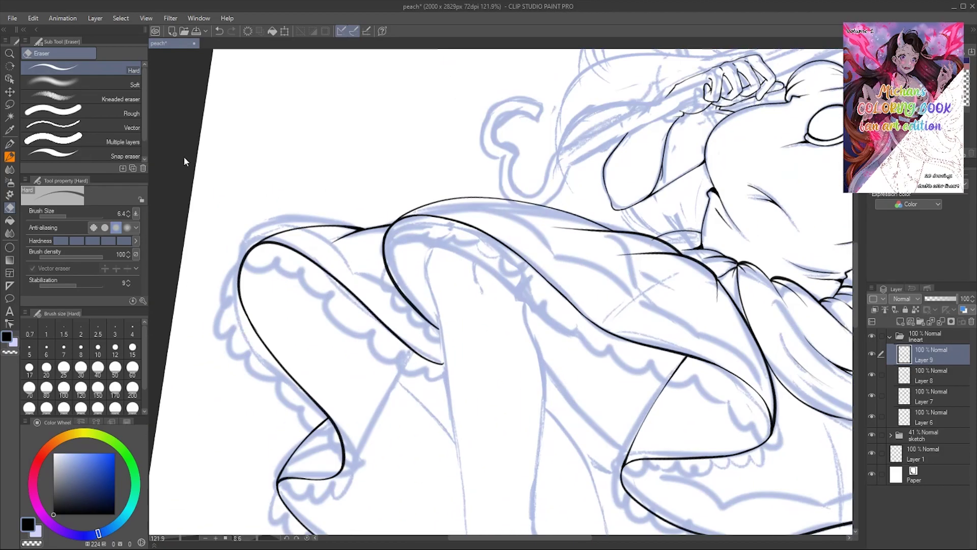
left_click_drag(184, 157, 201, 128)
key("p")
scroll(201, 129, "up", 4)
scroll(228, 121, "down", 5)
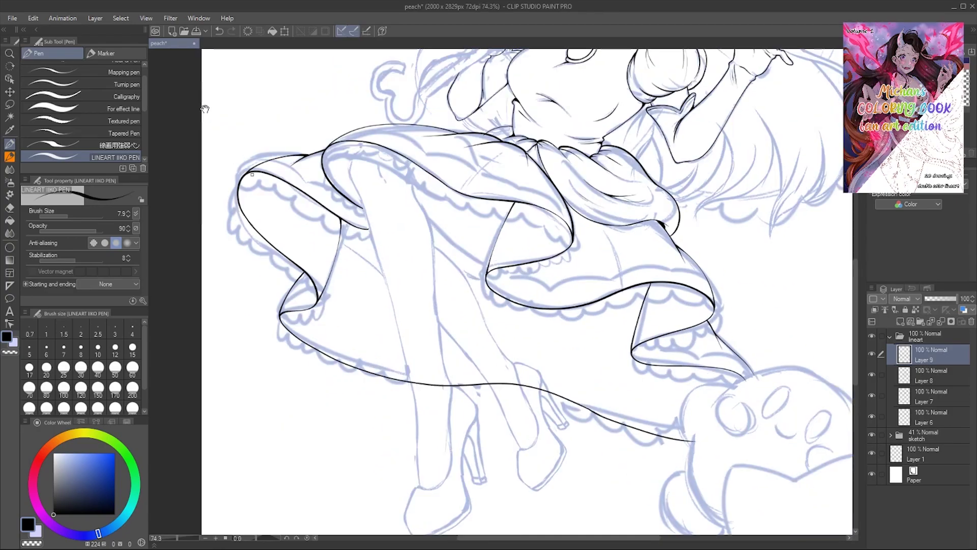
- Ink the inner border line of the trim band parallel to the skirt hem, from the front folds to the back, on a new layer
scroll(501, 292, "up", 2)
scroll(501, 292, "up", 3)
key("p")
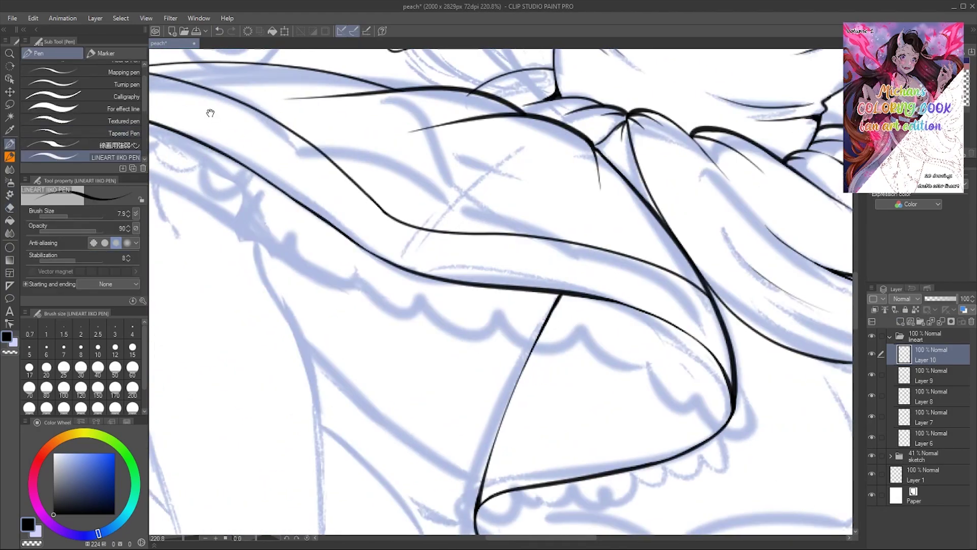
scroll(187, 160, "up", 1)
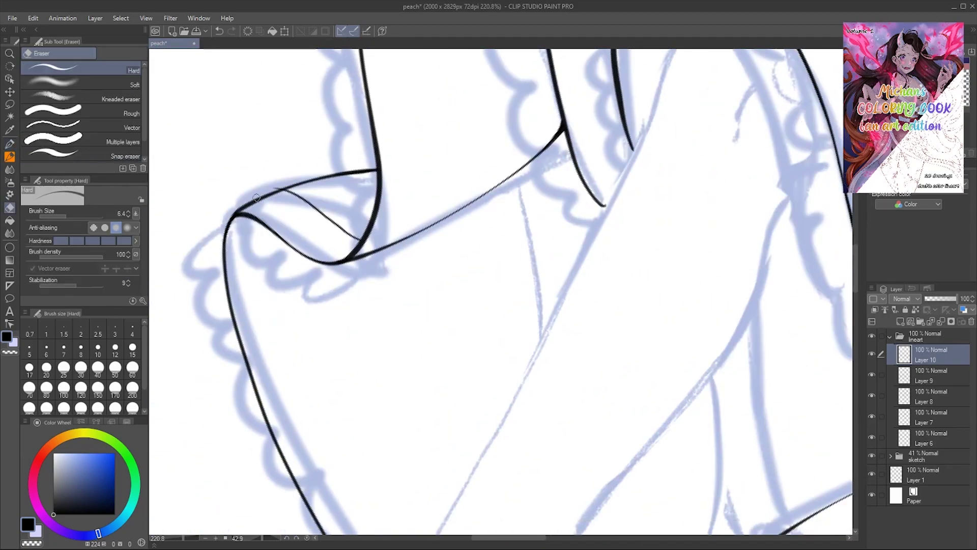
key("p")
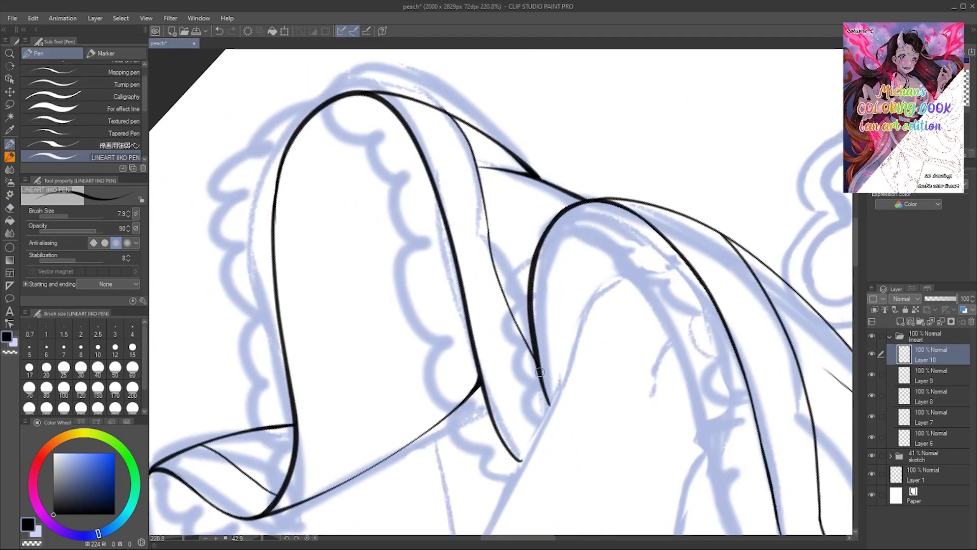
key("ctrl+0")
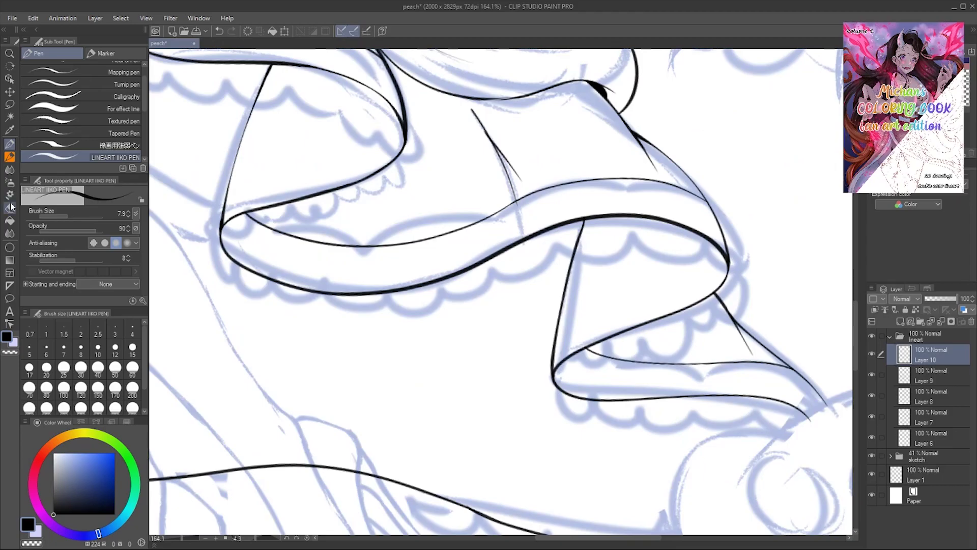
key("e")
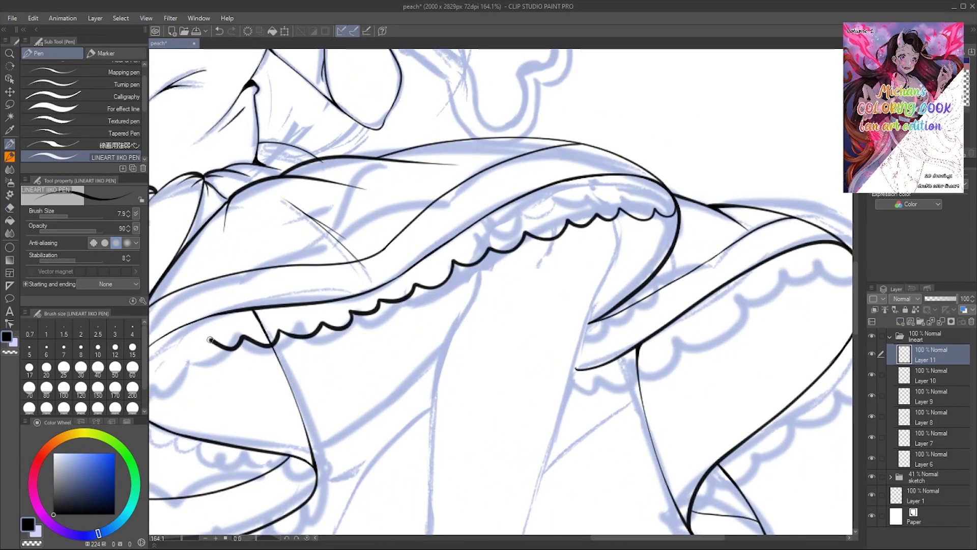
- Undo the scalloped lace stroke along the overskirt hem and set the rough body sketch on Layer 3 to 19% opacity
key("ctrl+z")
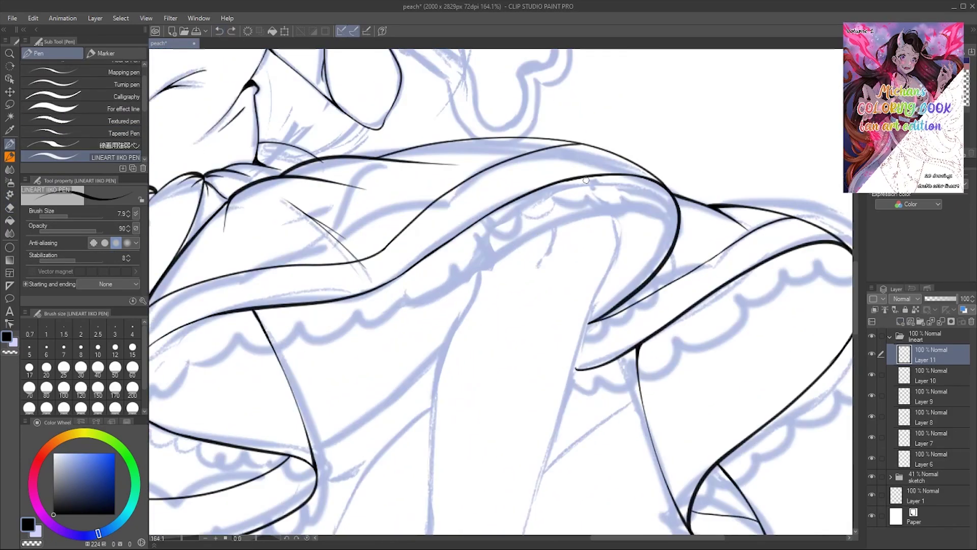
scroll(870, 472, "down", 3)
left_click(871, 468)
left_click(871, 489)
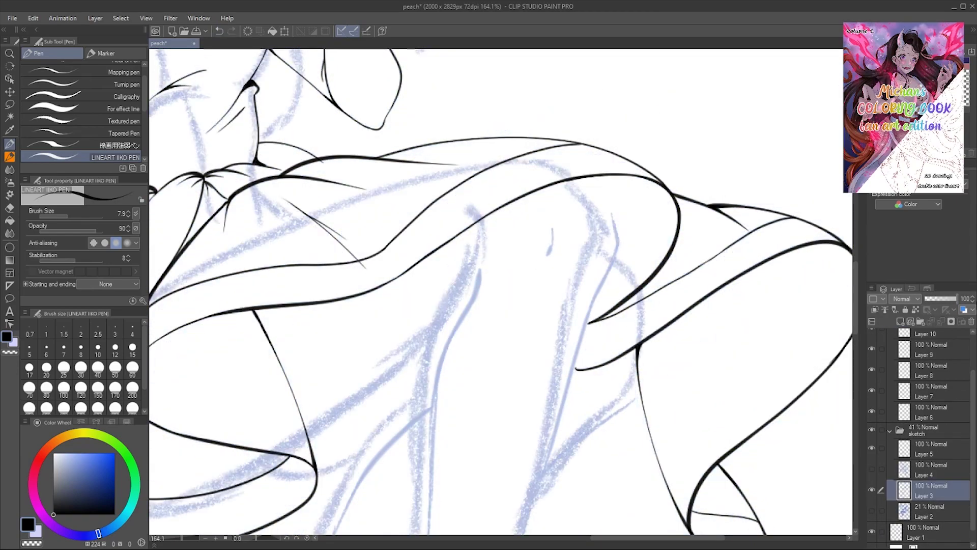
left_click(877, 487)
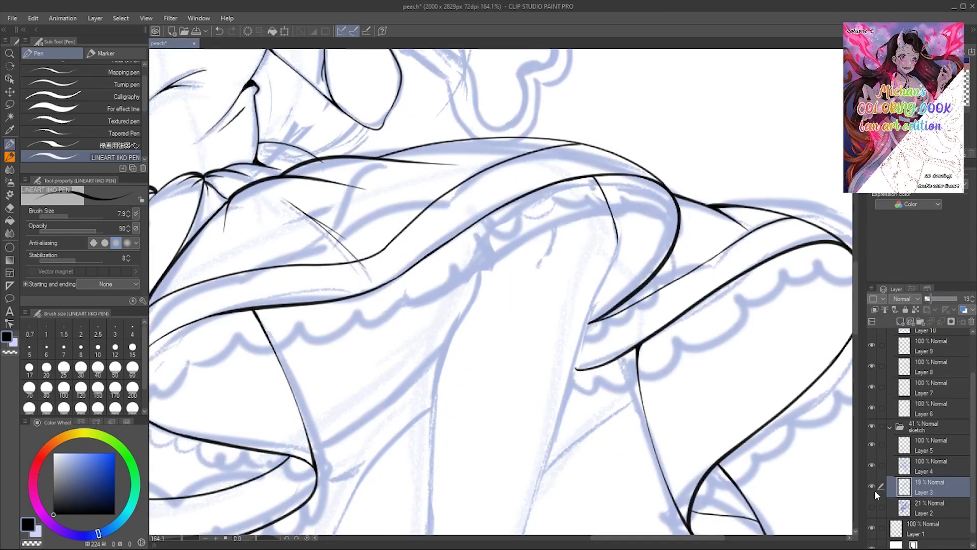
- Ink the front leg's contours on Layer 11, from the thigh under the overskirt down through the knee and shin
left_click(906, 356)
scroll(181, 158, "down", 5)
scroll(181, 158, "up", 5)
left_click(10, 207)
key("p")
mouse_move(382, 299)
left_mouse_down()
mouse_move(415, 214)
mouse_move(188, 157)
left_mouse_up()
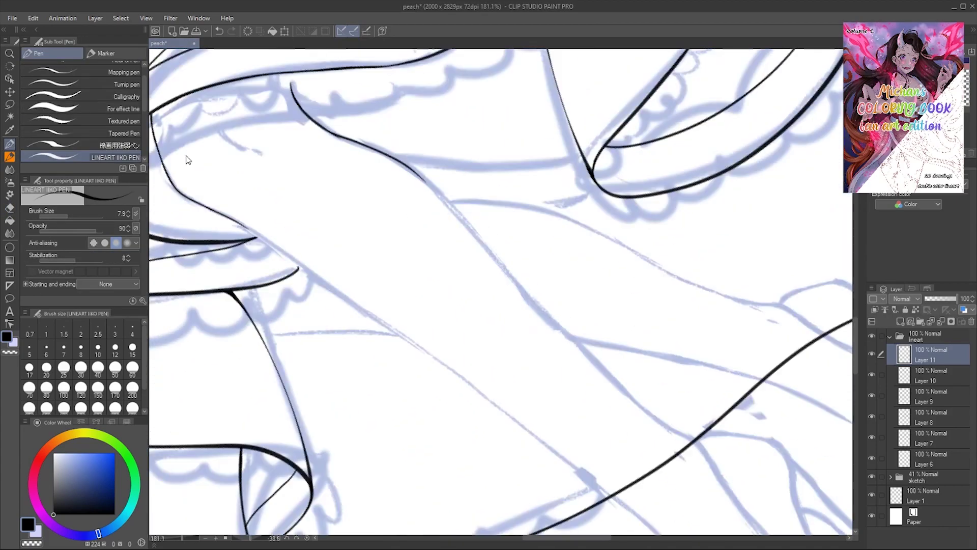
mouse_move(424, 185)
left_mouse_down()
mouse_move(305, 255)
mouse_move(254, 305)
mouse_move(194, 192)
mouse_move(200, 105)
mouse_move(212, 103)
mouse_move(182, 164)
mouse_move(204, 153)
mouse_move(210, 122)
left_mouse_up()
scroll(255, 305, "up", 3)
scroll(181, 163, "up", 2)
scroll(182, 163, "down", 5)
- Ink the front foot with its high-heeled shoe and clean up the ankle and shoe lines with the hard eraser
scroll(502, 288, "up", 3)
scroll(209, 120, "down", 3)
scroll(210, 122, "up", 3)
key("ctrl+@")
key("e")
left_click_drag(207, 171, 8, 214)
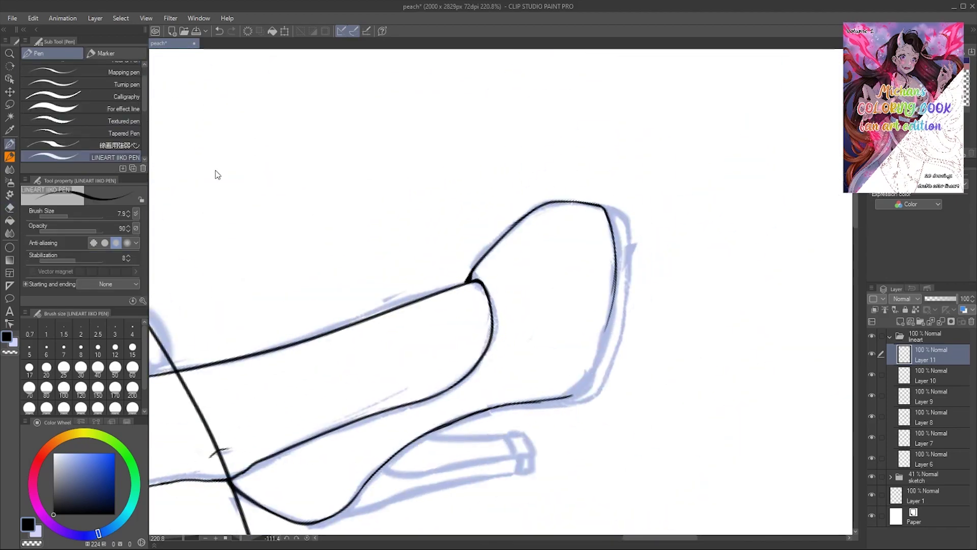
left_click_drag(434, 250, 582, 203)
key("e")
key("p")
key("ctrl+z")
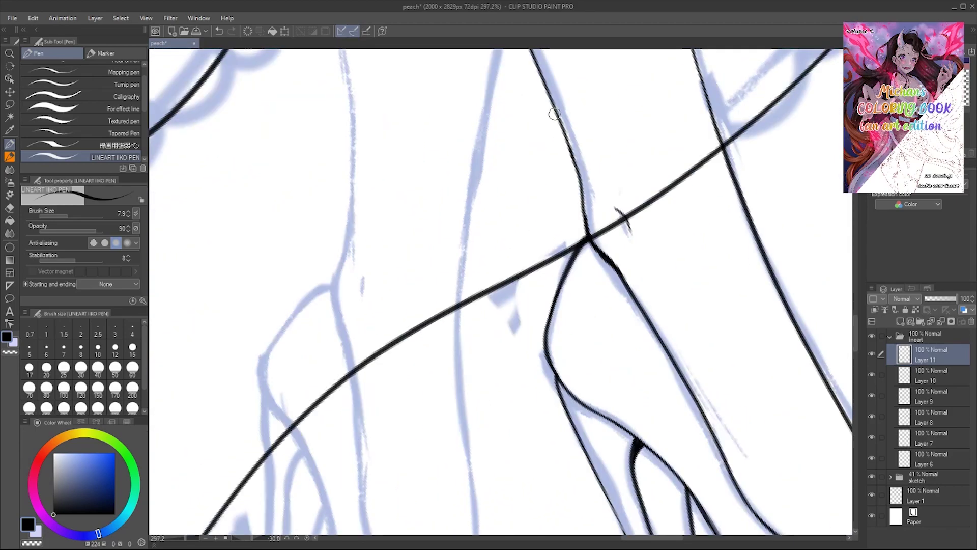
key("e")
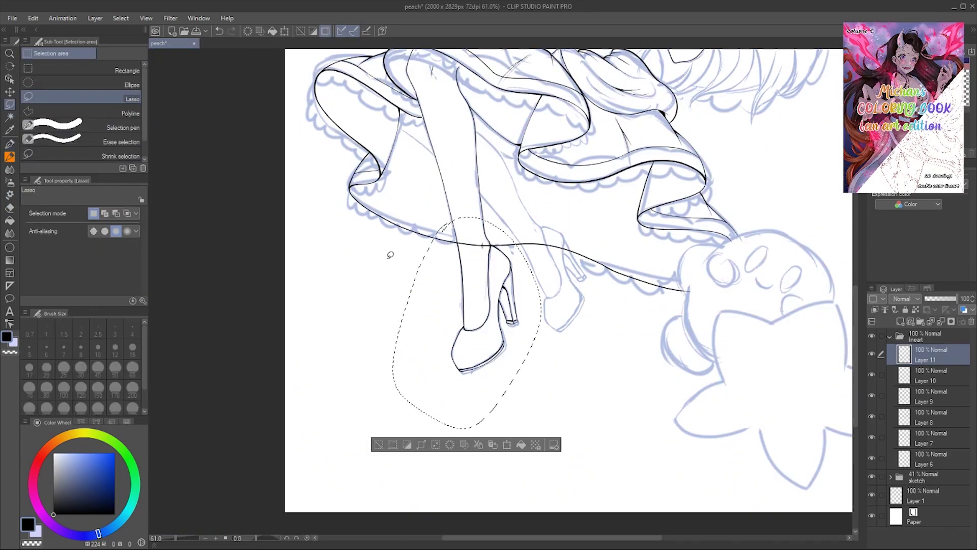
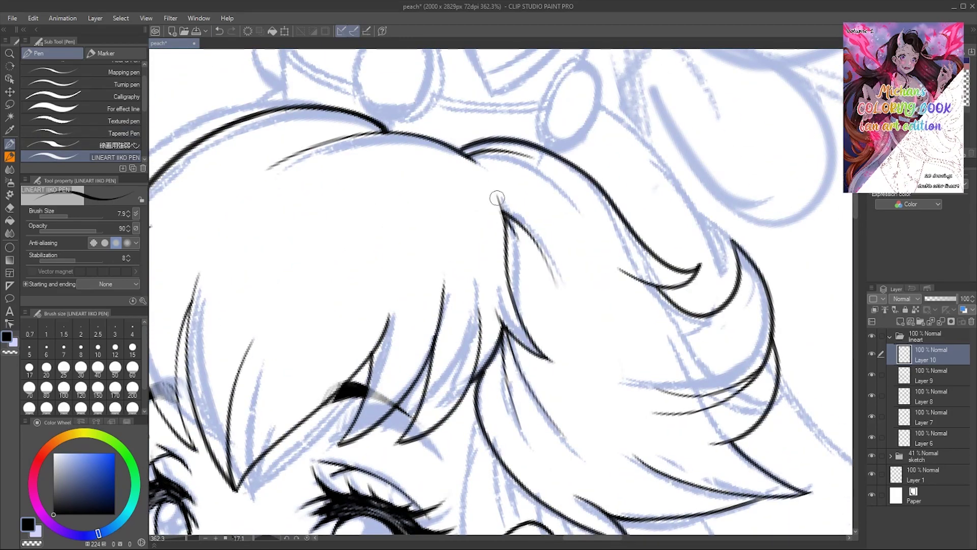
- Ink the hair locks around the ear and round earring, checking the face in a mirrored view
scroll(497, 198, "down", 6)
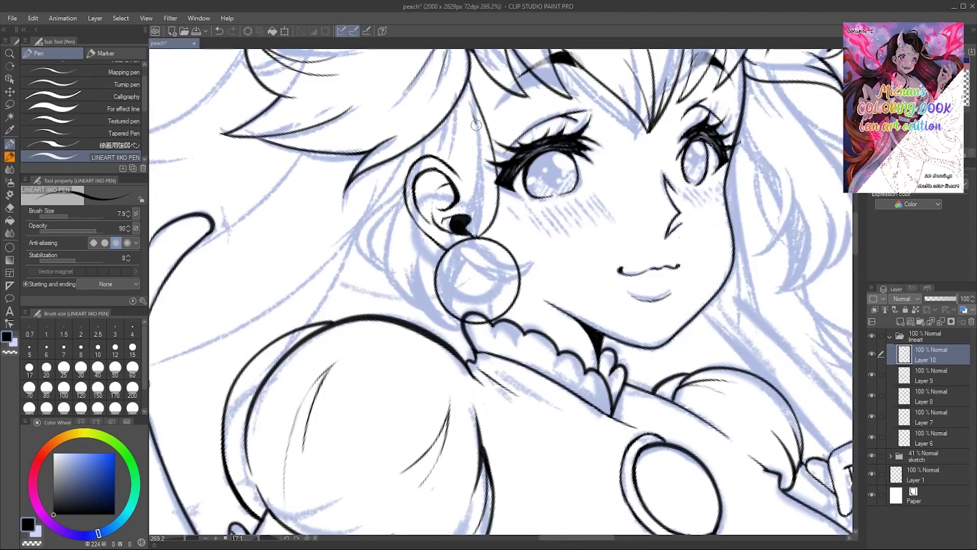
key("h")
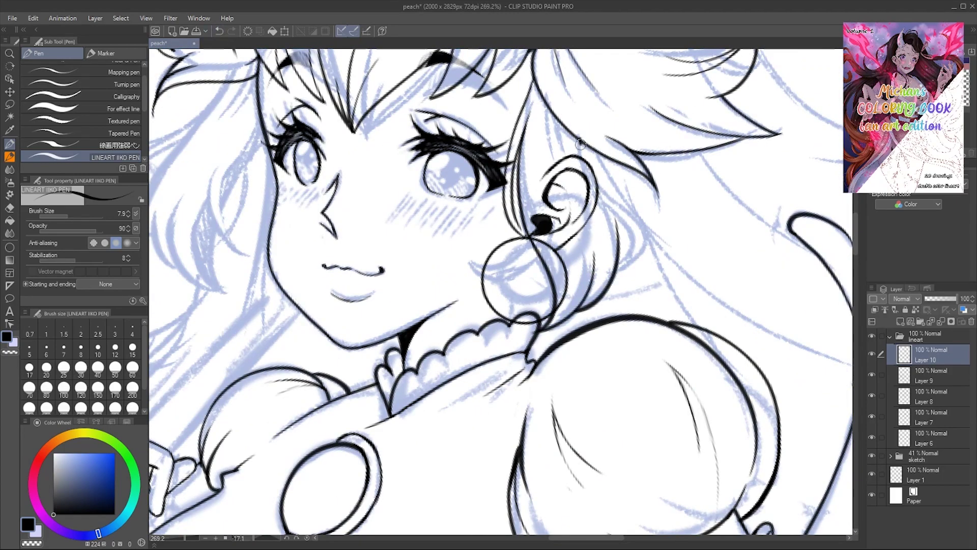
key("e")
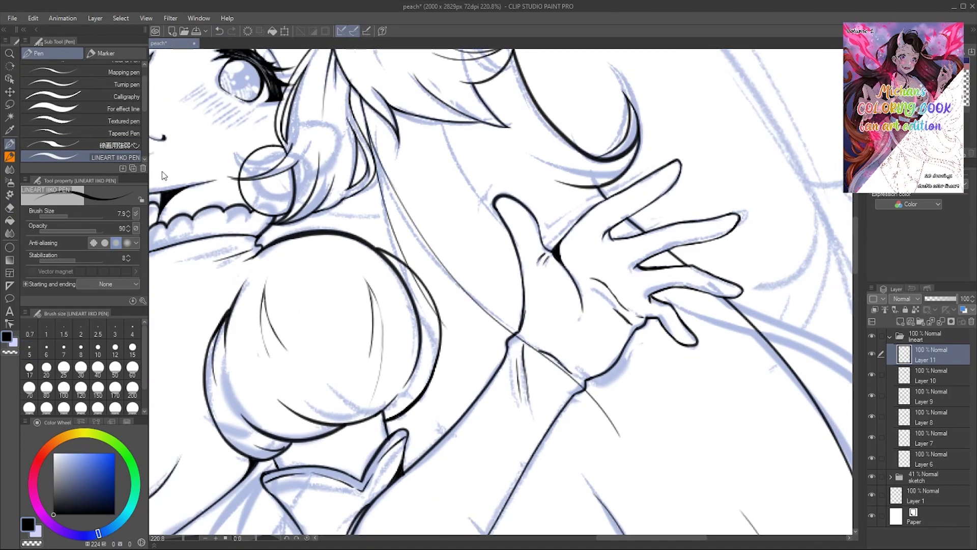
- Erase the hair line crossing the raised wrist and ink the outer hair mass with its pointed tips behind the arm
key("e")
left_click_drag(517, 337, 580, 386)
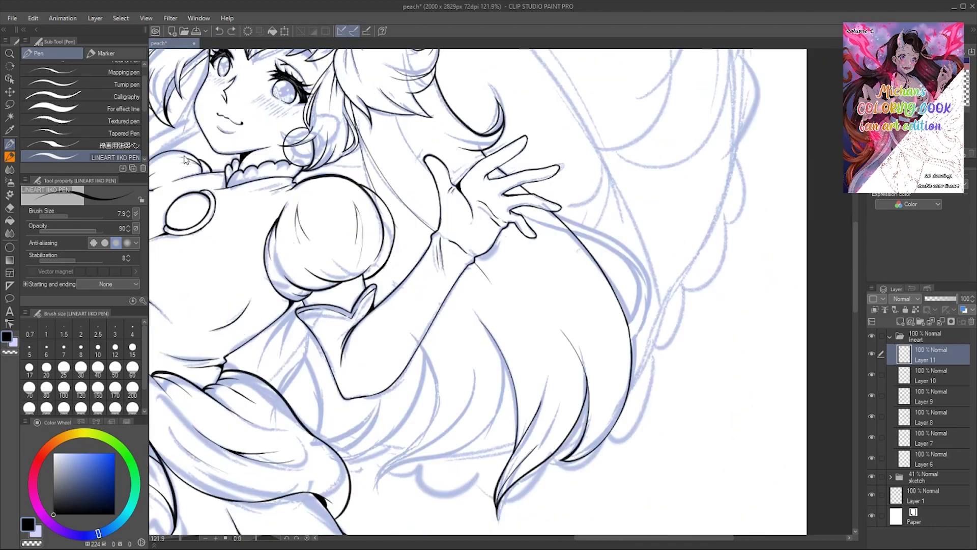
key("p")
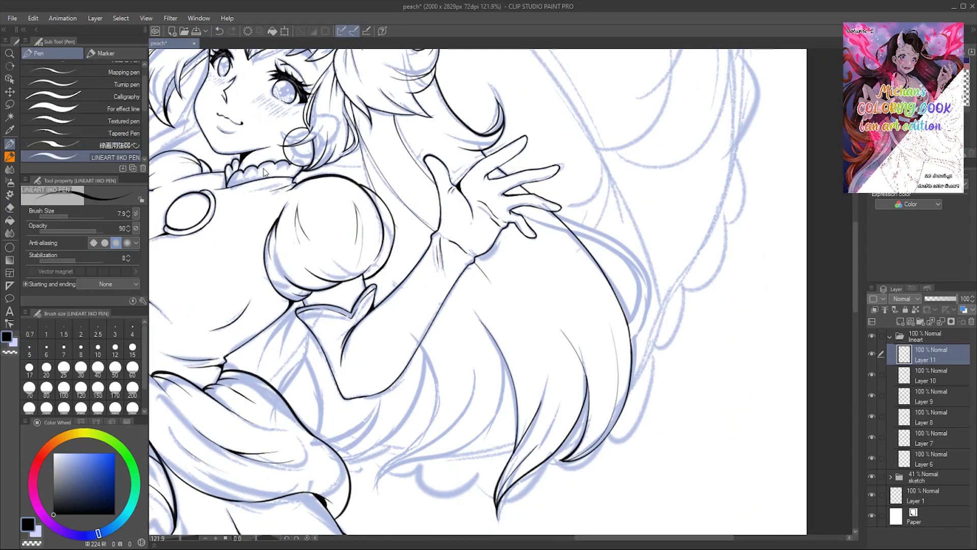
scroll(264, 172, "up", 4)
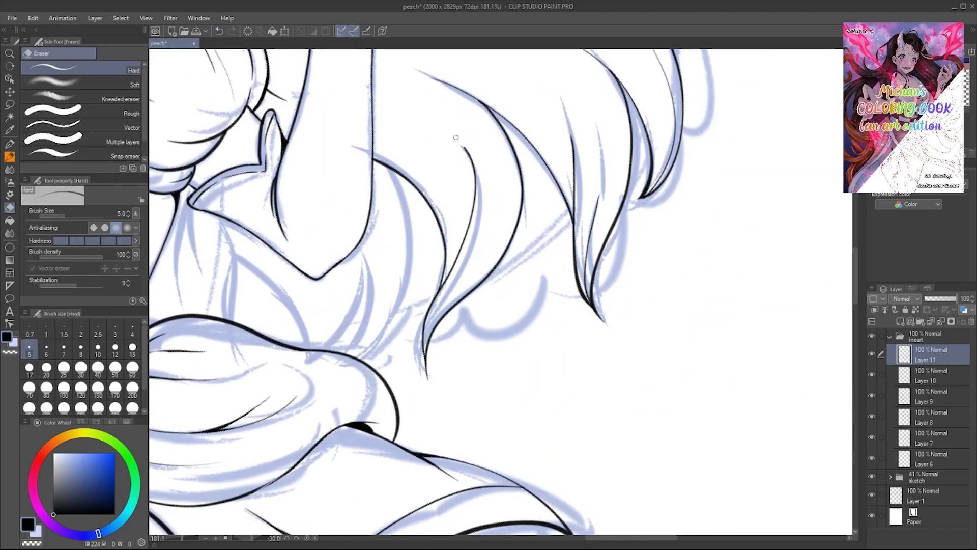
- Ink the curved, tapering hair strands hanging beneath the raised forearm down to the waist drape
scroll(226, 112, "up", 3)
left_click_drag(227, 110, 17, 207)
key("p")
scroll(598, 288, "down", 8)
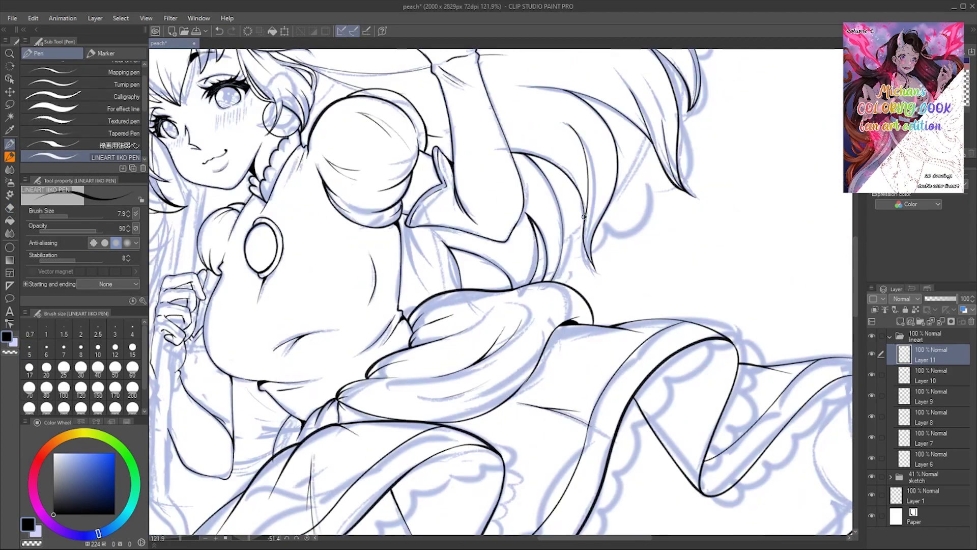
left_click_drag(356, 193, 454, 189)
scroll(517, 297, "up", 8)
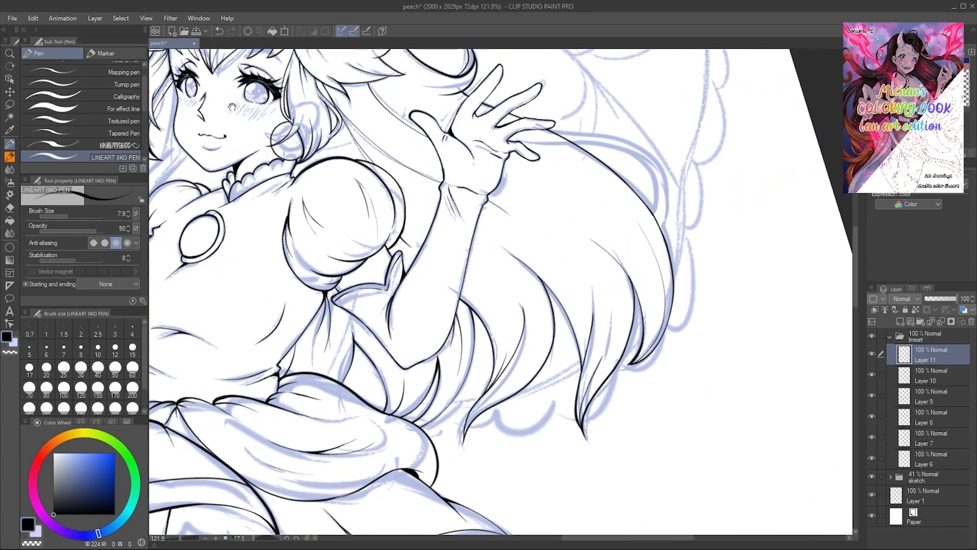
- Ink the outer curl of the flowing hair beside the raised hand and clean up its overlaps with the hard eraser
key("e")
mouse_move(356, 203)
left_mouse_down()
mouse_move(234, 105)
mouse_move(435, 282)
left_mouse_up()
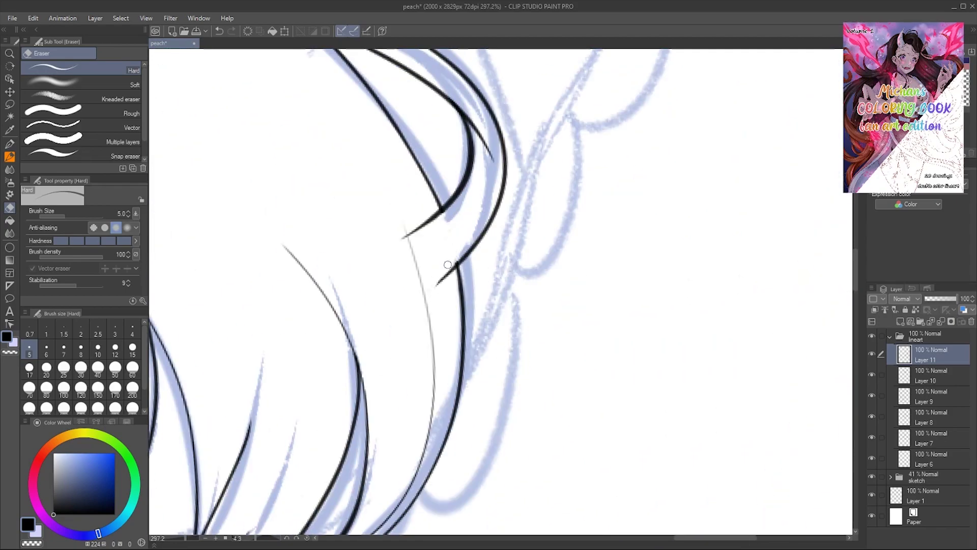
mouse_move(265, 174)
left_mouse_down()
mouse_move(331, 229)
mouse_move(183, 158)
mouse_move(357, 244)
left_mouse_up()
key("p")
scroll(439, 260, "down", 1)
key("h")
scroll(548, 299, "down", 3)
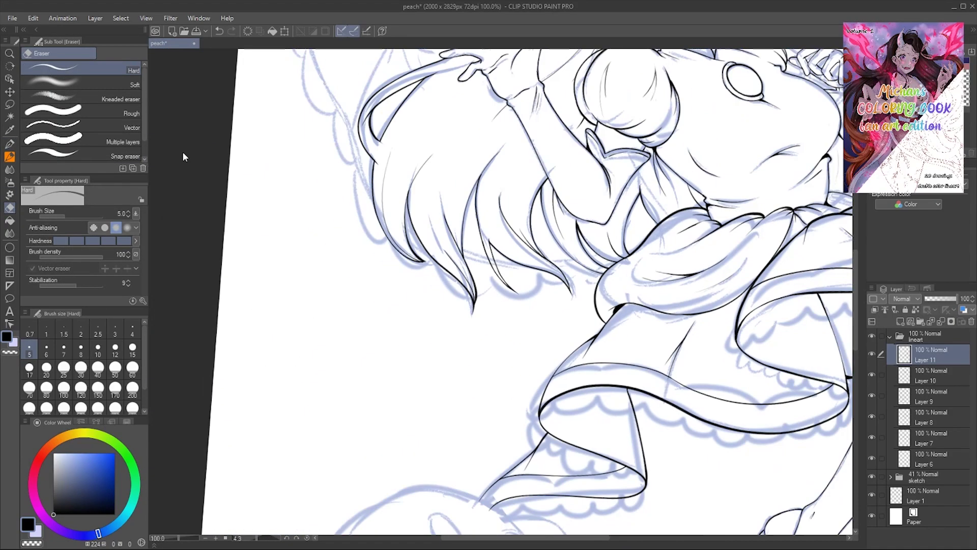
- Ink the long front hair lock that sweeps past the gripping hand toward the skirt
key("h")
key("p")
scroll(407, 255, "up", 2)
scroll(500, 293, "down", 2)
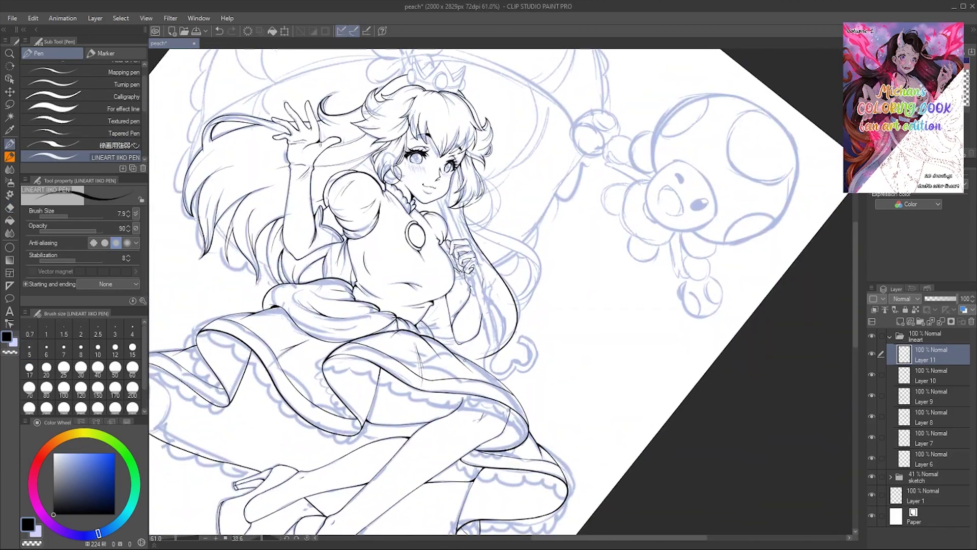
- Clean up the line art where the front waist meets the skirt on Layer 8 with the hard eraser
scroll(501, 293, "up", 2)
key("e")
scroll(701, 312, "up", 2)
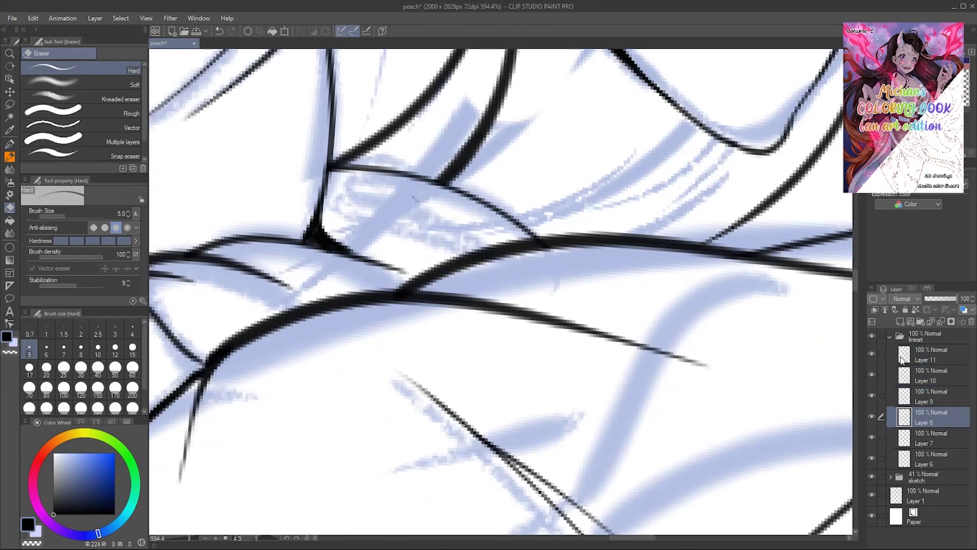
scroll(700, 312, "down", 3)
key("p")
scroll(240, 168, "down", 1)
- Ink the inner strands and looping outer curve of the long hair lock beside the gripping hand, erasing overlaps
scroll(202, 104, "up", 2)
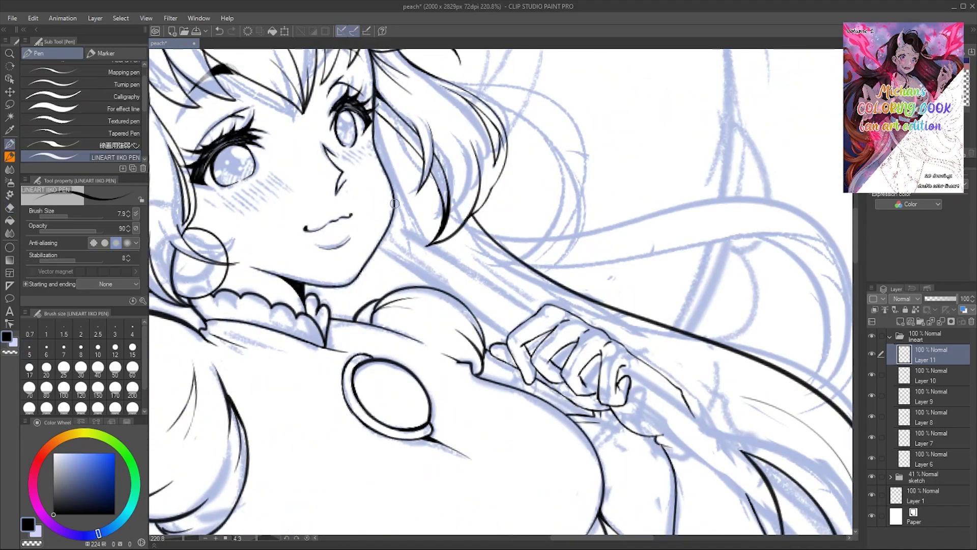
scroll(509, 146, "up", 2)
key("e")
scroll(510, 146, "down", 3)
key("p")
scroll(510, 146, "up", 3)
key("e")
scroll(492, 129, "down", 1)
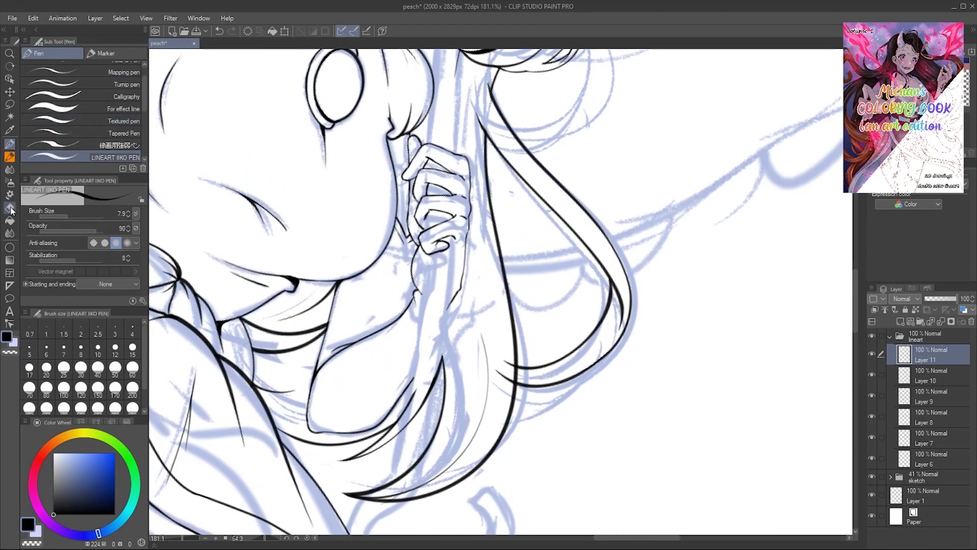
- Ink the lower hair strands and pointed tips beneath the bent front arm, tidying their ends with the hard eraser
scroll(500, 293, "down", 1)
scroll(501, 294, "up", 2)
scroll(500, 294, "down", 3)
scroll(501, 293, "up", 3)
scroll(242, 161, "down", 1)
key("e")
scroll(242, 160, "down", 2)
scroll(242, 160, "up", 2)
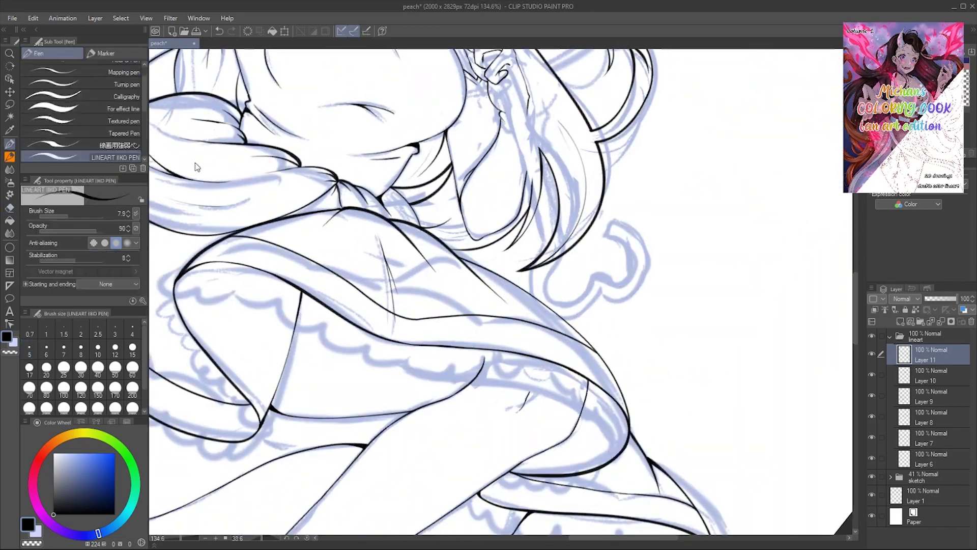
left_click(9, 145)
- Review the whole line art with the sketch folder hidden, show the sketch again and add a new layer
scroll(385, 267, "down", 3)
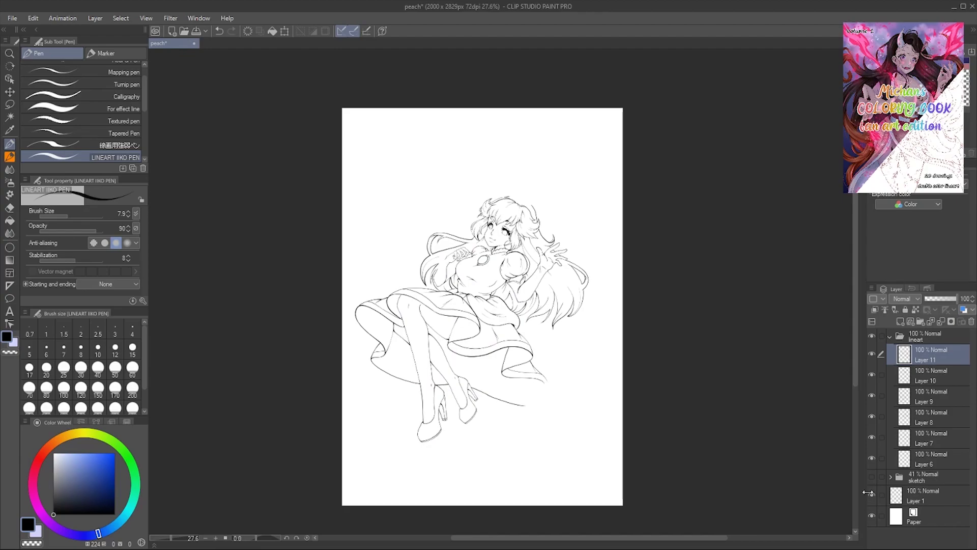
left_click(872, 476)
left_click(898, 321)
- Ink the pointed outline of the crown on Layer 12, including the curved side spikes and the central peak
scroll(502, 193, "up", 4)
key("h")
left_click_drag(455, 150, 452, 212)
key("h")
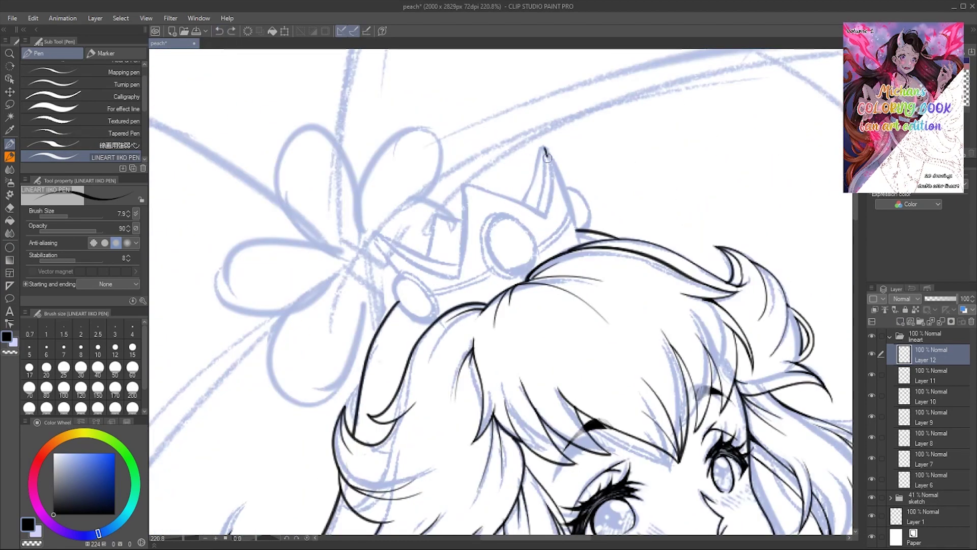
left_click_drag(186, 67, 583, 405)
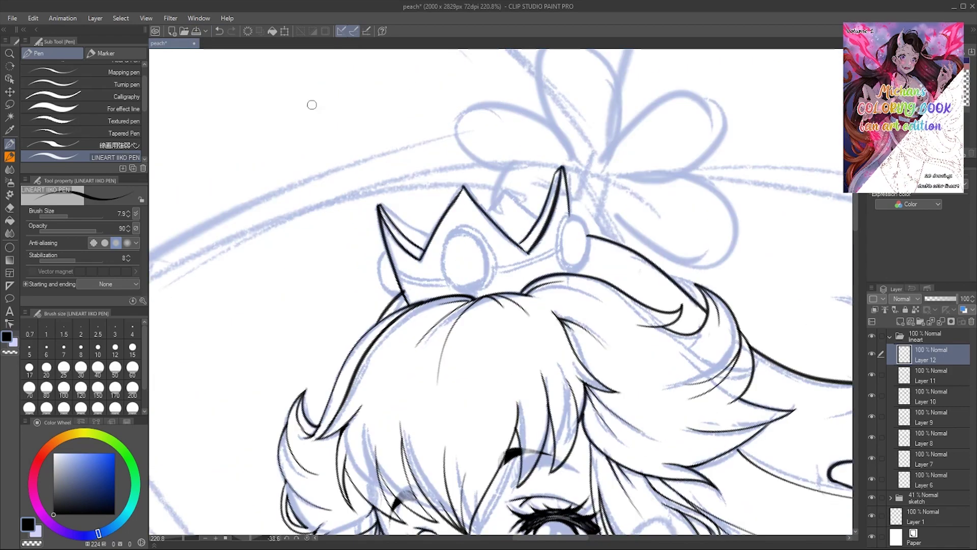
left_click_drag(568, 208, 575, 280)
left_click_drag(183, 367, 179, 172)
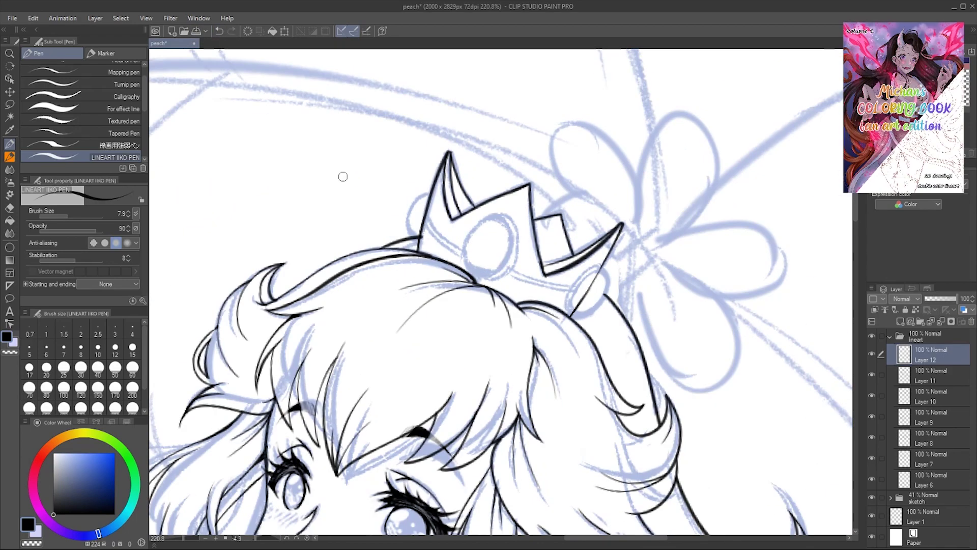
- Ink the double band line along the crown's base and tidy its ends at the crown edges with the hard eraser
scroll(533, 246, "down", 2)
left_click_drag(533, 246, 452, 202)
key("e")
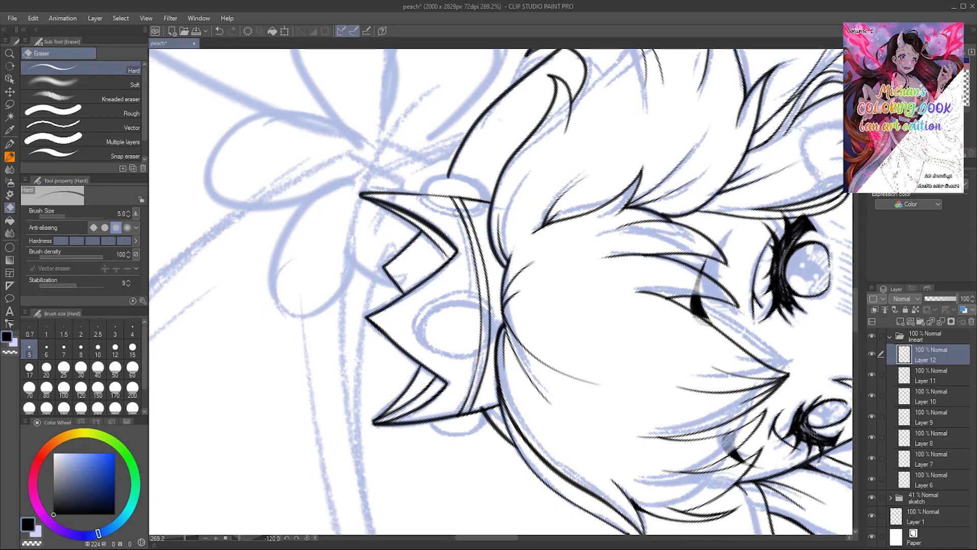
key("p")
scroll(338, 192, "up", 2)
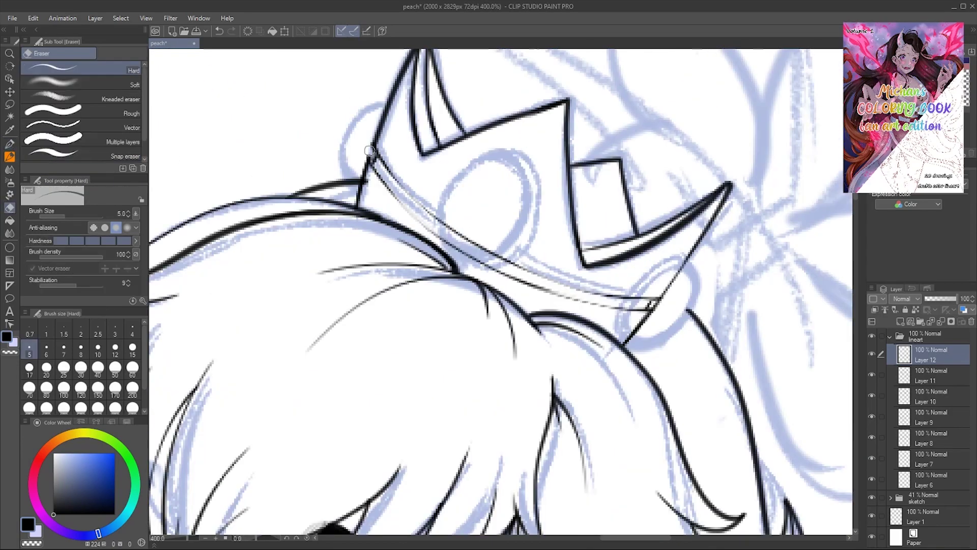
scroll(192, 157, "down", 3)
scroll(275, 237, "up", 3)
scroll(275, 236, "down", 3)
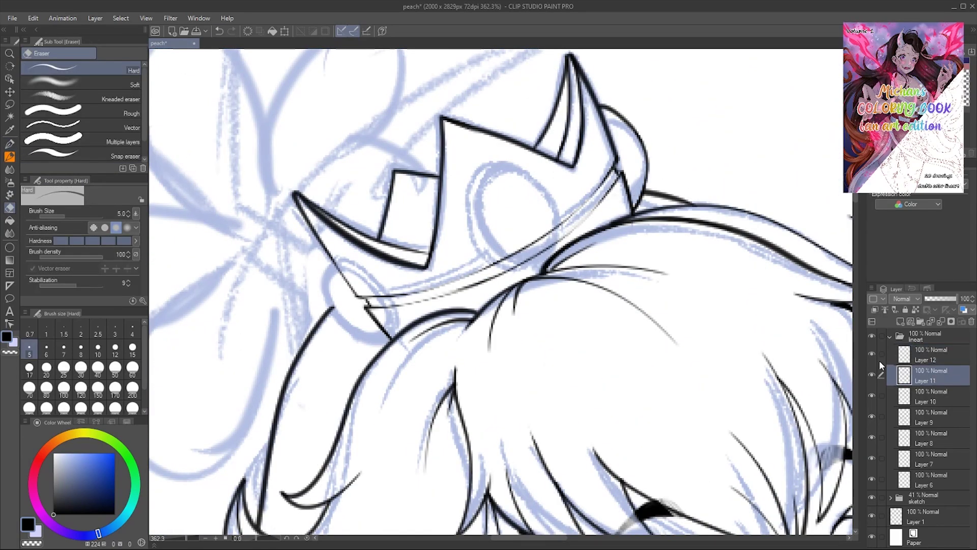
- Ink the oval gems at both sides of the crown and erase the crown lines that overlap them
scroll(530, 283, "up", 3)
left_click_drag(538, 314, 558, 220)
key("e")
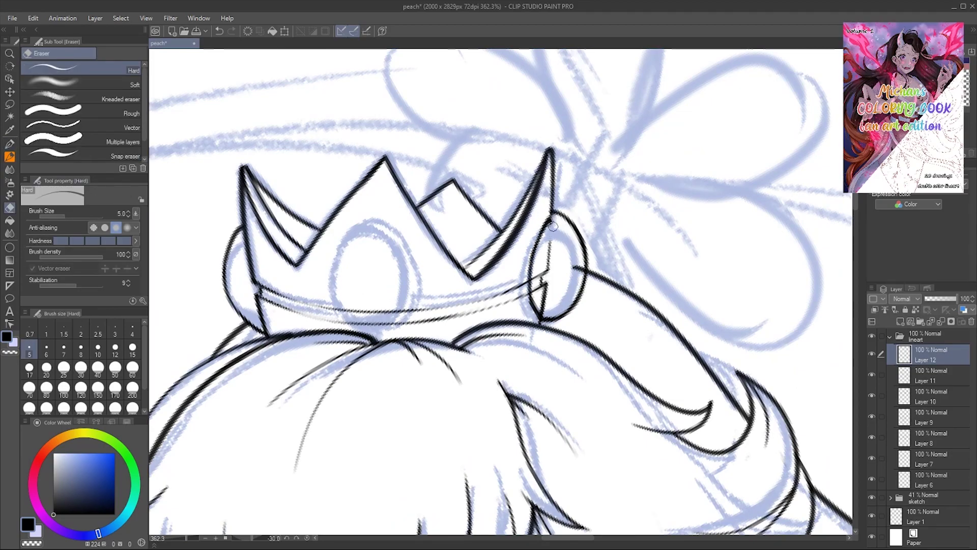
left_click(872, 356)
key("p")
key("h")
scroll(510, 326, "down", 5)
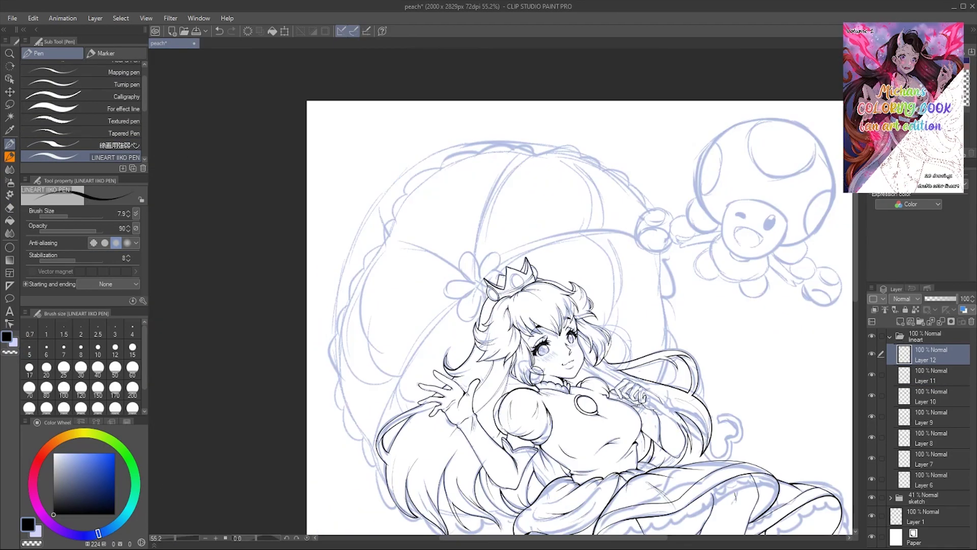
- Ink the crown's central oval gem, erase the band lines inside it and adjust the lassoed gem with a Scale/Rotate transformation
scroll(510, 325, "up", 4)
key("m")
key("e")
mouse_move(511, 326)
left_mouse_down()
mouse_move(175, 162)
mouse_move(481, 286)
mouse_move(329, 174)
mouse_move(569, 217)
mouse_move(524, 178)
left_mouse_up()
key("m")
key("Return")
key("e")
key("h")
scroll(538, 184, "up", 2)
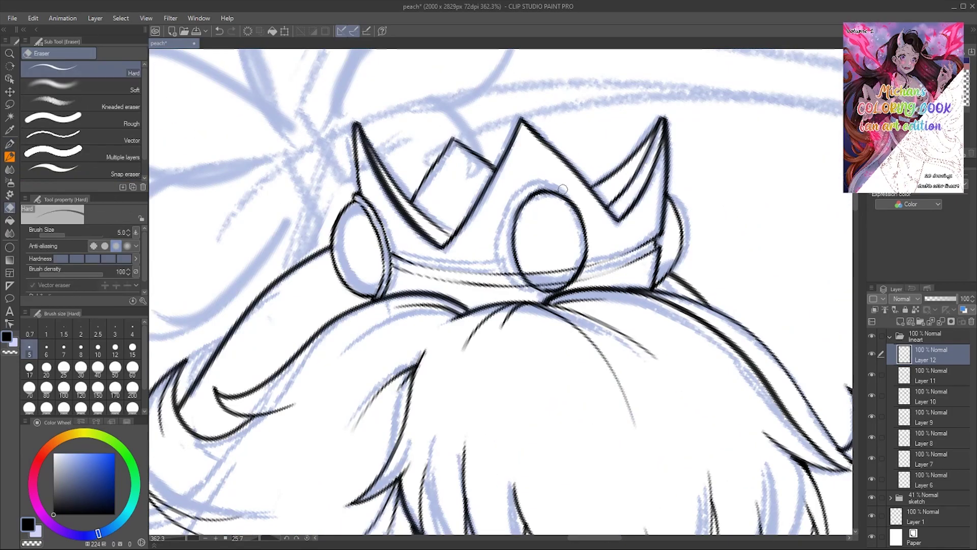
key("p")
key("h")
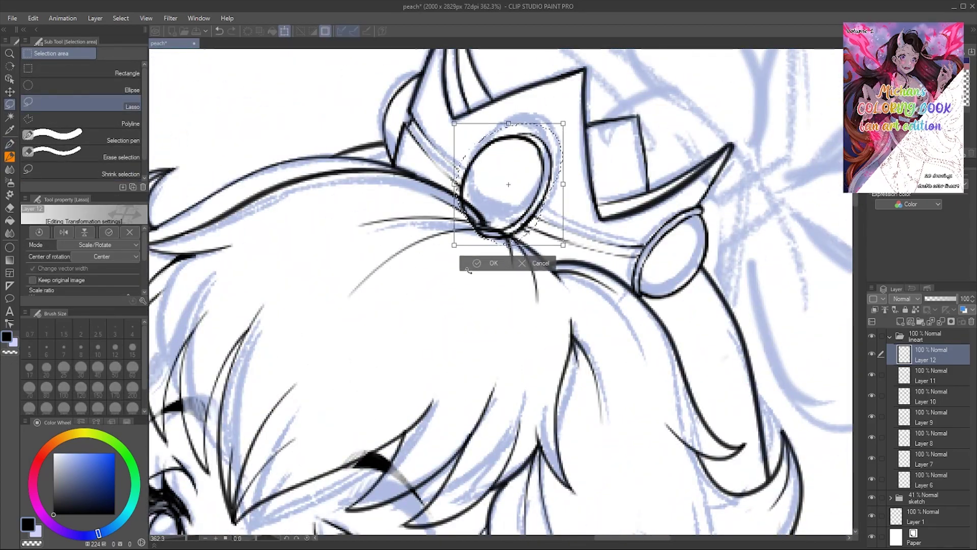
- Draw the straight parasol shaft on Layer 13 and fit a five-petal flower stamp at 27% opacity over its tip
key("e")
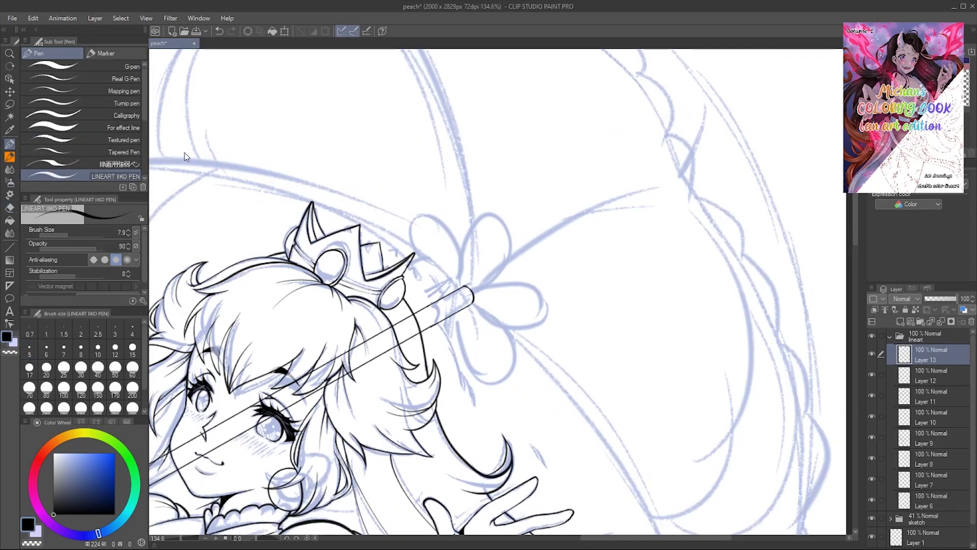
scroll(147, 162, "down", 5)
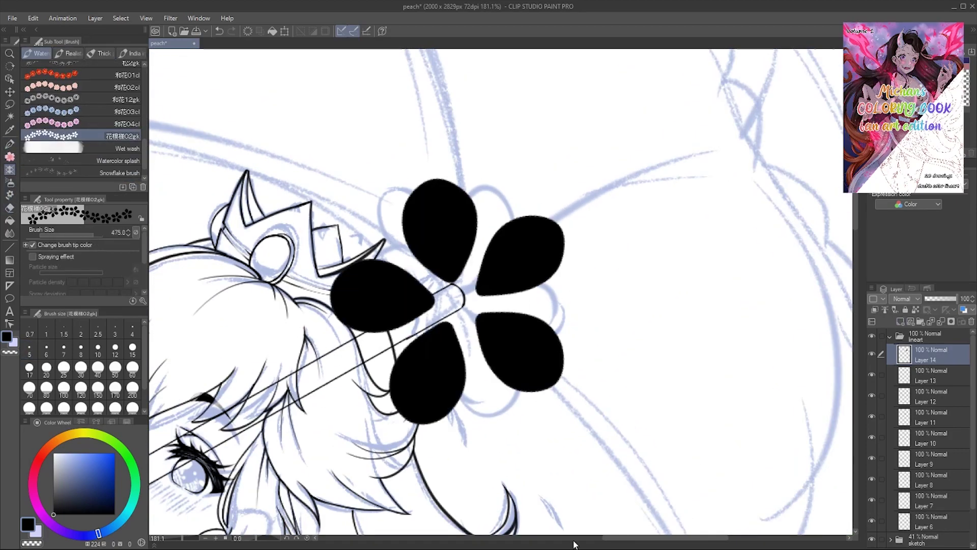
key("ctrl+t")
key("Return")
left_click(925, 377)
key("p")
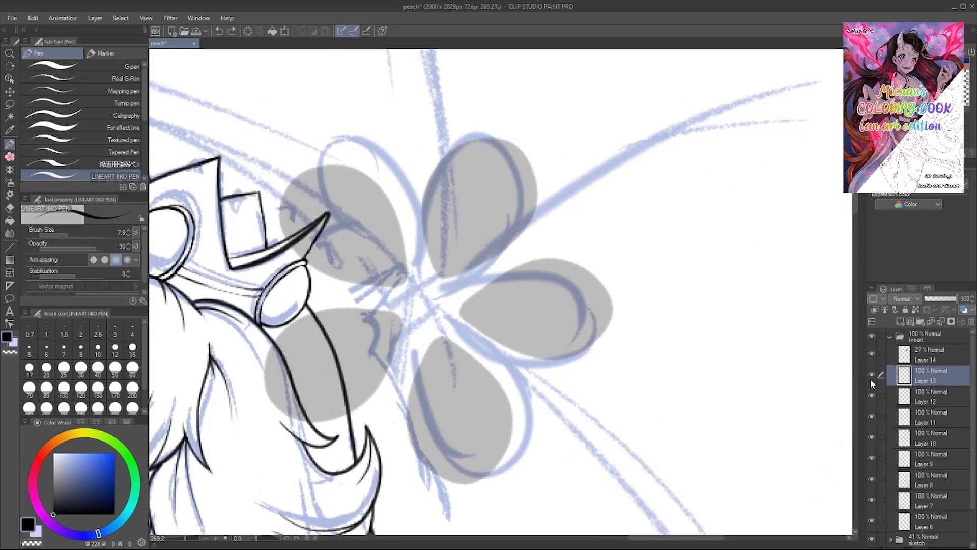
- Ink the outlines of the upper flower petals on Layer 15, following the grey petal guide and the sketch
left_click_drag(426, 270, 509, 239)
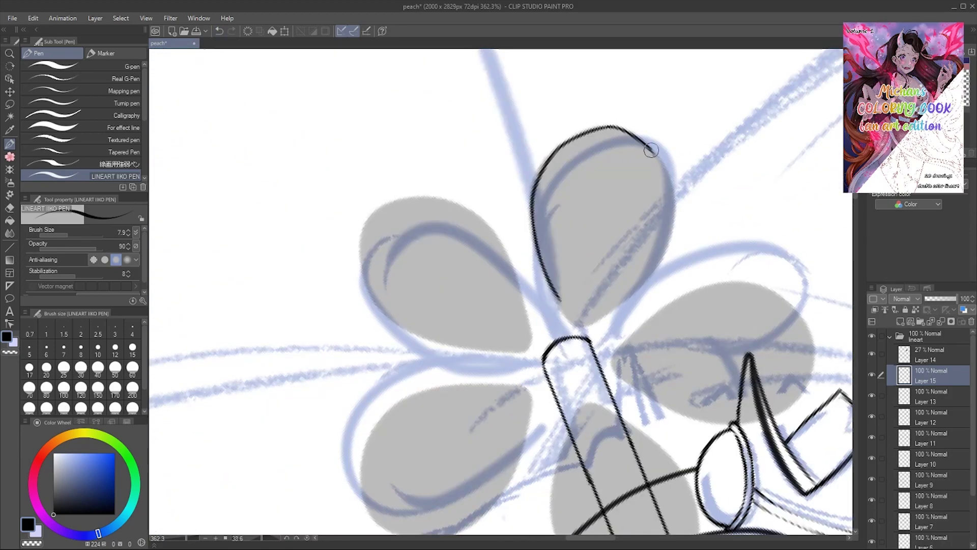
mouse_move(264, 173)
left_mouse_down()
mouse_move(249, 192)
mouse_move(277, 213)
mouse_move(476, 306)
left_mouse_up()
key("h")
key("e")
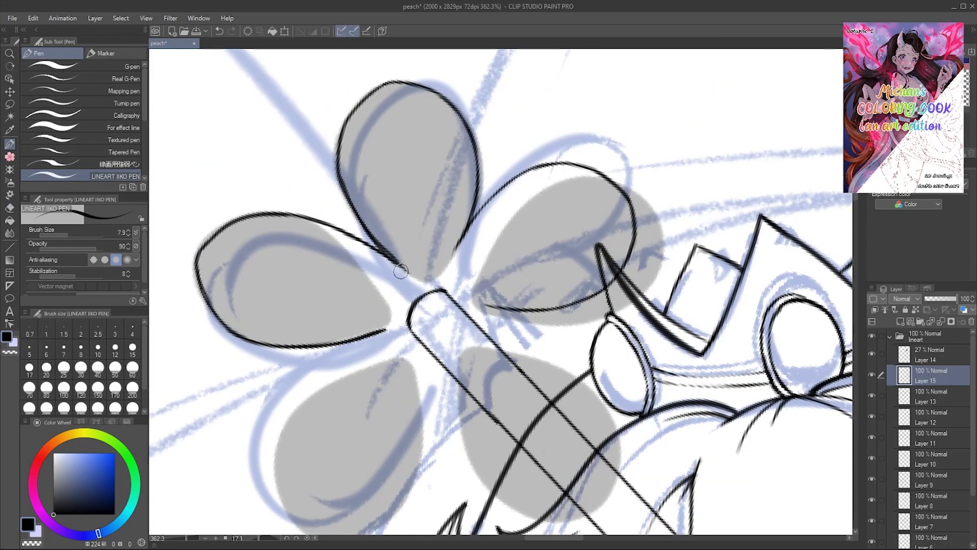
scroll(244, 157, "down", 5)
scroll(557, 274, "up", 4)
- Ink the remaining flower petals around the parasol tip and clean their pointed ends with the hard eraser
key("h")
mouse_move(557, 274)
left_mouse_down()
mouse_move(357, 229)
mouse_move(203, 213)
left_mouse_up()
key("e")
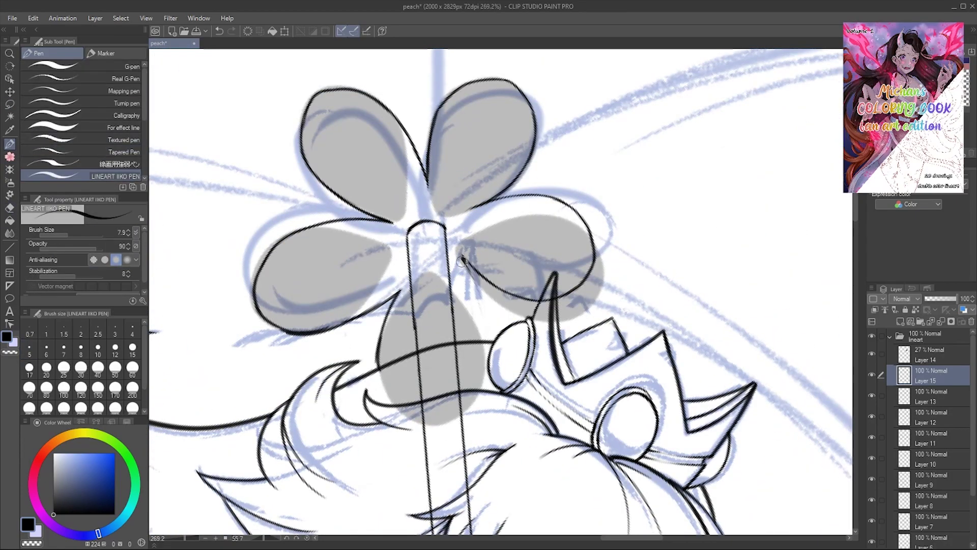
key("h")
left_click_drag(441, 276, 427, 270)
key("e")
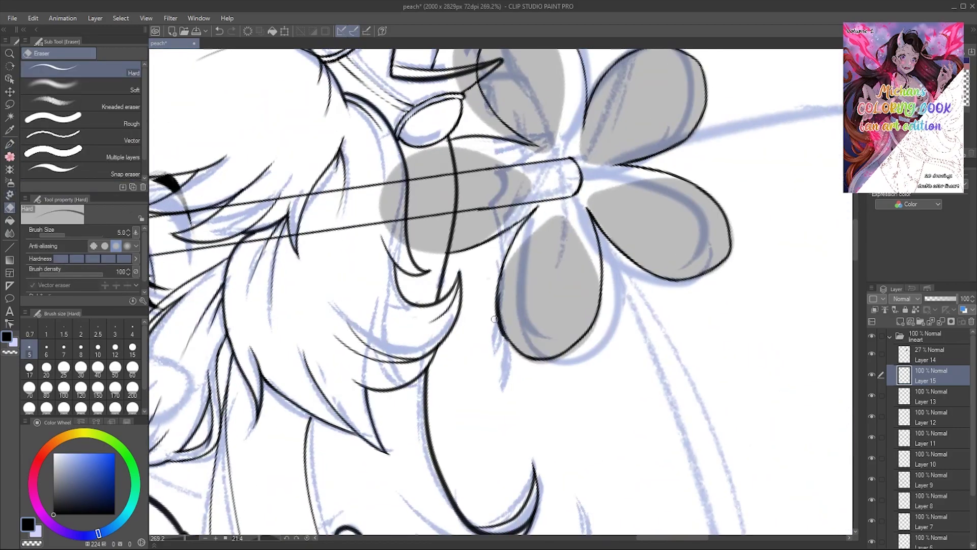
- Remove the grey petal guide, hide the sketch and smooth the petal outlines with the hard eraser
key("h")
scroll(251, 168, "down", 4)
scroll(192, 159, "up", 4)
scroll(553, 63, "up", 3)
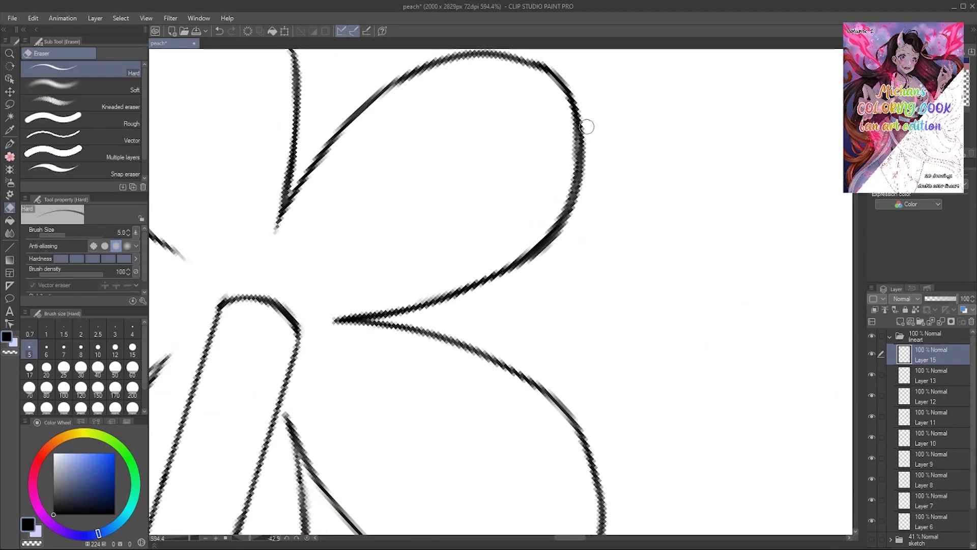
scroll(553, 63, "down", 3)
left_click_drag(193, 160, 492, 197)
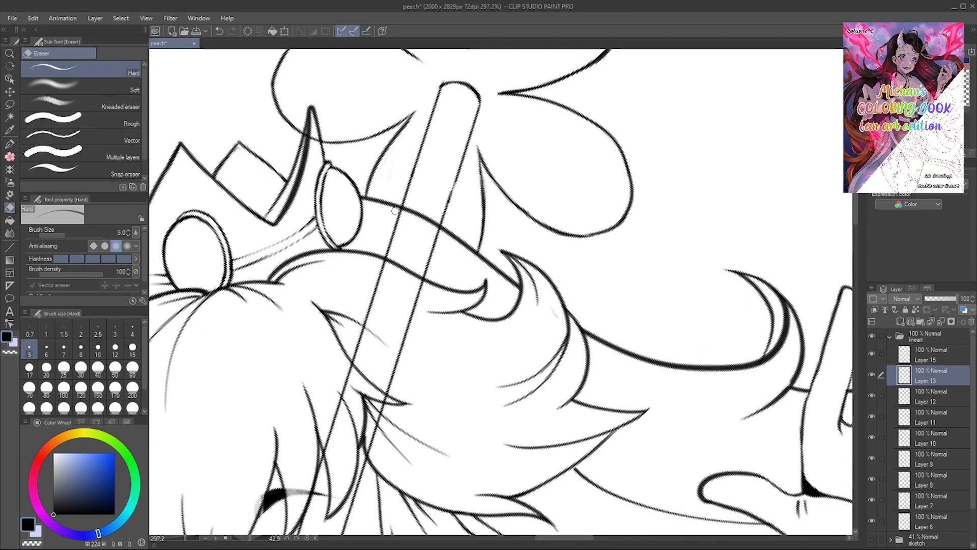
- Erase the parasol shaft lines on Layer 13 where they cross the hair and face
scroll(493, 198, "down", 3)
scroll(365, 317, "up", 4)
scroll(760, 411, "up", 2)
key("alt+bracketleft")
scroll(201, 103, "down", 4)
scroll(455, 361, "up", 5)
key("alt+bracketright")
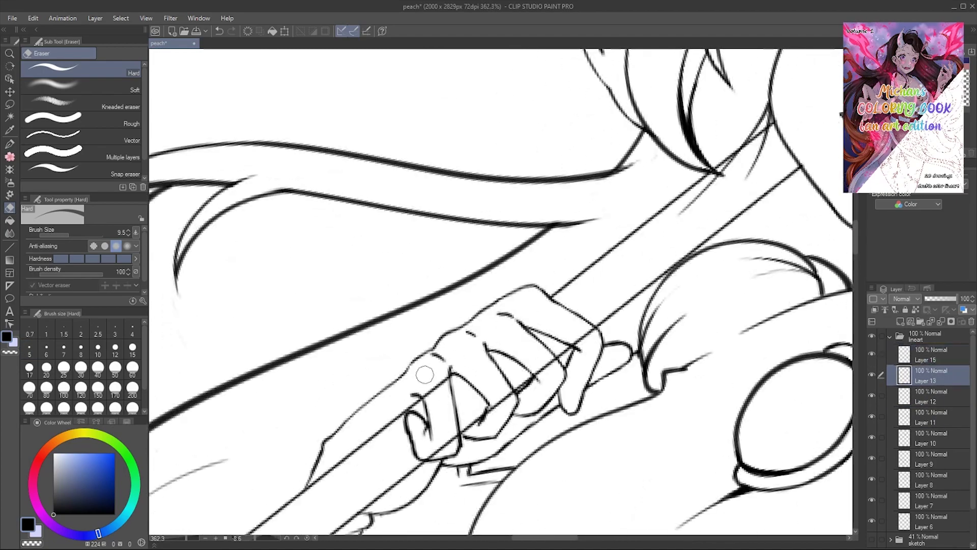
- Erase the parasol shaft lines that run through the fingers of the gripping hand
key("e")
scroll(225, 98, "down", 4)
scroll(442, 314, "up", 5)
key("p")
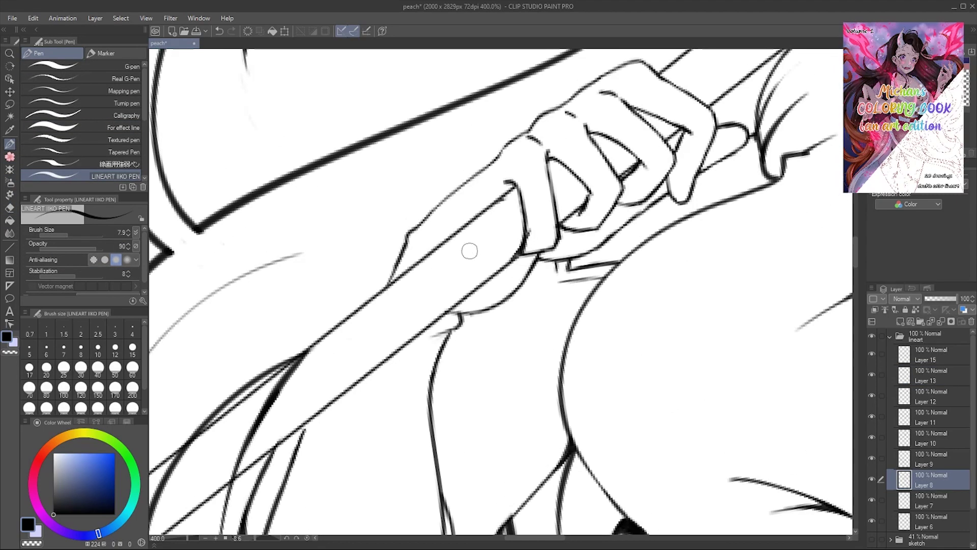
- Clean up the gripping hand's lines on Layer 8 where they meet the parasol shaft
key("e")
key("h")
key("p")
key("h")
scroll(183, 171, "down", 4)
scroll(227, 99, "up", 5)
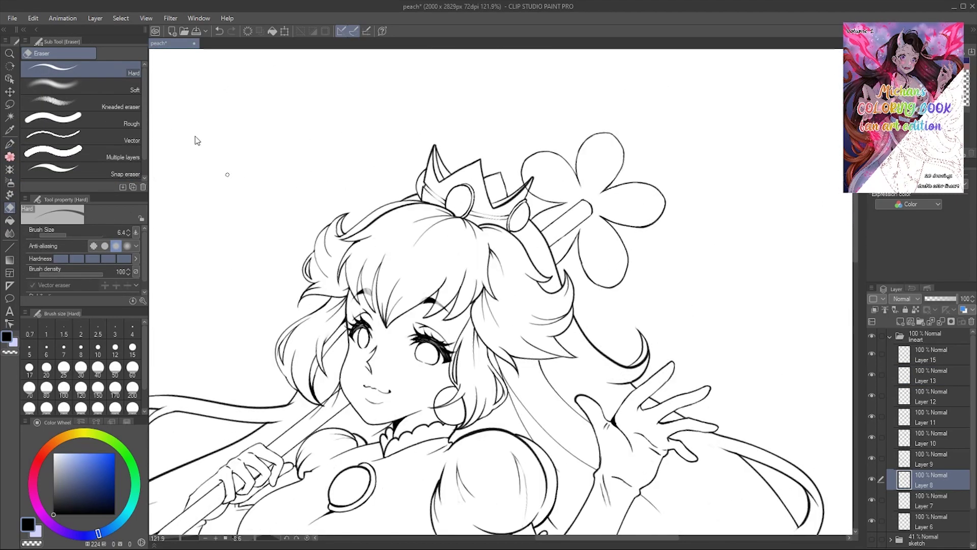
- Erase the hair strands on Layer 11 that cross the parasol shaft below the gripping hand
scroll(397, 292, "down", 5)
key("h")
key("e")
scroll(227, 115, "up", 4)
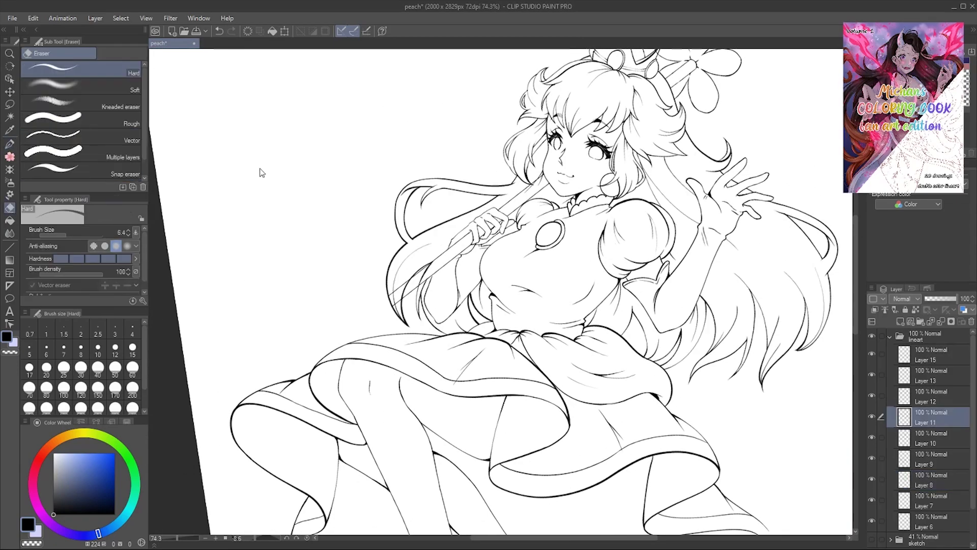
left_click_drag(231, 125, 490, 260)
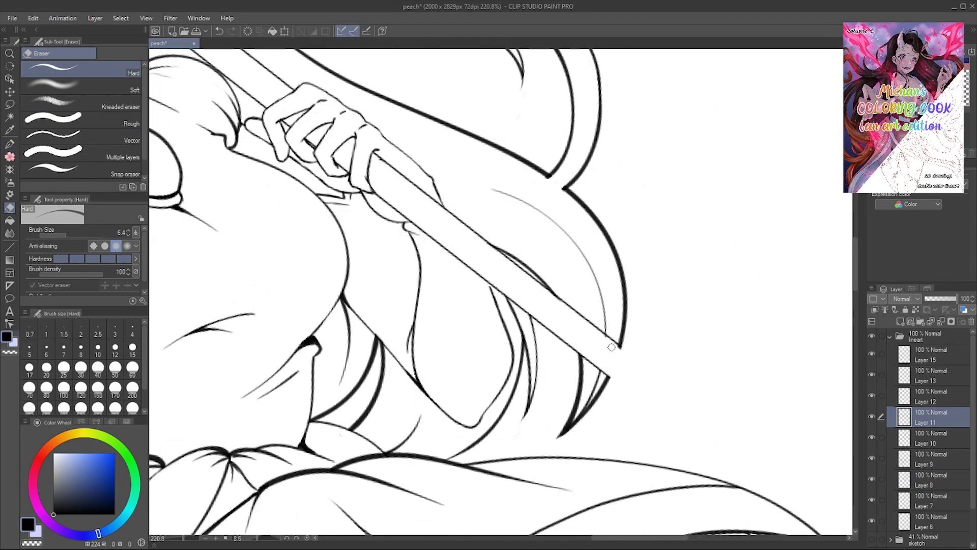
key("p")
scroll(602, 339, "up", 2)
key("h")
scroll(560, 341, "down", 5)
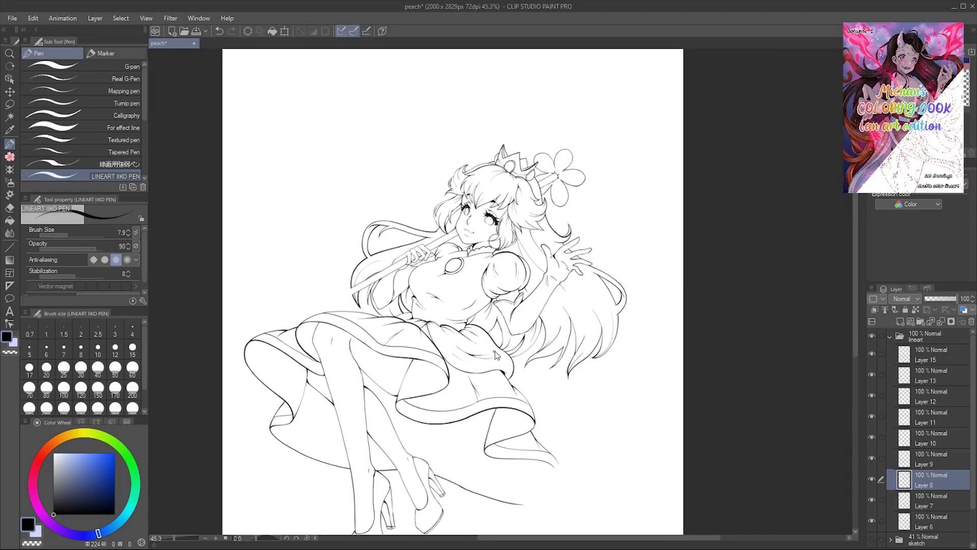
- Show the sketch again, add a new line art layer and ink the inner curve of the hooked parasol handle
left_click(889, 336)
left_click(872, 352)
left_click(900, 321)
scroll(806, 328, "up", 8)
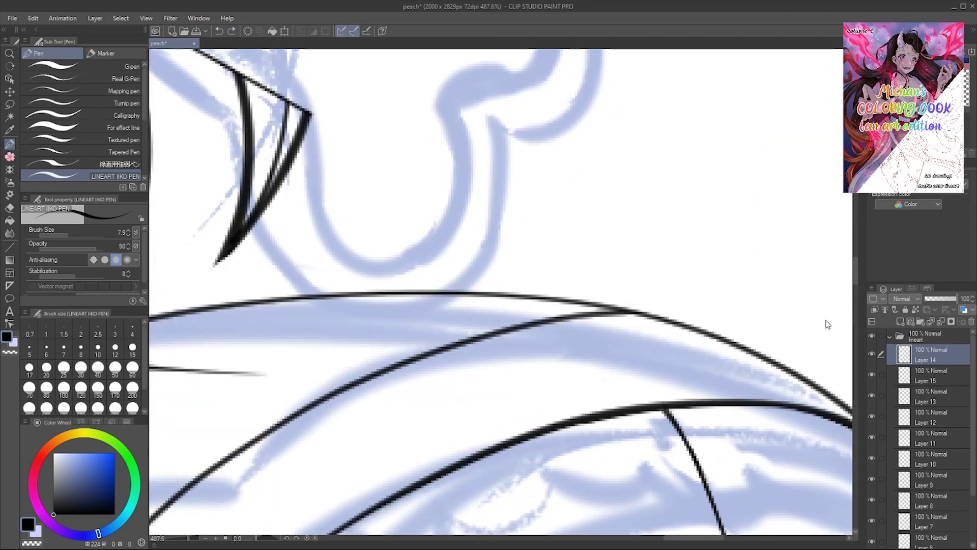
left_click_drag(210, 110, 416, 279)
mouse_move(499, 270)
left_mouse_down()
mouse_move(367, 278)
mouse_move(326, 264)
mouse_move(300, 352)
left_mouse_up()
key("e")
left_click_drag(163, 175, 345, 160)
key("p")
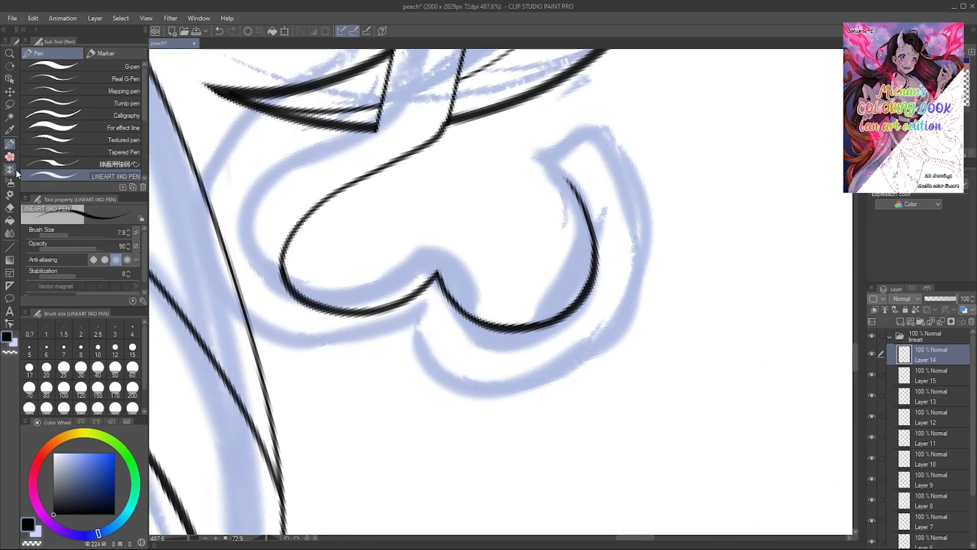
mouse_move(603, 143)
left_mouse_down()
mouse_move(517, 277)
mouse_move(204, 101)
left_mouse_up()
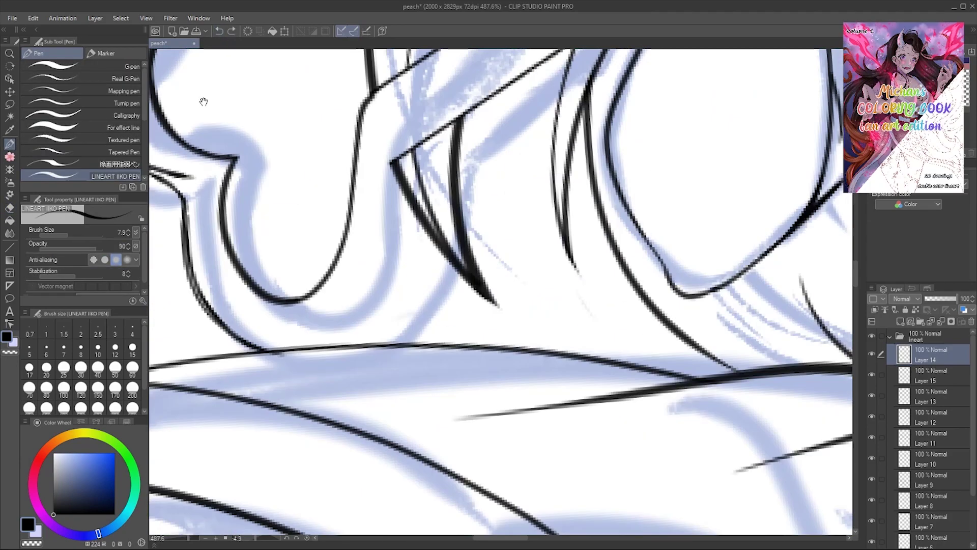
- Ink the outer curve and rounded tip of the hooked parasol handle, tidying the lines with the hard eraser
mouse_move(427, 432)
left_mouse_down()
mouse_move(516, 273)
mouse_move(463, 146)
mouse_move(387, 213)
mouse_move(305, 193)
left_mouse_up()
key("p")
key("e")
key("p")
key("e")
key("p")
scroll(305, 194, "down", 3)
scroll(176, 171, "up", 3)
scroll(176, 171, "up", 2)
left_click_drag(176, 171, 529, 224)
key("e")
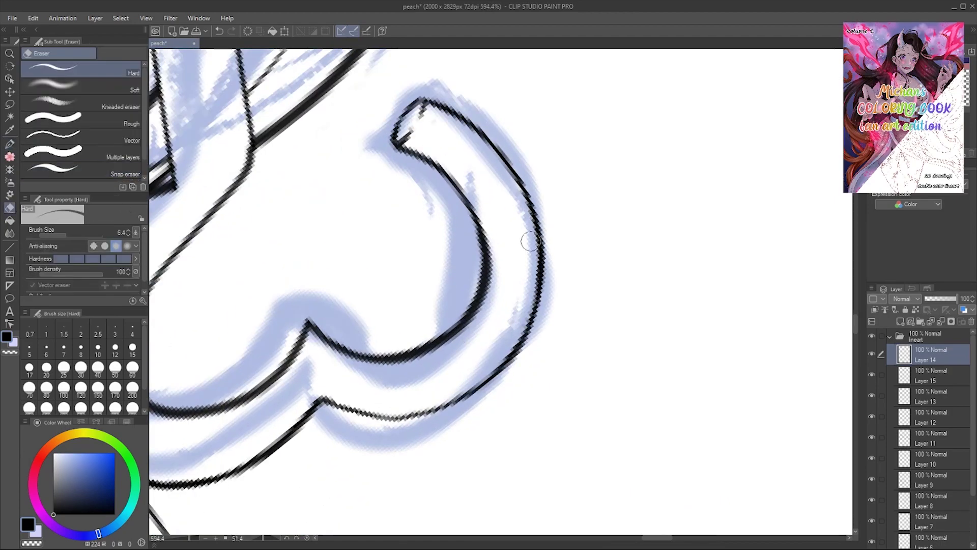
- Erase the overlapping lines where the hooked parasol handle meets the skirt edge and the hair
scroll(172, 159, "down", 5)
left_click(872, 379)
key("p")
scroll(590, 327, "up", 2)
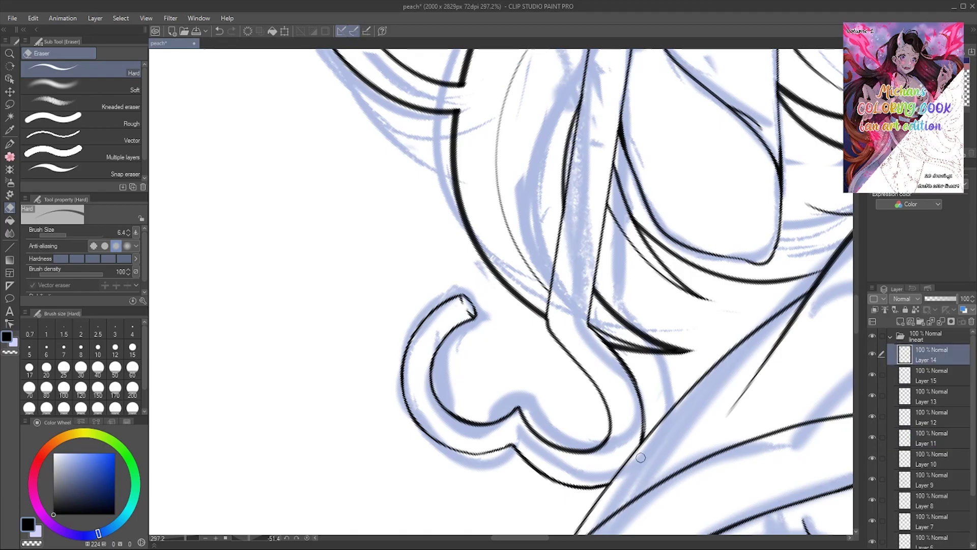
scroll(637, 459, "down", 3)
scroll(517, 319, "up", 3)
left_click(518, 319, "ctrl+shift")
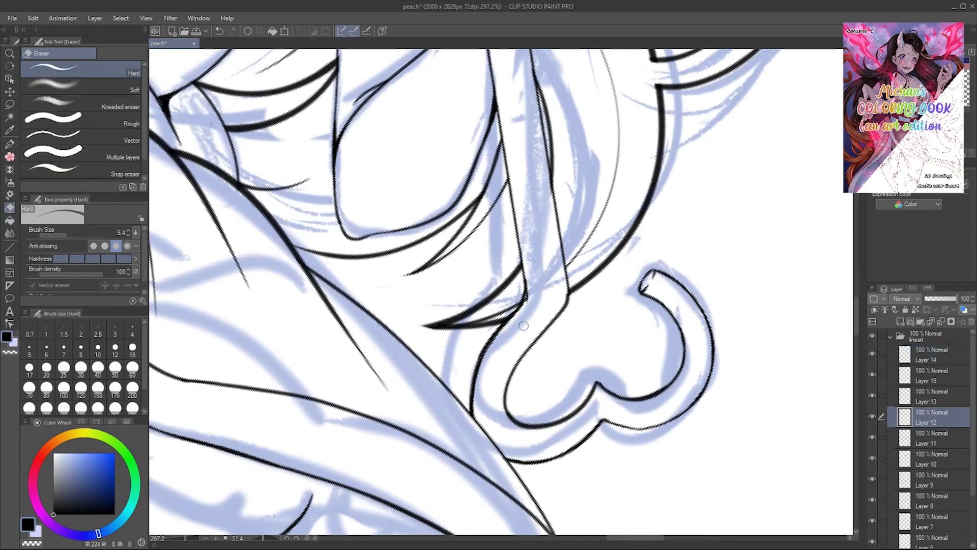
- Redraw and clean the inner curve of the hooked parasol handle on Layer 14, and expand the lineart folder
key("p")
scroll(274, 273, "down", 3)
scroll(403, 177, "up", 4)
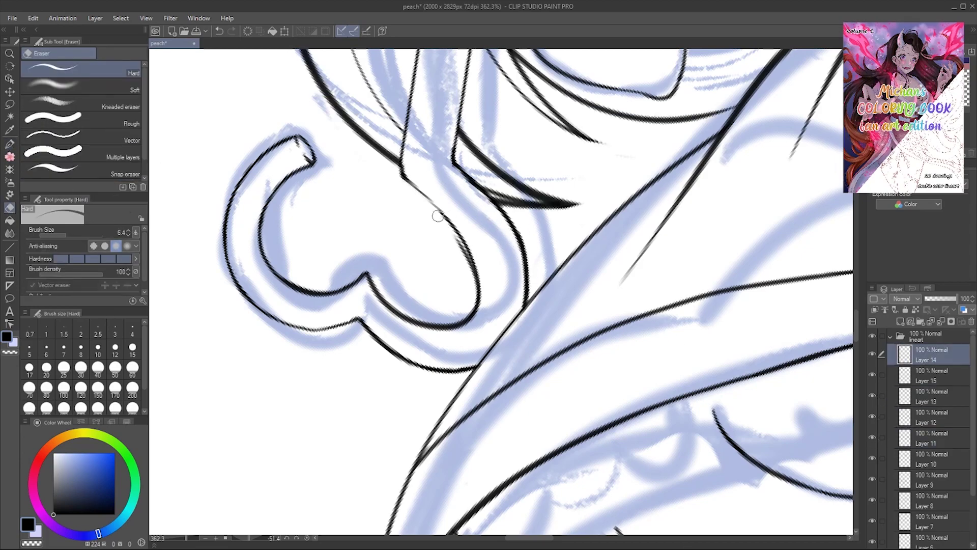
scroll(203, 166, "up", 1)
scroll(214, 173, "down", 2)
key("e")
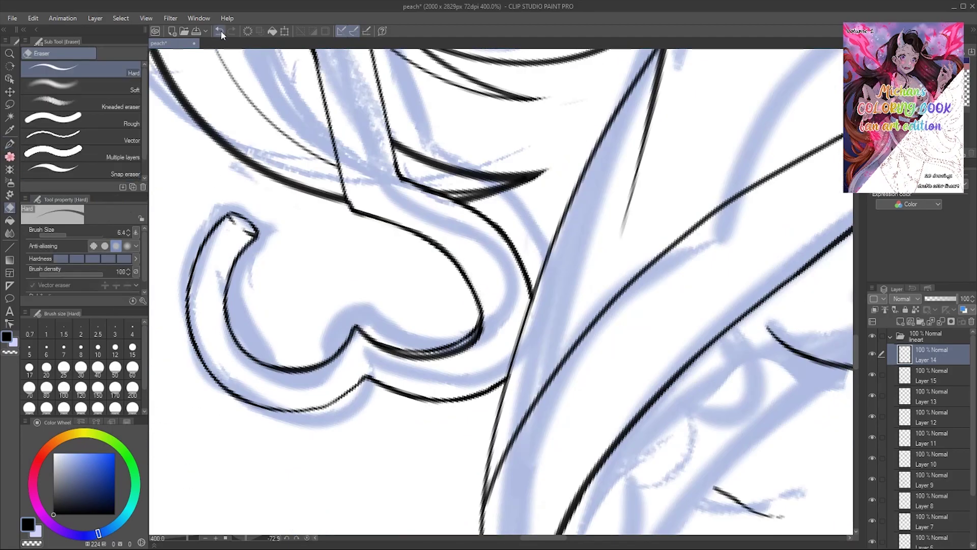
left_click(905, 417)
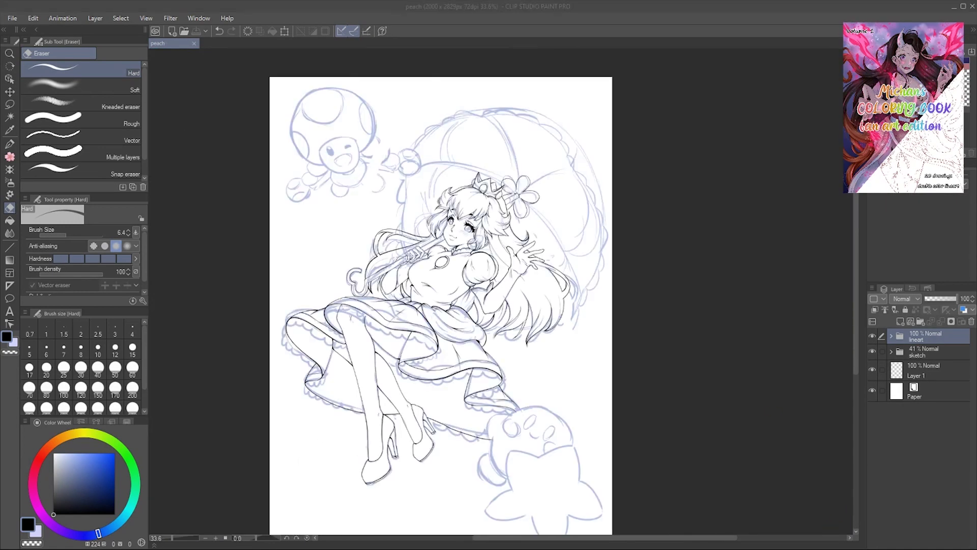
left_click(891, 336)
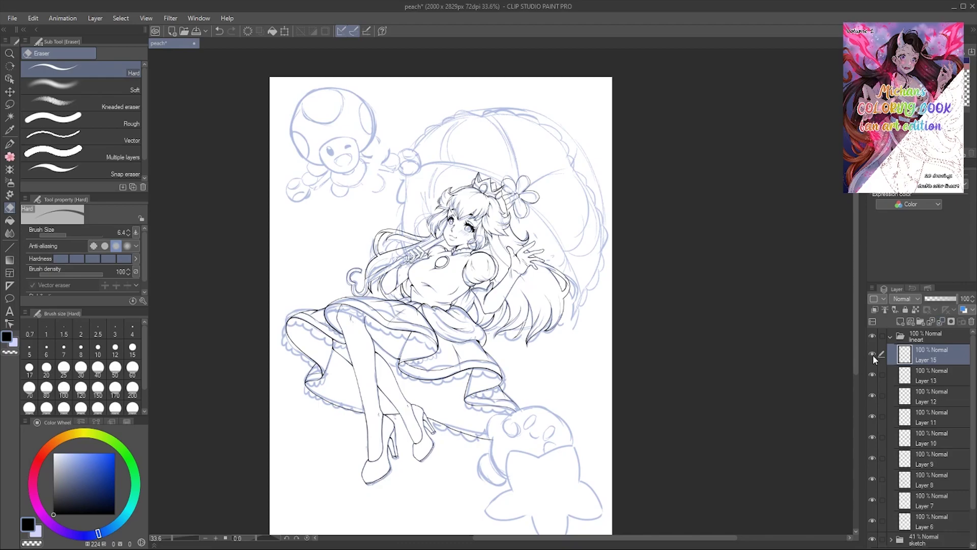
- Try to build the parasol's outer rim from an inked arc that is copied, pasted and rotated along the sketch
key("u")
key("p")
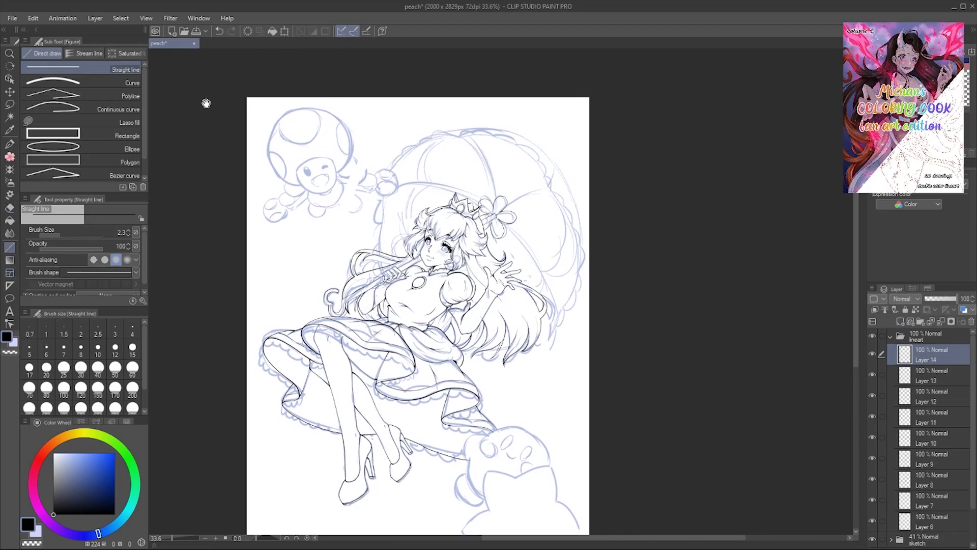
scroll(225, 94, "up", 5)
left_click_drag(397, 73, 601, 191)
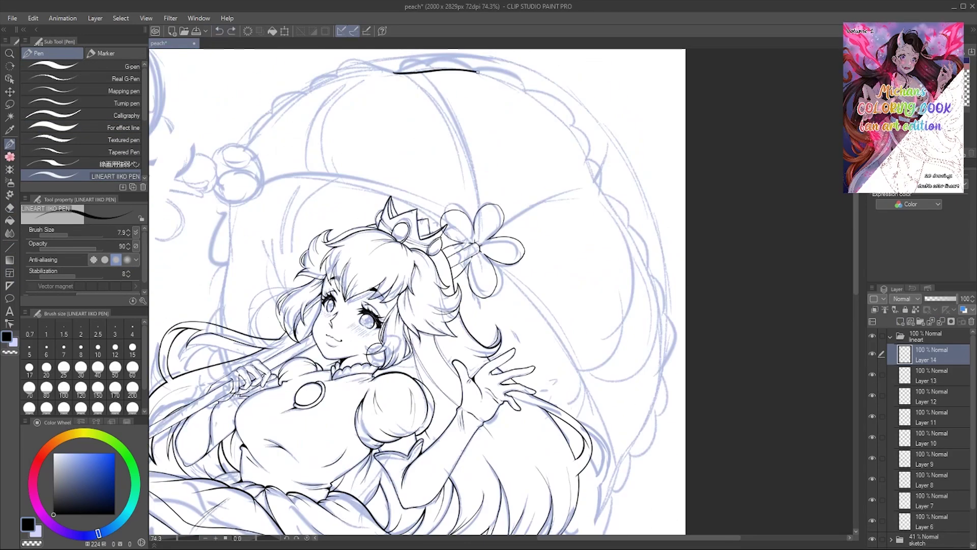
key("ctrl+c")
key("ctrl+v")
key("k")
left_click_drag(514, 120, 575, 245)
scroll(571, 267, "down", 4)
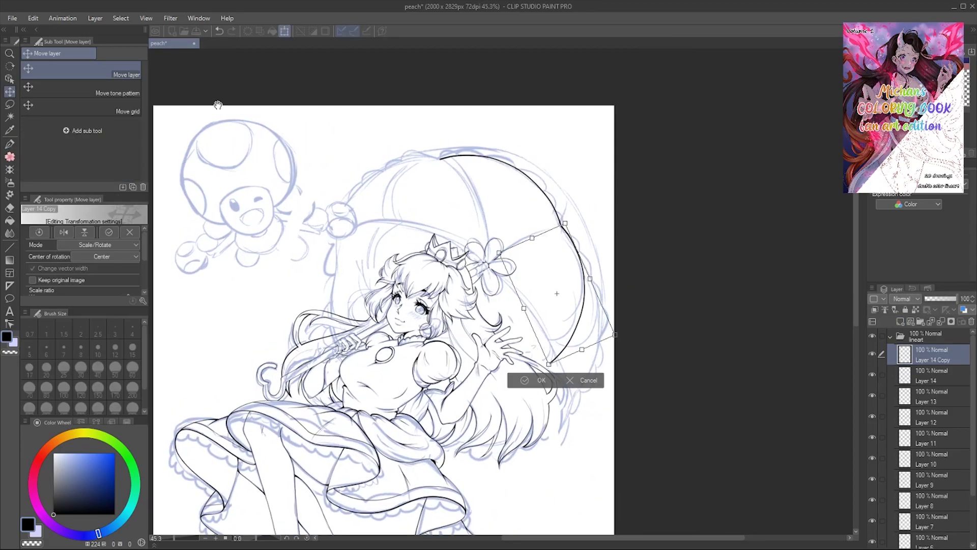
key("ctrl+z")
key("ctrl+z")
- Ink the parasol's outer rim curve freehand along the sketch on Layer 14
key("p")
scroll(547, 488, "up", 5)
left_click_drag(548, 488, 480, 224)
key("ctrl+0")
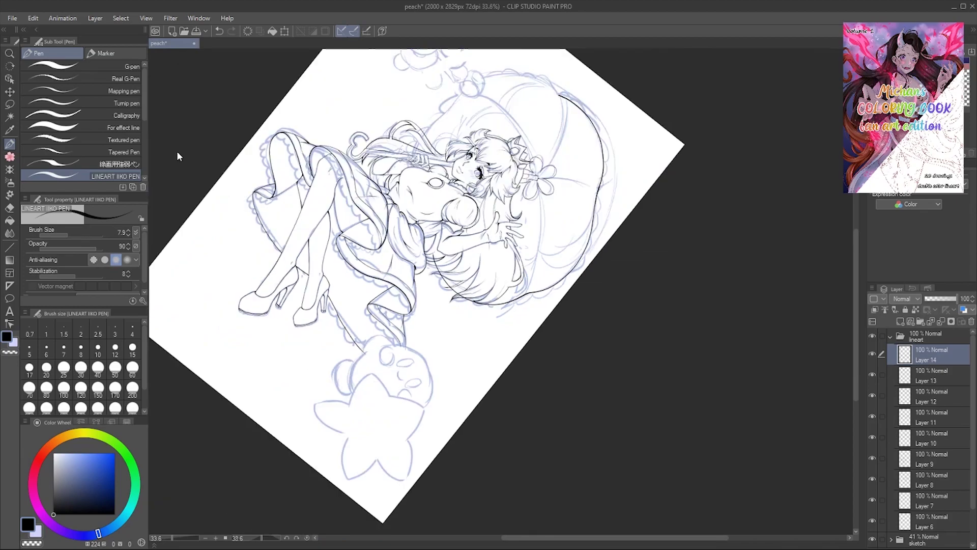
- Draw a large ellipse over the parasol canopy as a guide with the Ellipse figure tool
key("ctrl+shift+n")
key("u")
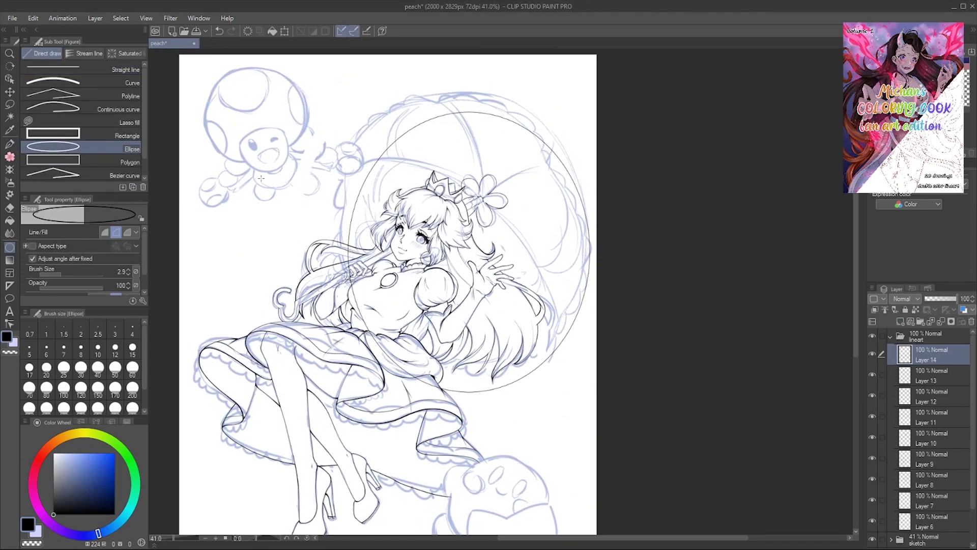
key("k")
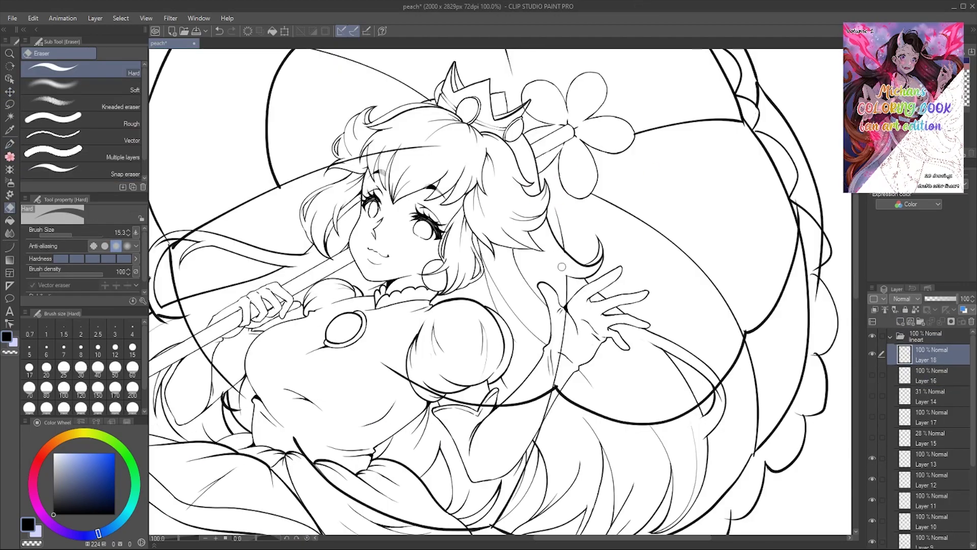
- Erase the parasol draft lines on Layer 18 where they cross the hair, hand and dress
mouse_move(561, 267)
left_mouse_down()
mouse_move(545, 107)
mouse_move(242, 106)
left_mouse_up()
left_click_drag(478, 374, 584, 320)
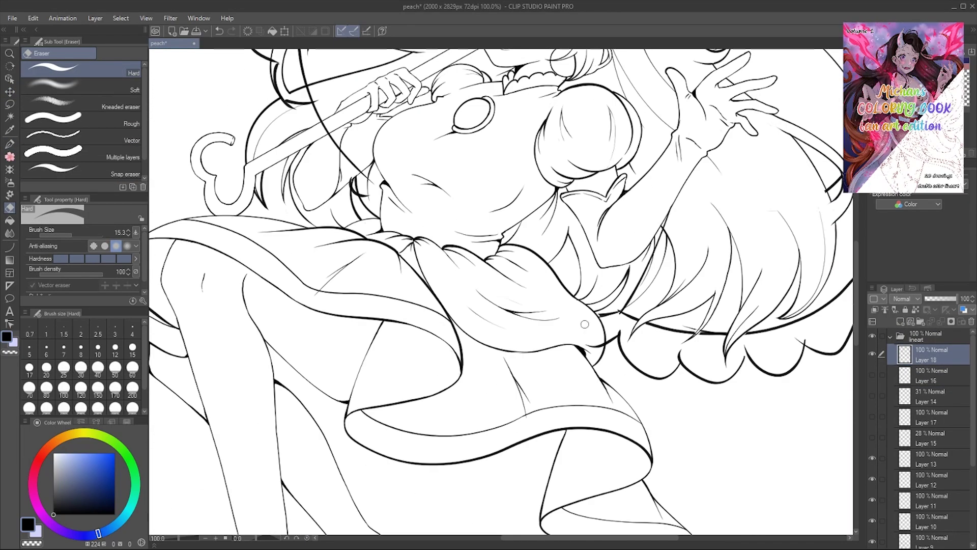
left_click_drag(387, 199, 438, 253)
scroll(211, 104, "down", 5)
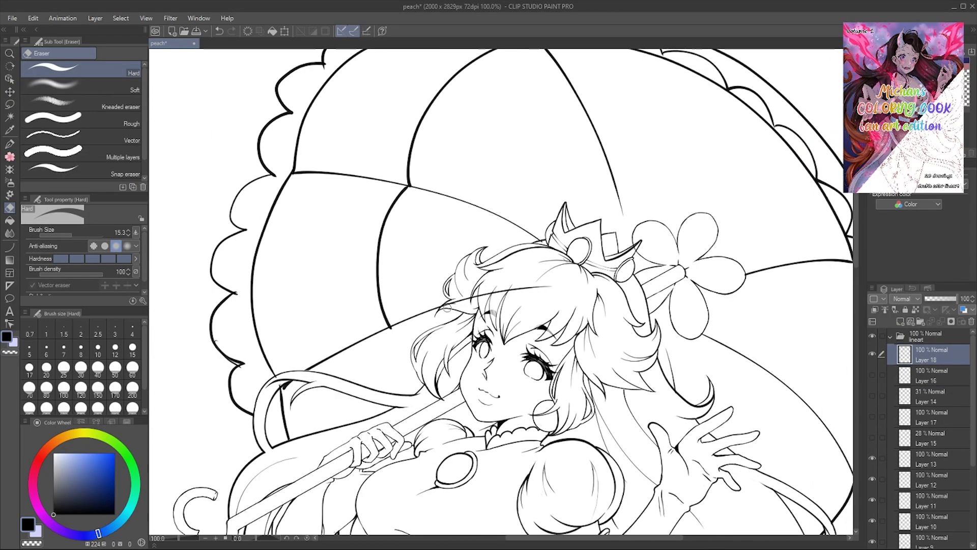
- Fade the parasol draft on Layer 18 to 17% opacity and start inking the canopy rim on a new layer
left_click(900, 320)
key("p")
scroll(179, 157, "up", 5)
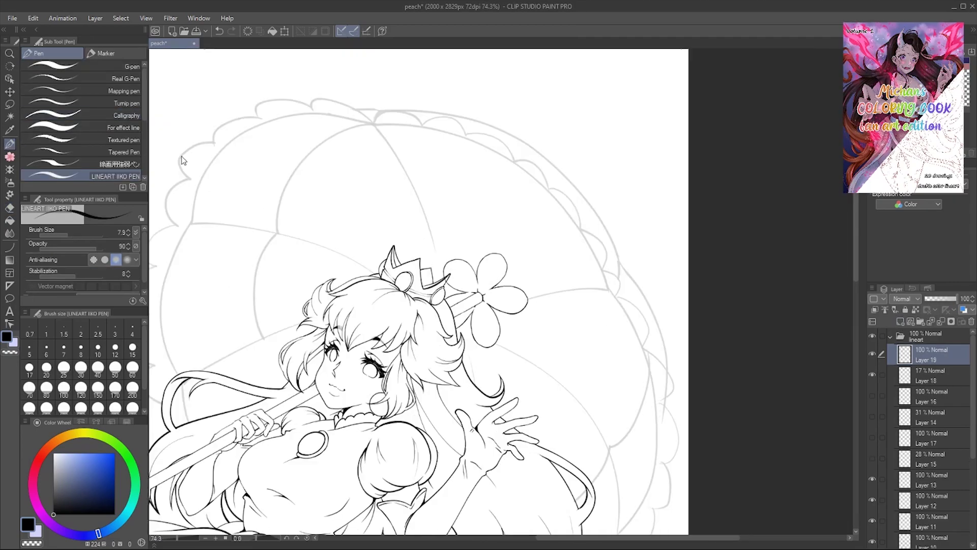
left_click_drag(179, 157, 224, 102)
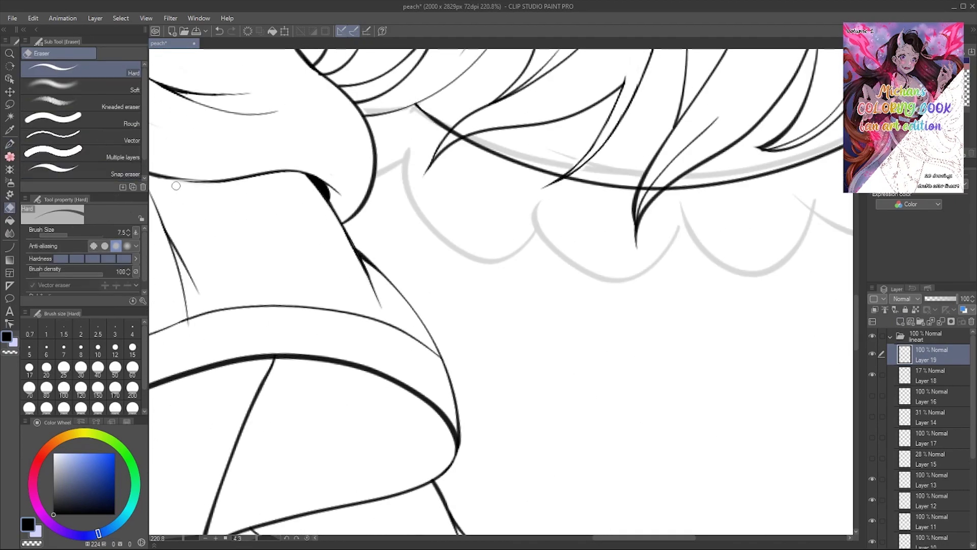
- Ink the parasol's rim arcs between the ribs down to the hair loop on Layer 19, redrawing the uneven arc
key("p")
scroll(255, 177, "down", 3)
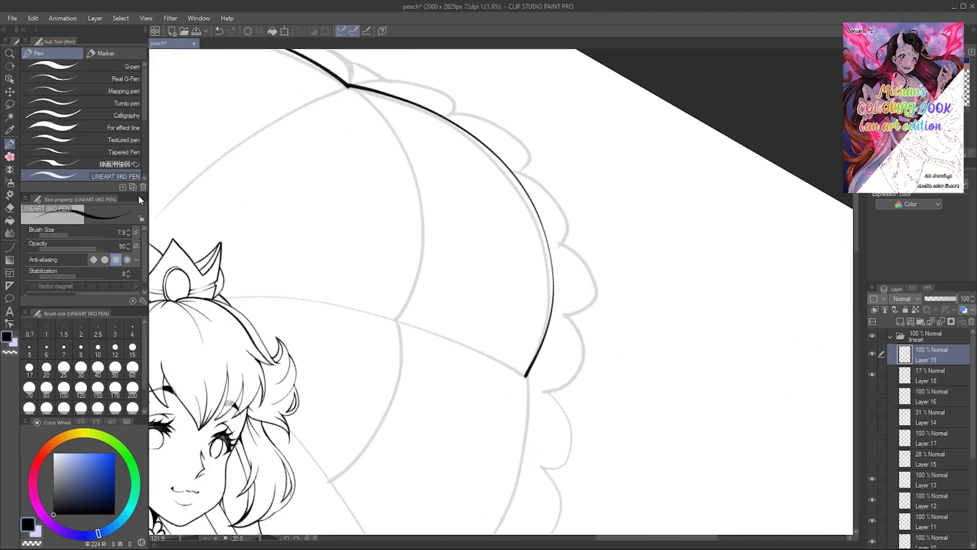
key("ctrl+z")
left_click_drag(422, 110, 565, 345)
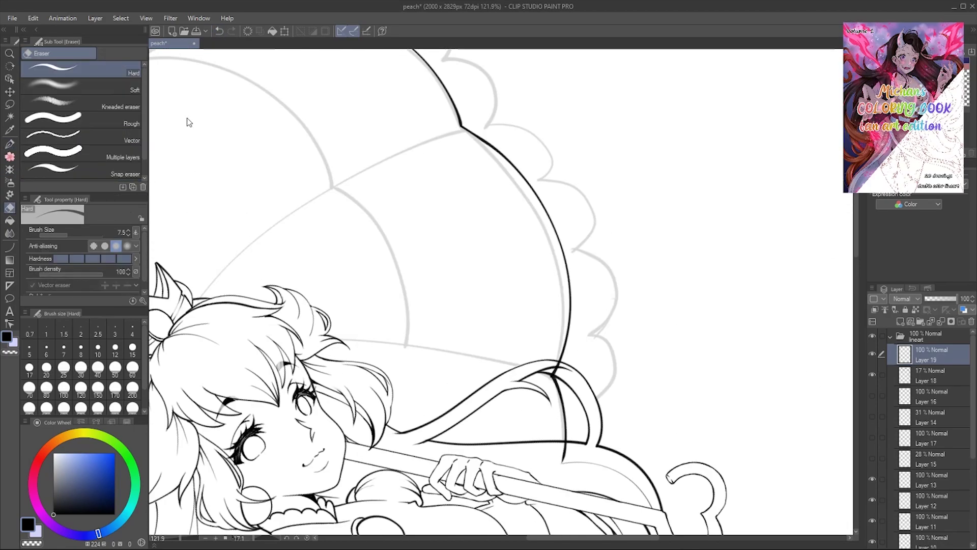
key("p")
scroll(240, 102, "down", 5)
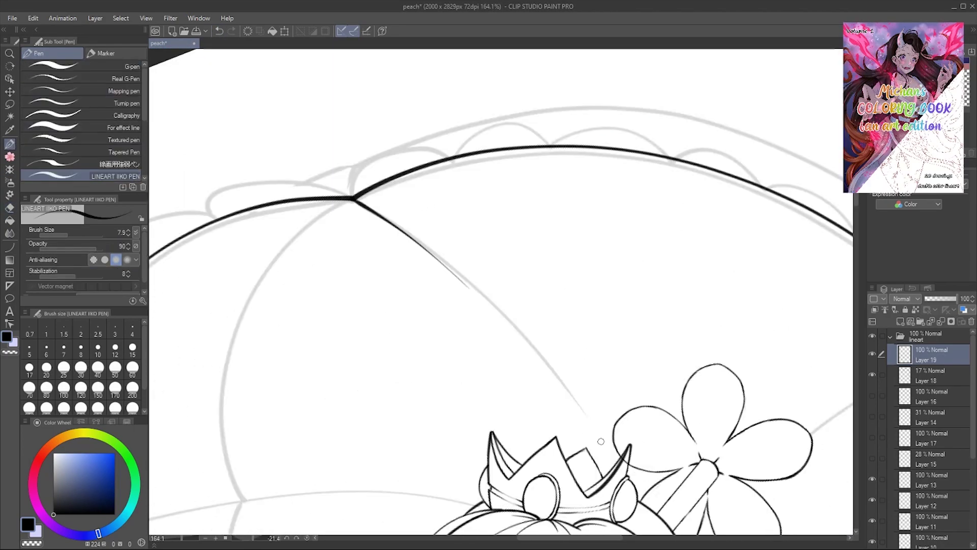
- Ink the ribs running inward from the canopy's rim and tidy their ends with the hard eraser
mouse_move(229, 97)
left_mouse_down()
mouse_move(185, 164)
mouse_move(244, 109)
mouse_move(306, 153)
mouse_move(410, 165)
mouse_move(184, 167)
mouse_move(222, 111)
mouse_move(206, 113)
left_mouse_up()
key("e")
scroll(222, 111, "up", 8)
key("p")
scroll(202, 88, "down", 10)
scroll(202, 88, "up", 8)
- Add a new layer and finish inking the canopy's inner seams, trimming overlaps with the hard eraser
key("ctrl+shift+n")
key("e")
mouse_move(477, 184)
left_mouse_down()
mouse_move(357, 153)
mouse_move(234, 103)
mouse_move(203, 127)
left_mouse_up()
key("p")
scroll(234, 102, "down", 5)
scroll(230, 92, "up", 6)
key("e")
key("p")
scroll(204, 127, "up", 4)
key("e")
scroll(182, 160, "down", 8)
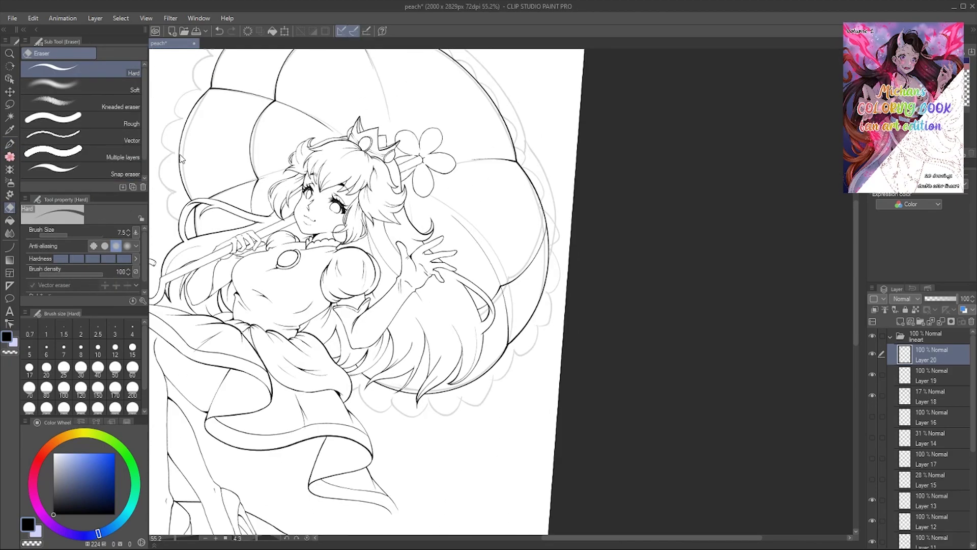
- Undo the last change and ink the first scallops of the frill along the canopy's upper right edge
left_click_drag(182, 160, 201, 87)
scroll(179, 159, "up", 1)
left_click(9, 144)
key("ctrl+z")
scroll(409, 162, "up", 5)
left_click_drag(409, 161, 504, 263)
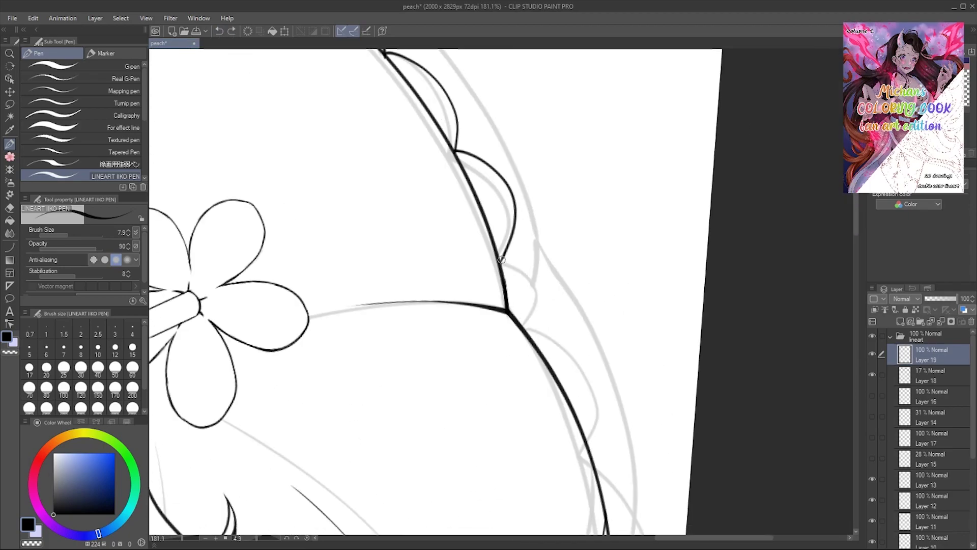
- Continue inking the frill scallops down the canopy's right side toward the hair
scroll(504, 262, "down", 6)
scroll(222, 96, "up", 6)
scroll(460, 388, "down", 6)
scroll(238, 151, "up", 5)
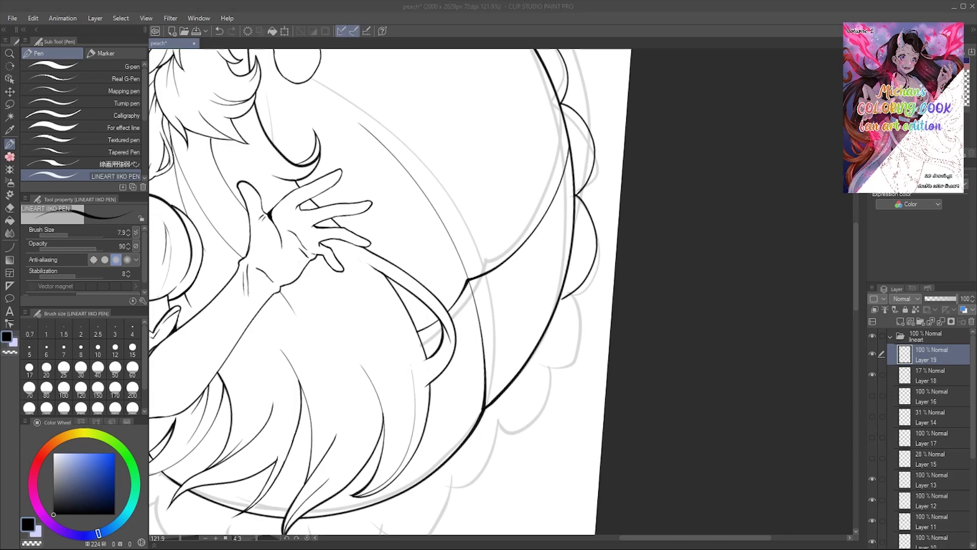
left_click_drag(458, 383, 509, 325)
scroll(509, 326, "down", 5)
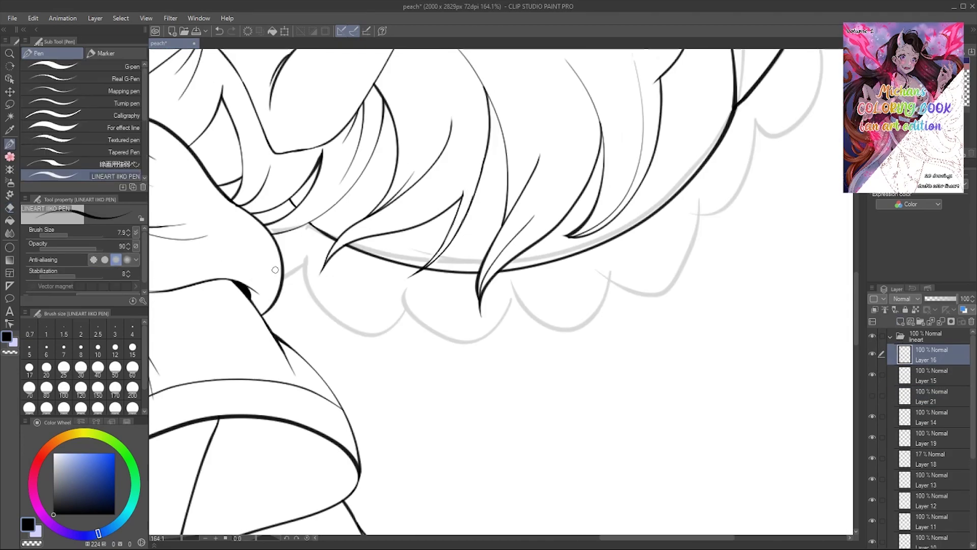
- Ink the frill scallops below the hair along the canopy's lower edge on Layer 16, cleaning the joints with the eraser
key("e")
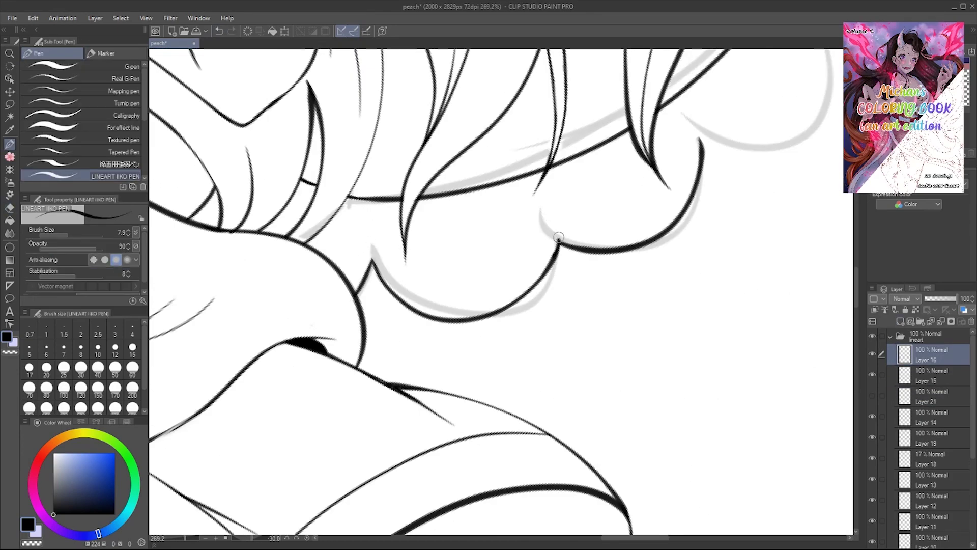
left_click_drag(550, 251, 17, 154)
key("p")
scroll(236, 105, "right", 5)
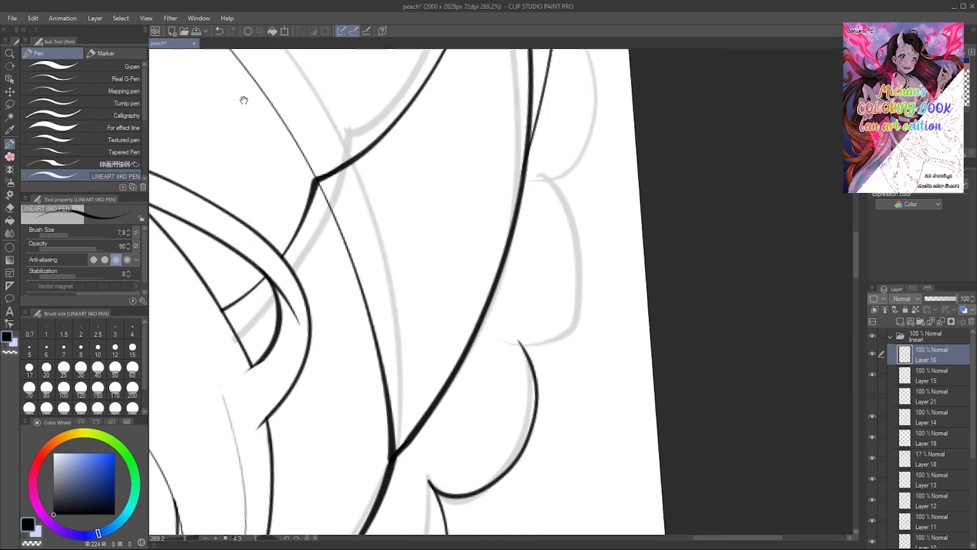
- Ink the frill scallops up the canopy's right side and across its top on Layer 16
scroll(239, 129, "left", 10)
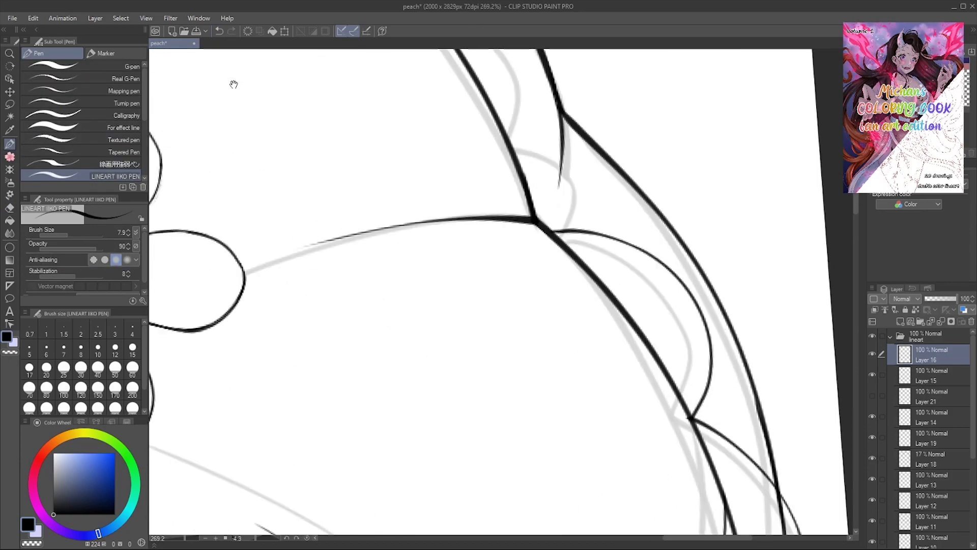
scroll(444, 173, "up", 10)
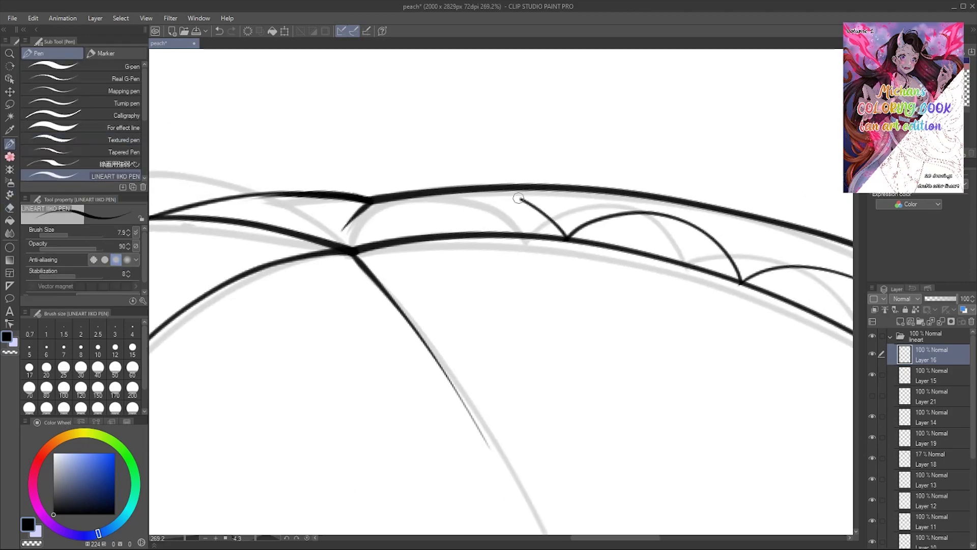
scroll(335, 276, "down", 5)
scroll(336, 219, "up", 5)
- Ink and trim the frill scallops down the canopy's left side to the hair loop, undoing an unwanted stroke
key("e")
key("p")
left_click(219, 32)
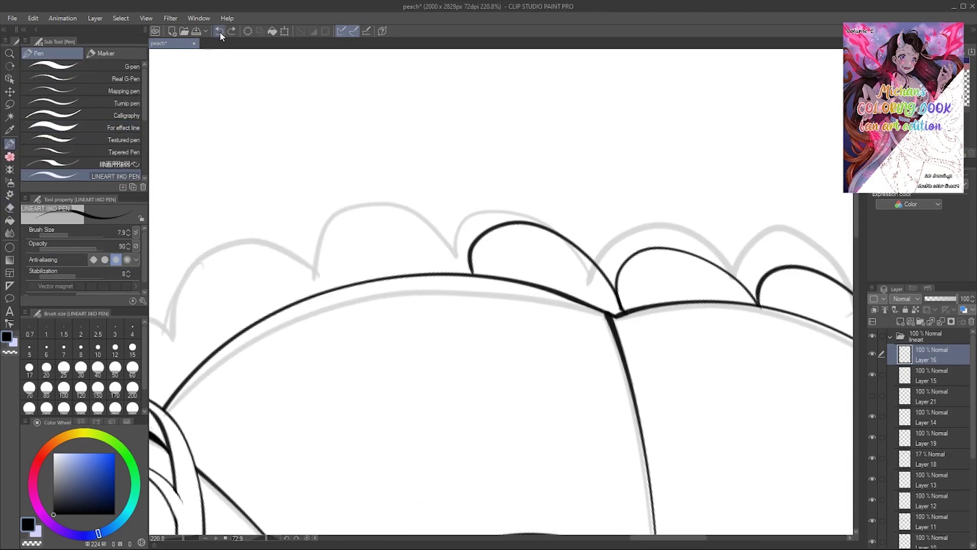
scroll(193, 161, "up", 3)
key("e")
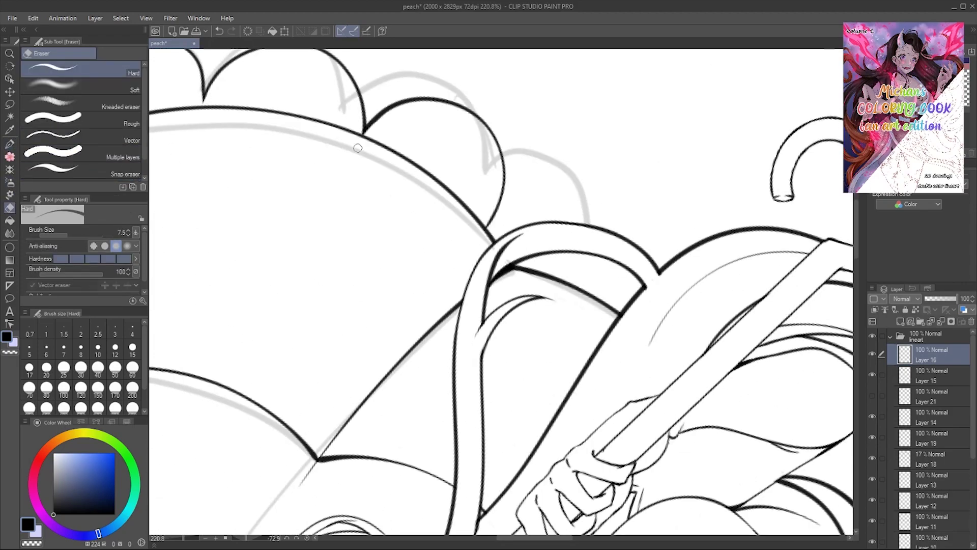
key("p")
left_click_drag(352, 160, 448, 157)
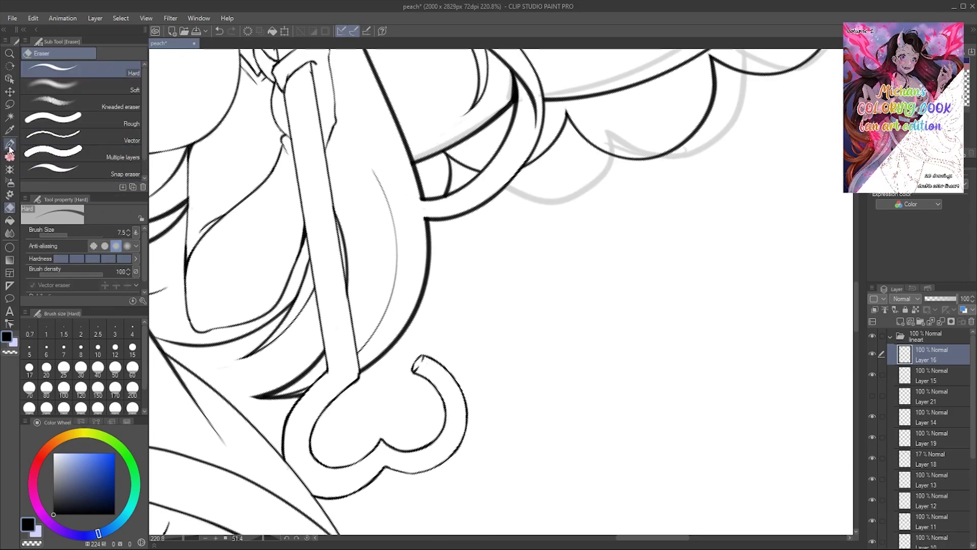
- Remove the grey parasol guide and merge the finished parasol layers 14, 15 and 16 into Layer 19
key("ctrl+0")
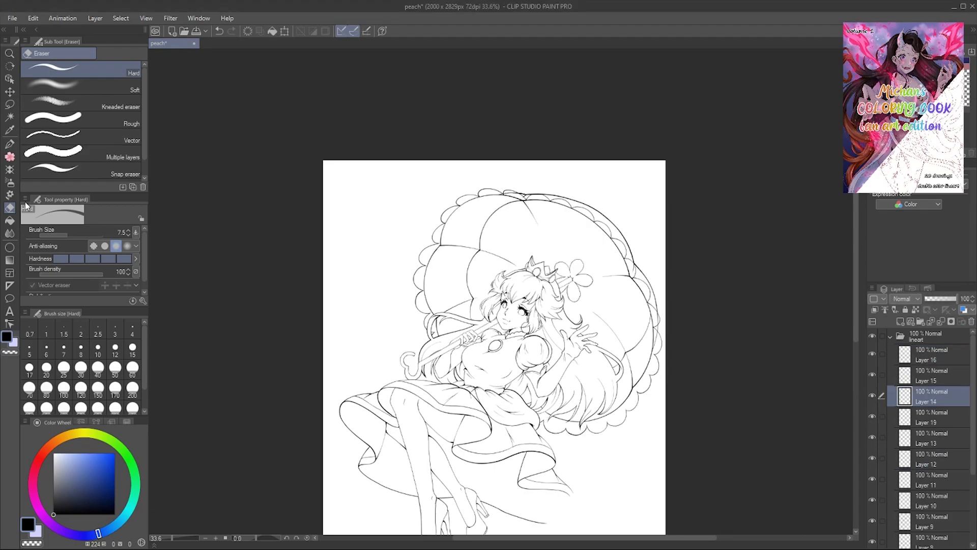
scroll(509, 285, "up", 10)
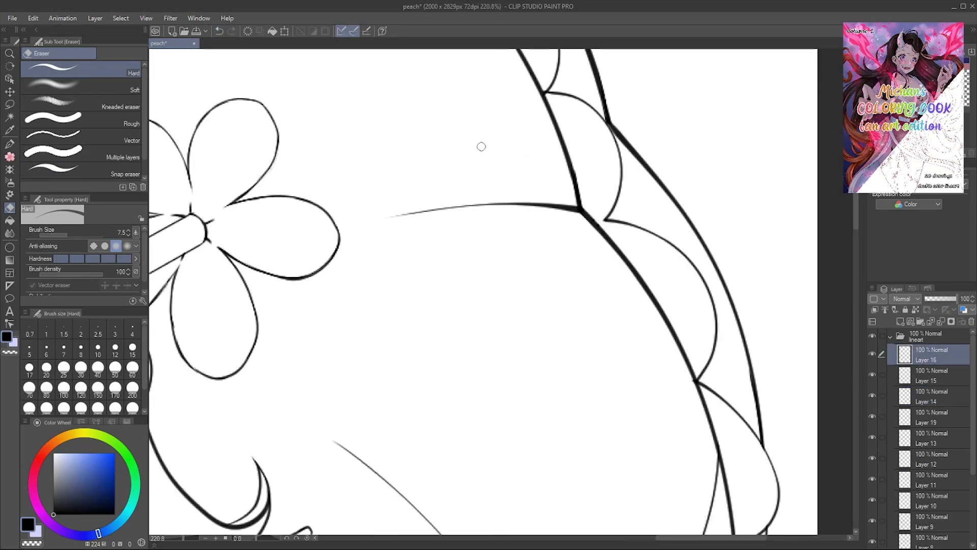
scroll(234, 116, "down", 8)
scroll(220, 171, "down", 2)
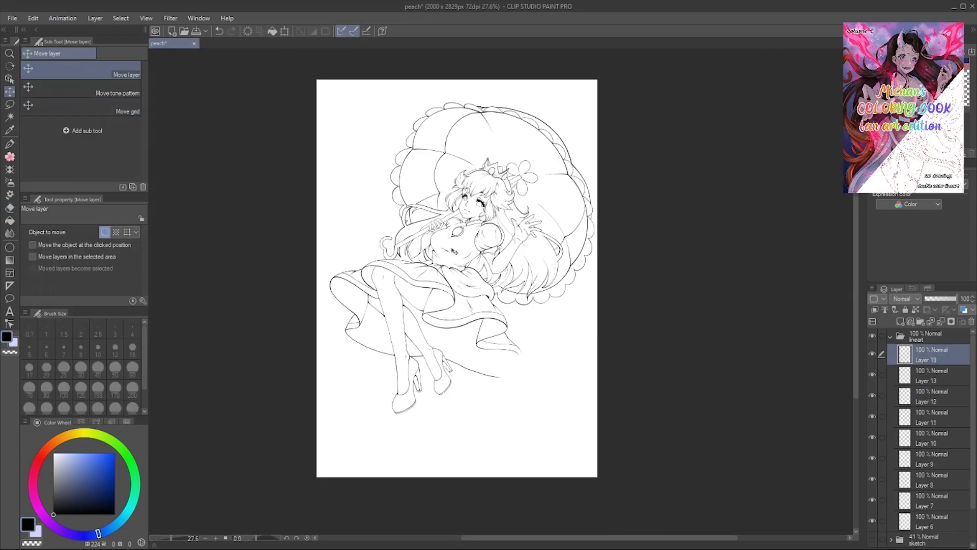
- Show the sketch again, add a new line art layer and ink the lower face curve of the mushroom companion
left_click(872, 520)
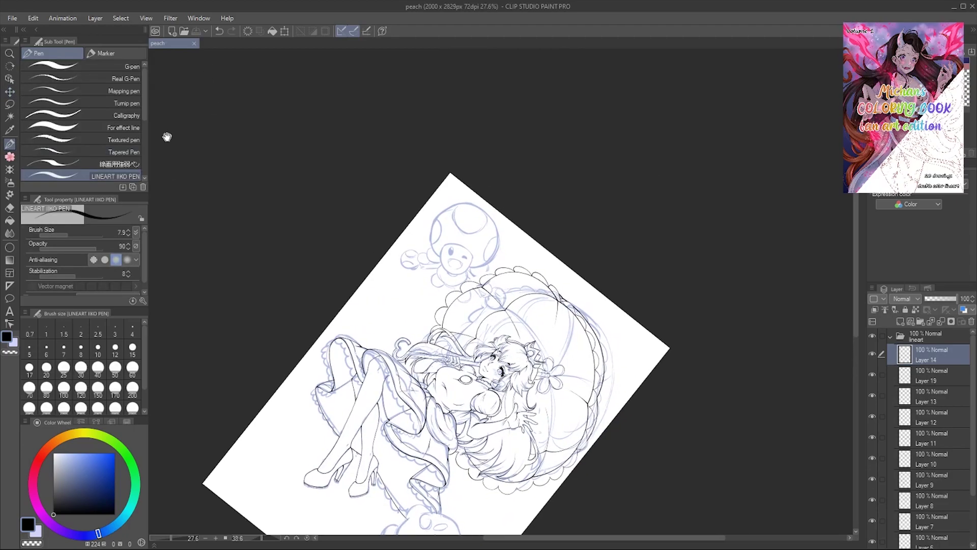
scroll(166, 135, "up", 5)
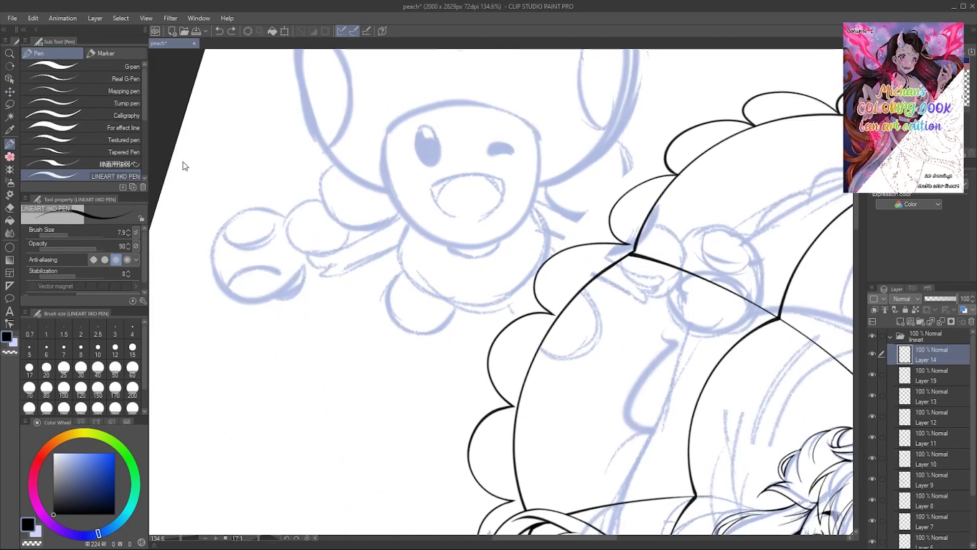
scroll(184, 171, "up", 3)
left_click_drag(387, 125, 537, 135)
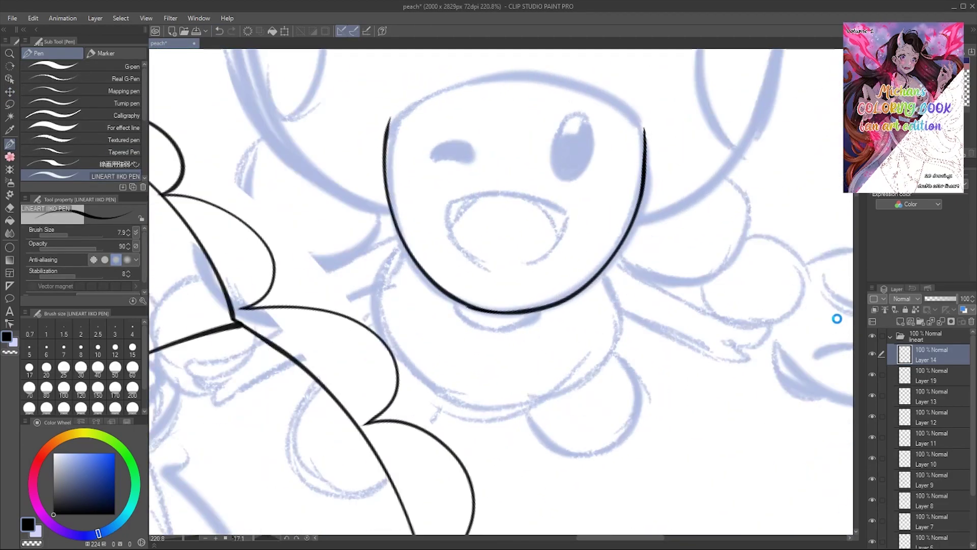
- Reshape the mushroom companion's jaw curve with Free Transform and close the face outline along the cap edge
scroll(835, 319, "down", 2)
key("ctrl+shift+t")
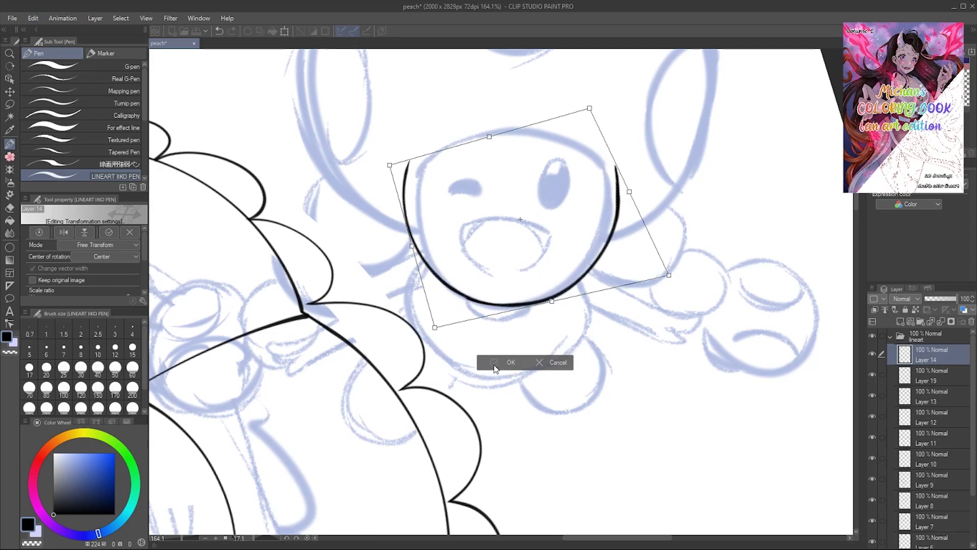
left_click(493, 368)
key("e")
scroll(508, 121, "up", 4)
key("h")
key("p")
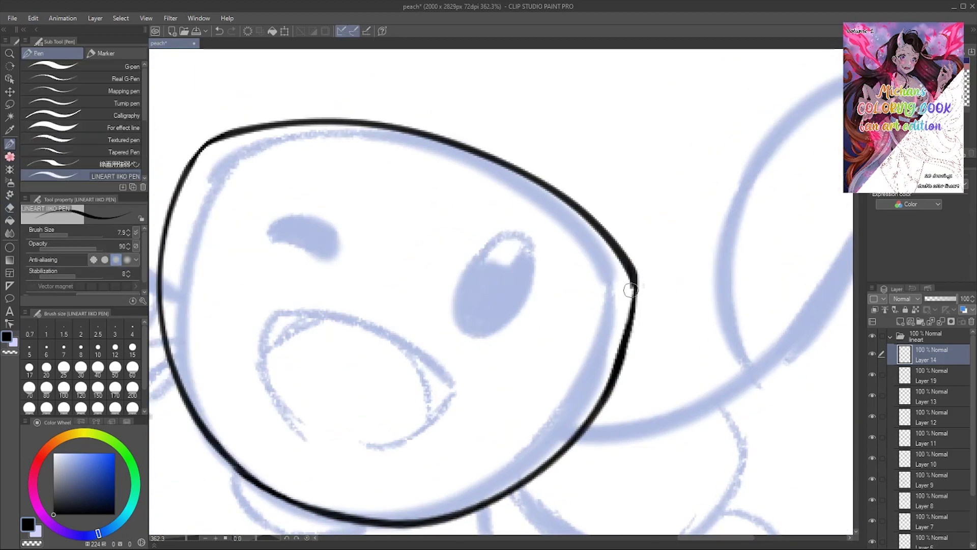
- Outline the mushroom companion's open eye with a rotated ellipse and ink the winking eye solid black
left_click_drag(463, 211, 607, 338)
key("u")
left_click_drag(448, 193, 519, 308)
key("ctrl+t")
key("Return")
key("p")
left_click_drag(263, 188, 200, 80)
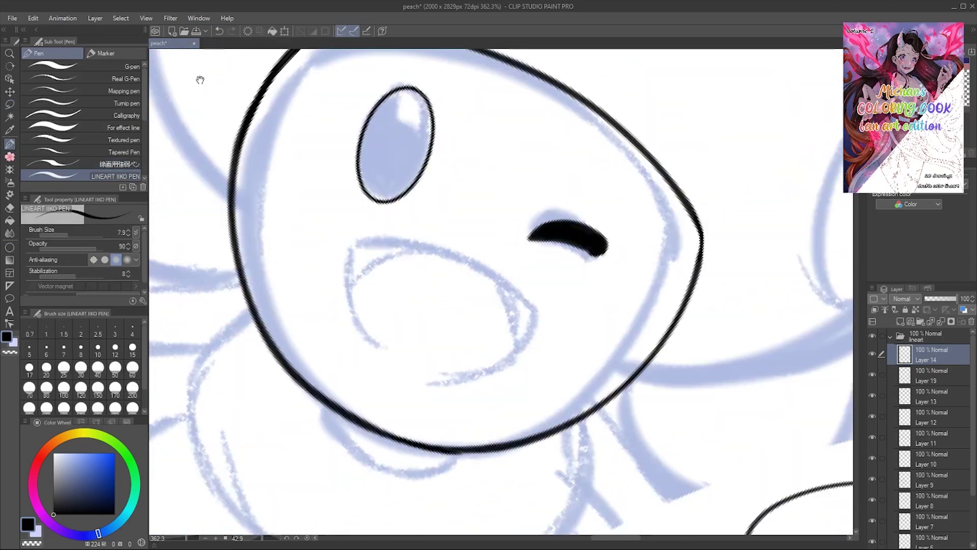
- Ink the outline of the mushroom companion's open mouth below the eyes
left_click_drag(200, 168, 196, 80)
left_click_drag(549, 234, 342, 135)
scroll(410, 284, "down", 5)
scroll(409, 283, "up", 3)
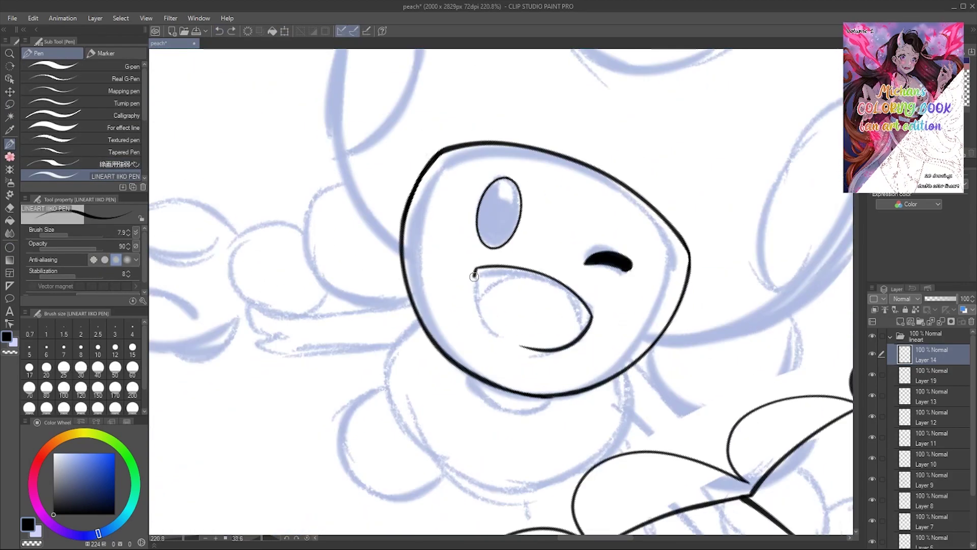
left_click_drag(501, 367, 467, 330)
key("p")
- Ink the tongue curve inside the mushroom companion's mouth and fill the mouth corners black
left_click_drag(494, 262, 524, 276)
key("e")
key("p")
left_click_drag(559, 316, 559, 367)
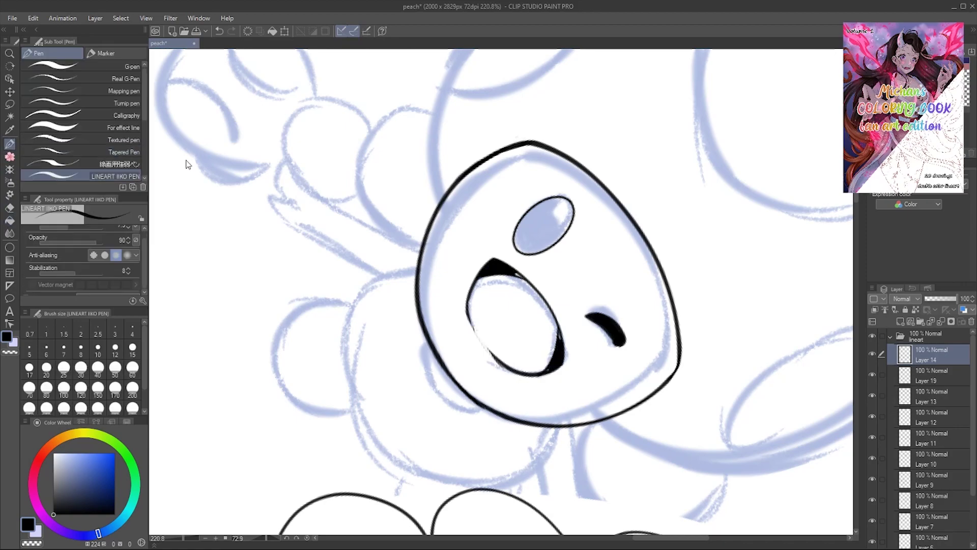
- Ink the mushroom companion's rounded body and two ball-shaped feet below the face, cleaning up the overlapping lines
key("ctrl+plus")
key("e")
key("p")
scroll(432, 330, "down", 5)
left_click_drag(183, 153, 557, 319)
scroll(198, 84, "up", 2)
key("alt+bracketleft")
key("e")
left_click_drag(423, 316, 406, 326)
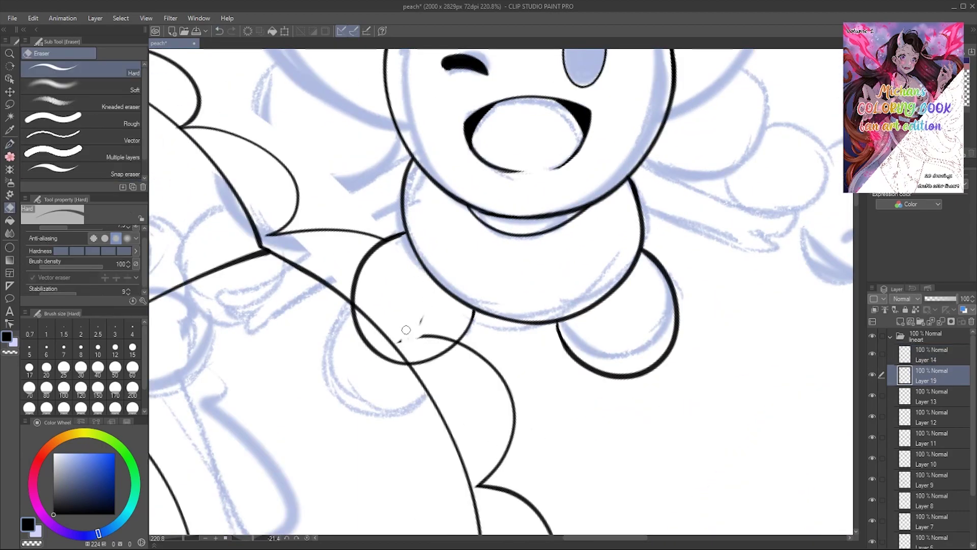
key("alt+bracketright")
key("ctrl+h")
key("ctrl+minus")
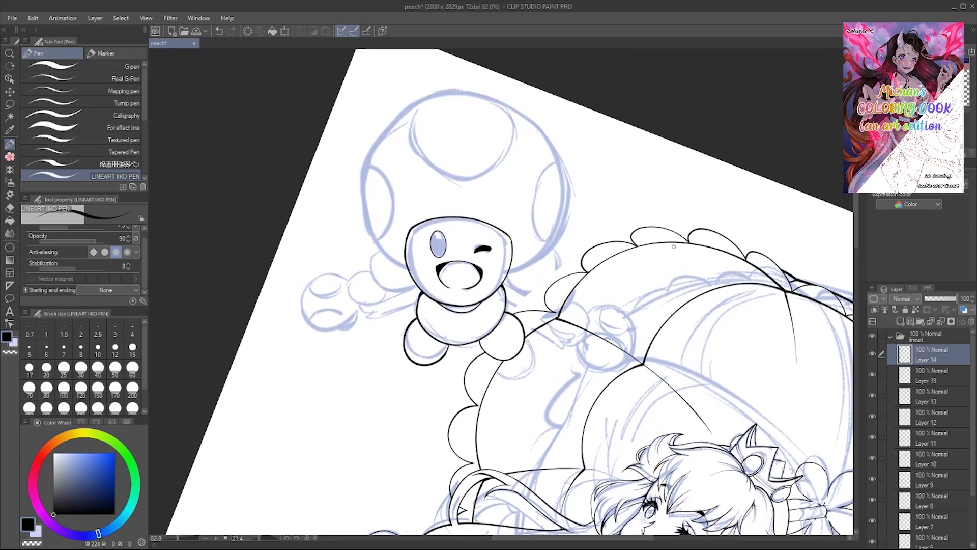
- Ink the mushroom companion's outstretched arm and small fingered hand on a new layer, tidying the strokes with the eraser
key("ctrl+shift+n")
key("ctrl+plus")
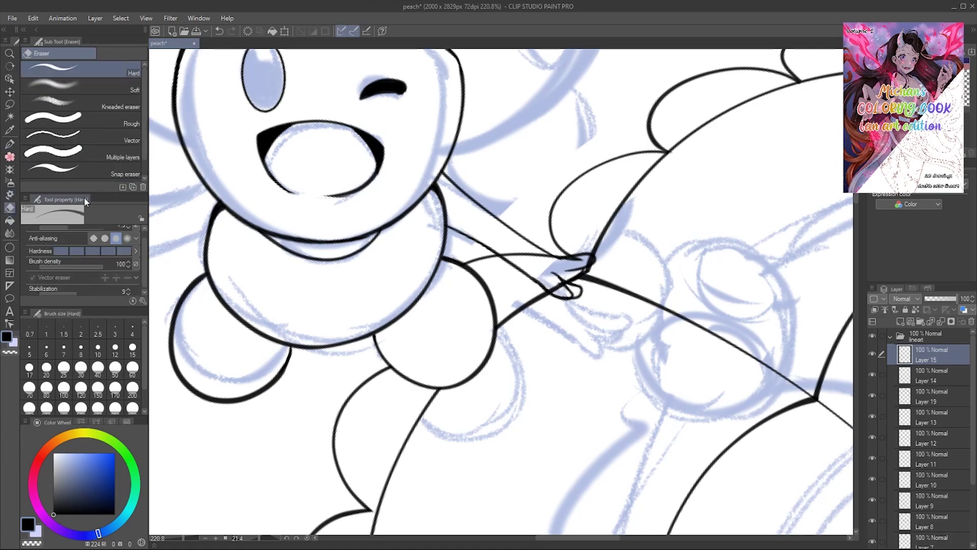
key("ctrl+plus")
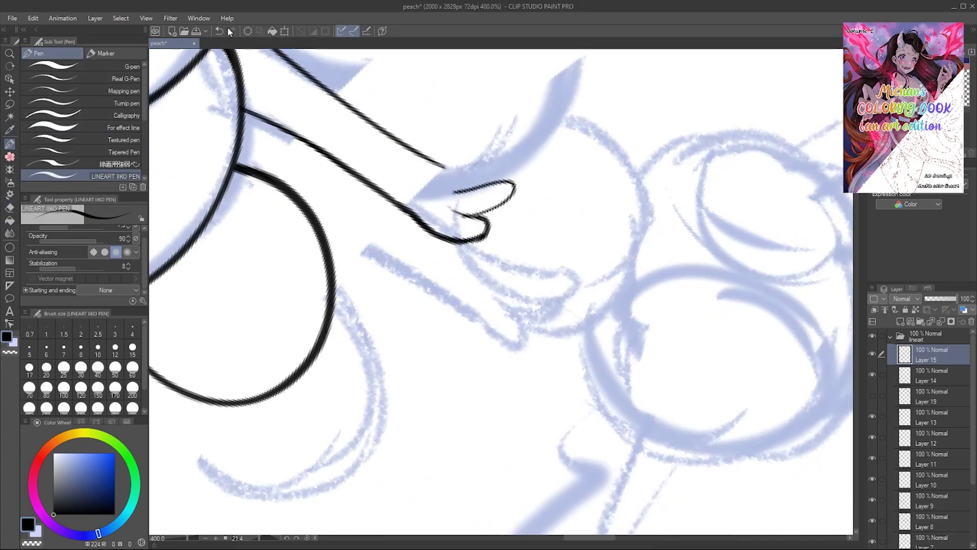
key("e")
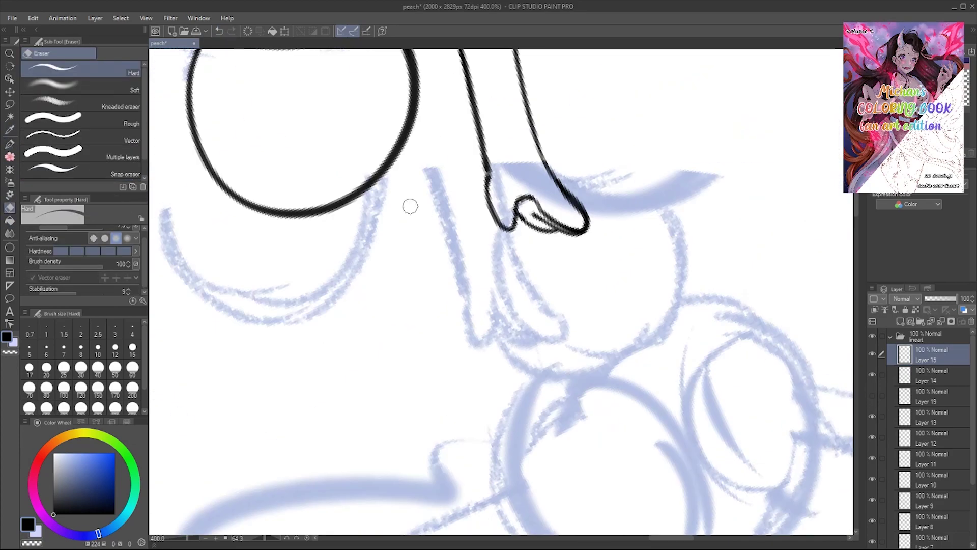
key("minus")
key("e")
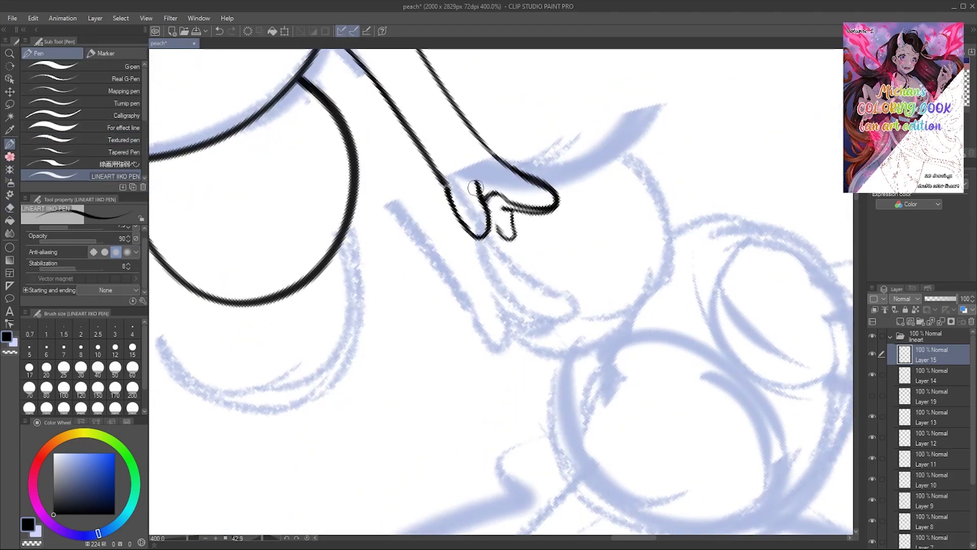
left_click_drag(183, 171, 436, 231)
scroll(492, 210, "down", 5)
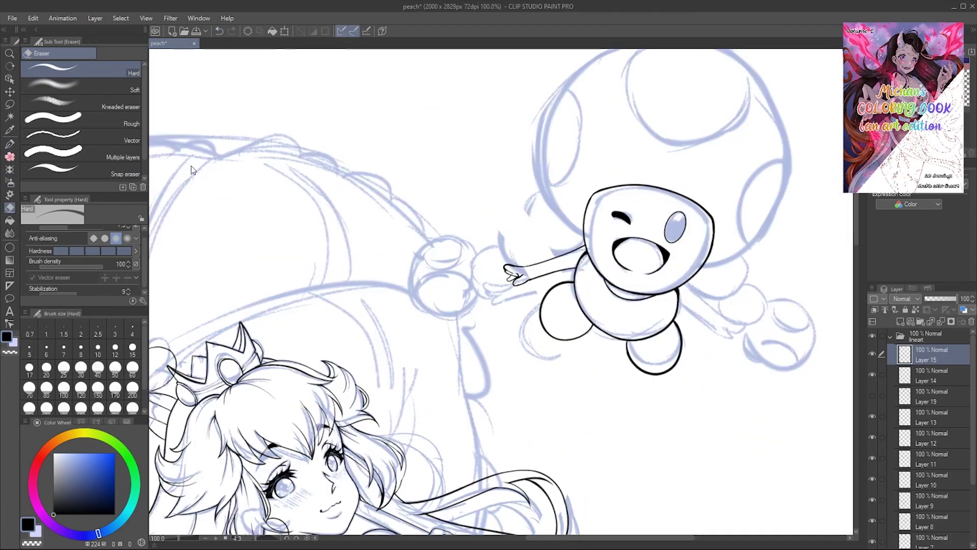
scroll(438, 239, "up", 5)
key("p")
scroll(187, 158, "down", 3)
- Duplicate the inked arm, flip it horizontally and fit it to the other side of the mushroom companion's body
key("h")
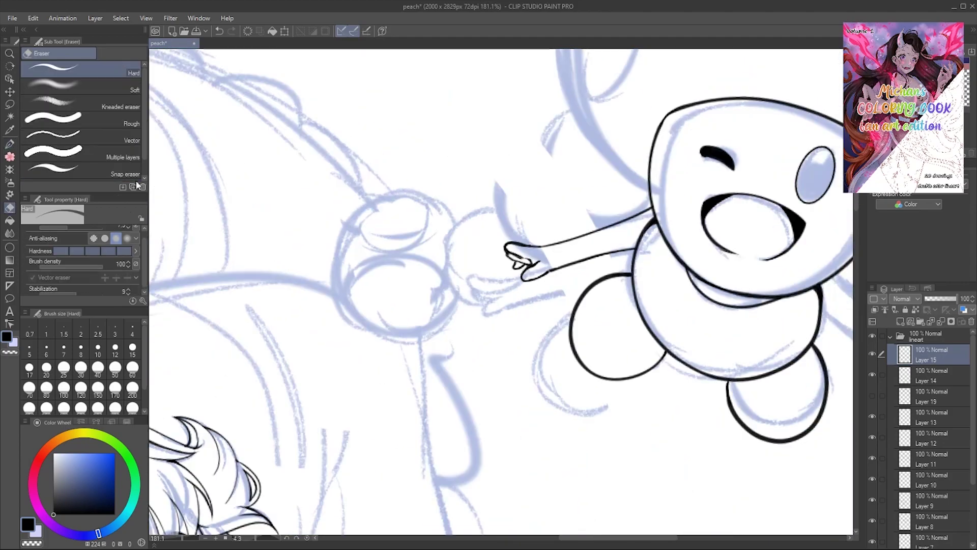
key("h")
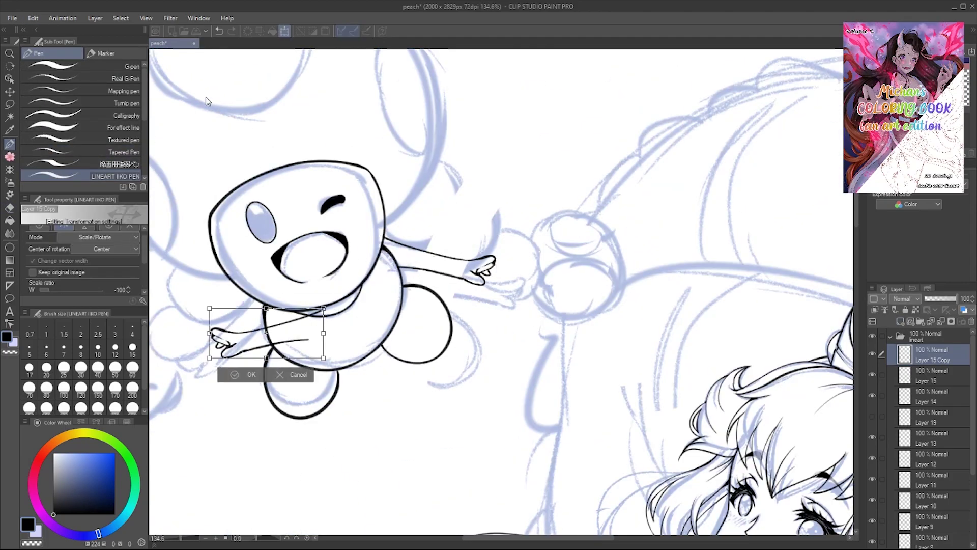
scroll(200, 113, "down", 4)
key("Return")
key("ctrl+alt+0")
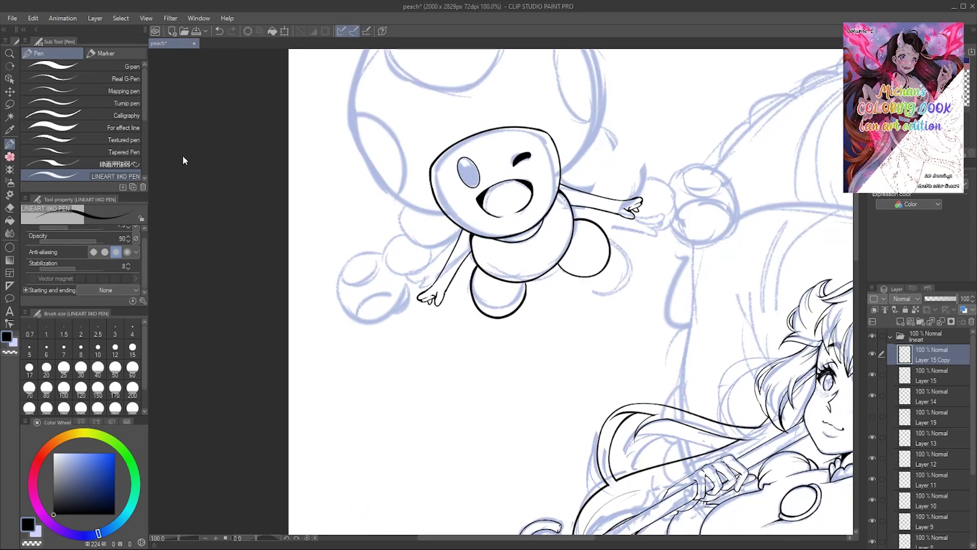
key("e")
scroll(192, 77, "up", 4)
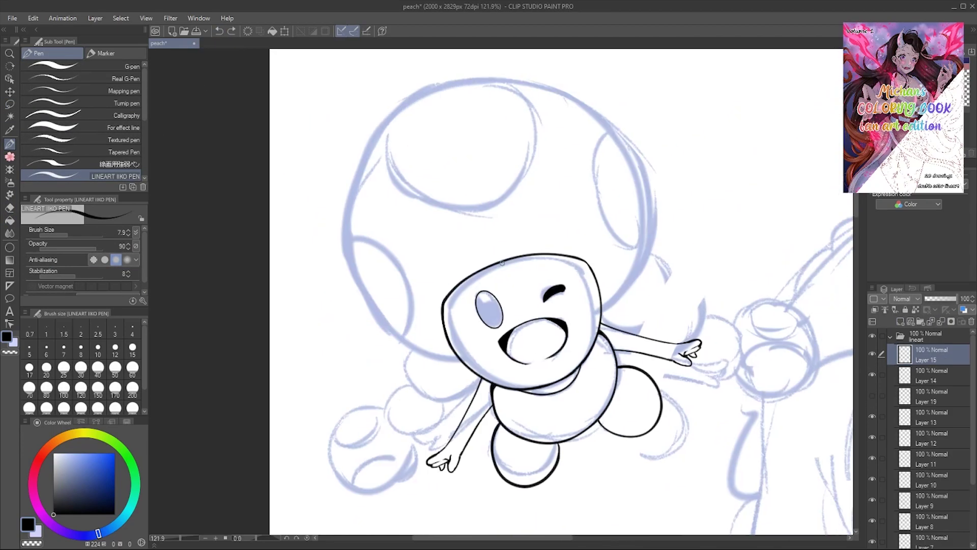
- Ink the large round outline of the mushroom cap and adjust its shape with Free Transform
key("h")
scroll(183, 156, "down", 3)
key("p")
scroll(503, 110, "up", 4)
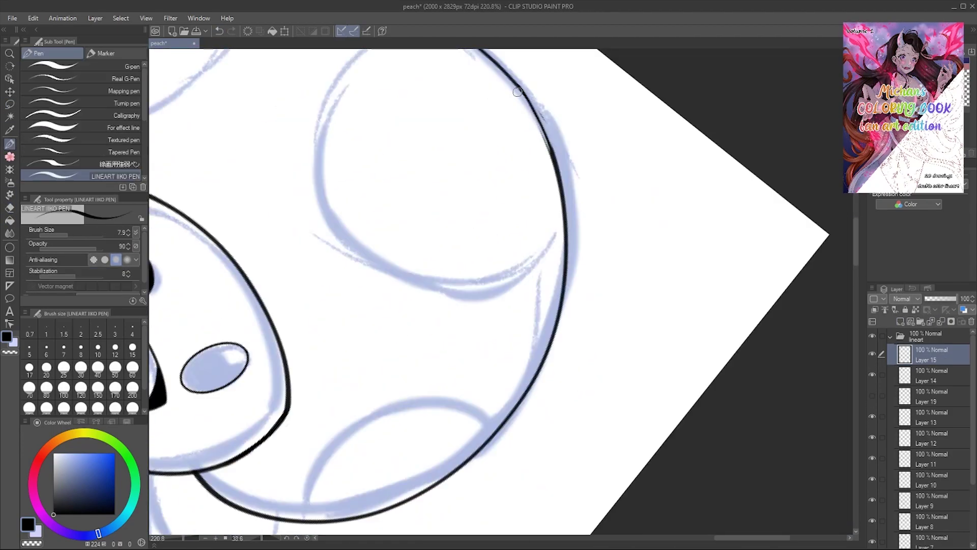
key("ctrl+alt+0")
scroll(172, 152, "up", 2)
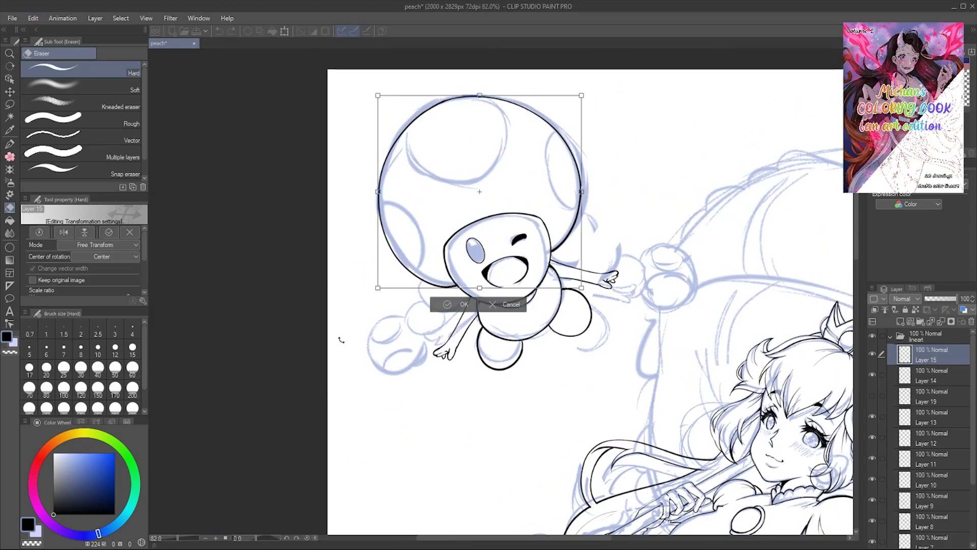
key("Return")
- Ink the large top spot and the two side spots on the mushroom cap
scroll(428, 315, "up", 4)
key("p")
scroll(180, 170, "down", 3)
scroll(182, 148, "up", 2)
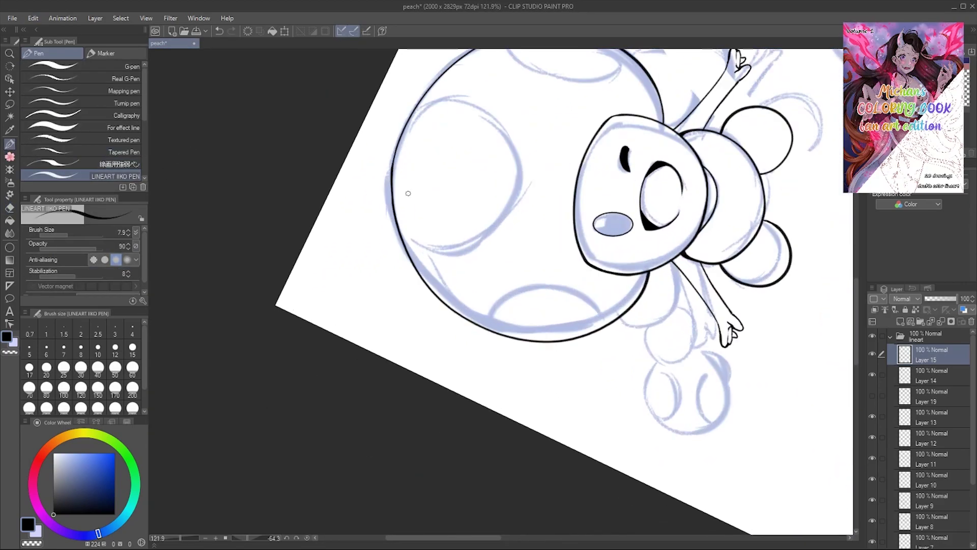
left_click_drag(353, 131, 508, 235)
scroll(508, 236, "up", 4)
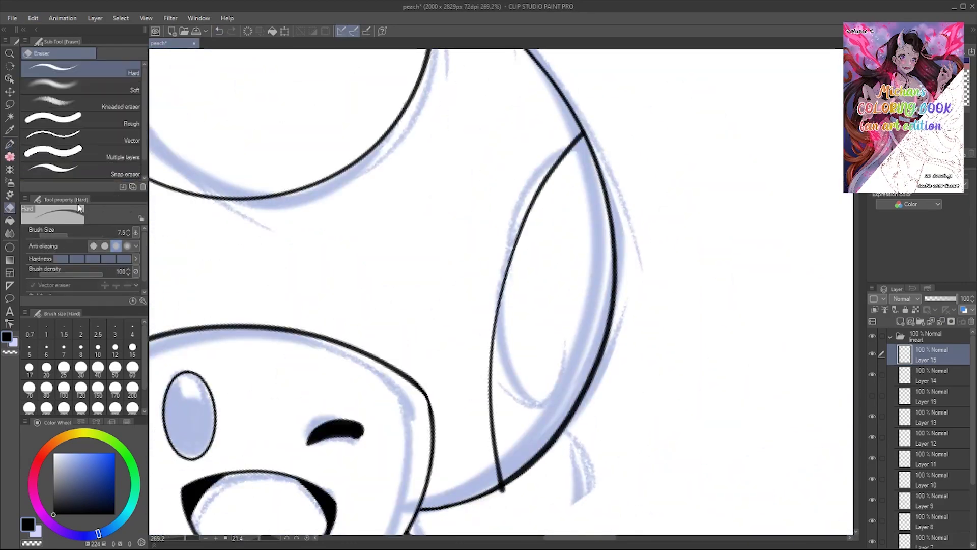
scroll(283, 142, "down", 8)
scroll(276, 135, "up", 6)
- Build one of the mushroom companion's pigtails from three ellipses, erase the overlapping parts and merge them into one layer
key("u")
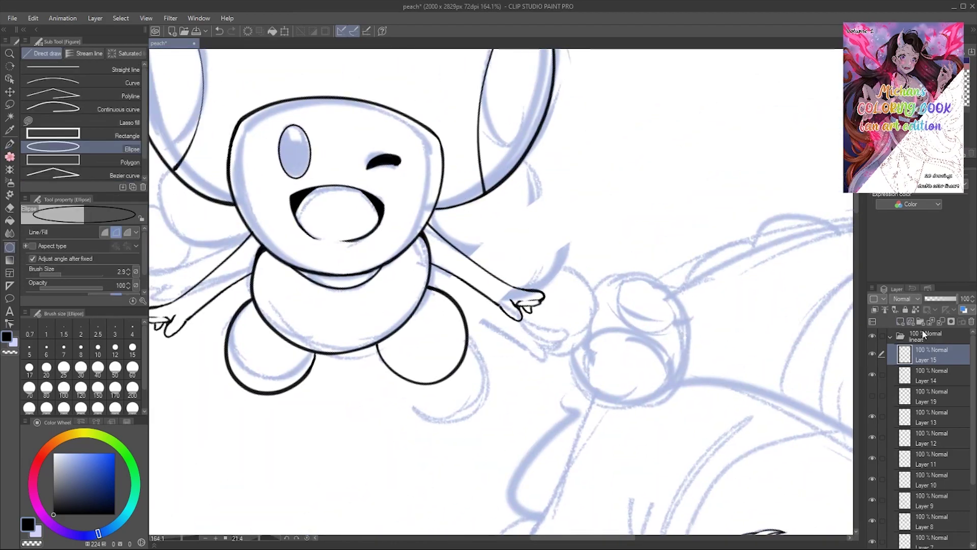
key("ctrl+c")
key("ctrl+v")
key("ctrl+v")
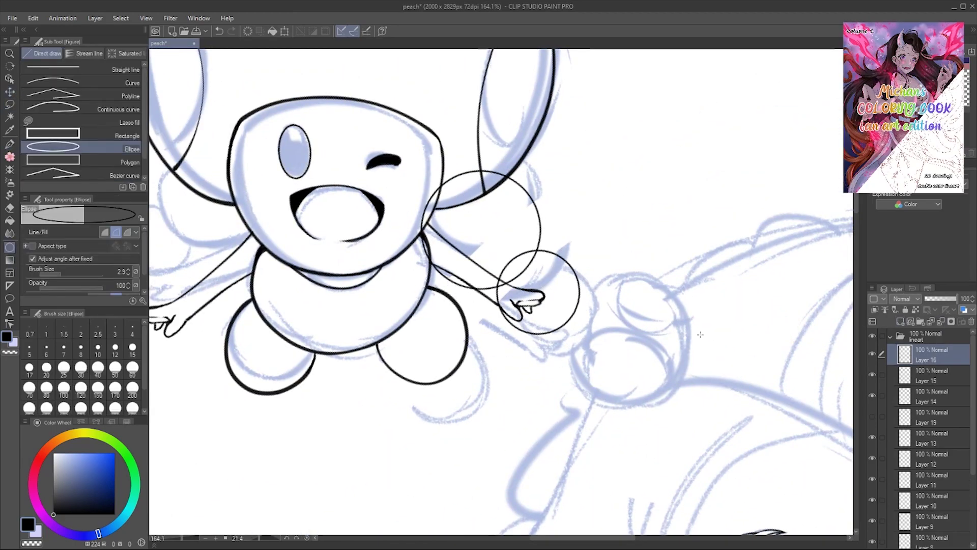
left_click_drag(497, 261, 575, 288)
key("e")
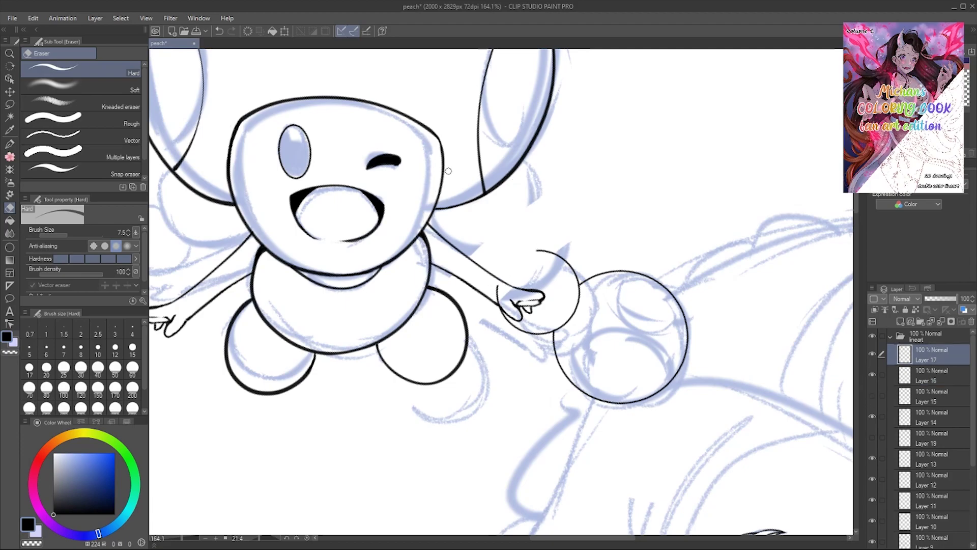
left_click(942, 324)
left_click(941, 324)
- Mirror a copy of the pigtail circles onto the other side of the mushroom companion
scroll(763, 432, "down", 5)
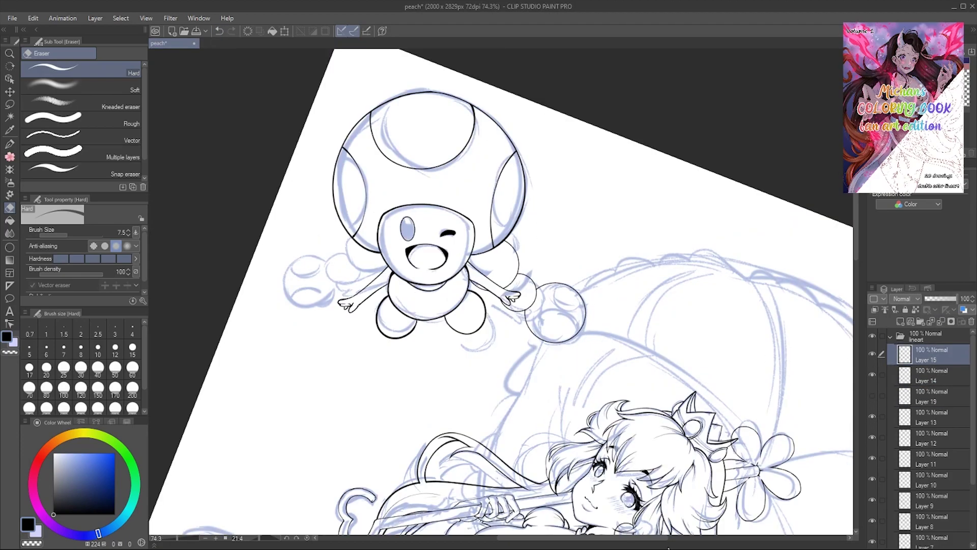
key("Return")
scroll(298, 285, "up", 6)
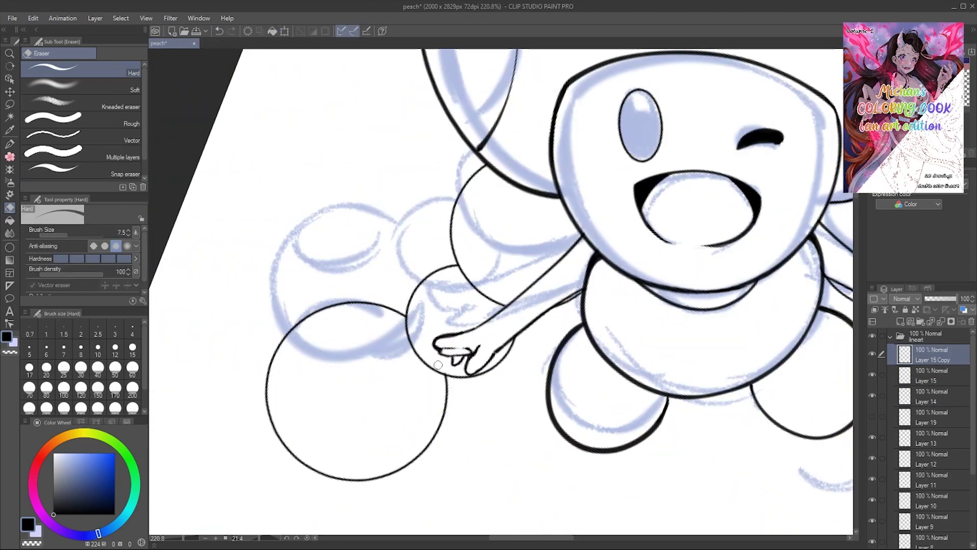
- Ink curved spot outlines on the end balls of the mushroom companion's pigtails
key("p")
scroll(181, 157, "down", 5)
scroll(181, 157, "up", 5)
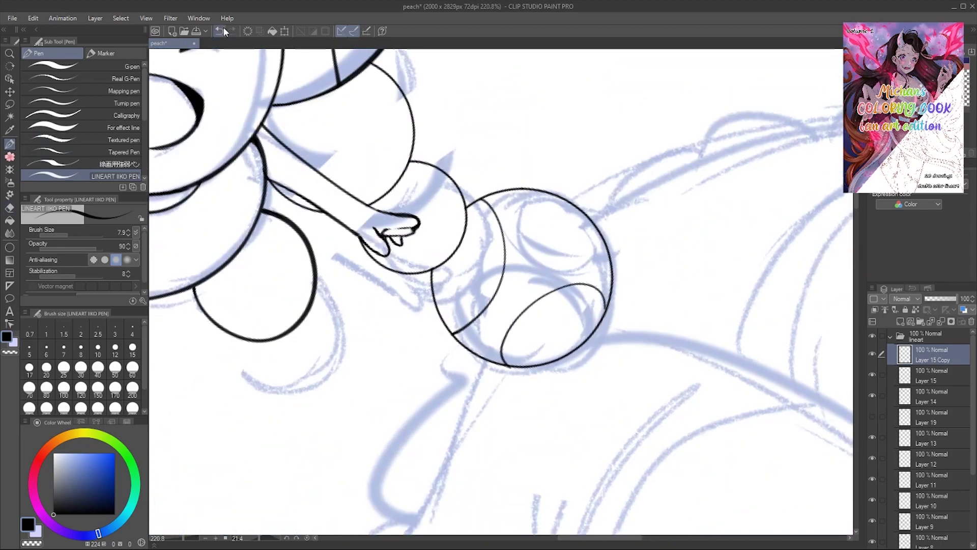
scroll(182, 158, "down", 8)
scroll(181, 159, "up", 5)
key("asciicircum")
key("asciicircum")
scroll(157, 174, "down", 5)
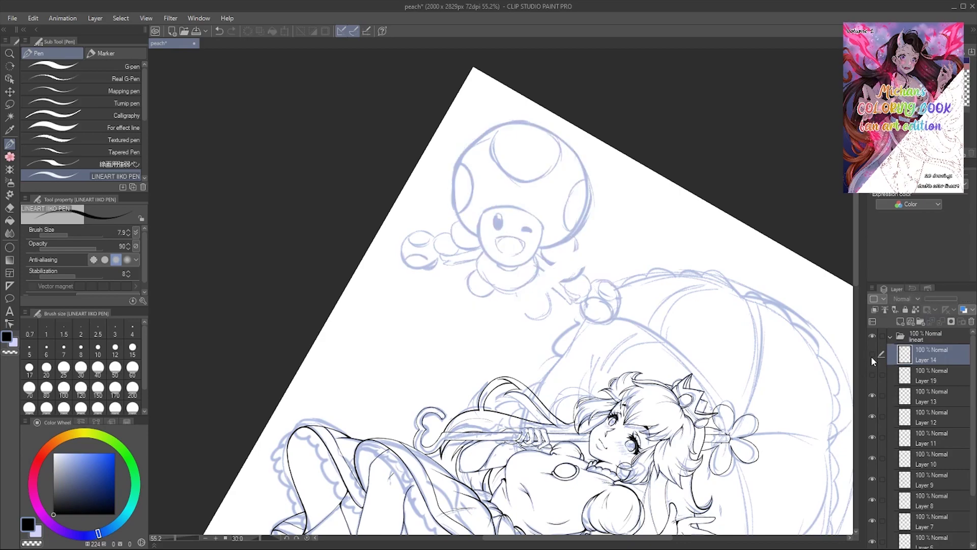
- Show and select Layer 19, and clean up the mushroom companion's lines with the eraser
left_click(872, 376)
left_click(926, 375)
key("at")
key("e")
key("ctrl+alt+0")
scroll(154, 158, "up", 2)
scroll(155, 159, "down", 4)
key("p")
- Outline the star-riding companion's round body with a circle fitted to the sketch on a new layer
key("ctrl+shift+n")
scroll(153, 109, "up", 2)
scroll(205, 112, "down", 5)
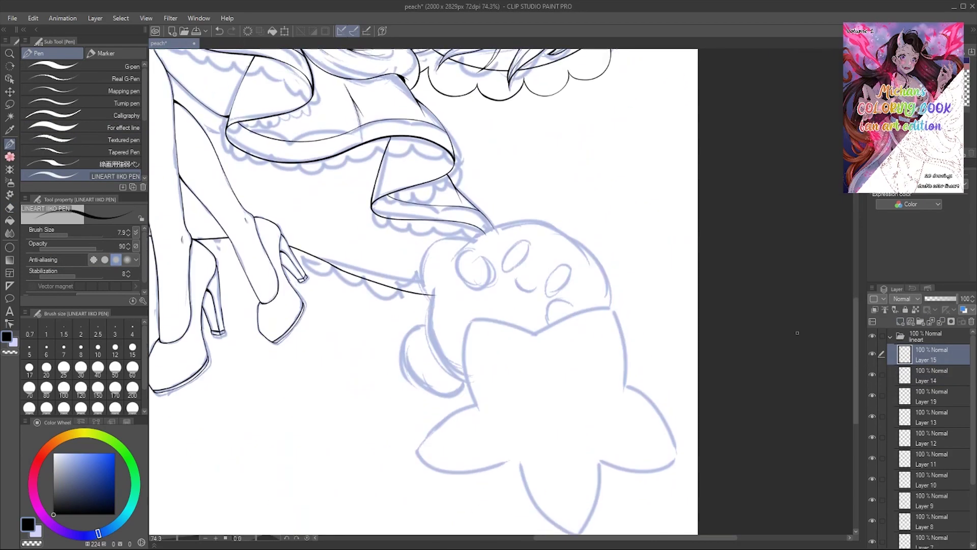
key("ctrl+alt+0")
key("k")
key("Return")
key("p")
- Ink the outline of one elongated oval eye on the round companion's face
scroll(234, 125, "up", 5)
scroll(527, 458, "down", 5)
scroll(429, 159, "up", 6)
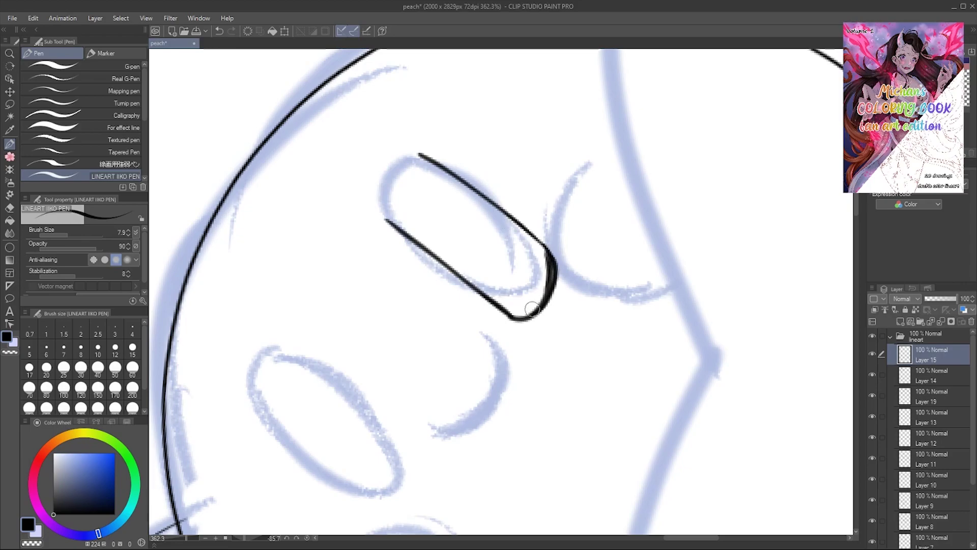
key("asciicircum")
key("asciicircum")
key("asciicircum")
key("asciicircum")
key("asciicircum")
key("asciicircum")
key("asciicircum")
key("asciicircum")
key("asciicircum")
key("asciicircum")
left_click_drag(551, 244, 571, 192)
mouse_move(566, 244)
left_mouse_down()
mouse_move(323, 349)
mouse_move(504, 348)
left_mouse_up()
key("p")
left_click_drag(175, 172, 356, 152)
- Duplicate the oval eye and move the copy over the sketched second eye
scroll(356, 153, "down", 4)
key("ctrl+c")
key("ctrl+v")
key("k")
left_click_drag(488, 304, 392, 248)
key("ctrl+d")
- Ink the small curved smile between the round companion's eyes
key("p")
scroll(391, 247, "up", 5)
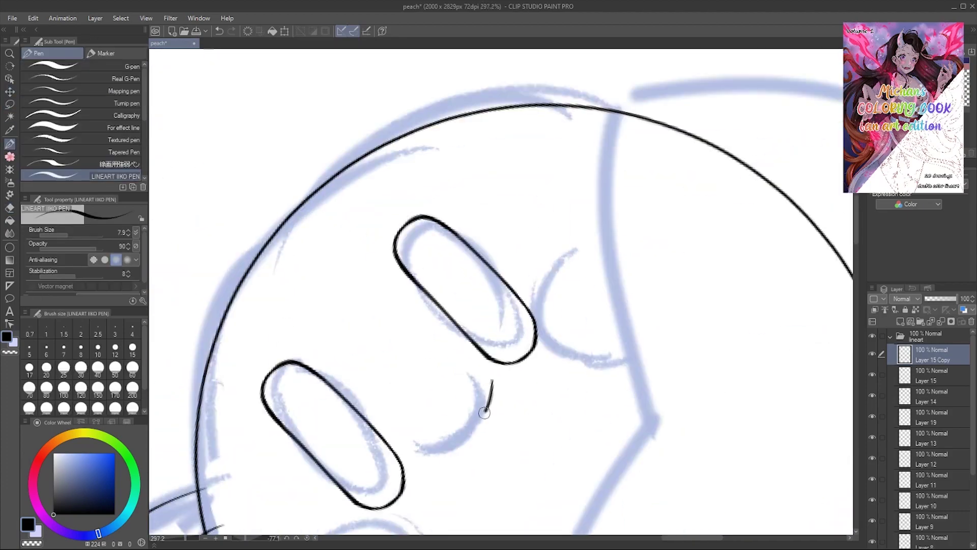
left_click_drag(491, 375, 517, 76)
left_click(219, 31)
left_click_drag(632, 112, 228, 124)
key("ctrl+y")
- Duplicate the round companion's oval cheek outline for the other side of the face
key("e")
scroll(257, 173, "down", 1)
scroll(257, 173, "down", 2)
key("m")
mouse_move(367, 218)
left_mouse_down()
mouse_move(438, 423)
mouse_move(364, 229)
left_mouse_up()
key("ctrl+c")
key("ctrl+v")
- Ink the big star's outline with bulging curved edges over the yellow star guide
scroll(446, 318, "down", 2)
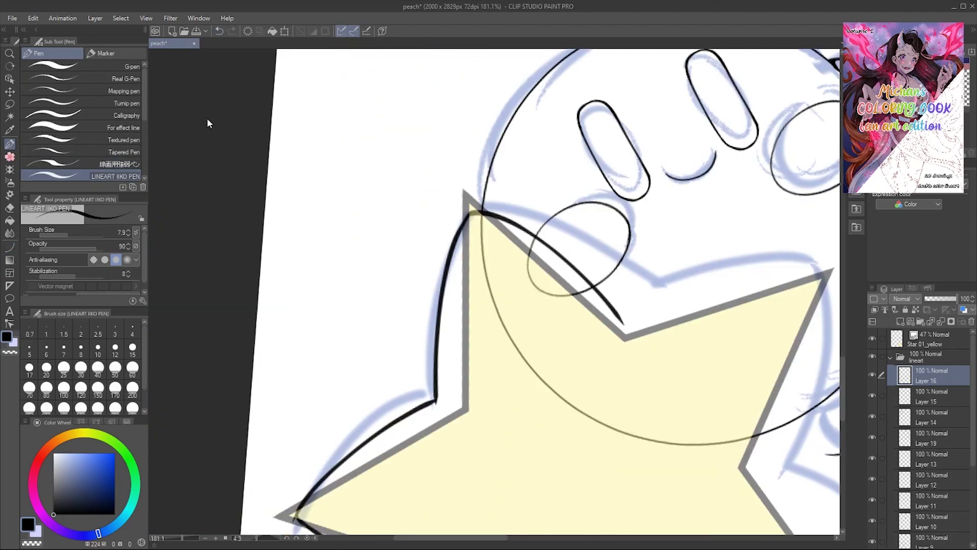
mouse_move(207, 118)
left_mouse_down()
mouse_move(231, 146)
mouse_move(194, 142)
mouse_move(224, 123)
left_mouse_up()
scroll(417, 224, "right", 3)
key("e")
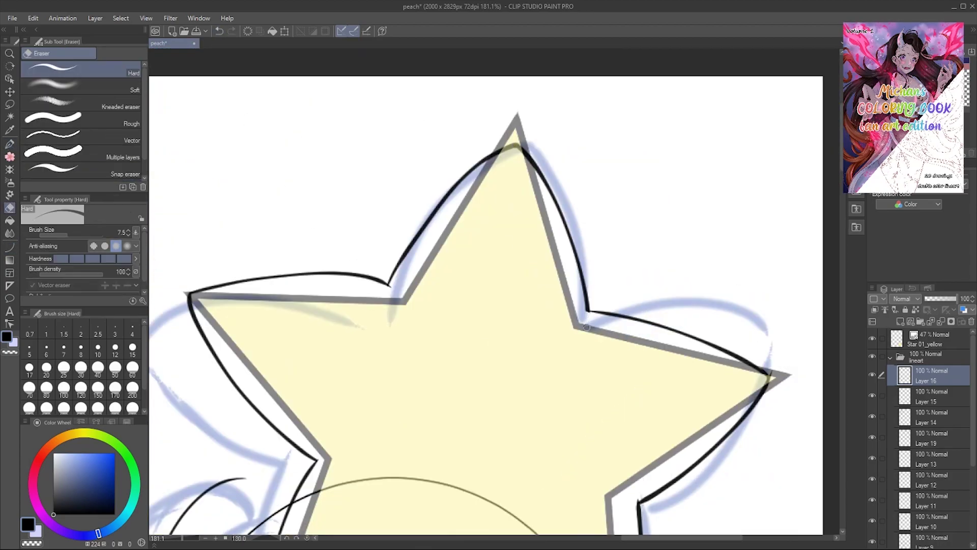
key("ctrl+@")
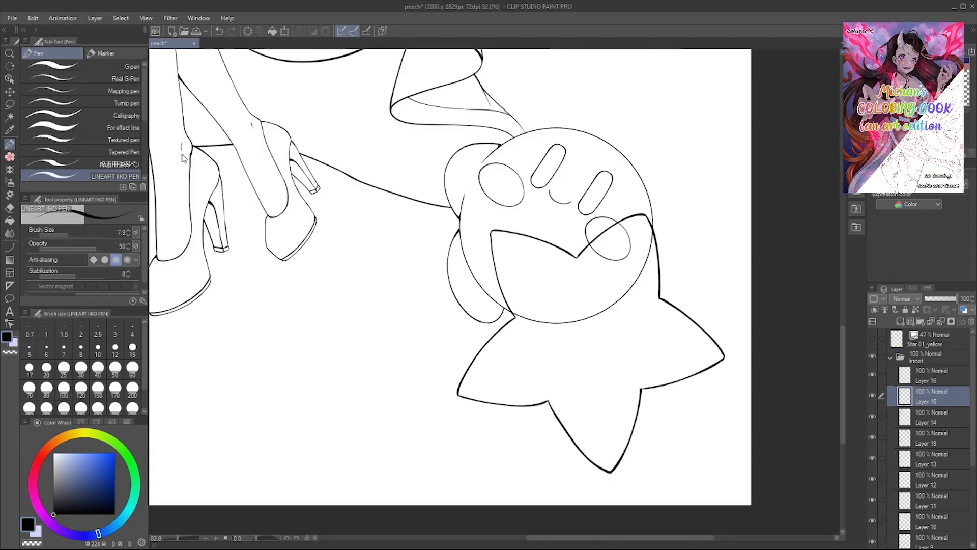
- Ink the curve behind the star on the round companion's far side and erase the body lines inside the star
scroll(185, 157, "up", 2)
left_click_drag(565, 183, 599, 262)
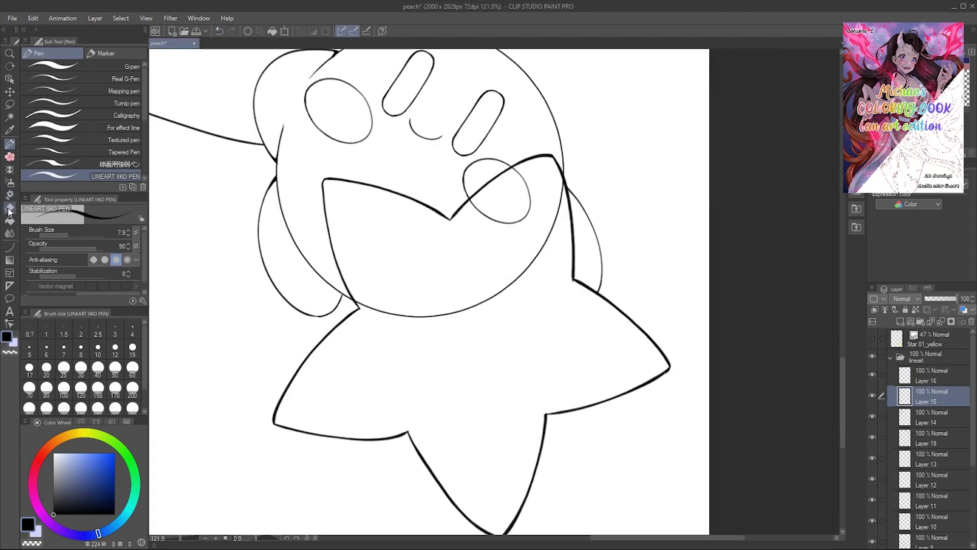
left_click(10, 207)
left_click_drag(359, 306, 437, 316)
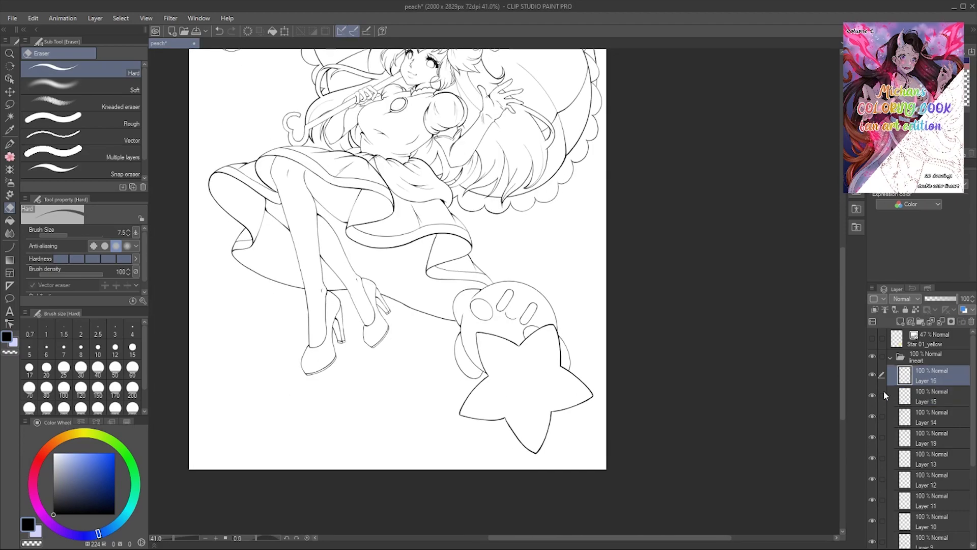
- Shrink a copy of the star and place it beside the big star, below the woman's heels
key("ctrl+t")
left_click_drag(504, 512, 460, 466)
key("Return")
left_click_drag(186, 100, 185, 129)
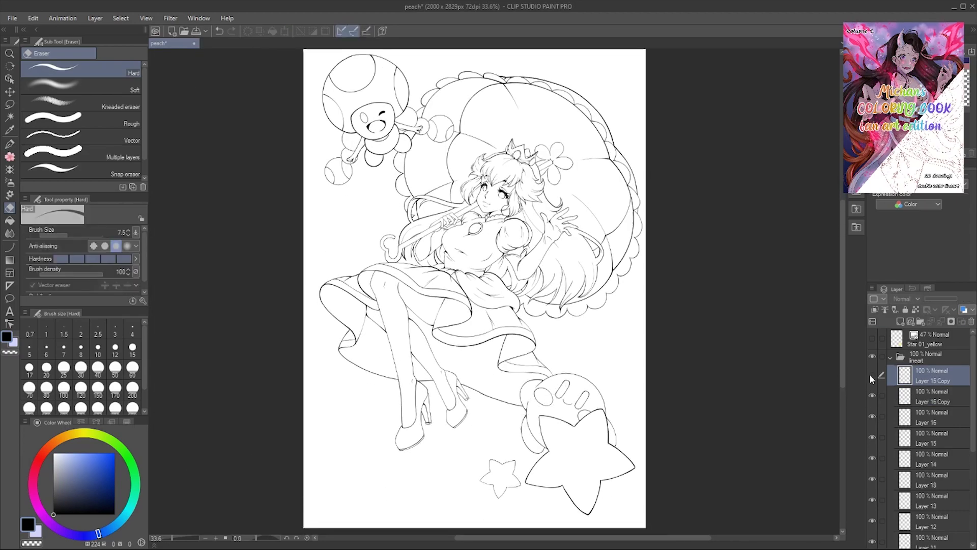
- Duplicate the small star and place a rotated, slightly smaller copy above the round companion
key("ctrl+c")
key("ctrl+v")
key("ctrl+t")
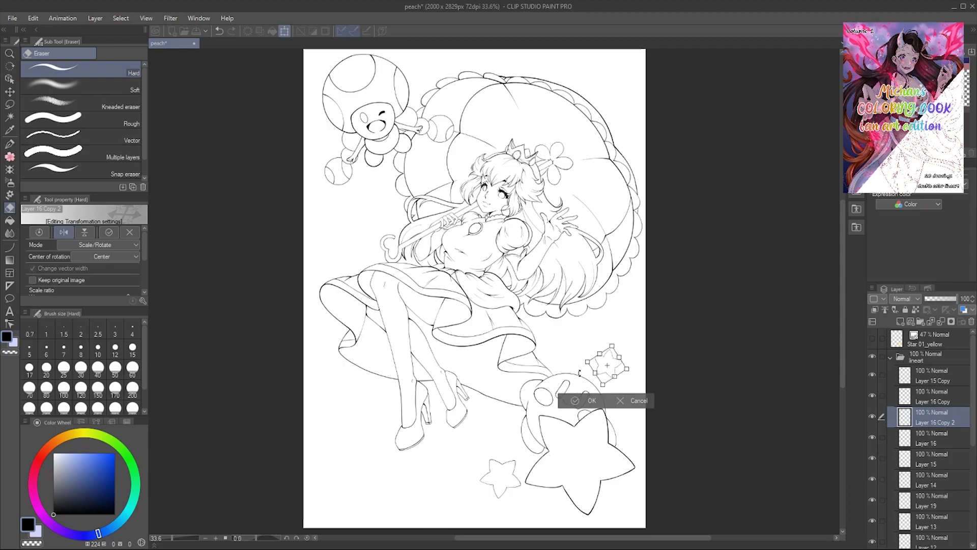
key("Return")
- Add a third small star near the big star's lower point and consolidate the small stars onto Layer 16 Copy 3
key("ctrl+c")
key("ctrl+v")
key("ctrl+t")
left_click_drag(566, 441, 508, 430)
key("Return")
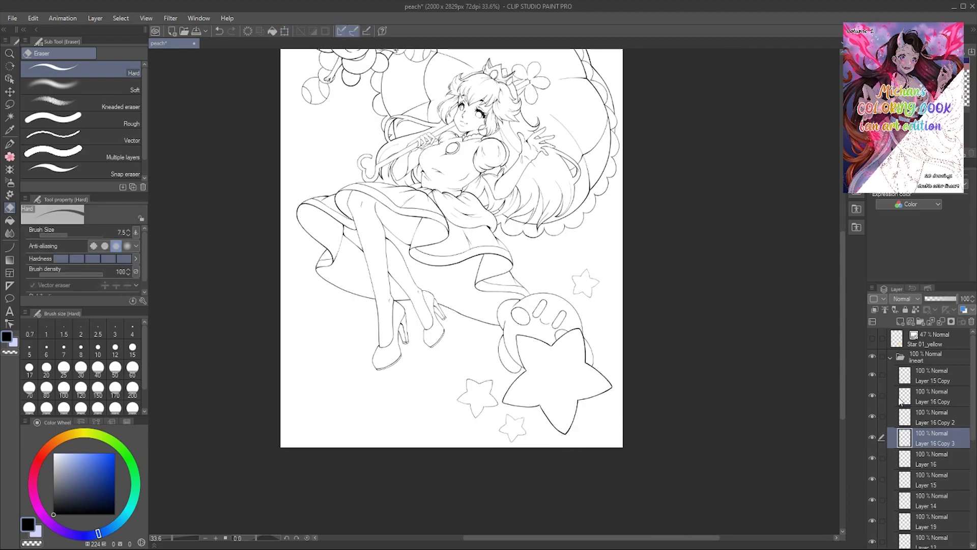
key("Delete")
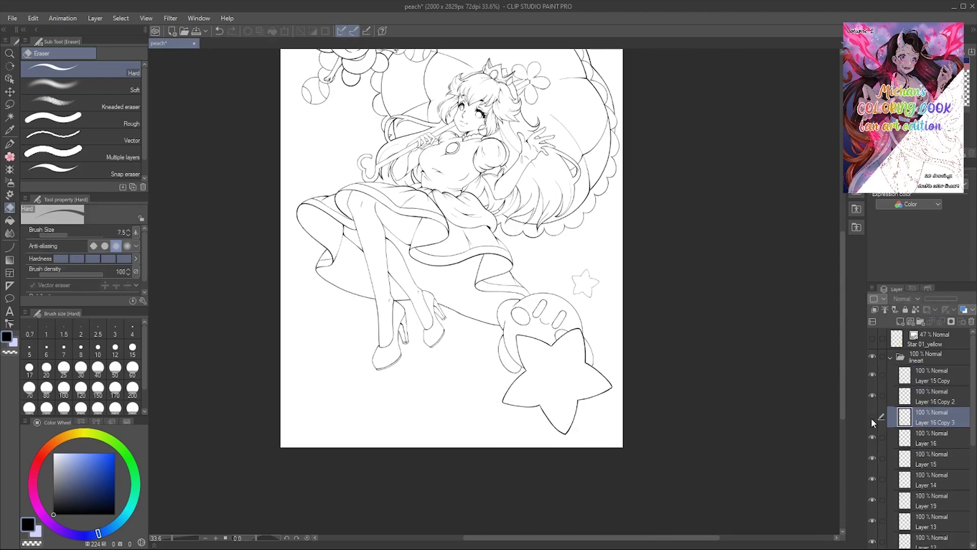
key("Delete")
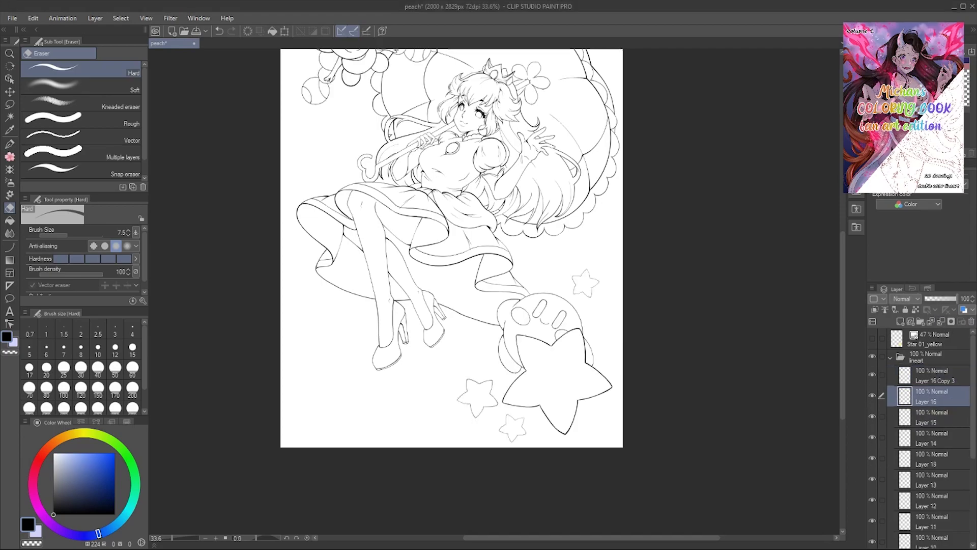
- Place a larger and a smaller star copy below the mushroom companion and consolidate the decorative stars onto Layer 16 Copy 2
scroll(479, 275, "up", 2)
key("ctrl+v")
key("Return")
key("ctrl+v")
key("Return")
key("Delete")
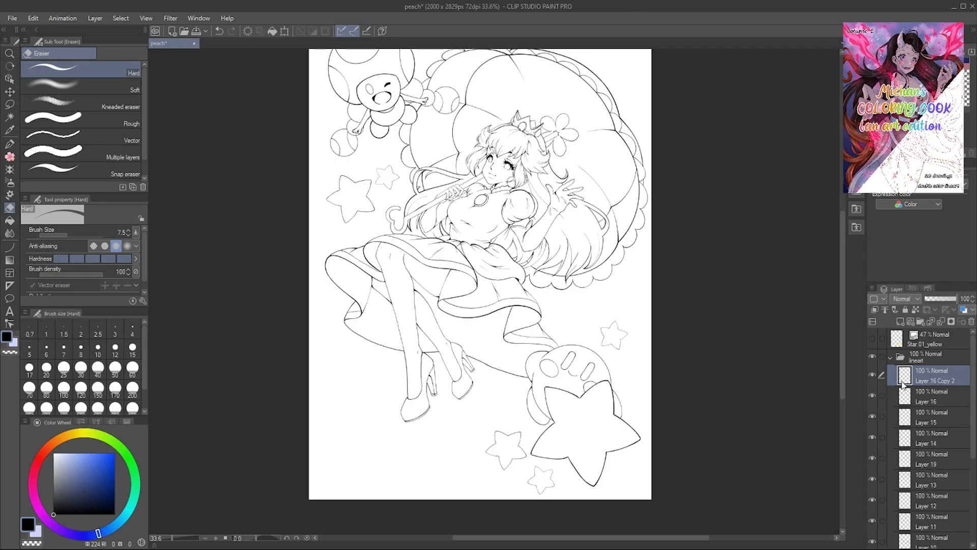
- Retouch the outlines of the decorative stars on Layer 16 Copy 2 with the lineart pen and the hard eraser
scroll(231, 147, "up", 4)
scroll(231, 147, "down", 4)
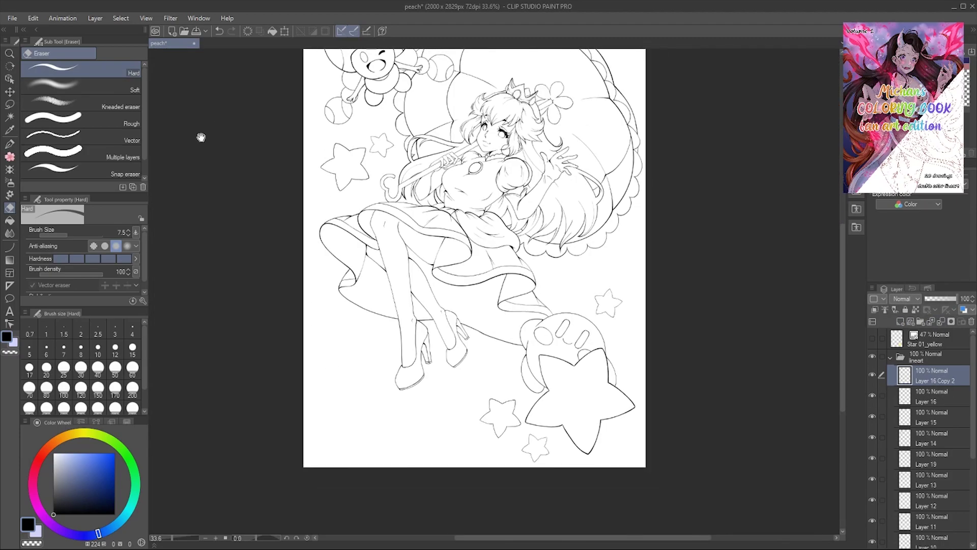
key("p")
scroll(453, 93, "up", 6)
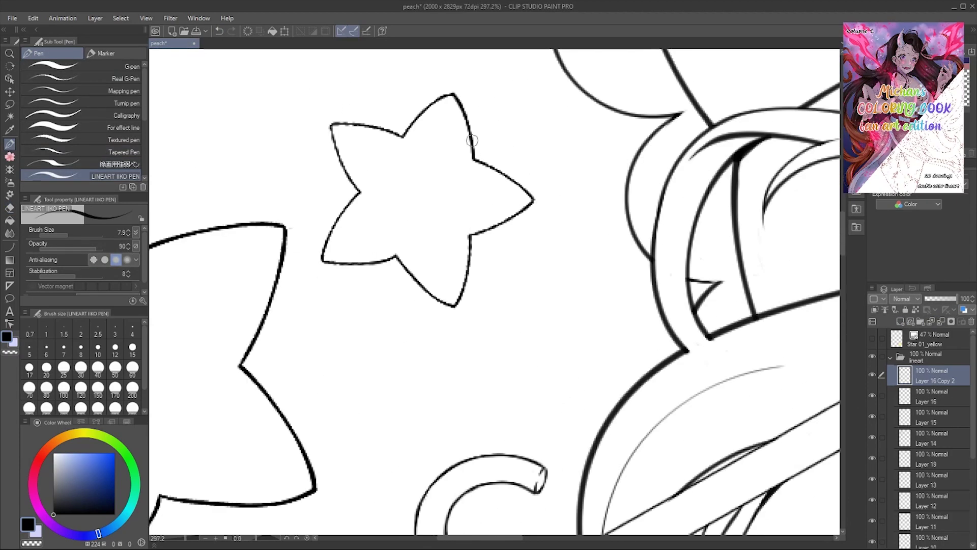
scroll(271, 160, "down", 3)
key("e")
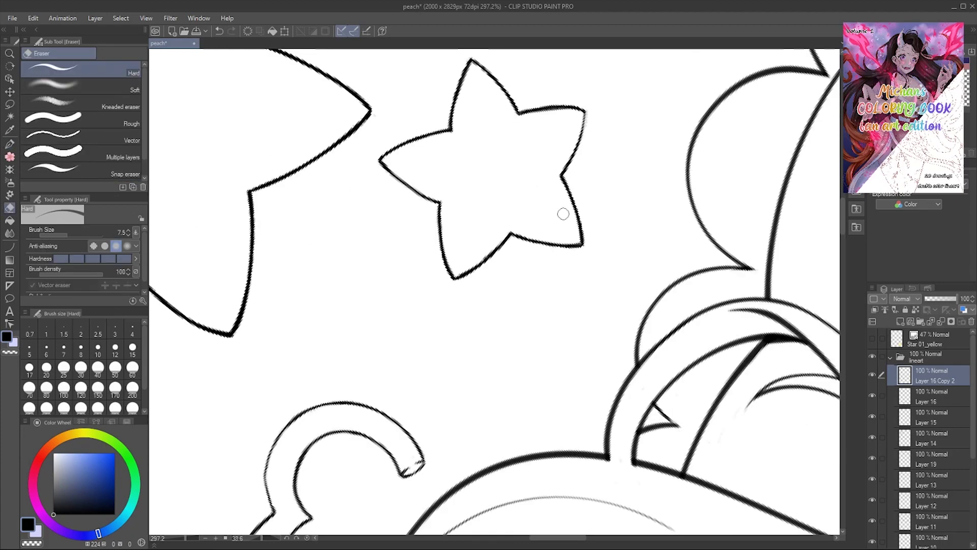
scroll(175, 170, "down", 2)
scroll(213, 166, "down", 2)
scroll(213, 166, "up", 4)
key("p")
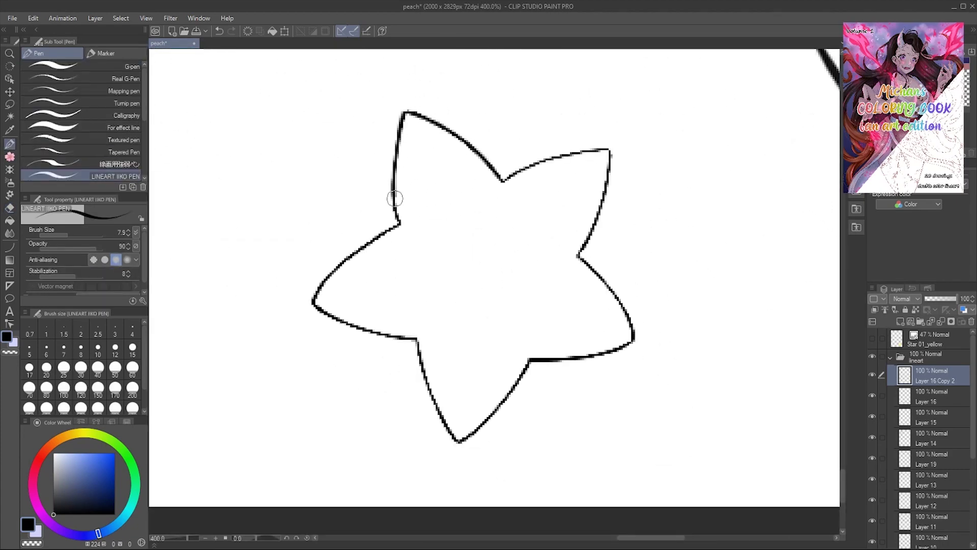
scroll(509, 469, "down", 3)
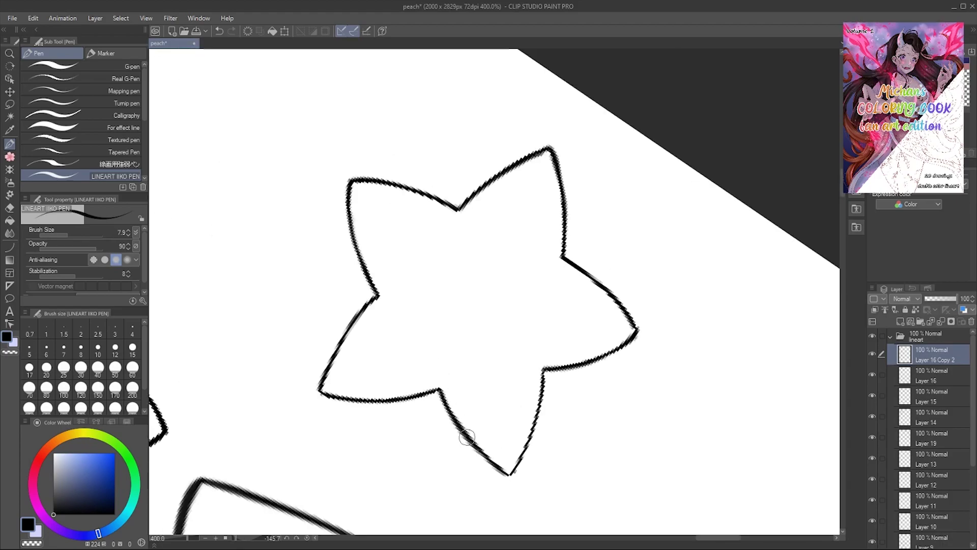
key("e")
- Take the dark red line colour from page1_nezuko_Michan_colour.png and recolour the peach line art with it through Layer 17
scroll(493, 411, "down", 6)
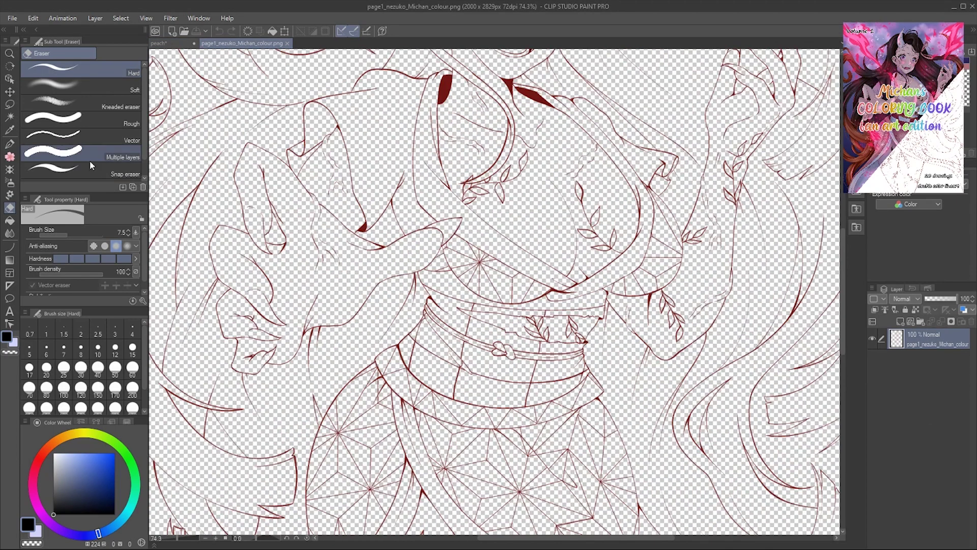
key("g")
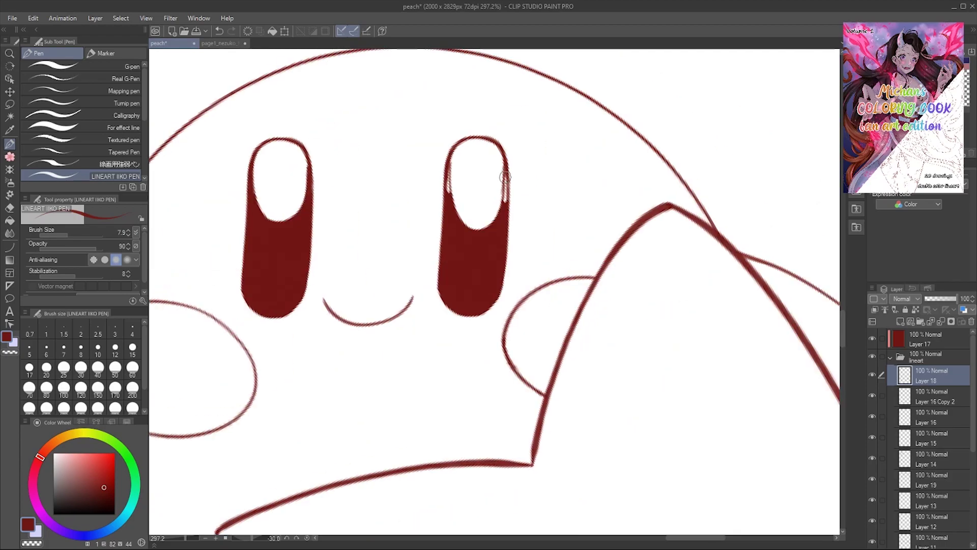
- Erase an oval in the lower part of each of the round companion's eyes and soften its upper edge with Blur 2
key("e")
left_click_drag(493, 272, 476, 301)
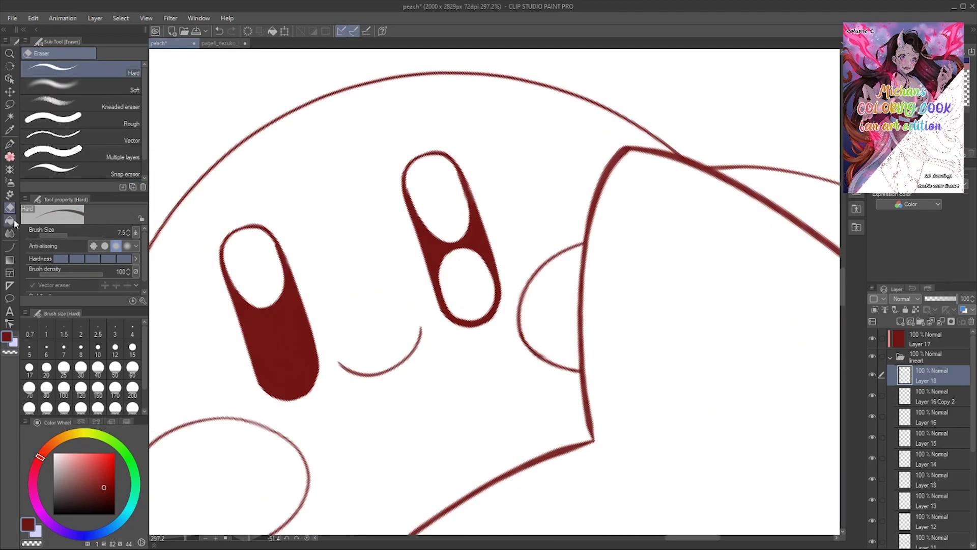
key("p")
scroll(60, 153, "down", 2)
left_click(108, 162)
key("e")
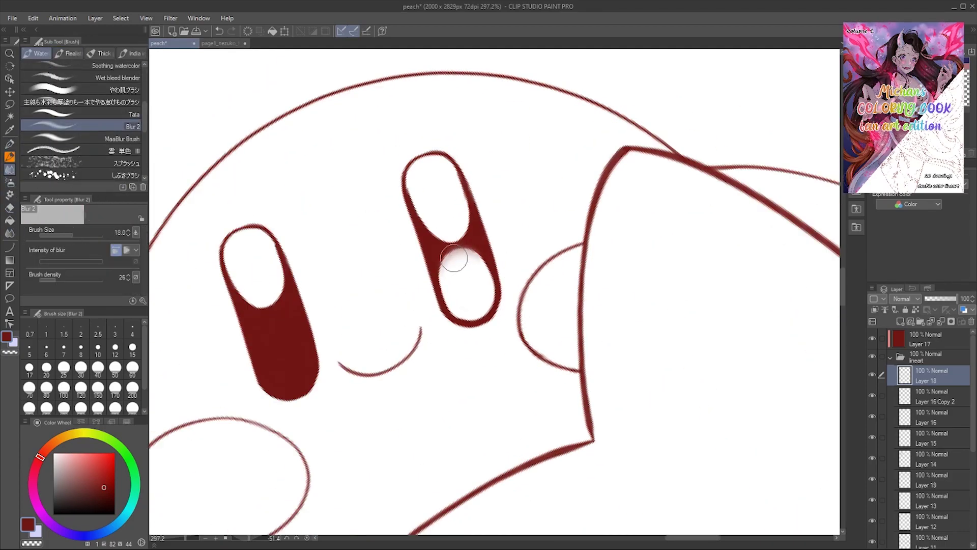
left_click_drag(340, 253, 327, 214)
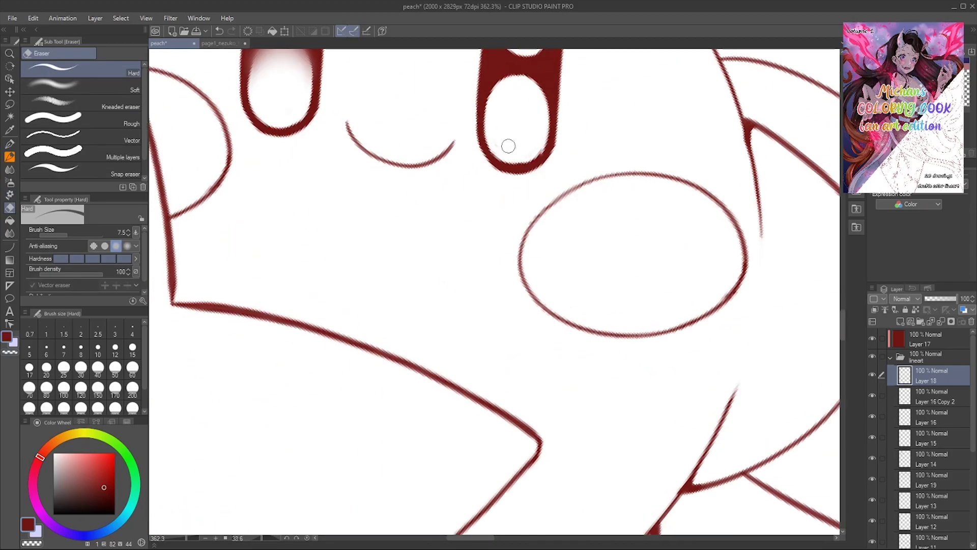
- Clean up the highlight in the mushroom companion's eye, cut a small one into its wink on Layer 14, and collapse the lineart folder
key("b")
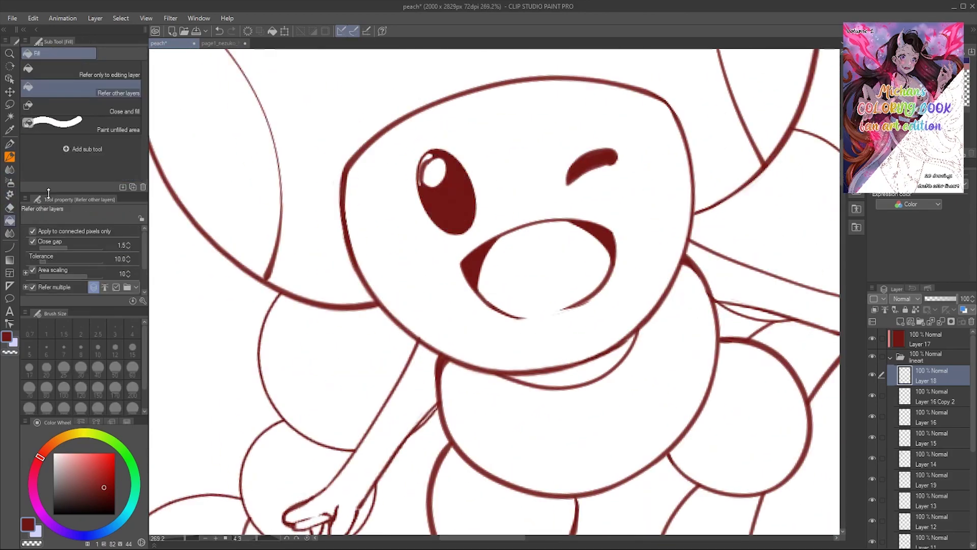
key("e")
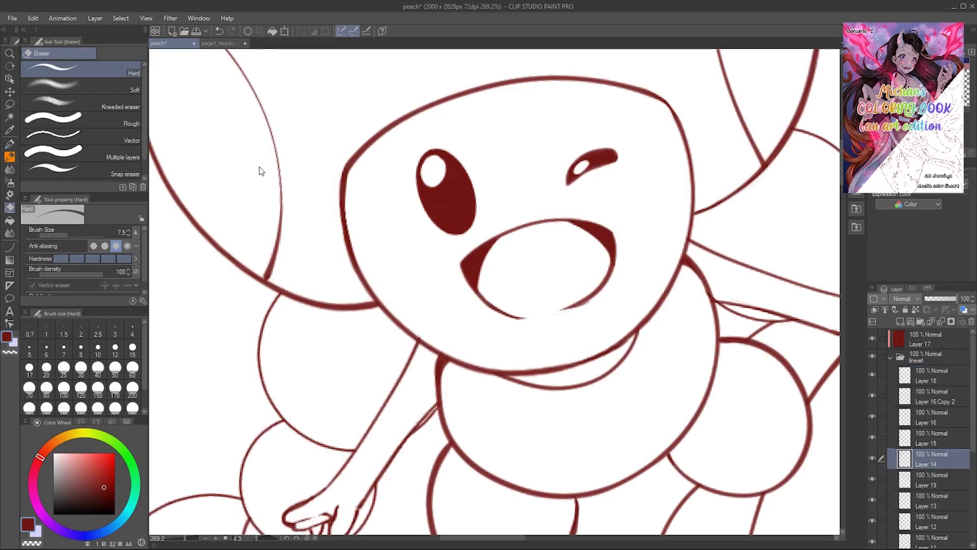
key("ctrl+0")
left_click(889, 358)
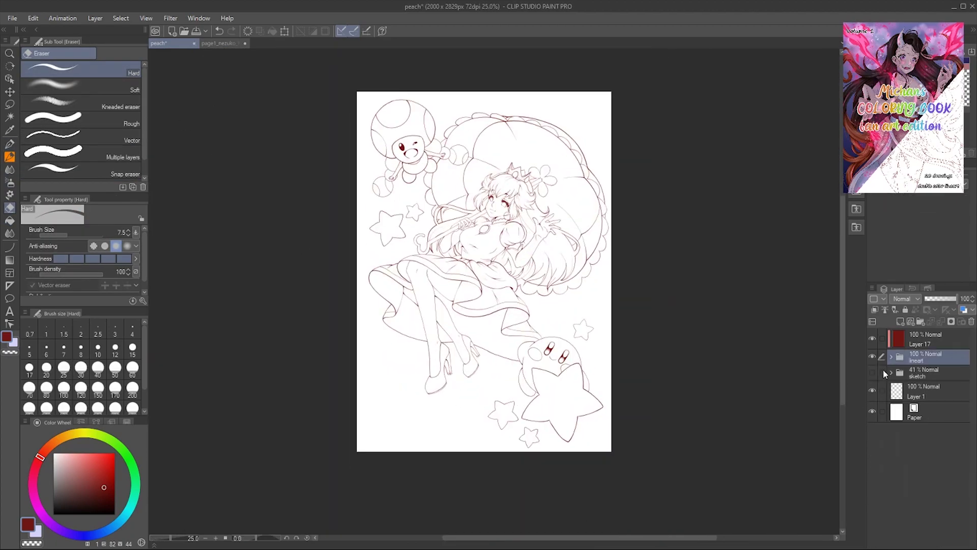